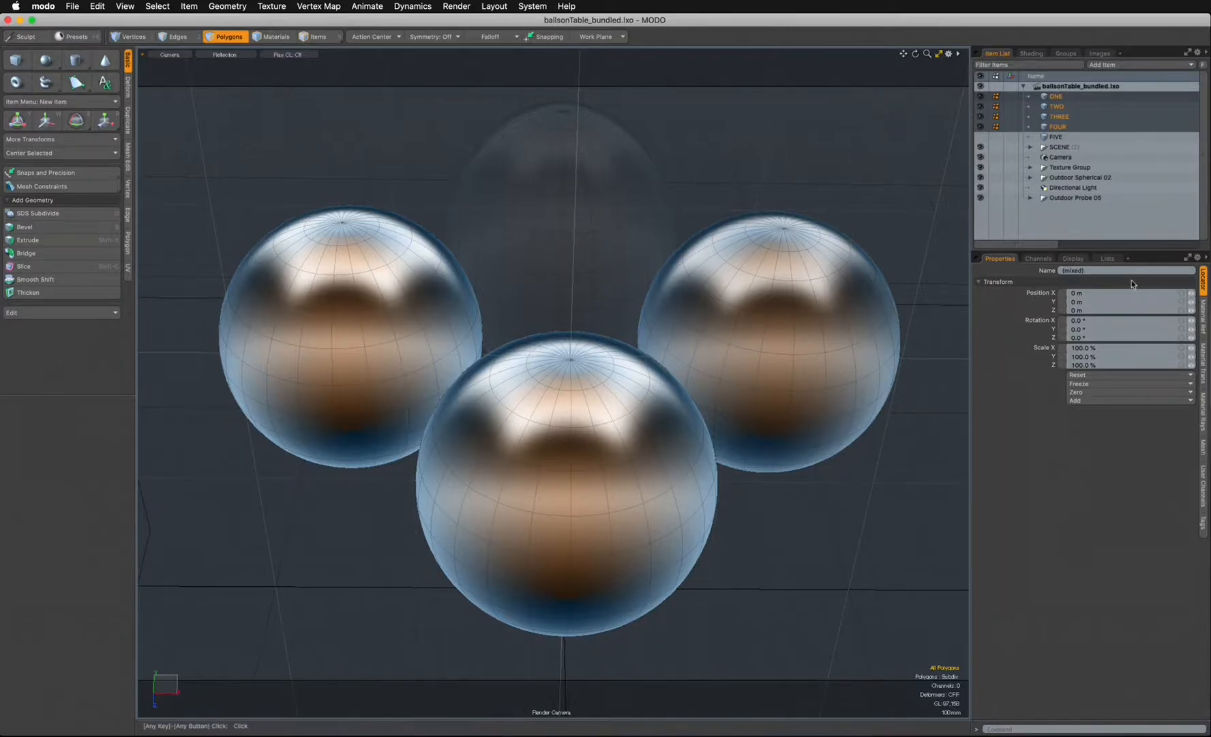
# - Bring the render preview window on screen to examine the rendered balls and move it aside again
pyautogui.moveTo(1210, 172); pyautogui.dragTo(727, 106)
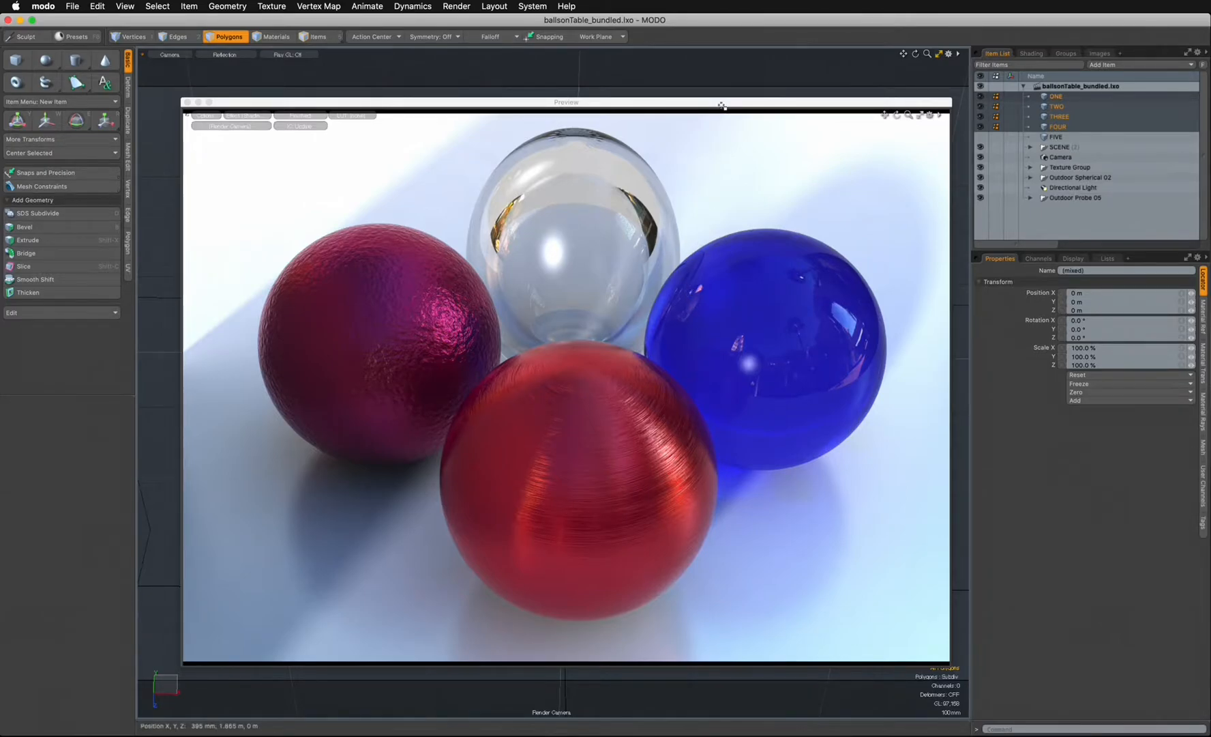
pyautogui.moveTo(722, 105); pyautogui.dragTo(1210, 157)
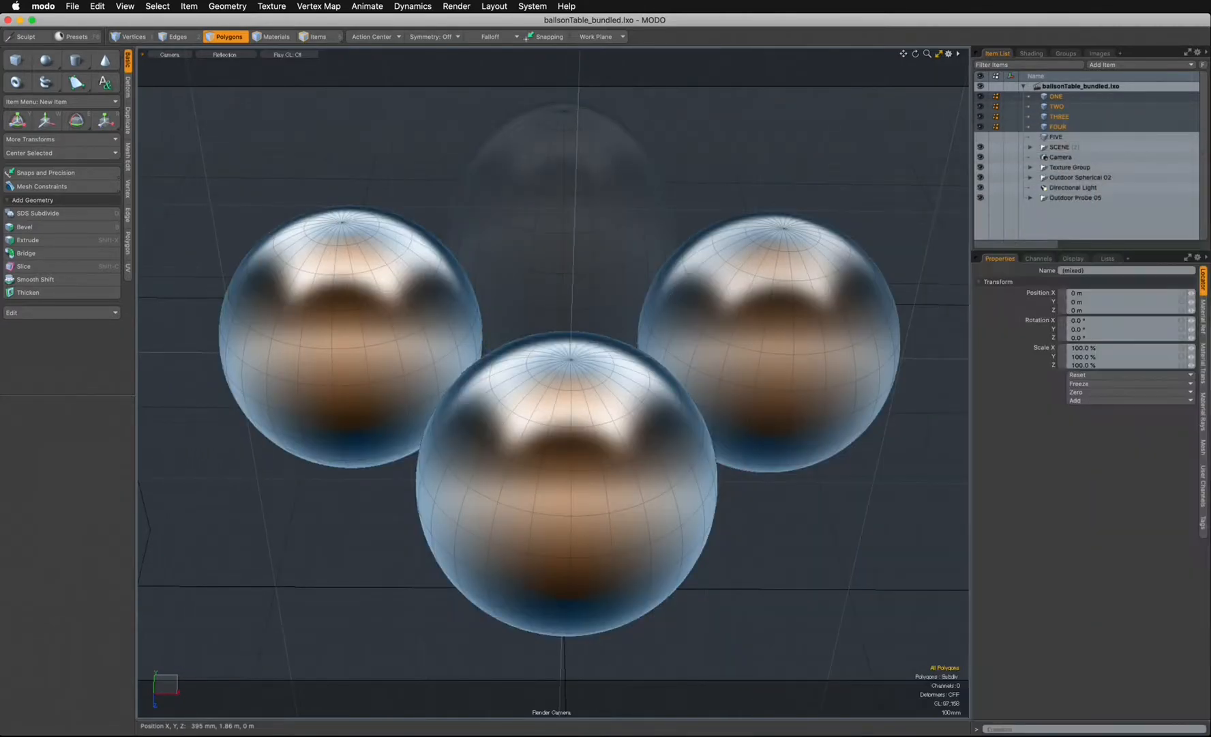
pyautogui.click(1024, 87)
pyautogui.click(1024, 86)
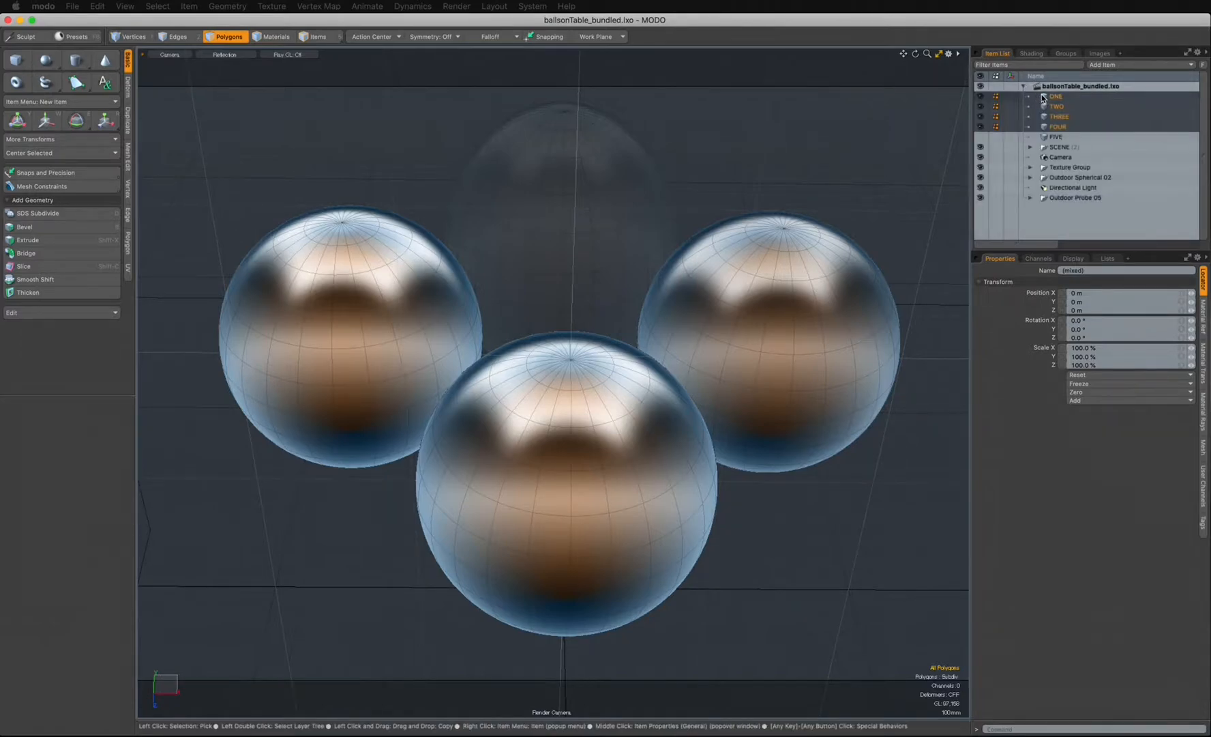
# - Switch the viewport from Camera to Perspective view and select the Camera item
pyautogui.hotkey('ctrl', 'space')
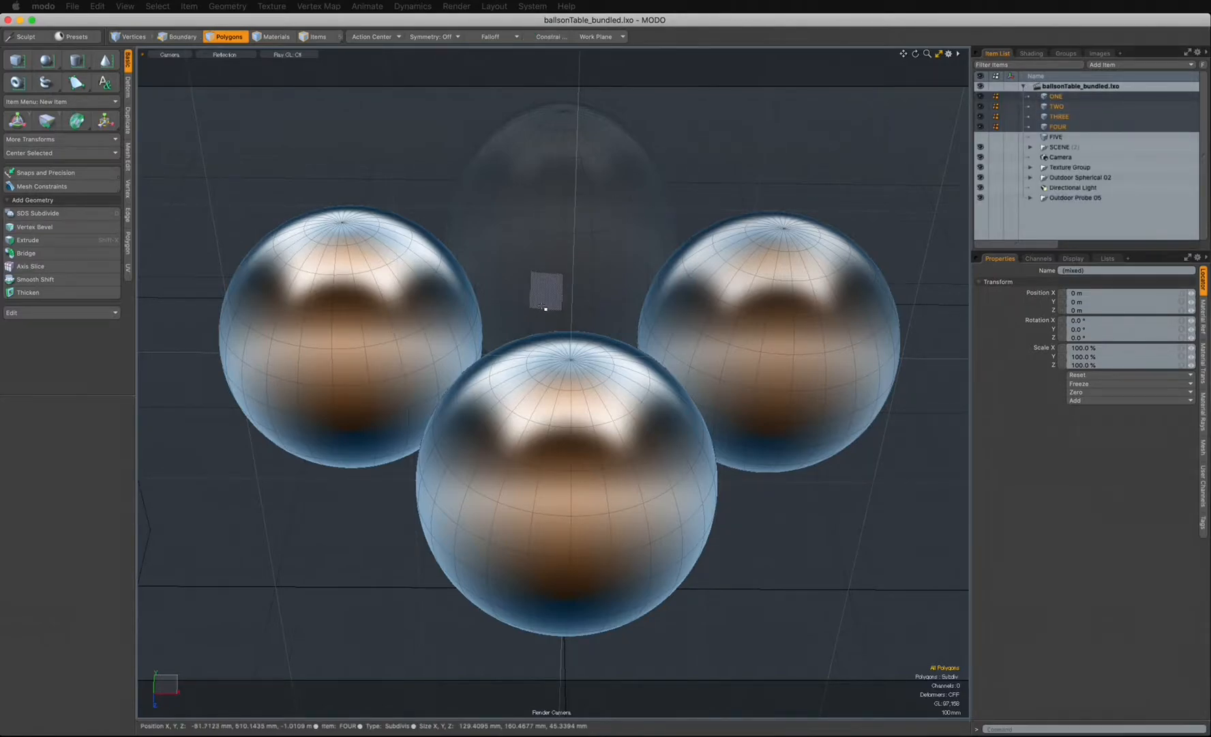
pyautogui.click(573, 275)
pyautogui.keyDown('alt'); pyautogui.moveTo(575, 276); pyautogui.dragTo(853, 314); pyautogui.keyUp('alt')
pyautogui.click(1060, 159)
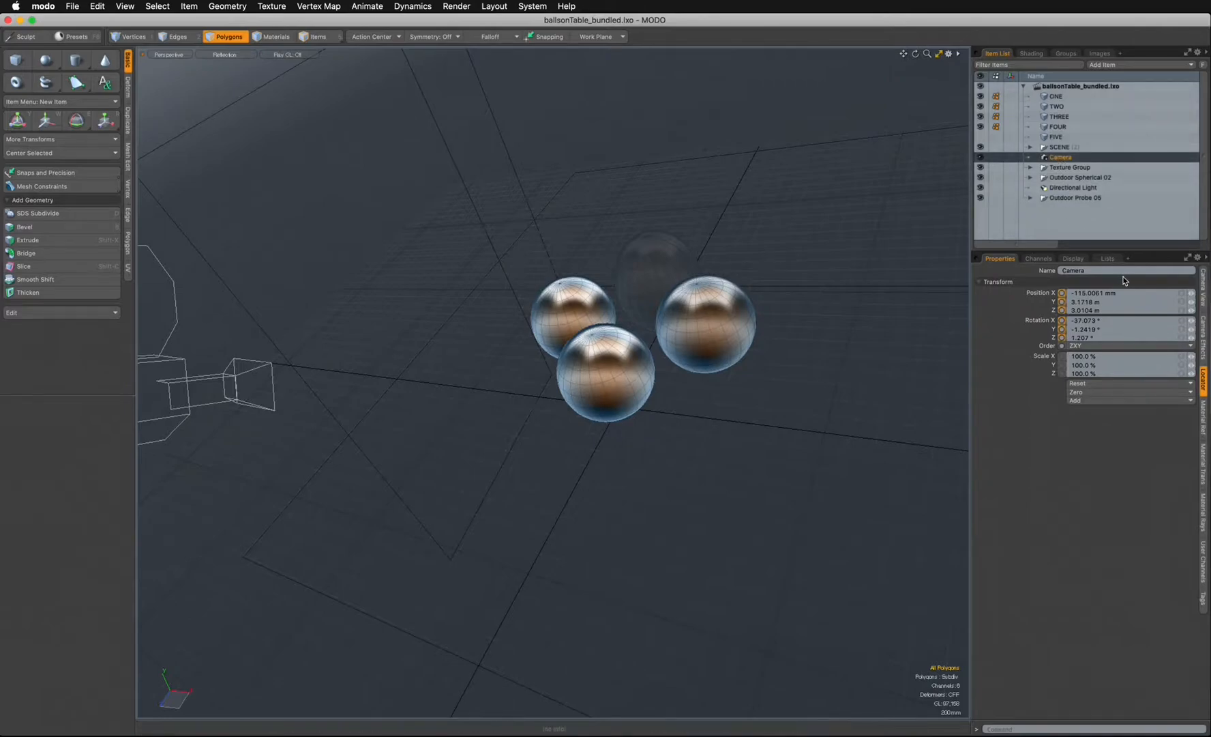
# - Reduce the Camera item's display size to roughly half so its wireframe is drawn smaller in the scene
pyautogui.click(1107, 259)
pyautogui.click(1072, 259)
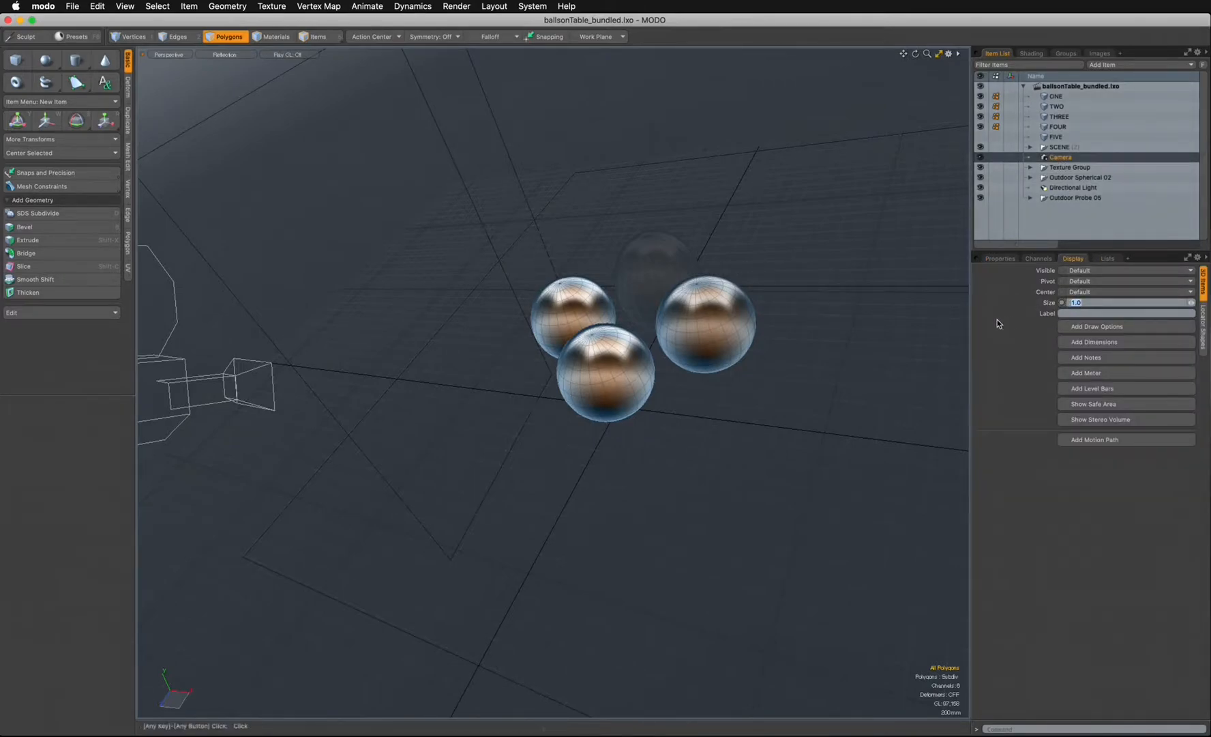
pyautogui.keyDown('ctrl'); pyautogui.keyDown('alt'); pyautogui.moveTo(811, 334); pyautogui.dragTo(741, 416); pyautogui.keyUp('alt'); pyautogui.keyUp('ctrl')
pyautogui.moveTo(437, 349)
pyautogui.keyDown('ctrl'); pyautogui.keyDown('alt'); pyautogui.mouseDown()
pyautogui.moveTo(495, 347)
pyautogui.moveTo(452, 349)
pyautogui.mouseUp(); pyautogui.keyUp('alt'); pyautogui.keyUp('ctrl')
pyautogui.keyDown('alt'); pyautogui.moveTo(660, 416); pyautogui.dragTo(722, 421); pyautogui.keyUp('alt')
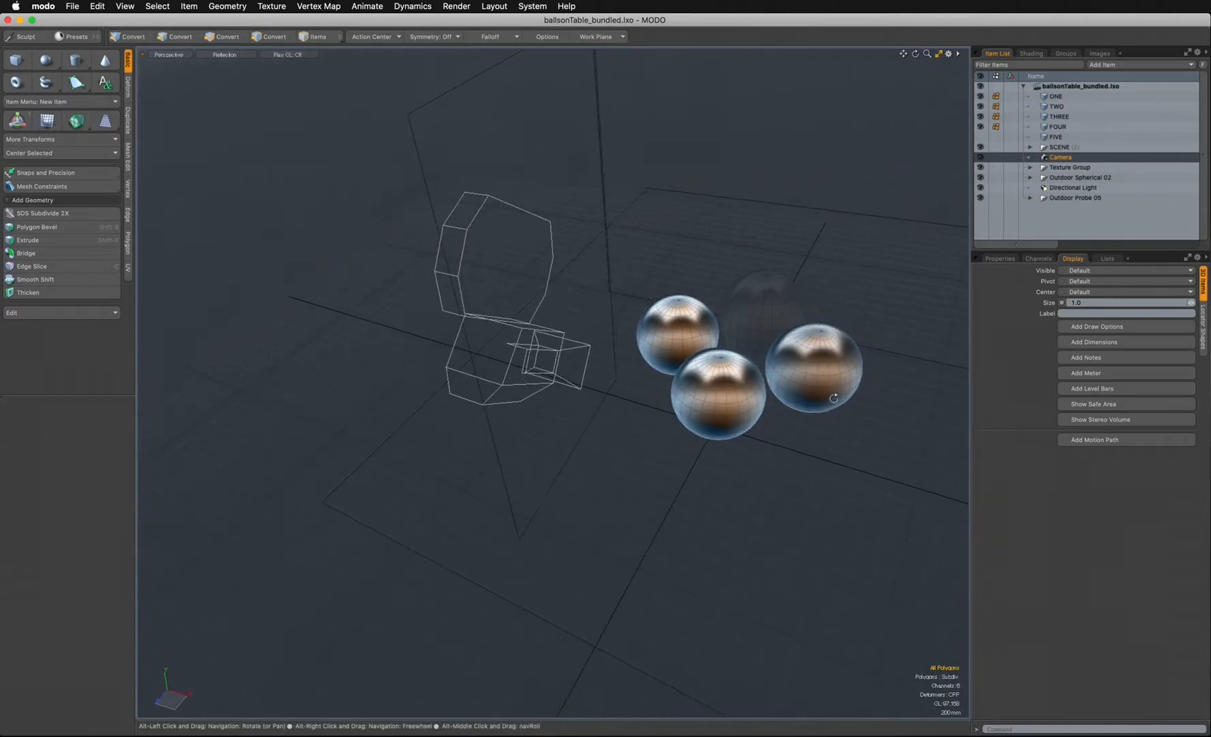
pyautogui.keyDown('alt'); pyautogui.moveTo(833, 397); pyautogui.dragTo(794, 467); pyautogui.keyUp('alt')
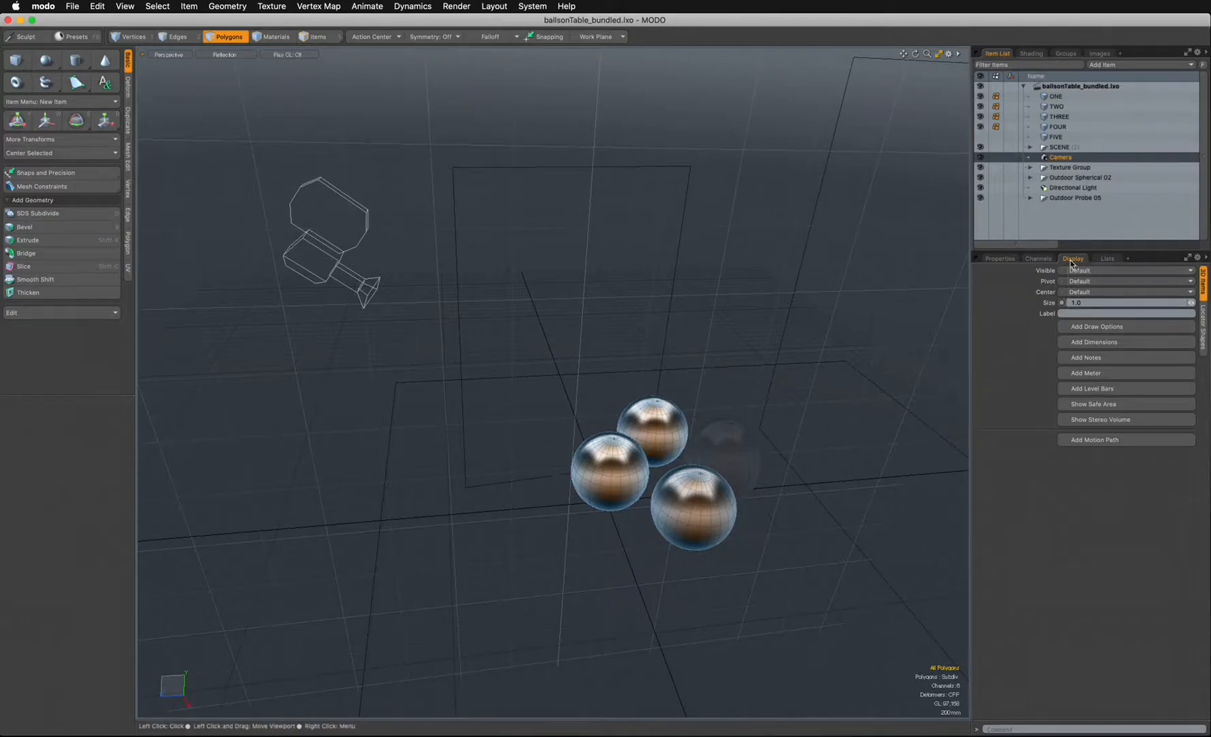
pyautogui.click(1083, 303)
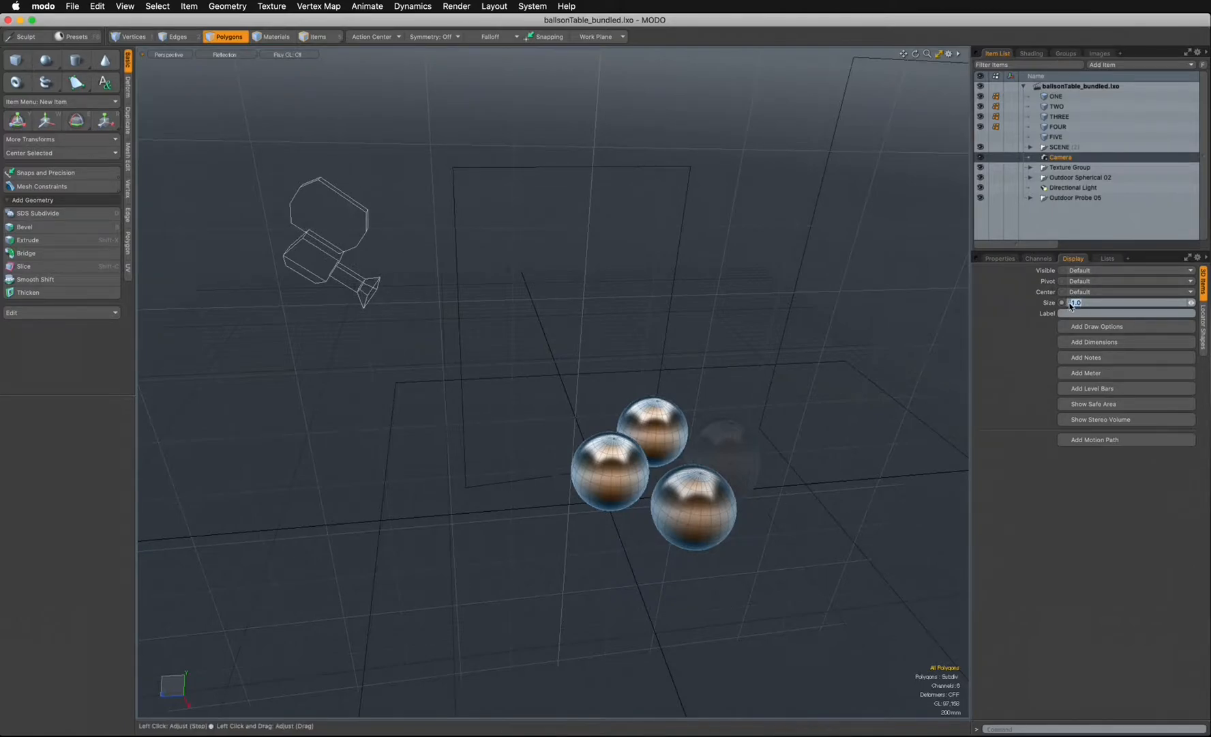
pyautogui.write('0')
pyautogui.press('Return')
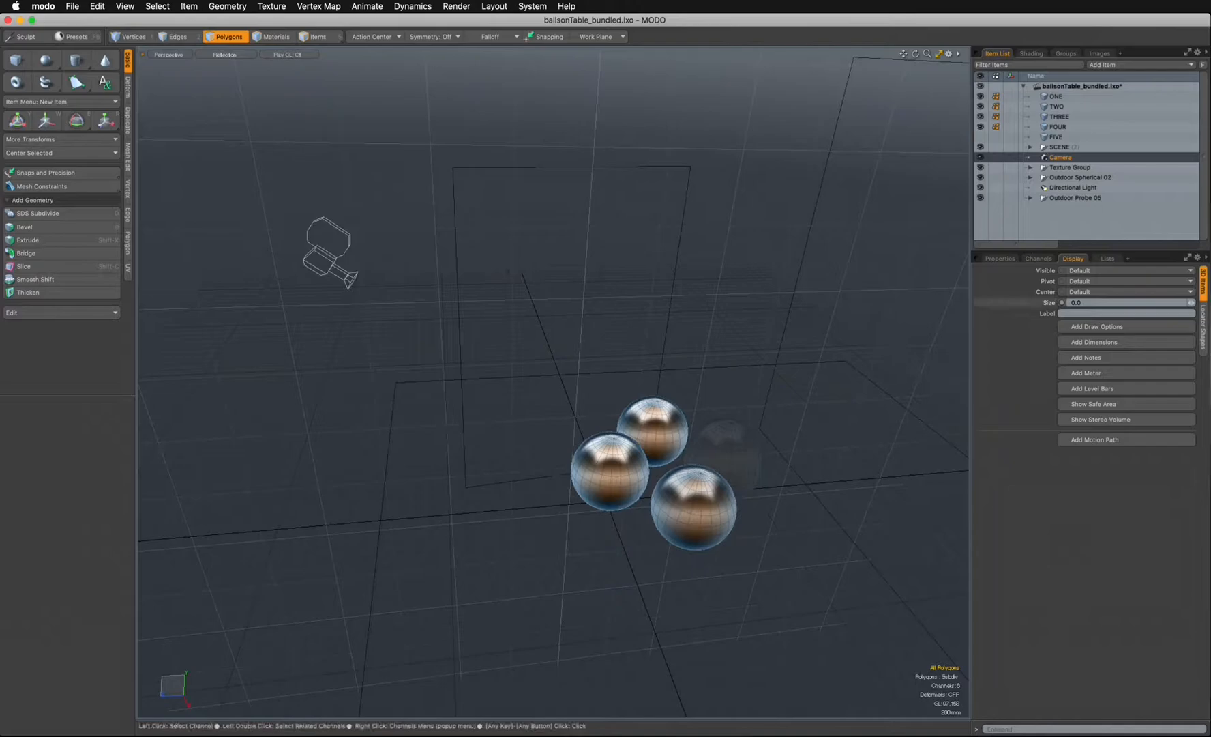
# - Expand the SCENE group and select its REFLECTOR, FLOOR and BACKWALL meshes together
pyautogui.moveTo(331, 263)
pyautogui.keyDown('ctrl'); pyautogui.keyDown('alt'); pyautogui.mouseDown()
pyautogui.moveTo(398, 263)
pyautogui.moveTo(288, 263)
pyautogui.moveTo(380, 263)
pyautogui.moveTo(335, 263)
pyautogui.mouseUp(); pyautogui.keyUp('alt'); pyautogui.keyUp('ctrl')
pyautogui.keyDown('alt'); pyautogui.moveTo(436, 300); pyautogui.dragTo(655, 307); pyautogui.keyUp('alt')
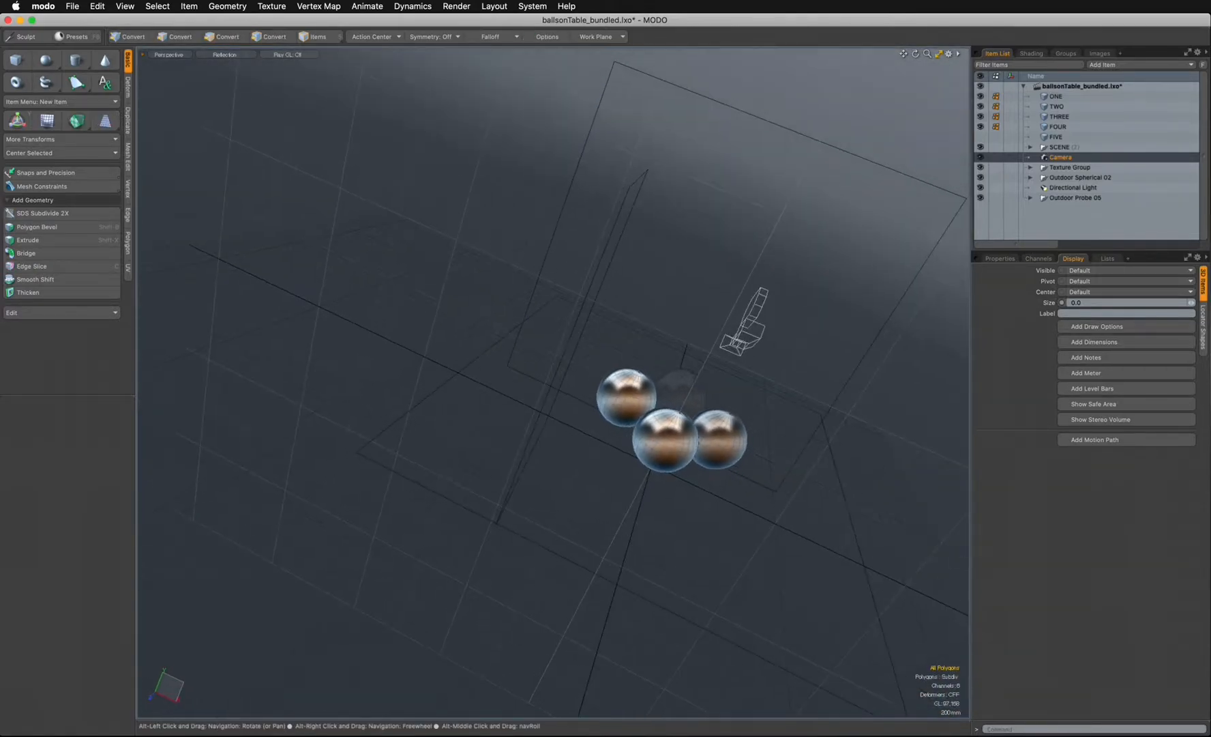
pyautogui.click(1030, 148)
pyautogui.click(1073, 158)
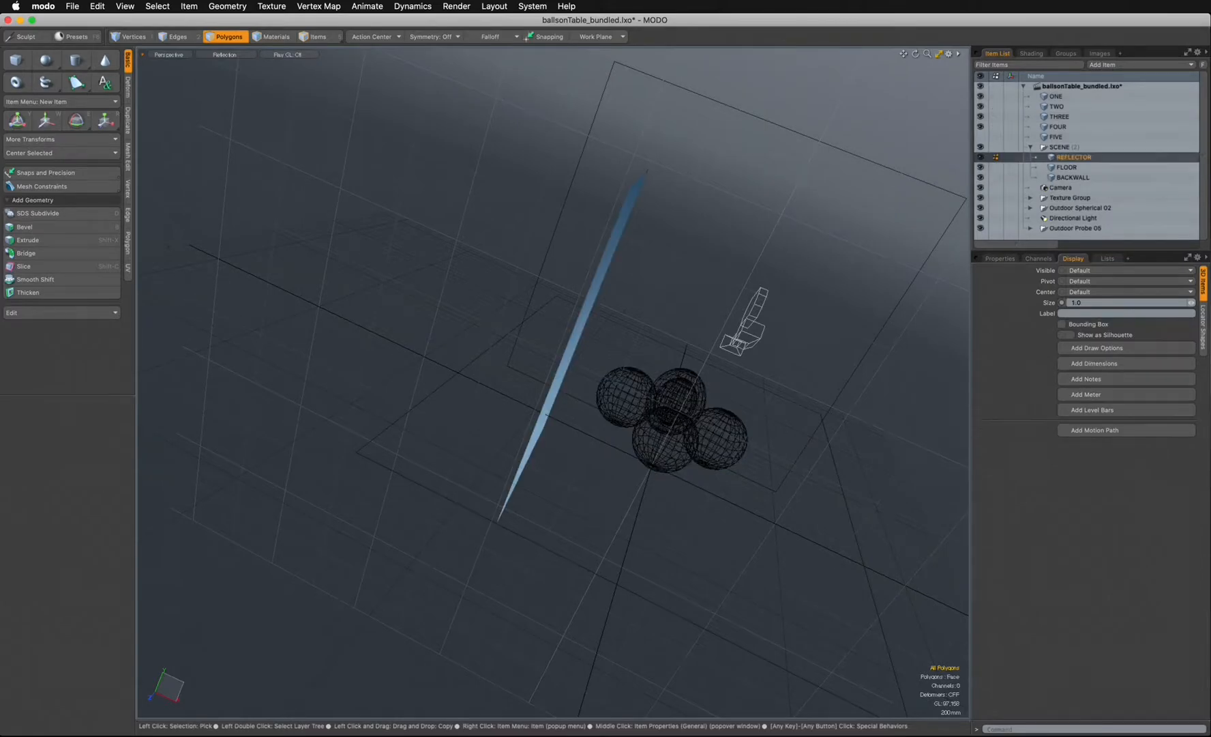
pyautogui.keyDown('shift'); pyautogui.click(1073, 178); pyautogui.keyUp('shift')
pyautogui.keyDown('alt'); pyautogui.moveTo(518, 300); pyautogui.dragTo(689, 334); pyautogui.keyUp('alt')
pyautogui.keyDown('alt'); pyautogui.keyDown('shift'); pyautogui.moveTo(689, 334); pyautogui.dragTo(630, 474); pyautogui.keyUp('shift'); pyautogui.keyUp('alt')
# - Switch the viewport to Top view and set its shading style to Wireframe
pyautogui.press('3')
pyautogui.hotkey('ctrl', 'space')
pyautogui.click(622, 195)
pyautogui.keyDown('ctrl'); pyautogui.keyDown('alt'); pyautogui.moveTo(675, 266); pyautogui.dragTo(607, 266); pyautogui.keyUp('alt'); pyautogui.keyUp('ctrl')
pyautogui.keyDown('alt'); pyautogui.moveTo(607, 266); pyautogui.dragTo(649, 362); pyautogui.keyUp('alt')
pyautogui.click(224, 54)
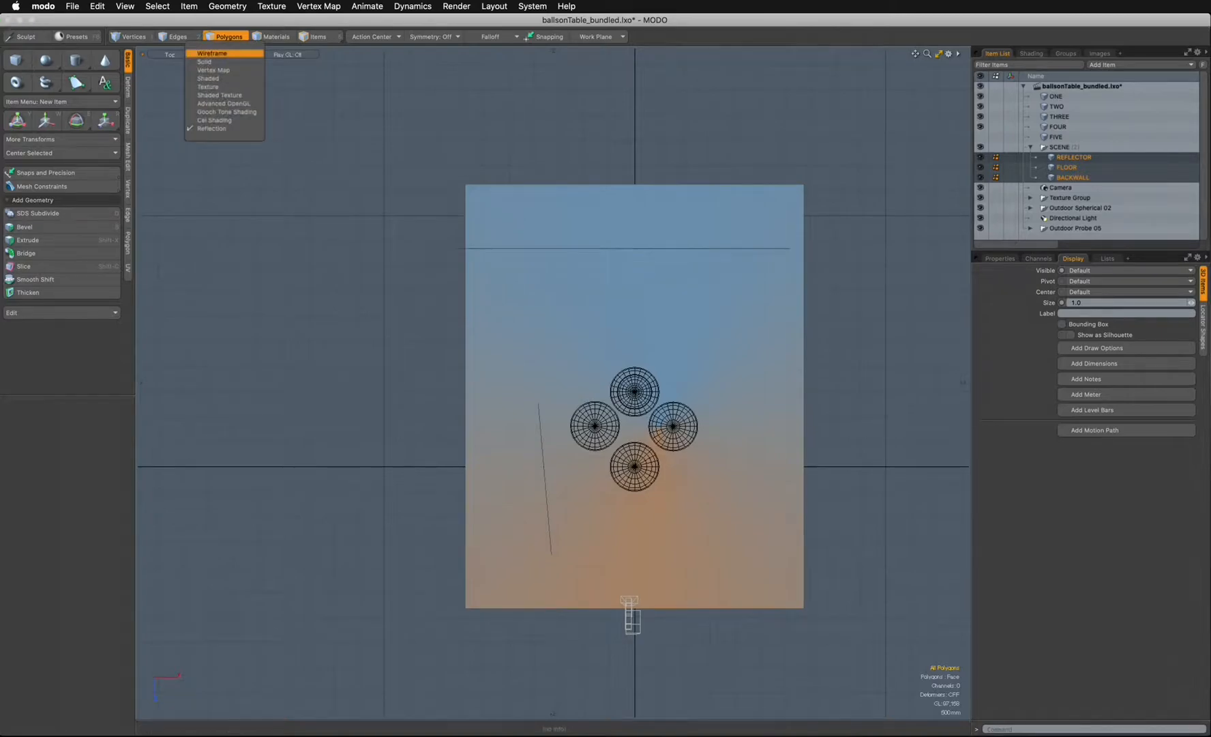
pyautogui.click(212, 54)
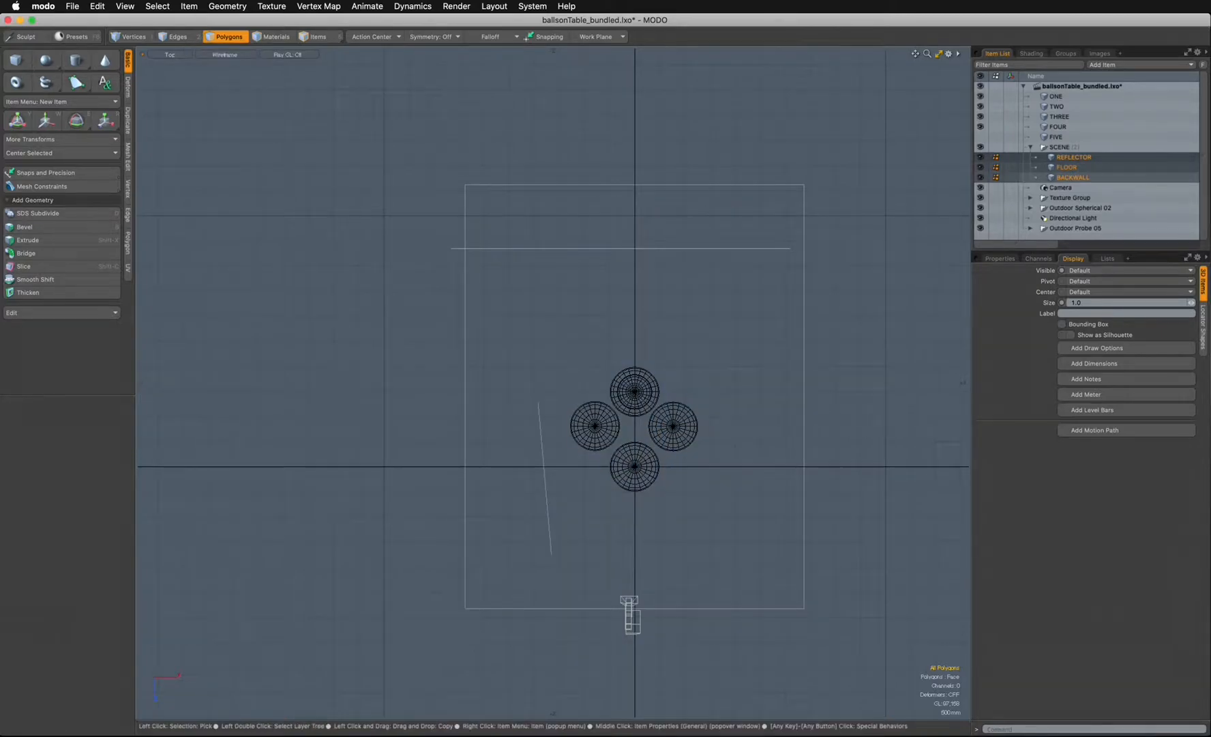
# - Move the BACKWALL mesh 280 mm along X so that it lines up with the floor's side edges
pyautogui.click(1067, 167)
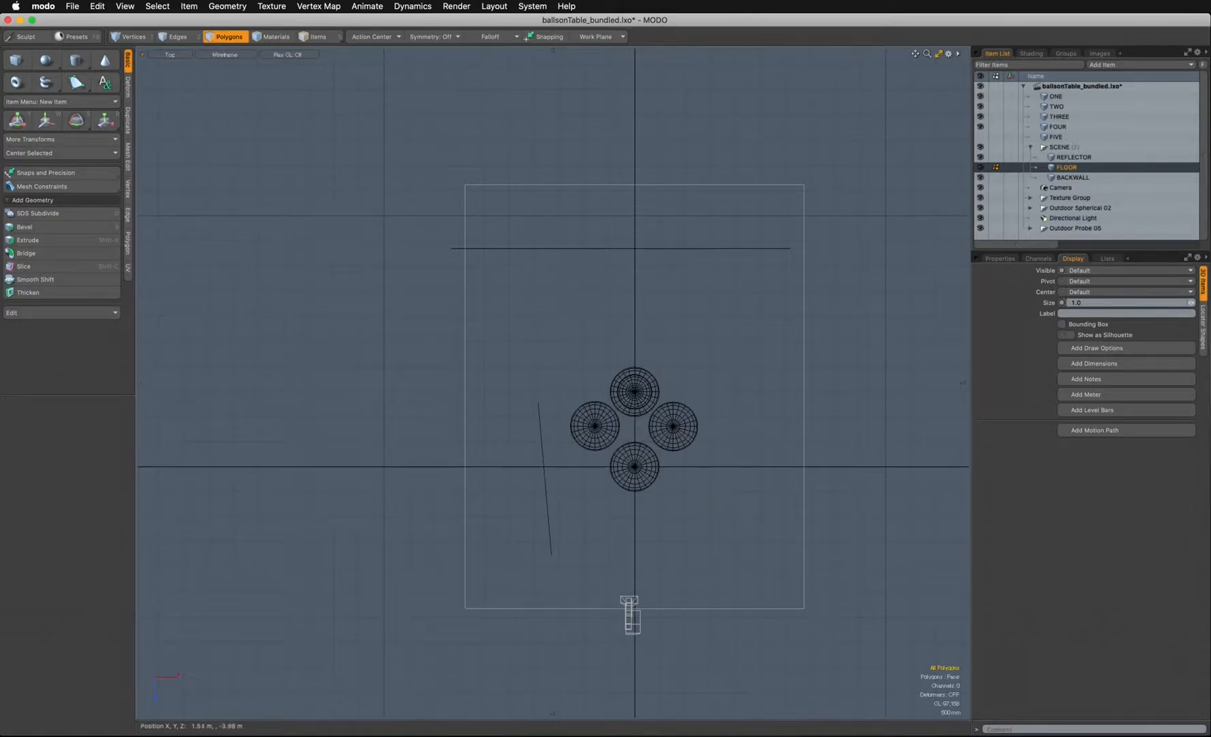
pyautogui.press('w')
pyautogui.press('q')
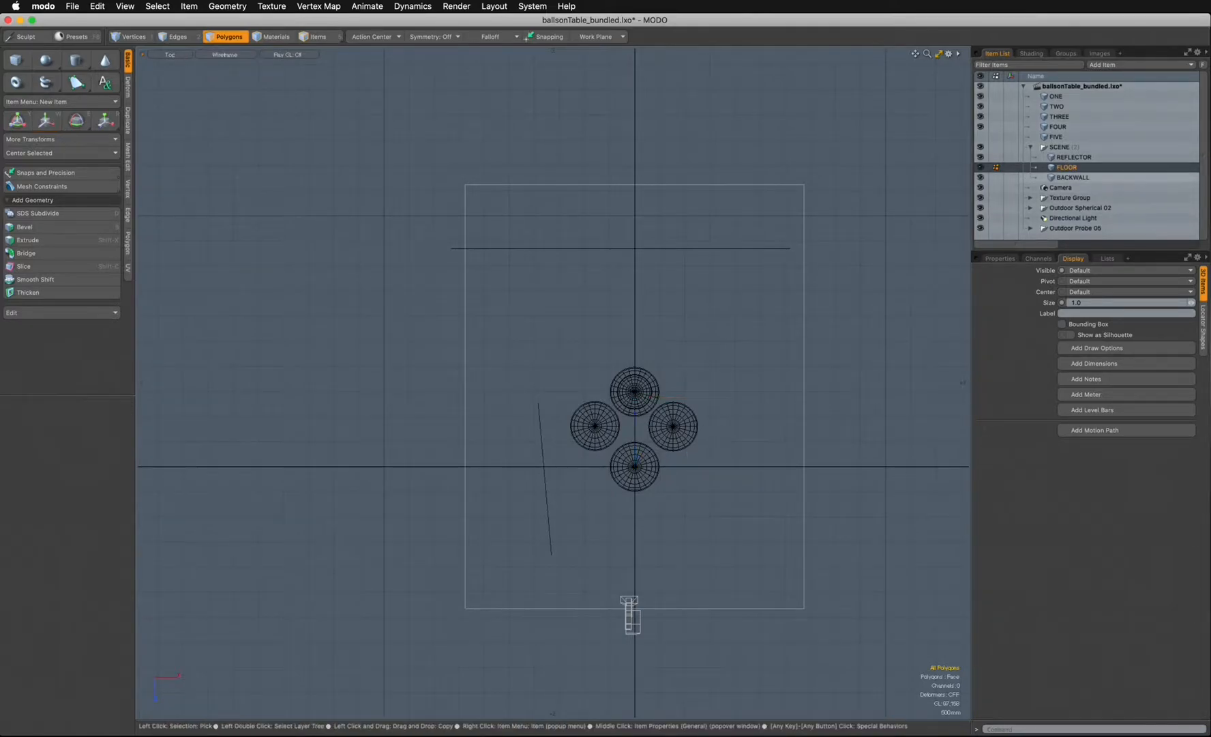
pyautogui.click(1073, 177)
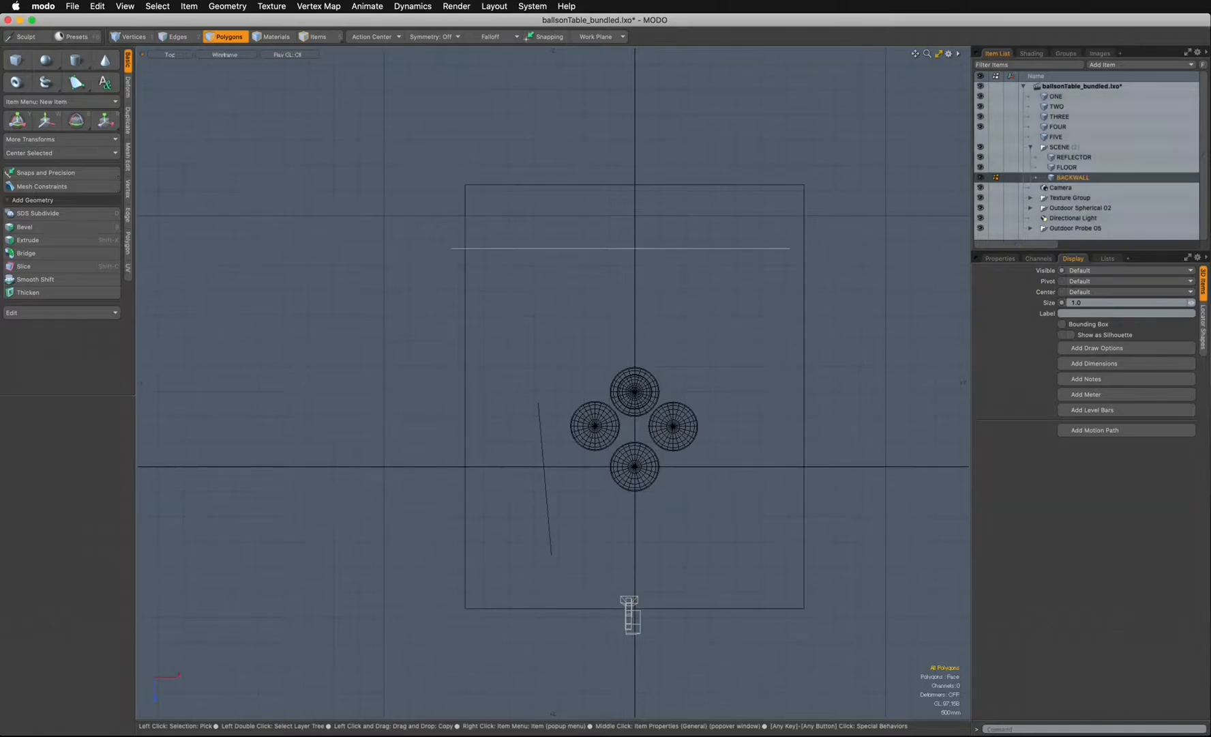
pyautogui.press('w')
pyautogui.moveTo(682, 250); pyautogui.dragTo(697, 250)
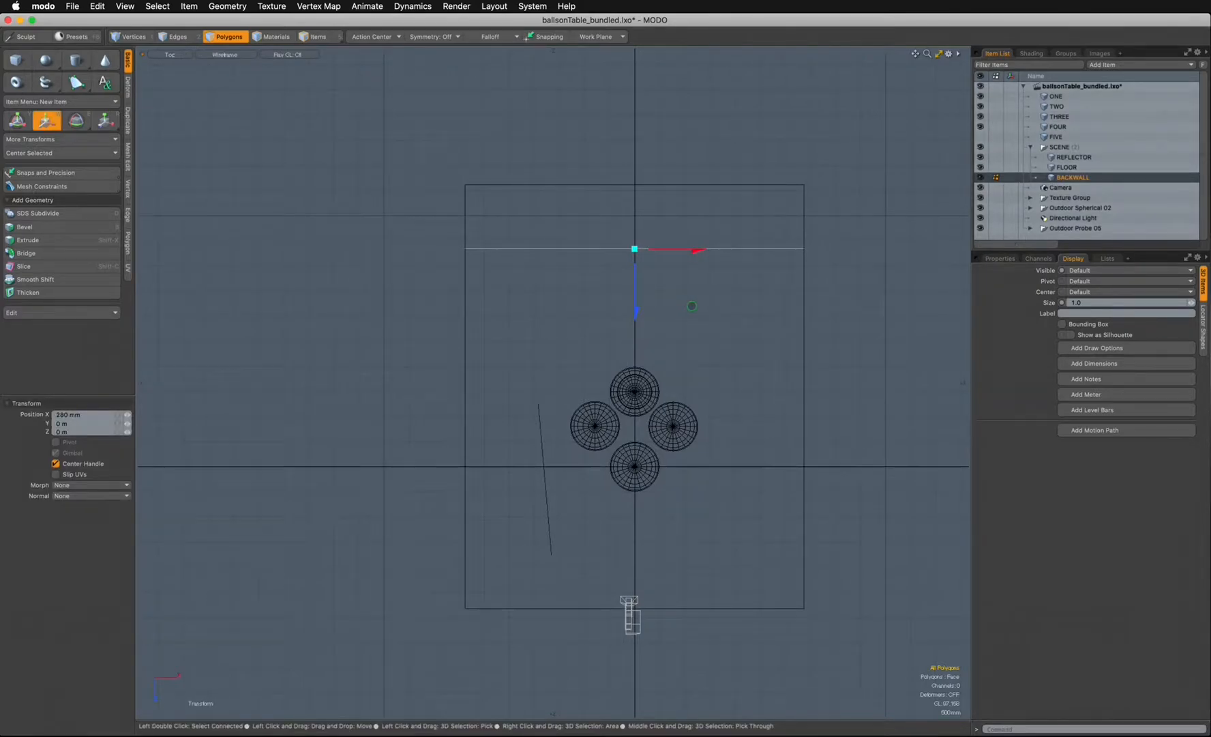
pyautogui.press('space')
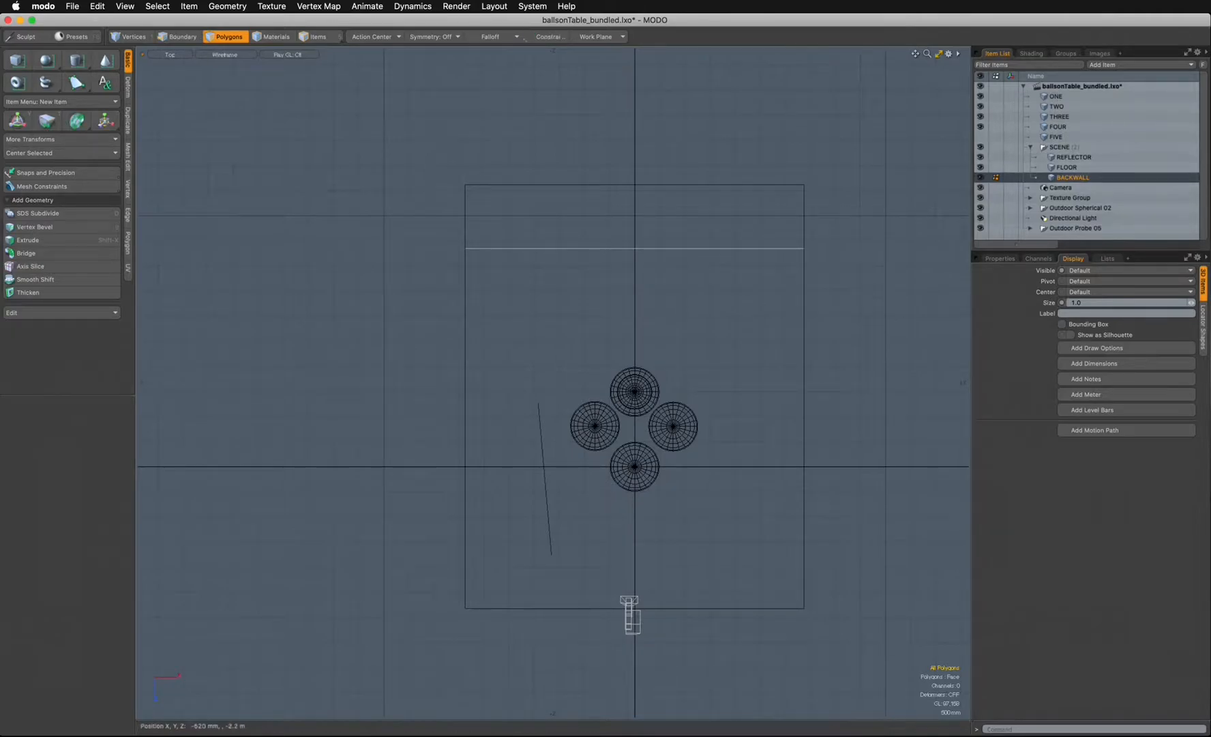
# - Return to Perspective view with REFLECTOR, FLOOR and BACKWALL selected and set the shading style to Reflection
pyautogui.hotkey('ctrl', 'space')
pyautogui.click(662, 298)
pyautogui.keyDown('alt'); pyautogui.moveTo(664, 298); pyautogui.dragTo(668, 235); pyautogui.keyUp('alt')
pyautogui.keyDown('shift'); pyautogui.click(1074, 158); pyautogui.keyUp('shift')
pyautogui.keyDown('alt'); pyautogui.moveTo(743, 306); pyautogui.dragTo(634, 290); pyautogui.keyUp('alt')
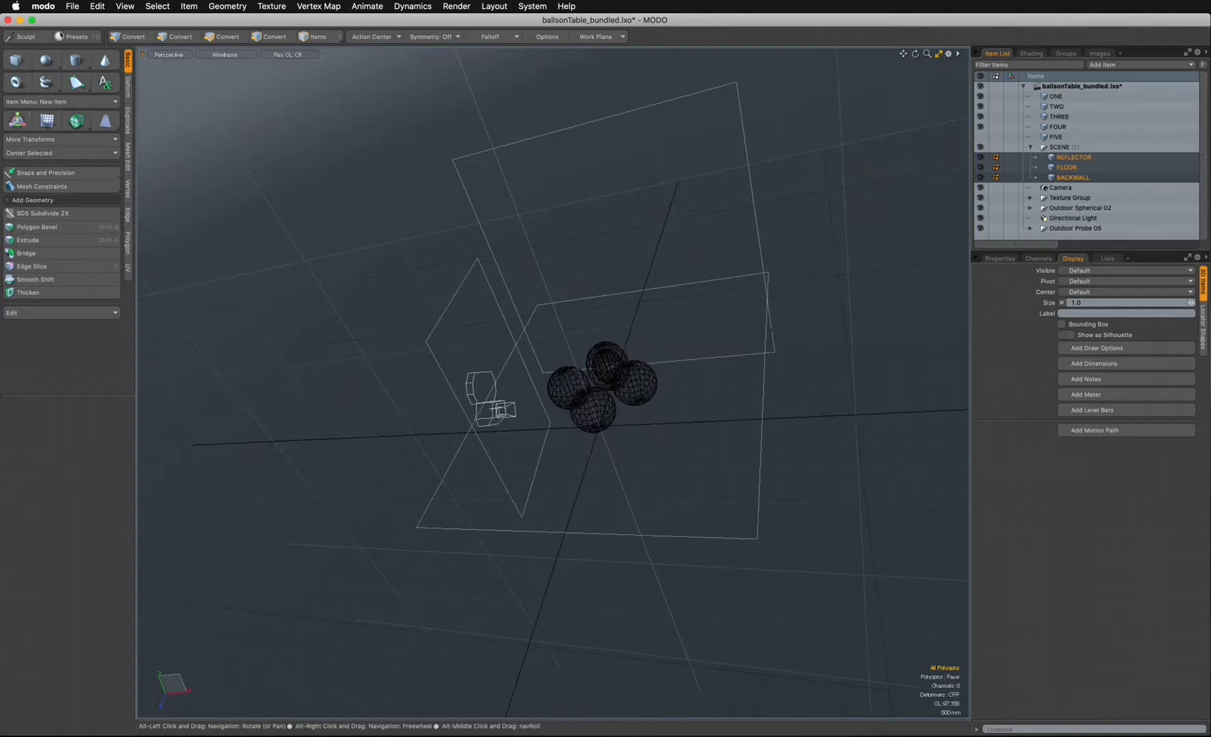
pyautogui.click(225, 55)
pyautogui.click(220, 134)
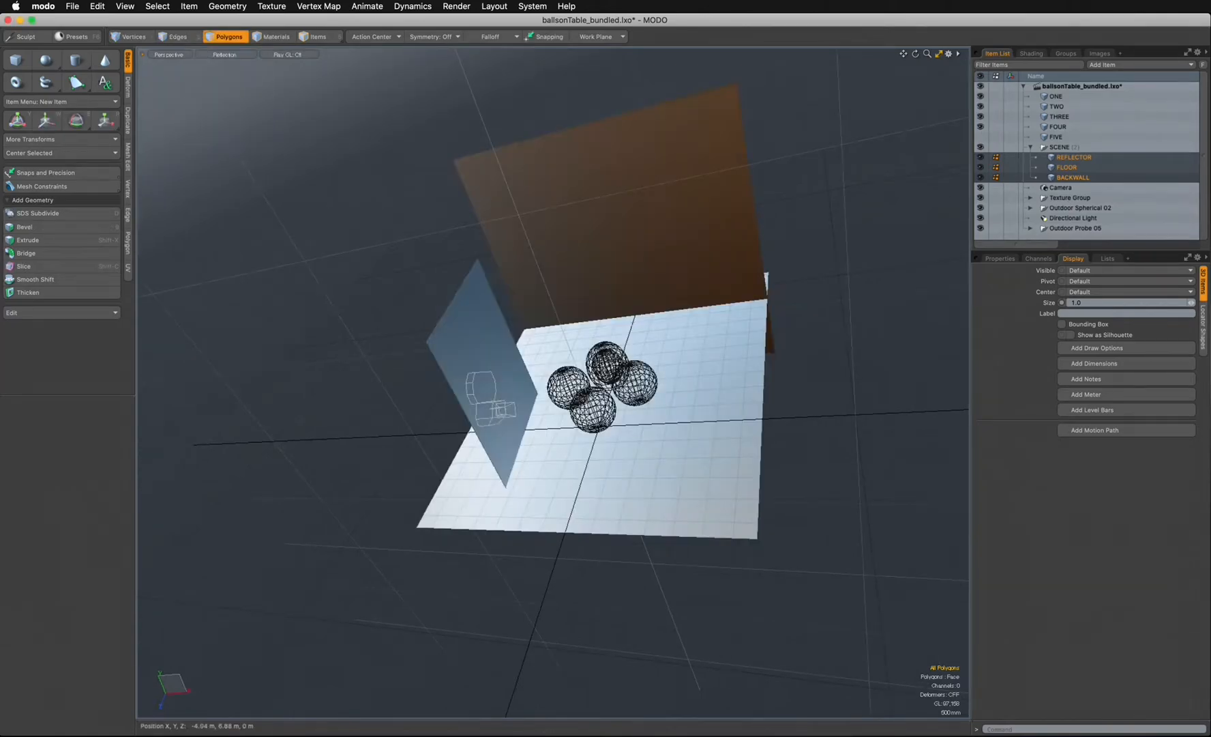
# - Try toggling the visibility of the REFLECTOR mesh while viewing the set around the balls
pyautogui.keyDown('ctrl'); pyautogui.keyDown('alt'); pyautogui.moveTo(600, 354); pyautogui.dragTo(662, 316); pyautogui.keyUp('alt'); pyautogui.keyUp('ctrl')
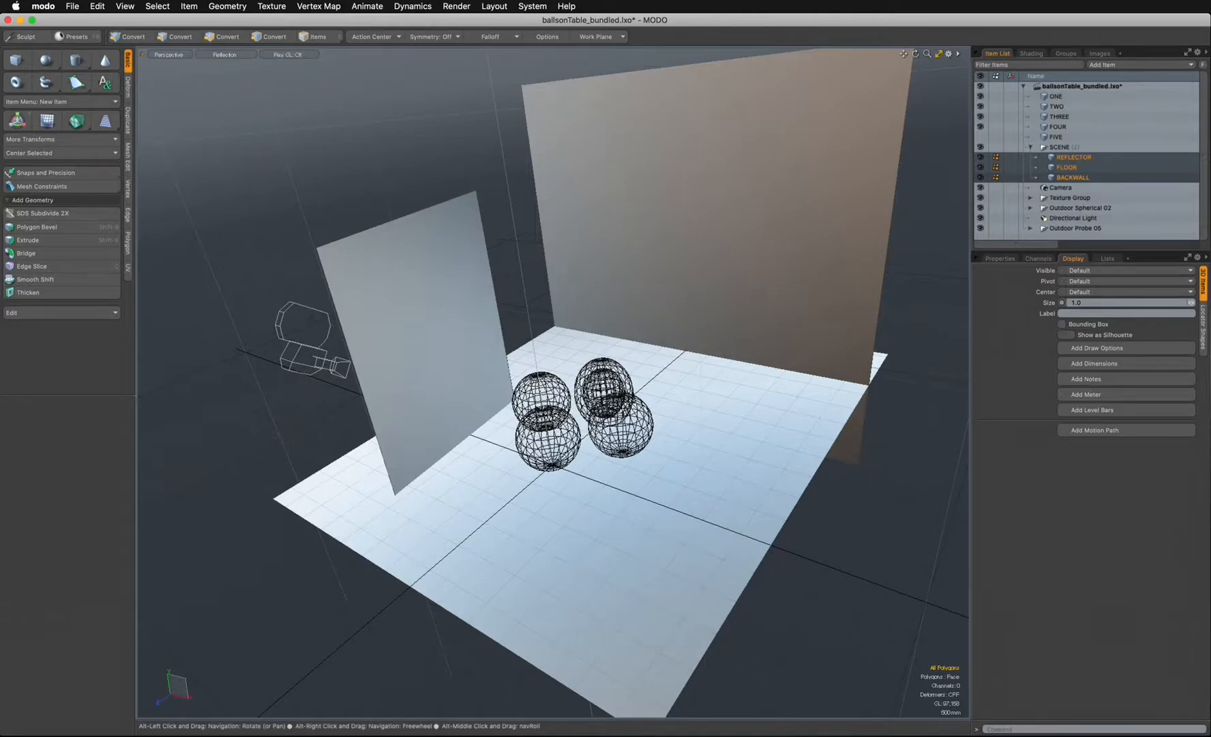
pyautogui.keyDown('alt'); pyautogui.moveTo(600, 314); pyautogui.dragTo(681, 315); pyautogui.keyUp('alt')
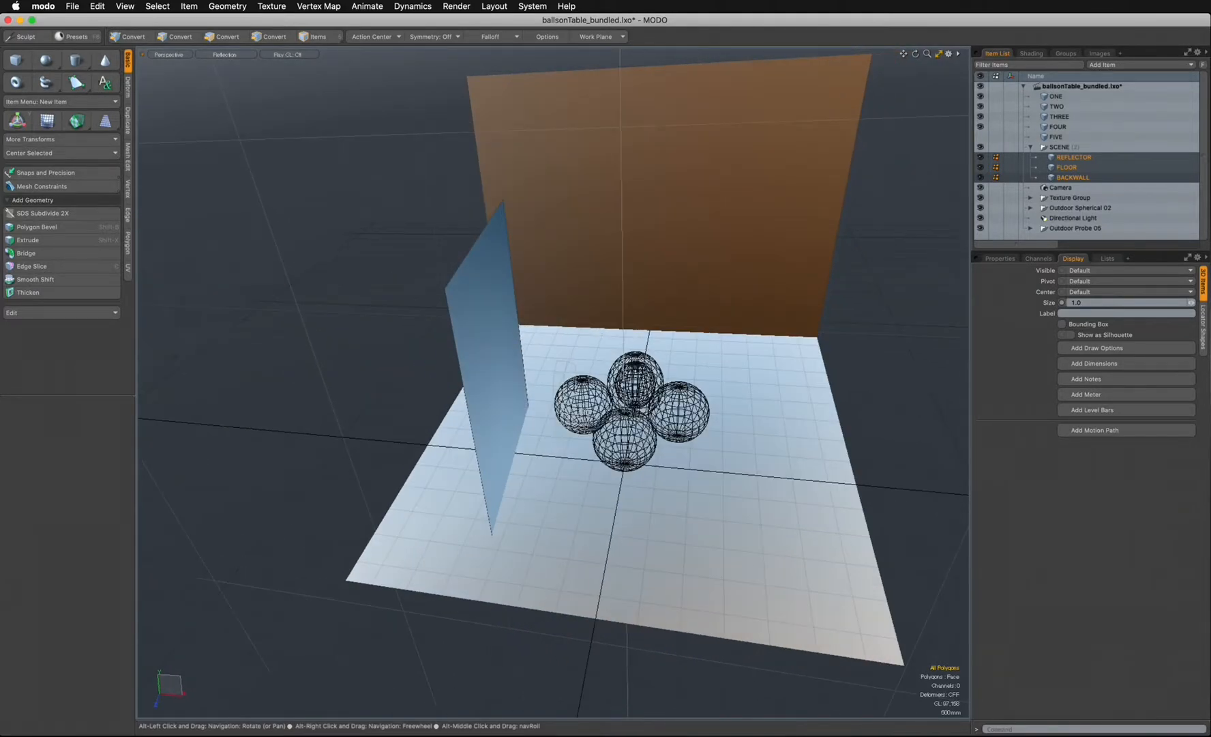
pyautogui.keyDown('alt'); pyautogui.moveTo(614, 314); pyautogui.dragTo(658, 343); pyautogui.keyUp('alt')
pyautogui.click(980, 157)
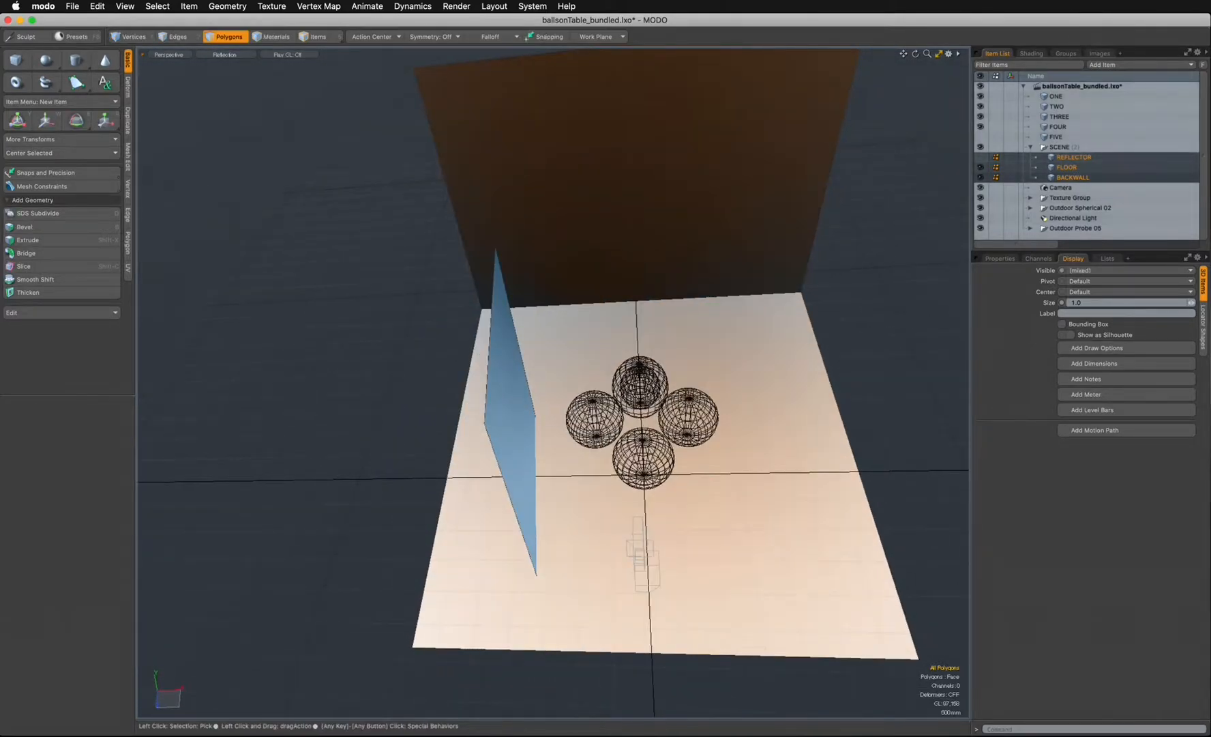
pyautogui.click(981, 178)
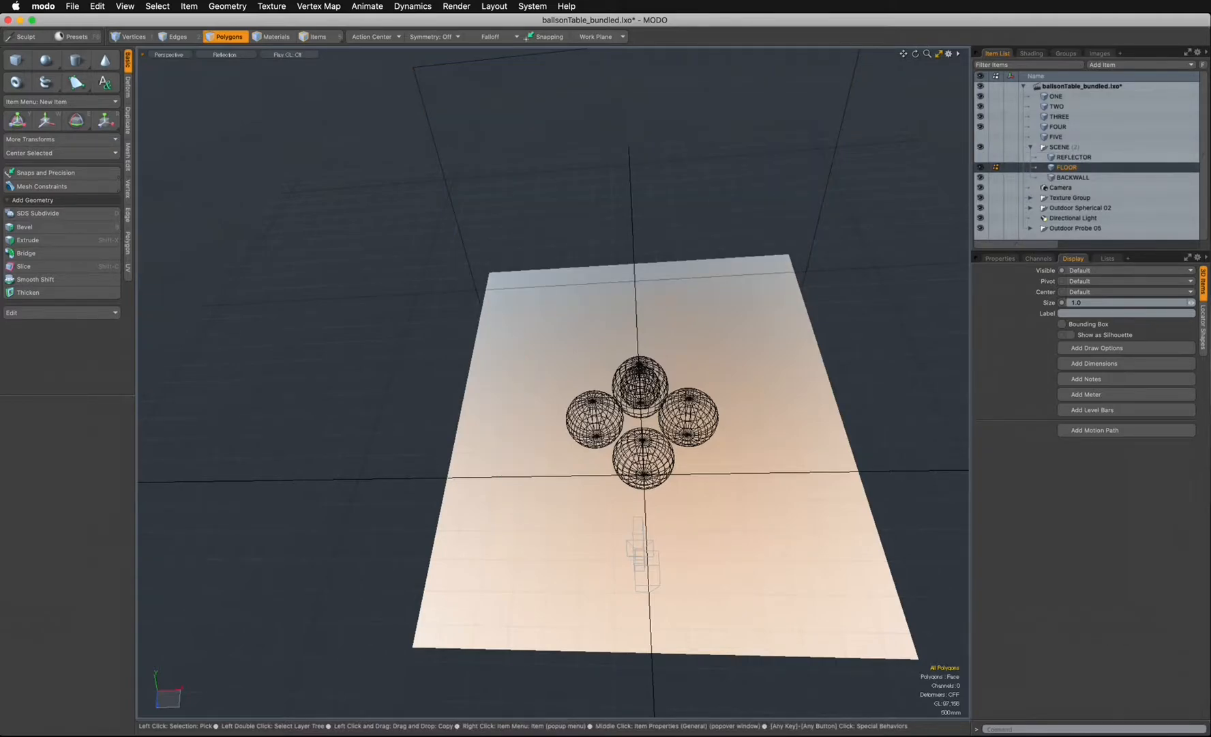
# - Select only the FLOOR and BACKWALL meshes and view them from several angles
pyautogui.click(1060, 147)
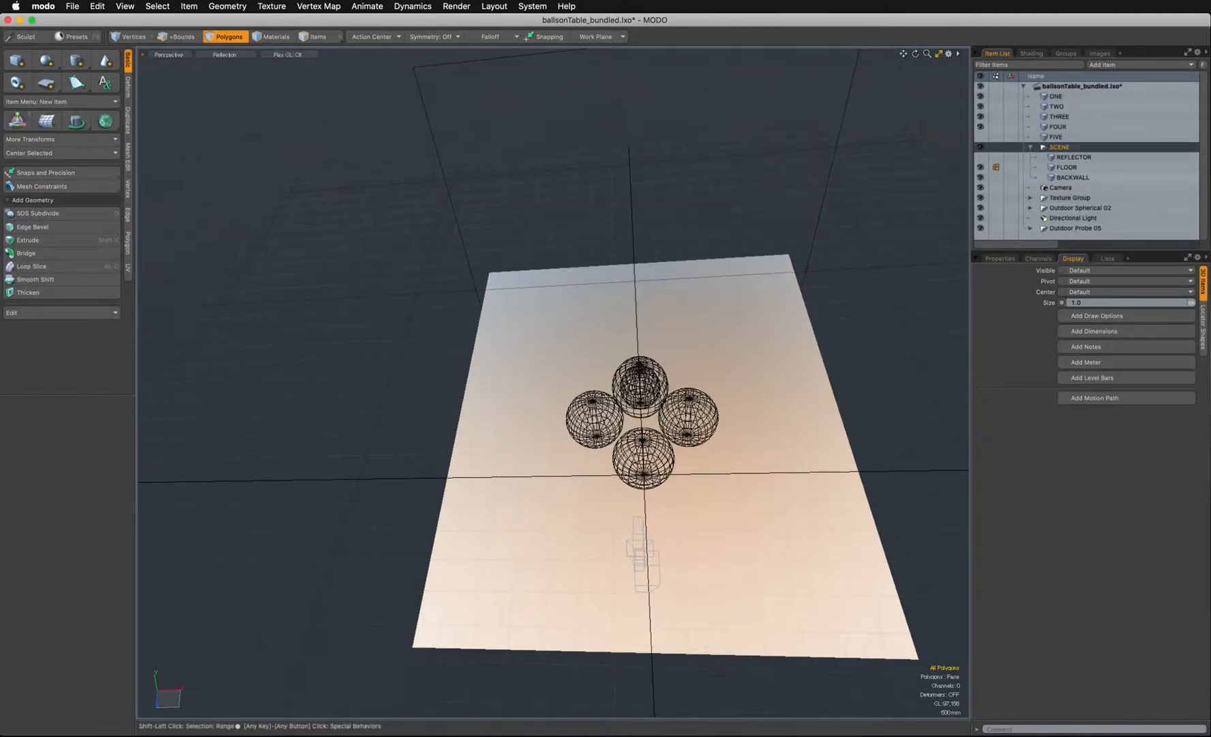
pyautogui.click(1067, 167)
pyautogui.keyDown('shift'); pyautogui.click(1073, 177); pyautogui.keyUp('shift')
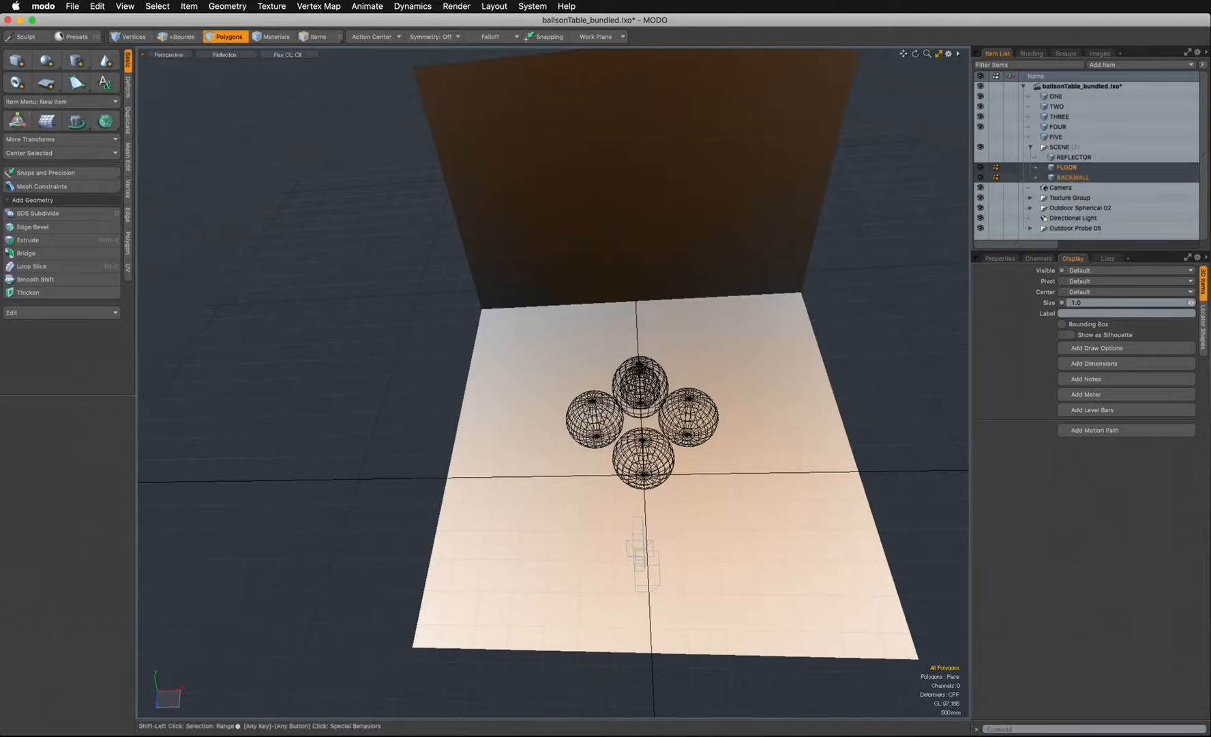
pyautogui.moveTo(852, 245)
pyautogui.keyDown('alt'); pyautogui.mouseDown()
pyautogui.moveTo(876, 228)
pyautogui.moveTo(830, 279)
pyautogui.moveTo(892, 260)
pyautogui.moveTo(875, 264)
pyautogui.mouseUp(); pyautogui.keyUp('alt')
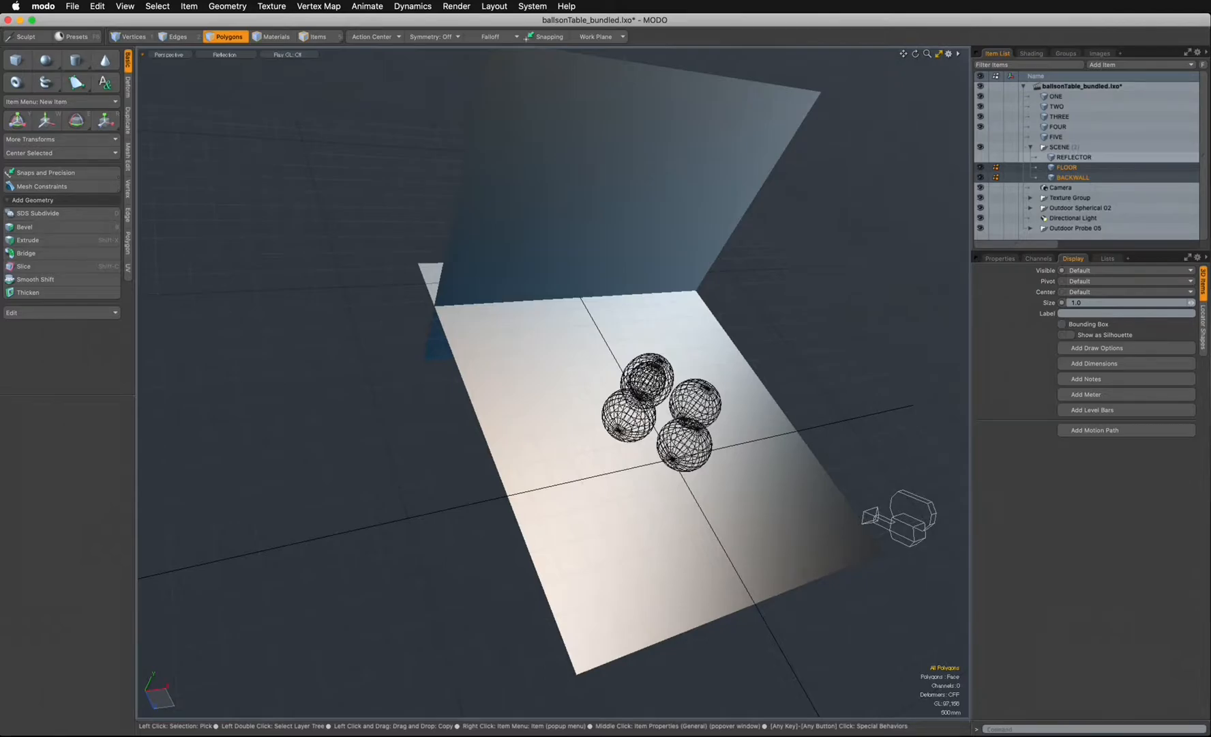
pyautogui.keyDown('alt'); pyautogui.moveTo(654, 423); pyautogui.dragTo(487, 426); pyautogui.keyUp('alt')
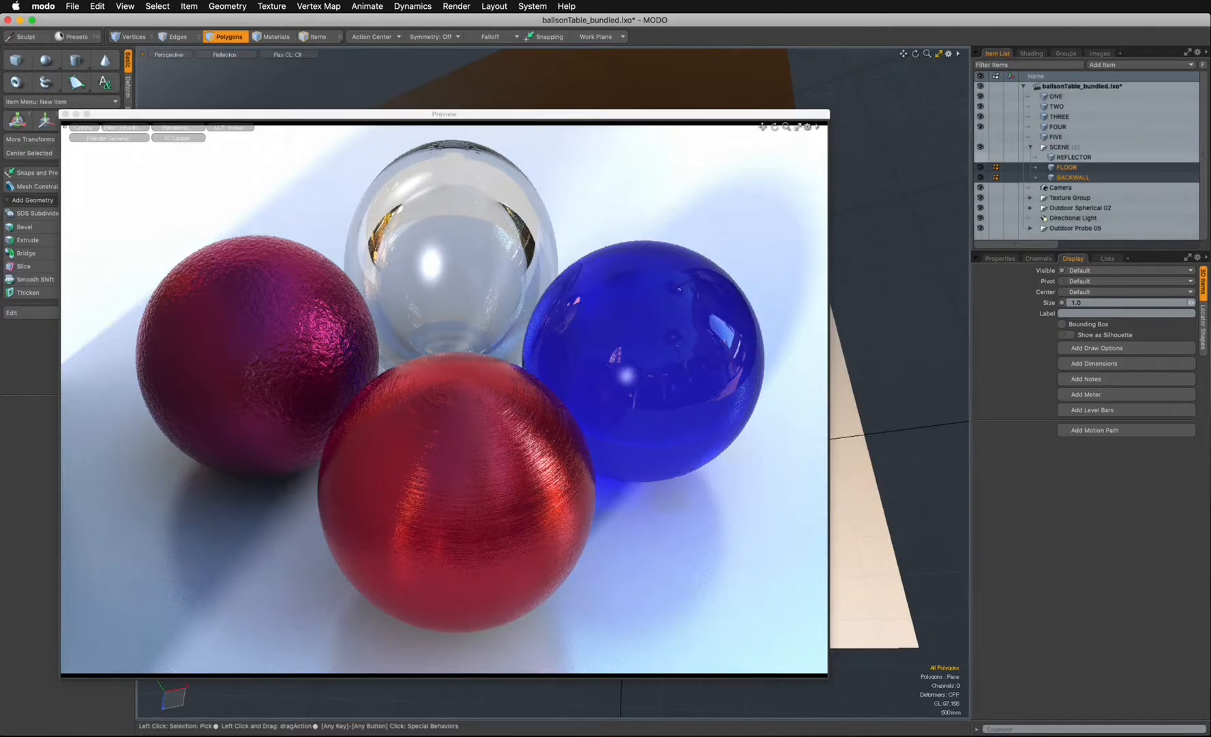
# - Hide the REFLECTOR mesh to check its effect in the render preview, and move the preview window aside
pyautogui.click(980, 156)
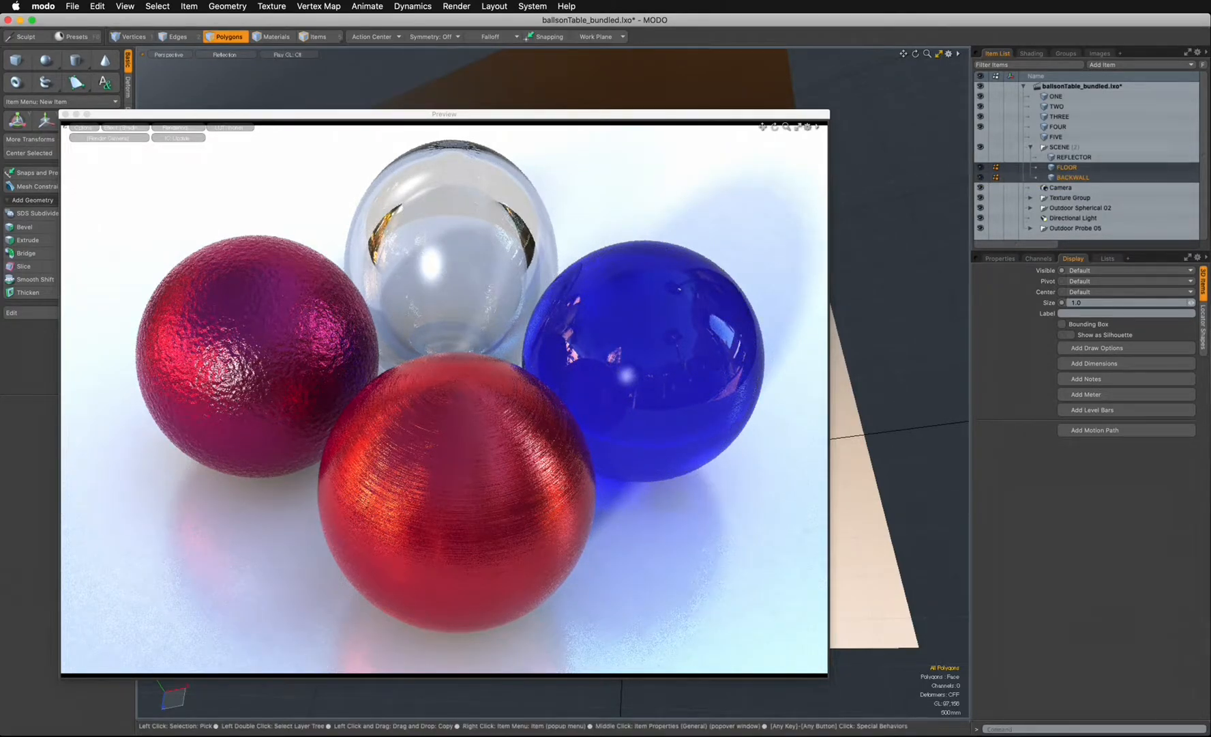
pyautogui.moveTo(443, 113); pyautogui.dragTo(1209, 158)
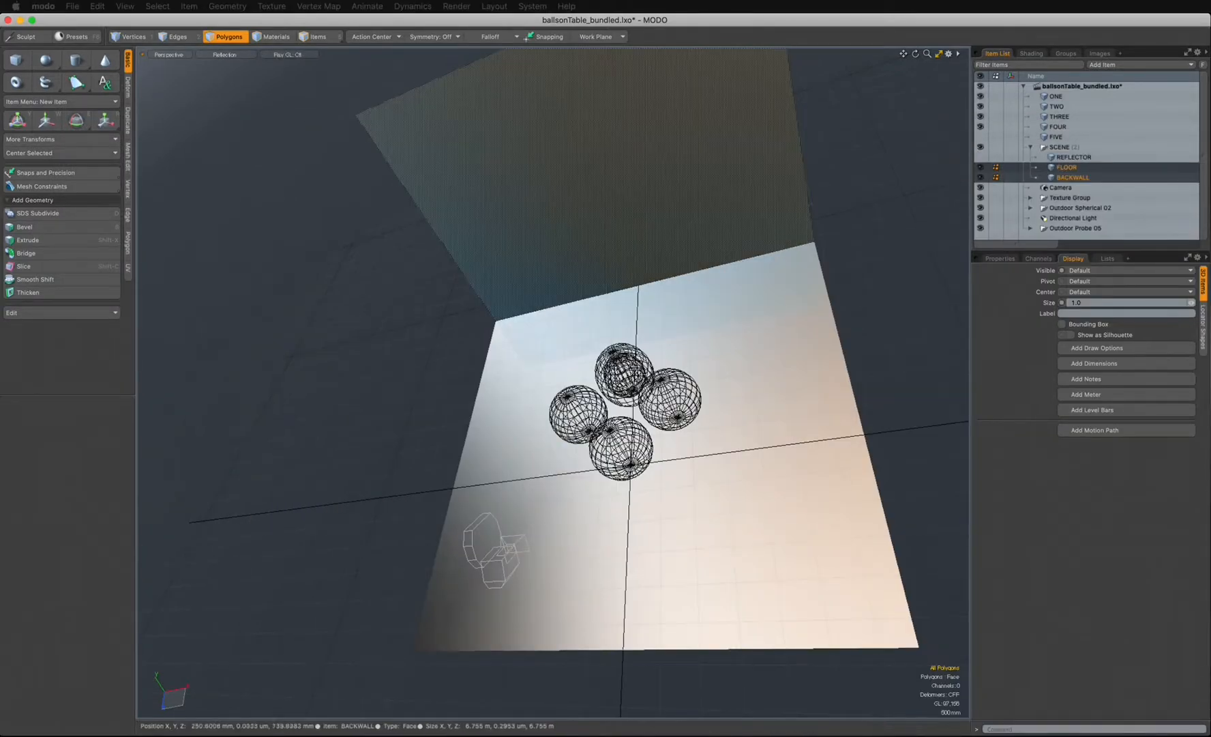
# - Switch the viewport back to Camera view and lay out the workspace with the render preview on screen and a taller item list
pyautogui.keyDown('alt'); pyautogui.moveTo(641, 382); pyautogui.dragTo(570, 369); pyautogui.keyUp('alt')
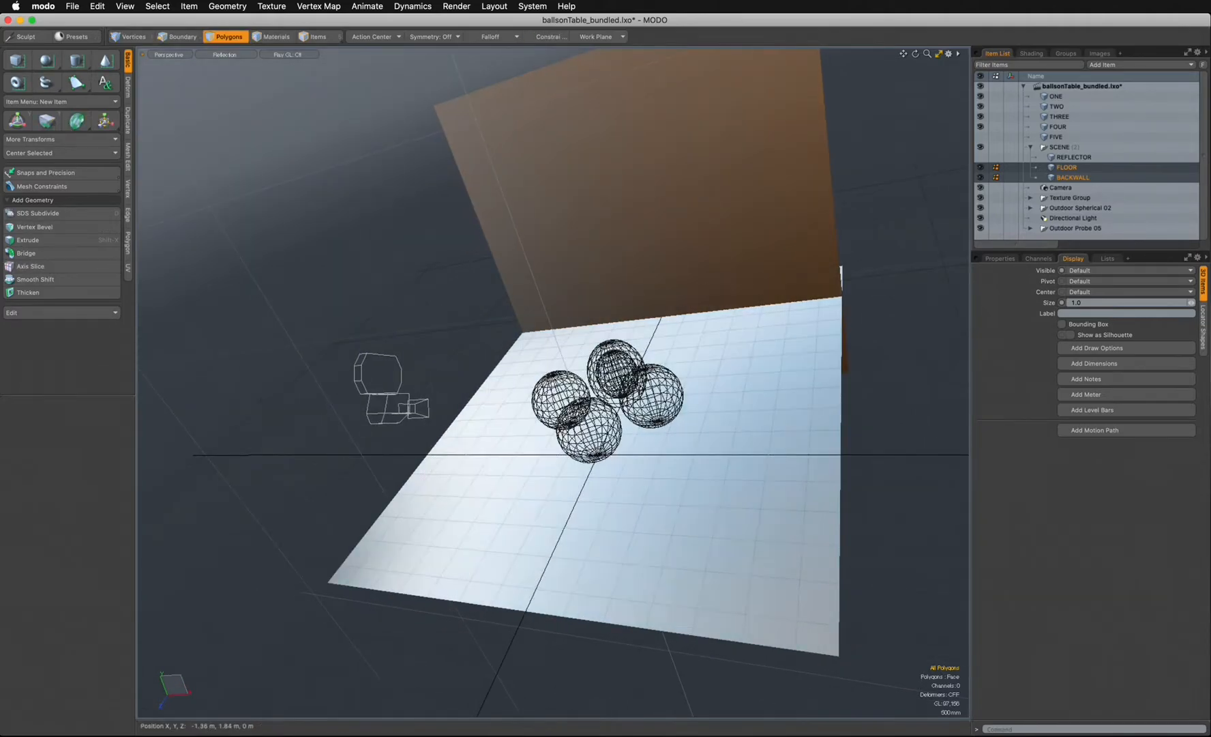
pyautogui.hotkey('ctrl', 'space')
pyautogui.click(404, 310)
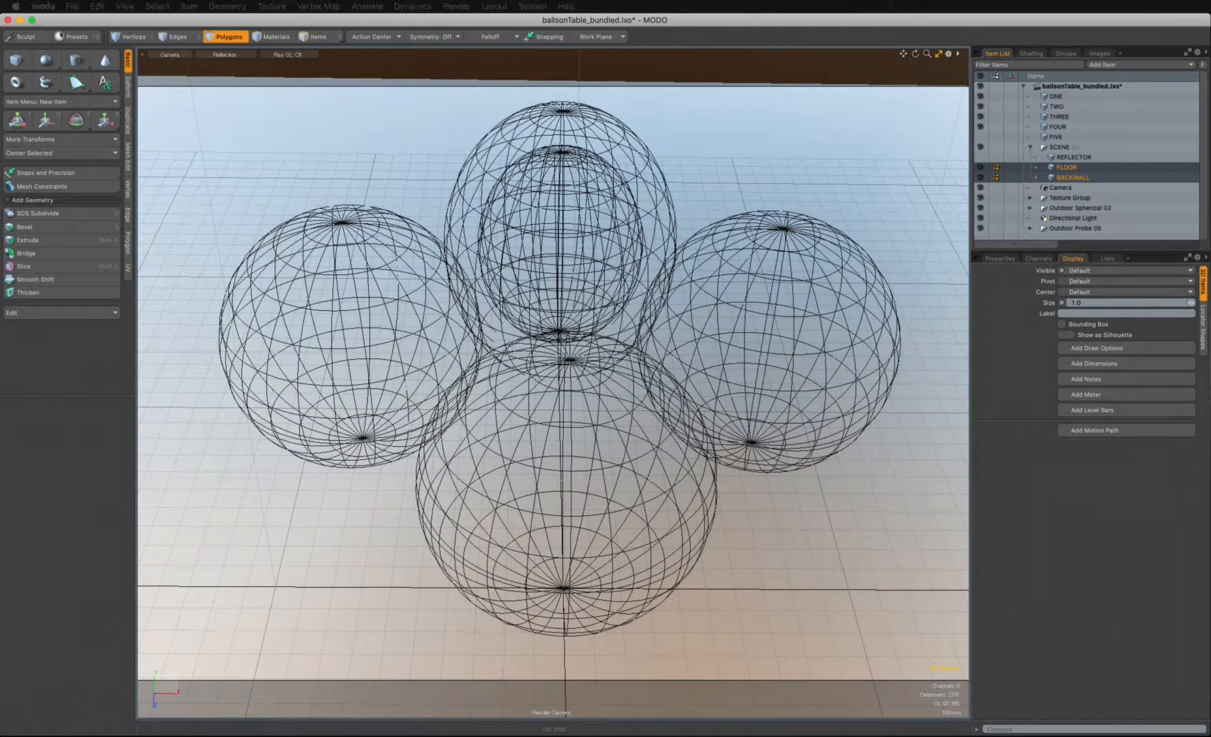
pyautogui.moveTo(1210, 221); pyautogui.dragTo(468, 92)
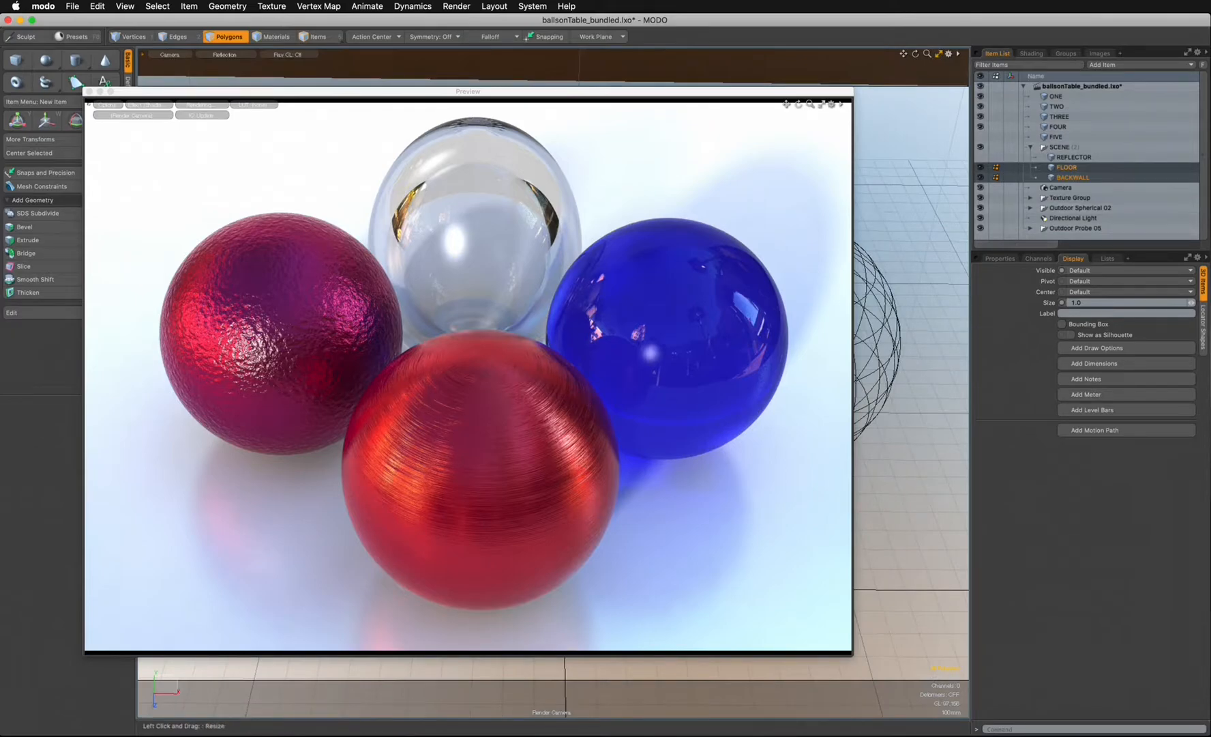
pyautogui.moveTo(1091, 247); pyautogui.dragTo(1091, 316)
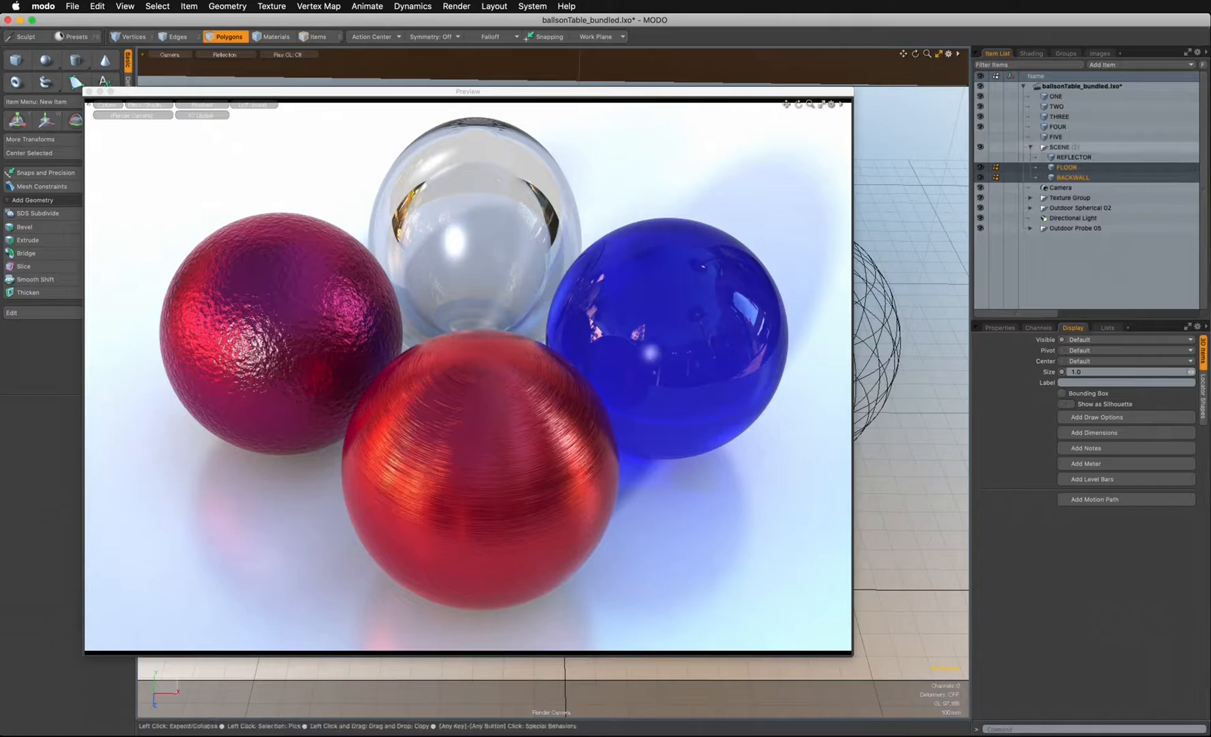
# - Collapse the SCENE group in the item list and check what the Outdoor Spherical 02 item contains
pyautogui.click(1030, 147)
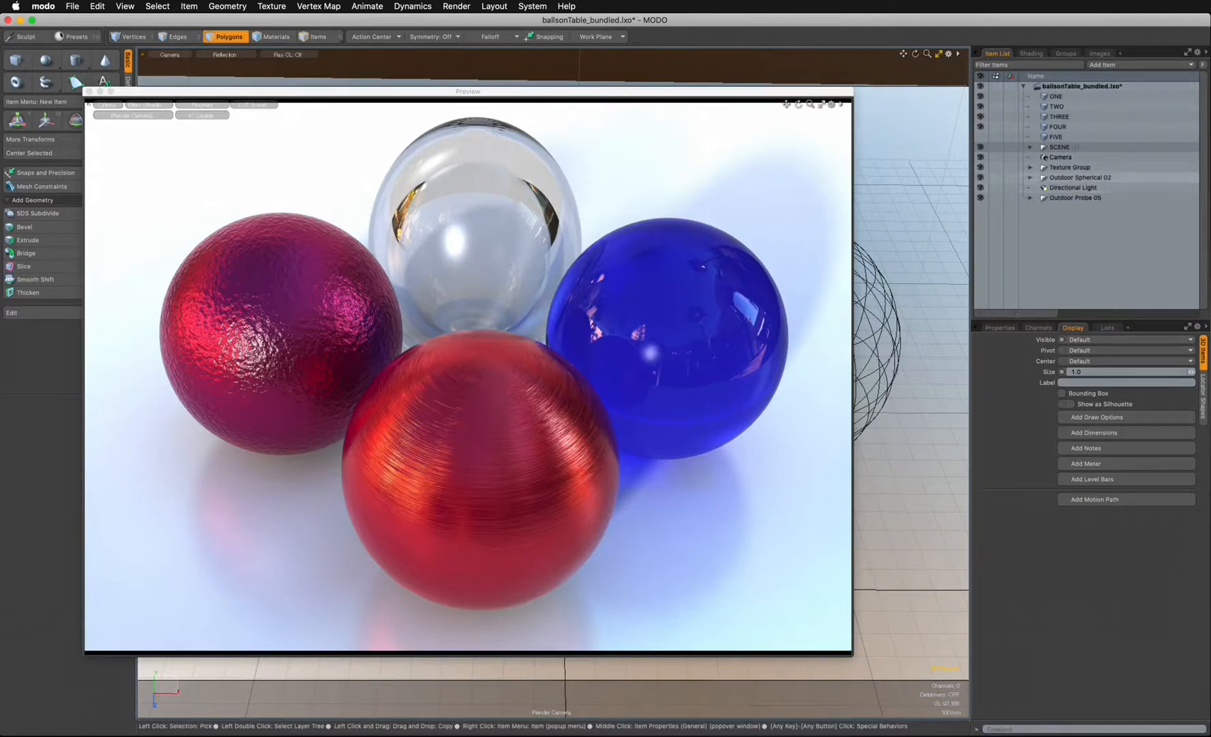
pyautogui.click(1031, 177)
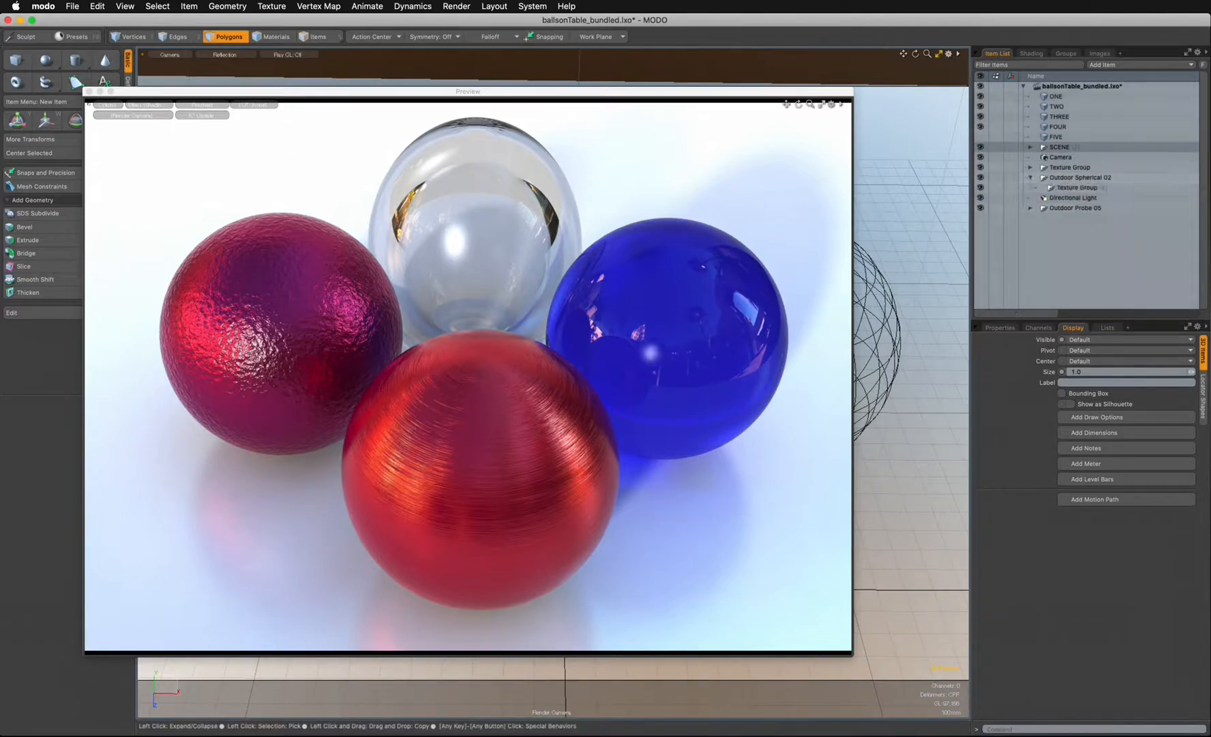
pyautogui.click(1030, 177)
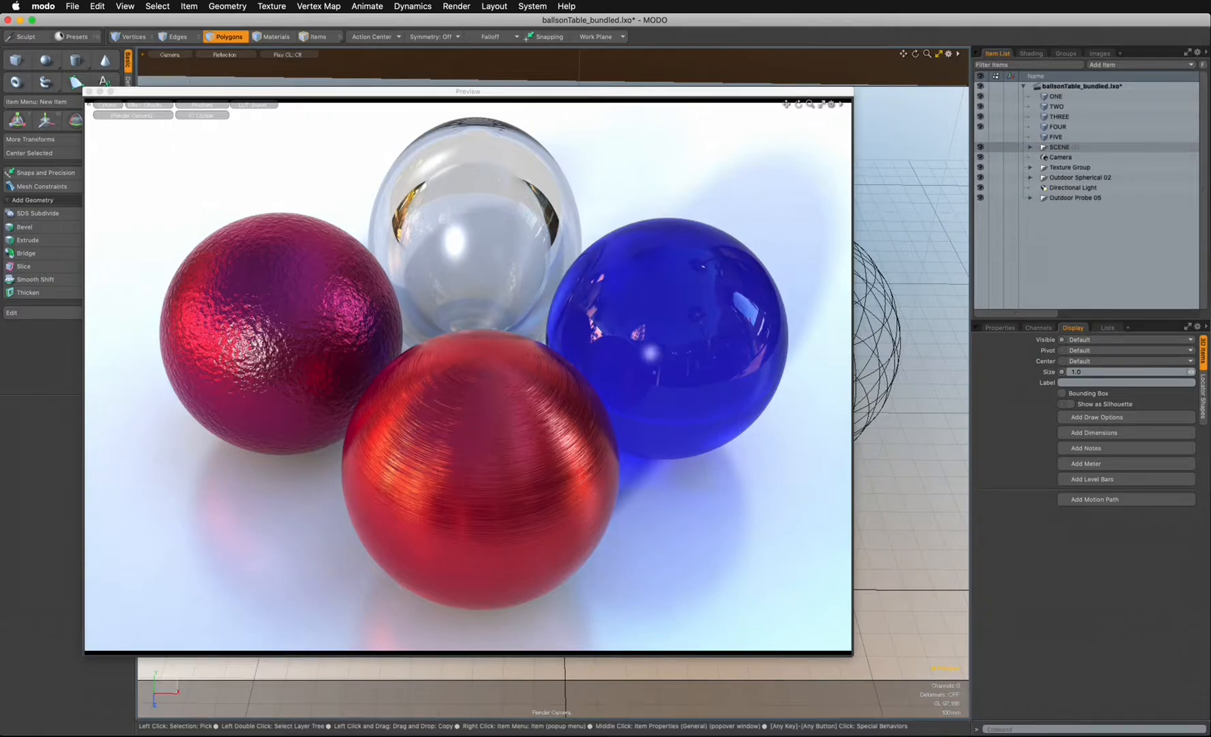
# - Group the meshes ONE through FIVE and name the group SPHERES IN SCENE
pyautogui.click(1056, 96)
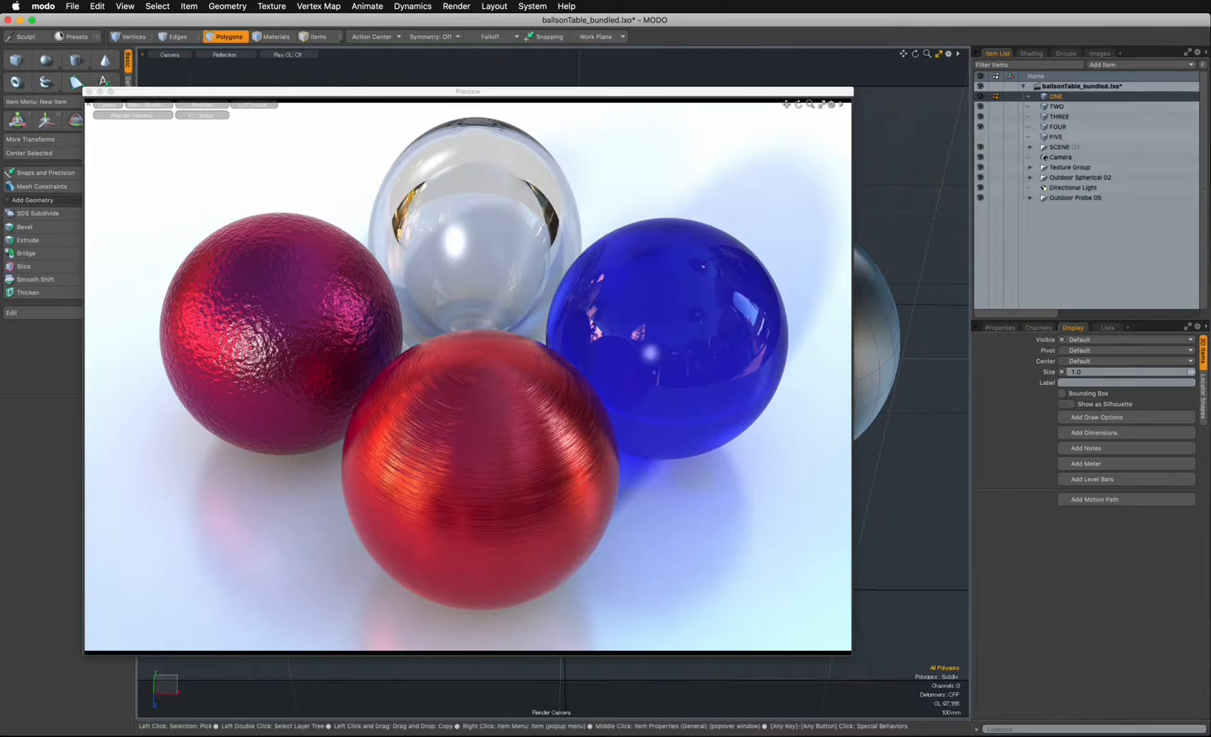
pyautogui.keyDown('shift'); pyautogui.click(1056, 137); pyautogui.keyUp('shift')
pyautogui.press('ctrl')
pyautogui.hotkey('ctrl', 'g')
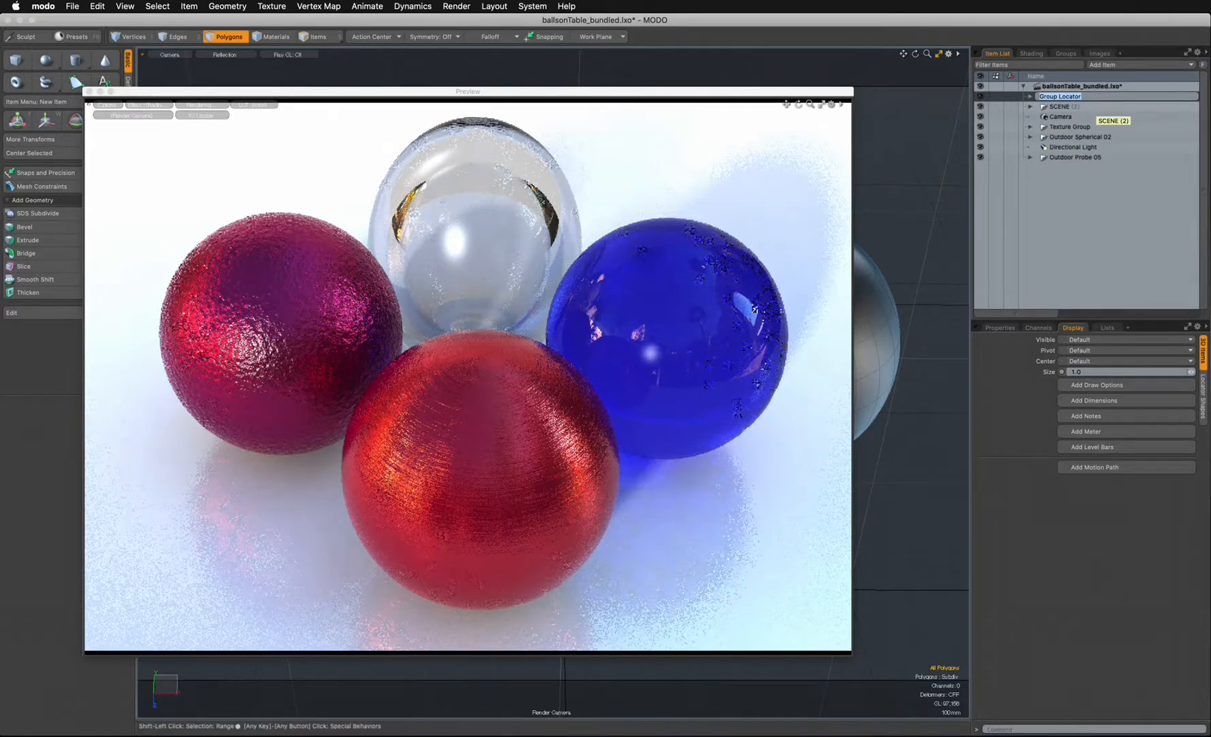
pyautogui.write('SPHERES IN SCENE')
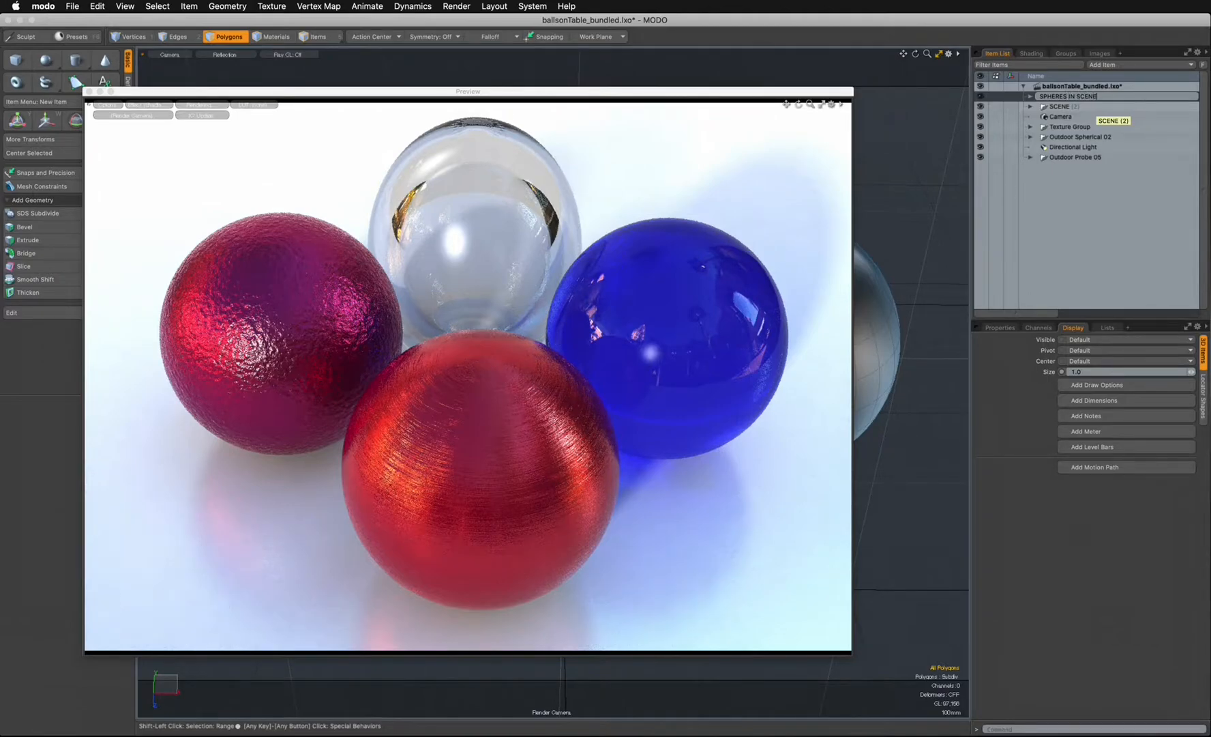
pyautogui.press('Return')
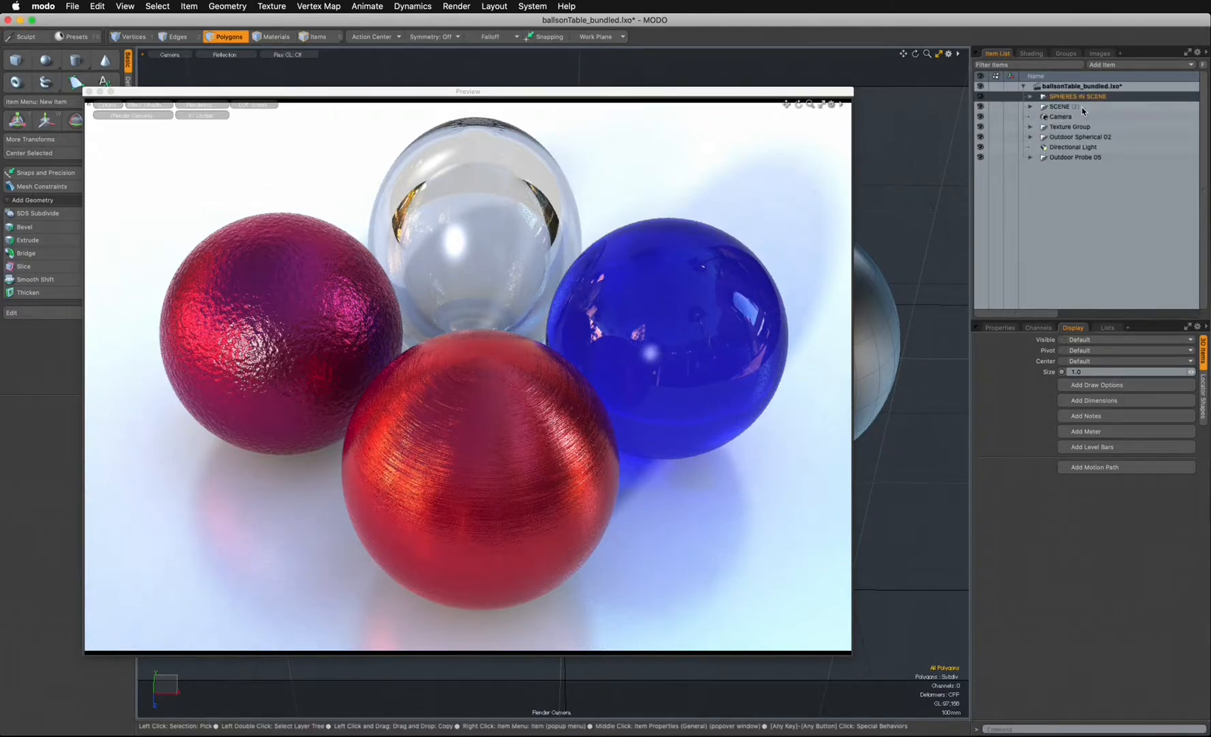
# - Expand the SPHERES IN SCENE group and view meshes ONE to FOUR individually in the viewport, moving the render preview aside and back
pyautogui.click(1031, 97)
pyautogui.click(1060, 107)
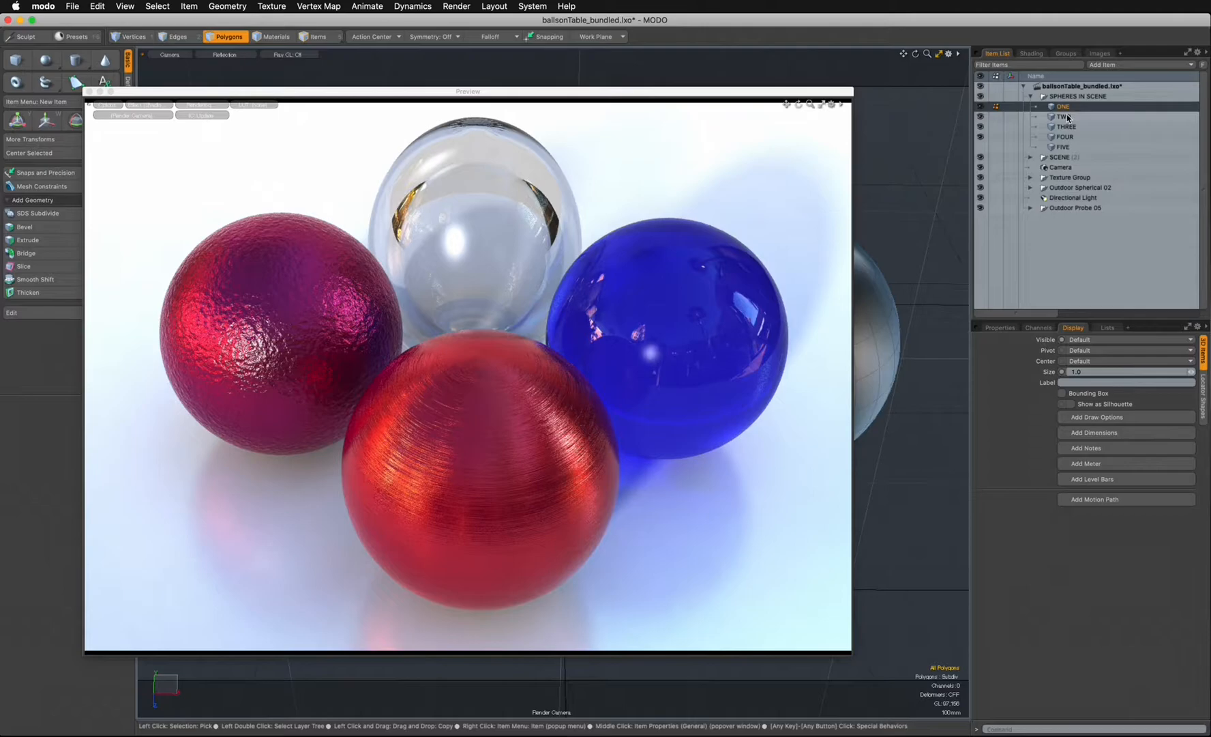
pyautogui.moveTo(786, 95); pyautogui.dragTo(838, 591)
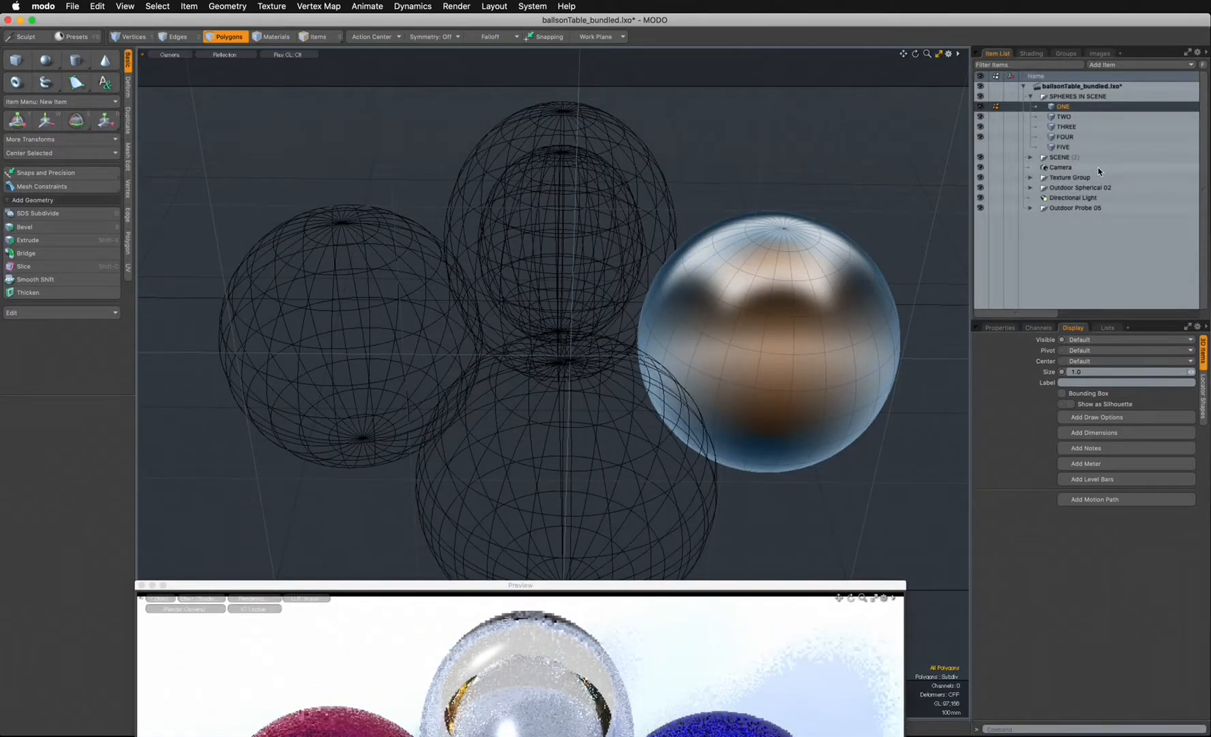
pyautogui.click(1063, 117)
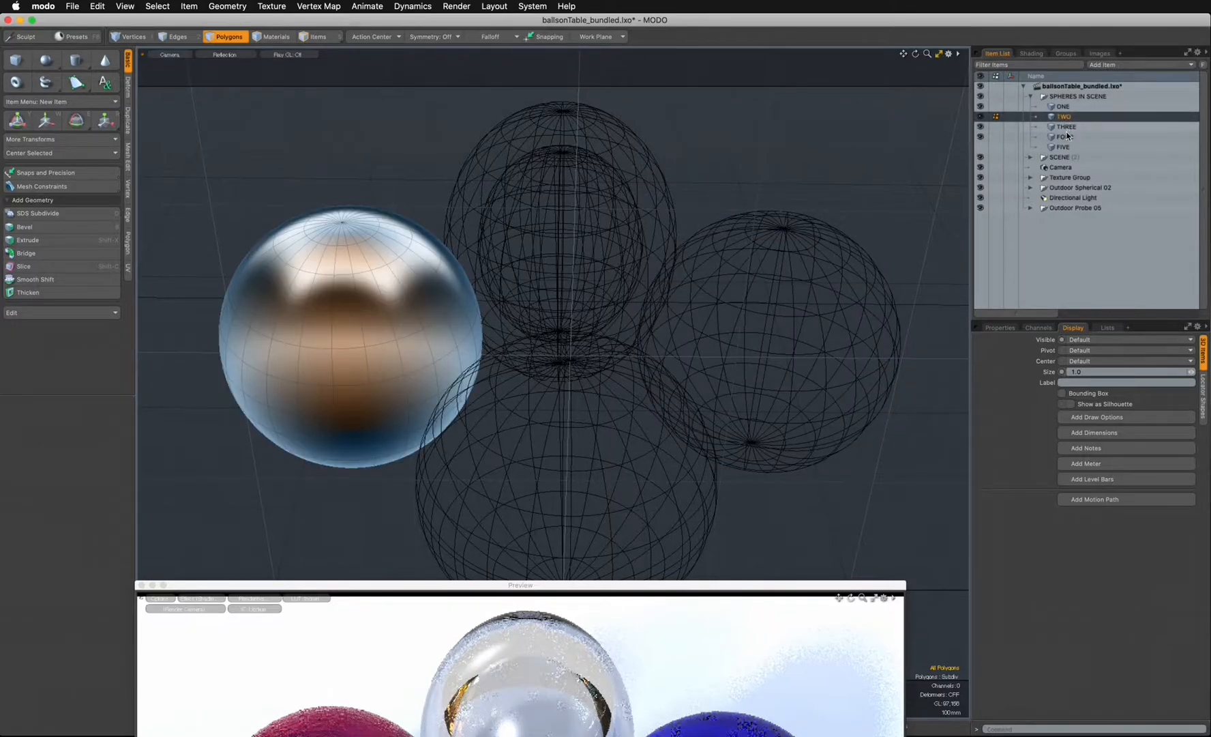
pyautogui.click(1068, 129)
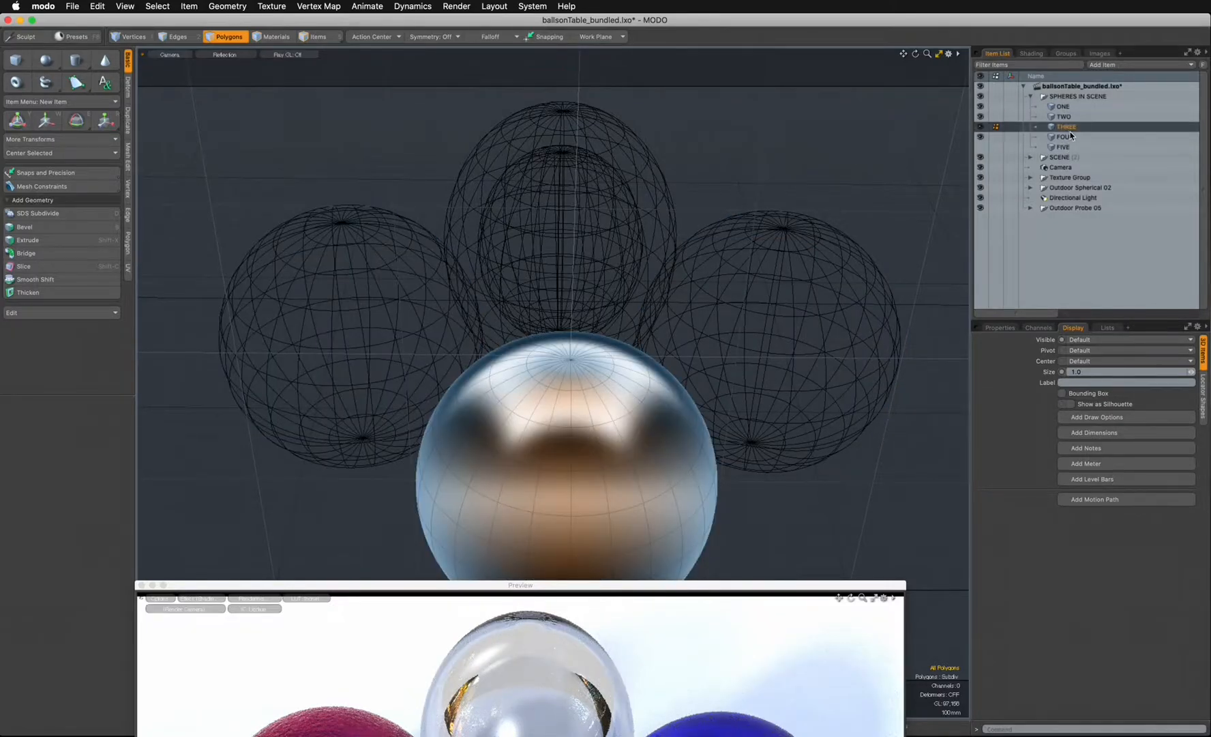
pyautogui.click(1068, 138)
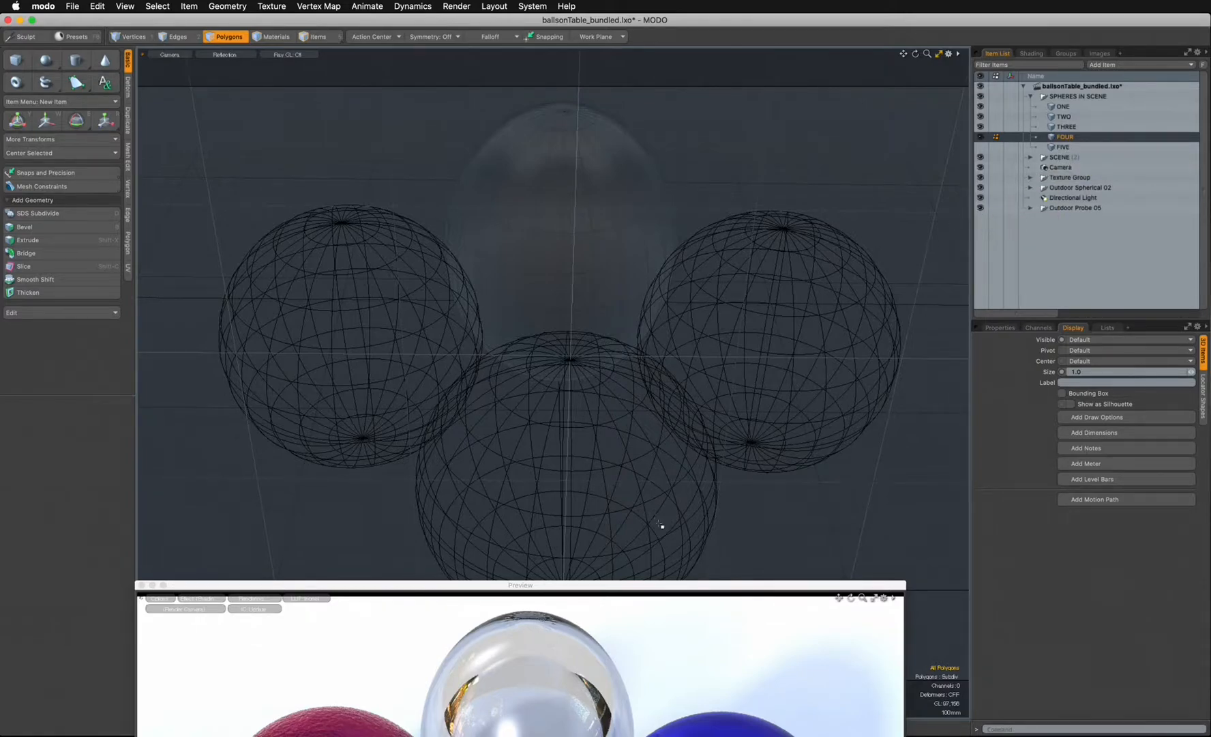
pyautogui.moveTo(674, 585); pyautogui.dragTo(641, 77)
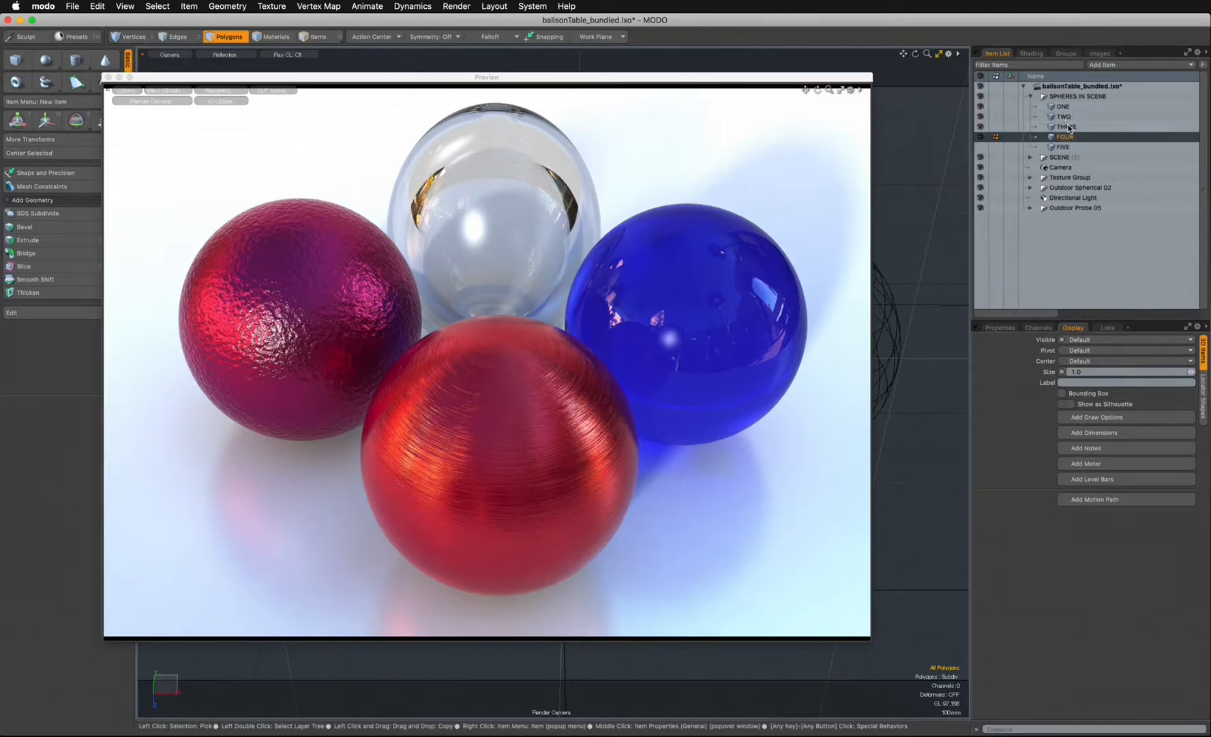
# - In the Shader Tree, collapse material group 5 and turn off material groups 4, 3 and 2 under SPHERES
pyautogui.click(1024, 87)
pyautogui.click(1032, 54)
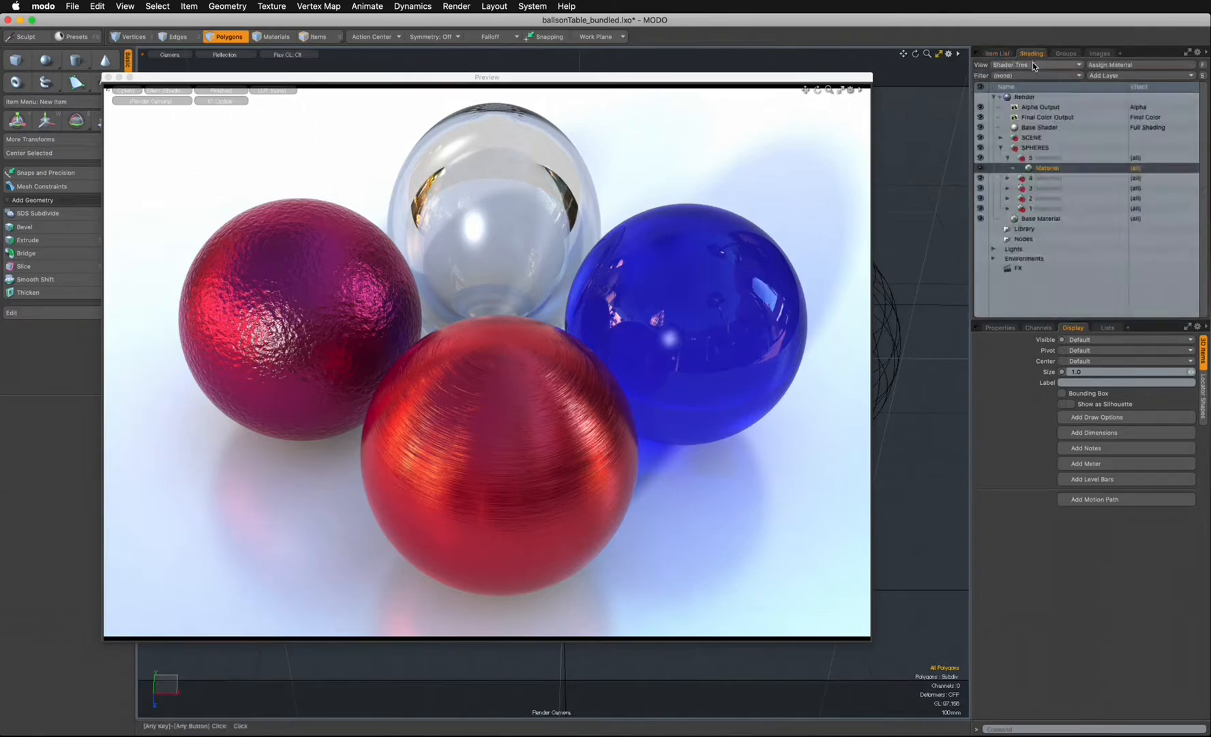
pyautogui.click(1009, 158)
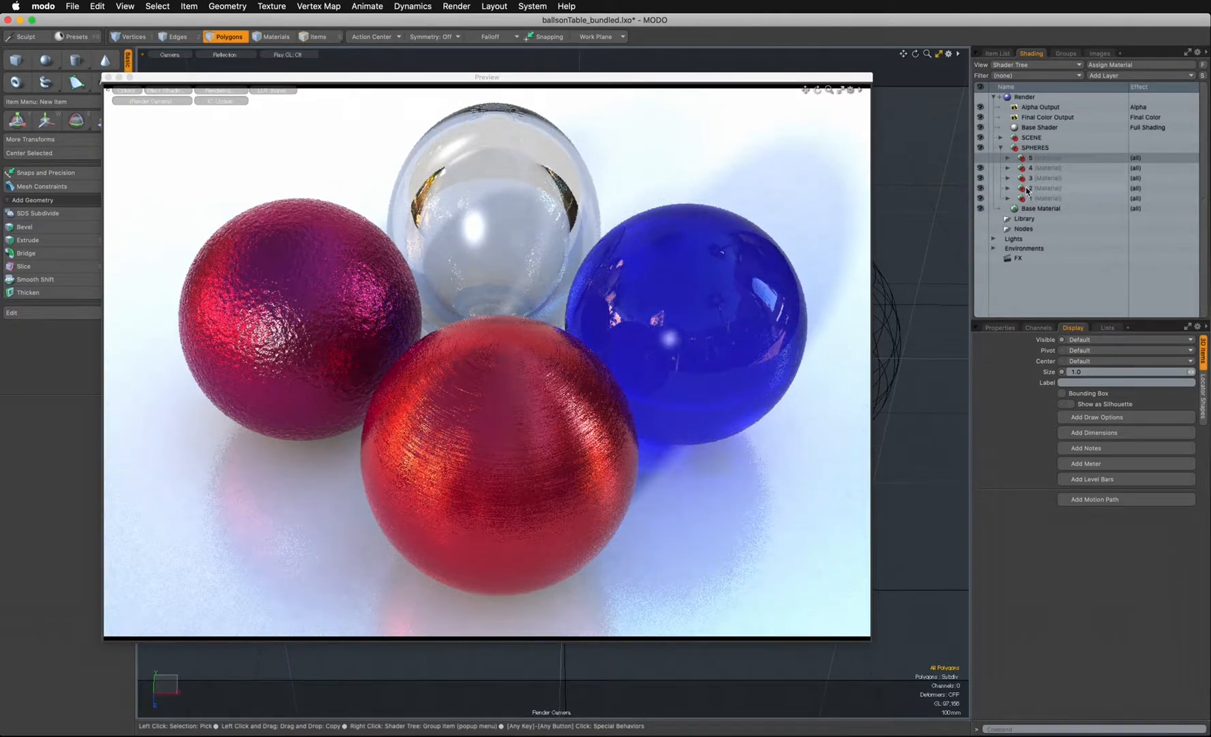
pyautogui.moveTo(784, 77); pyautogui.dragTo(790, 67)
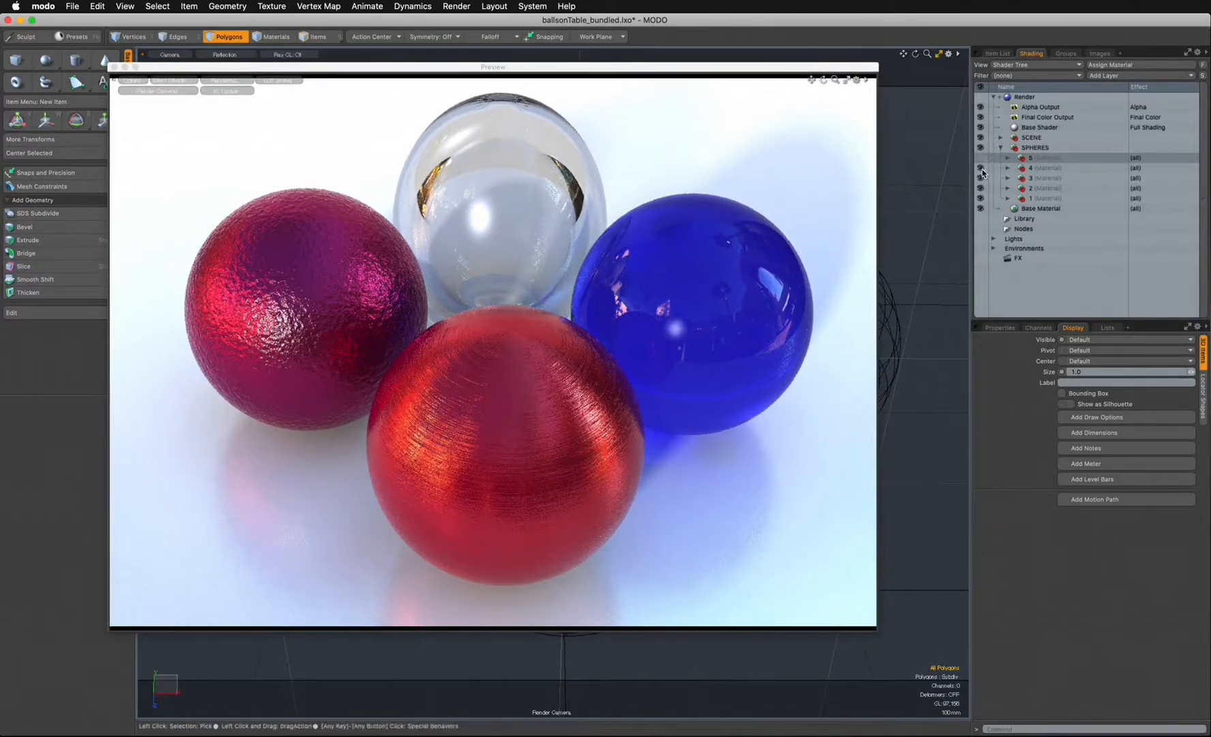
pyautogui.click(980, 178)
pyautogui.click(980, 188)
pyautogui.click(981, 198)
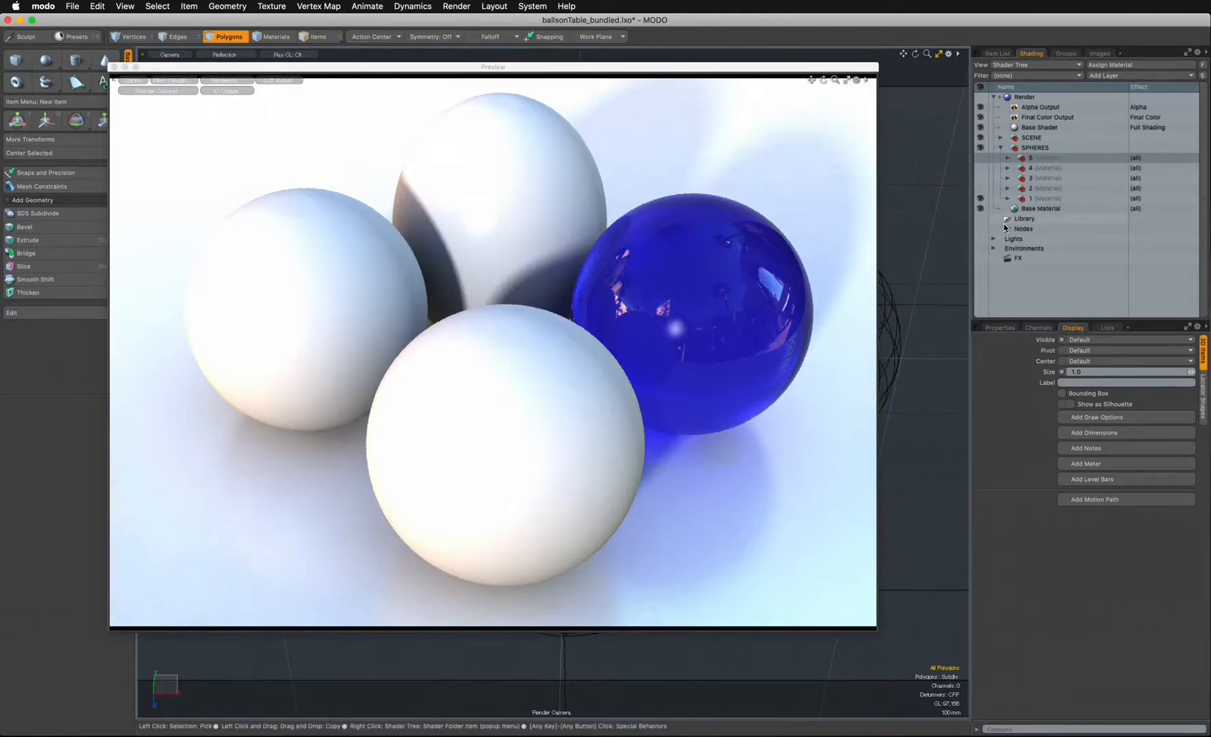
# - Expand material group 1 and show its texture layer properties in a wider side panel
pyautogui.click(1008, 199)
pyautogui.click(1008, 200)
pyautogui.click(1010, 200)
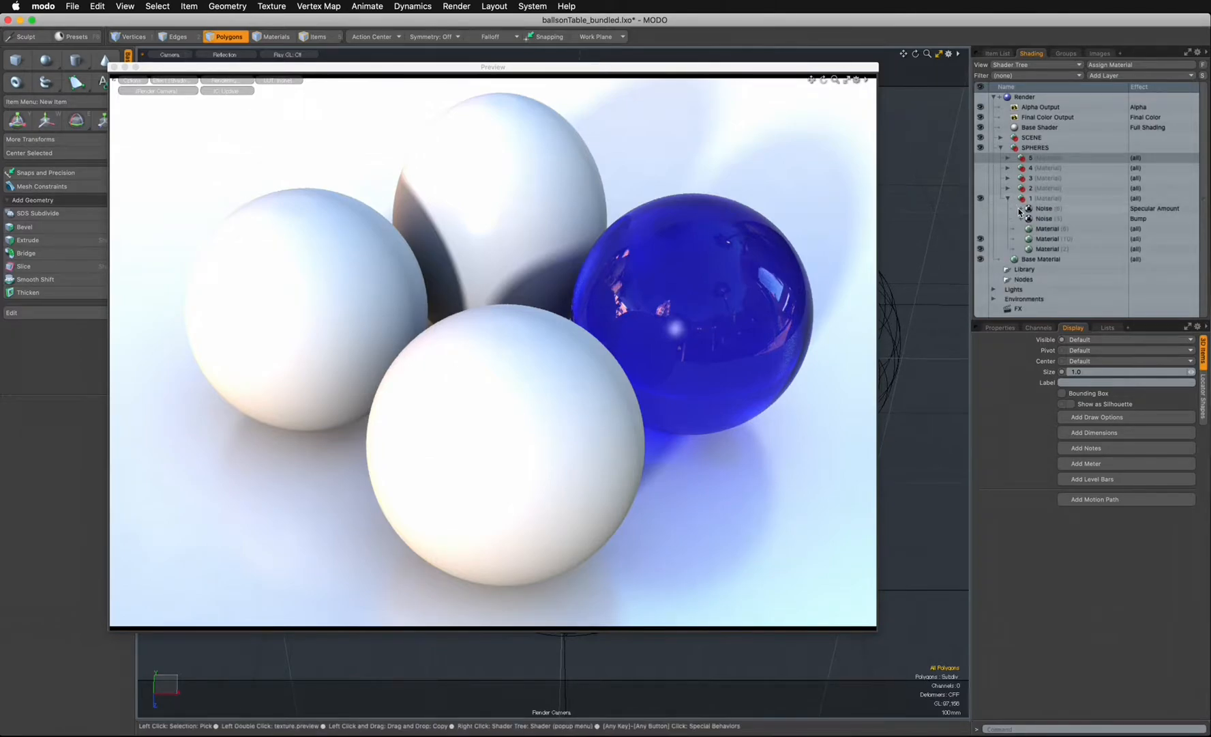
pyautogui.click(1047, 239)
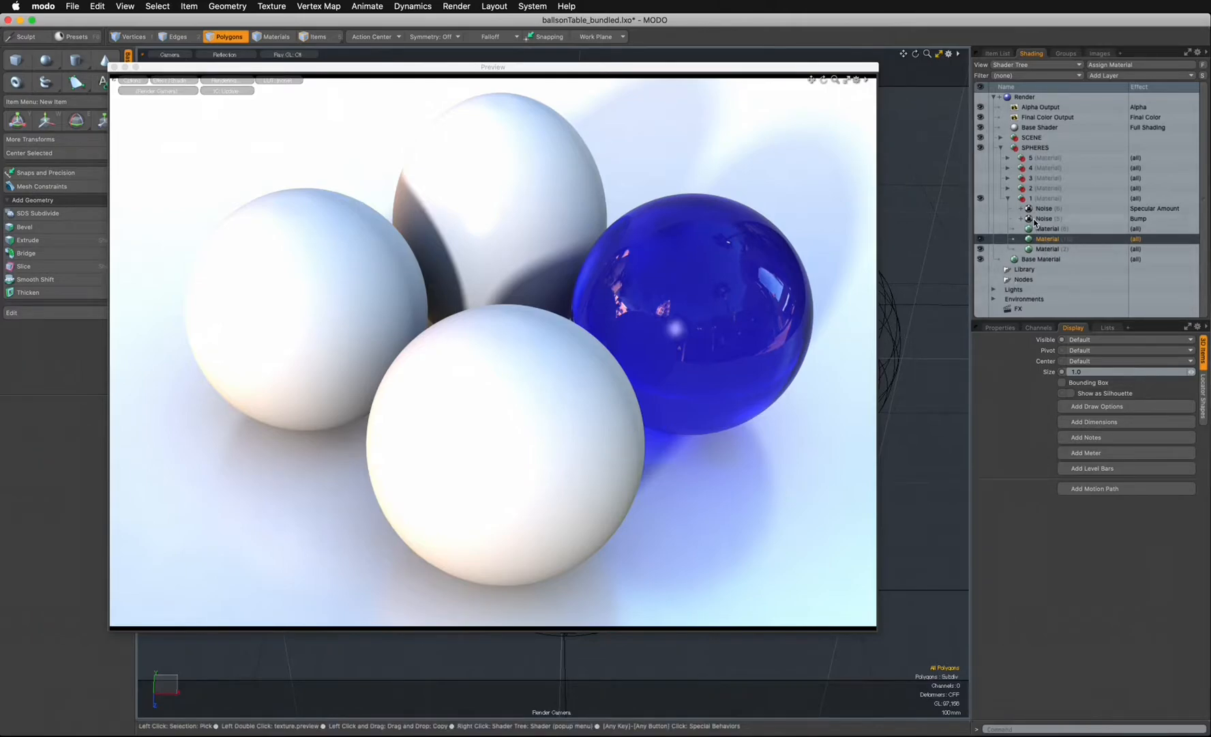
pyautogui.click(1028, 199)
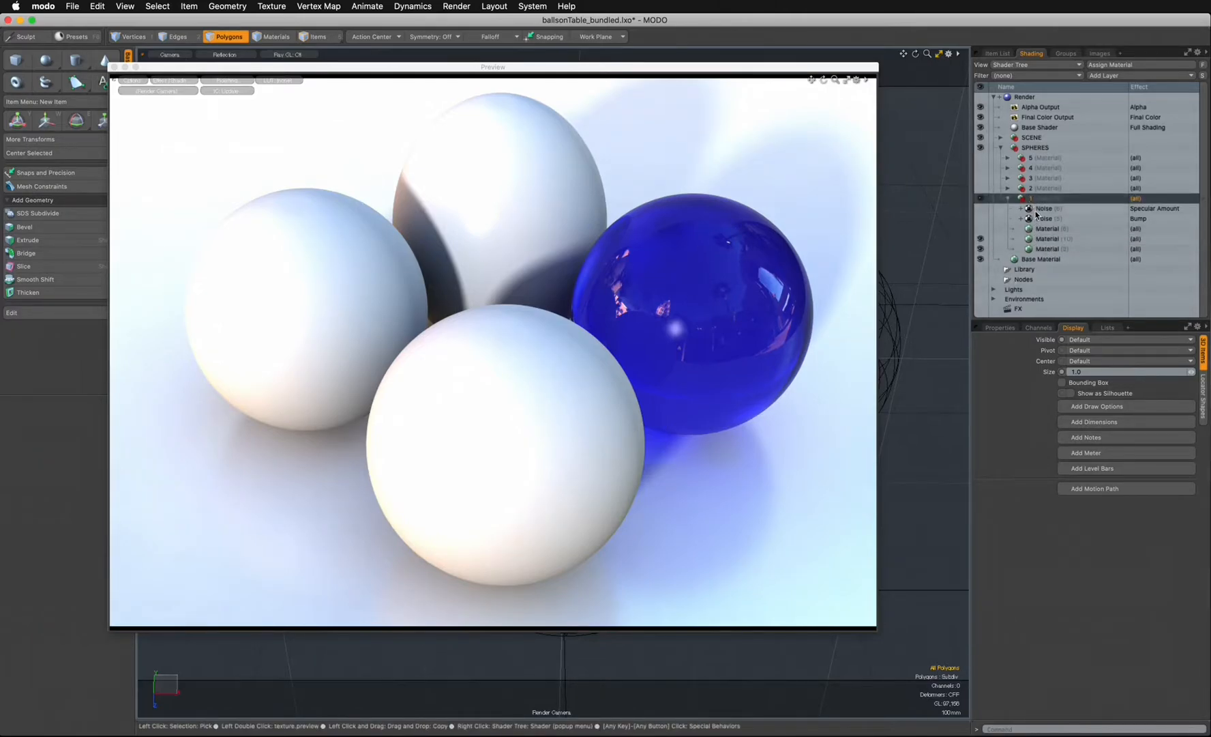
pyautogui.moveTo(1048, 321); pyautogui.dragTo(1047, 307)
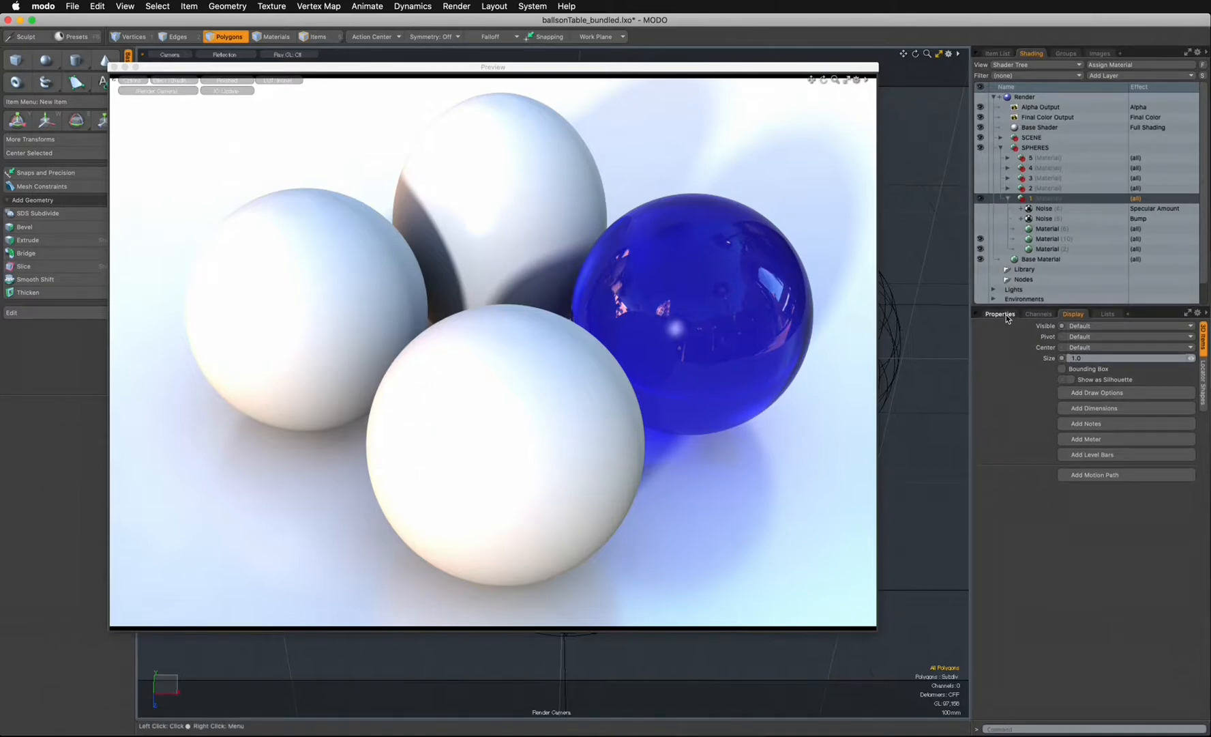
pyautogui.click(1002, 314)
pyautogui.click(1202, 375)
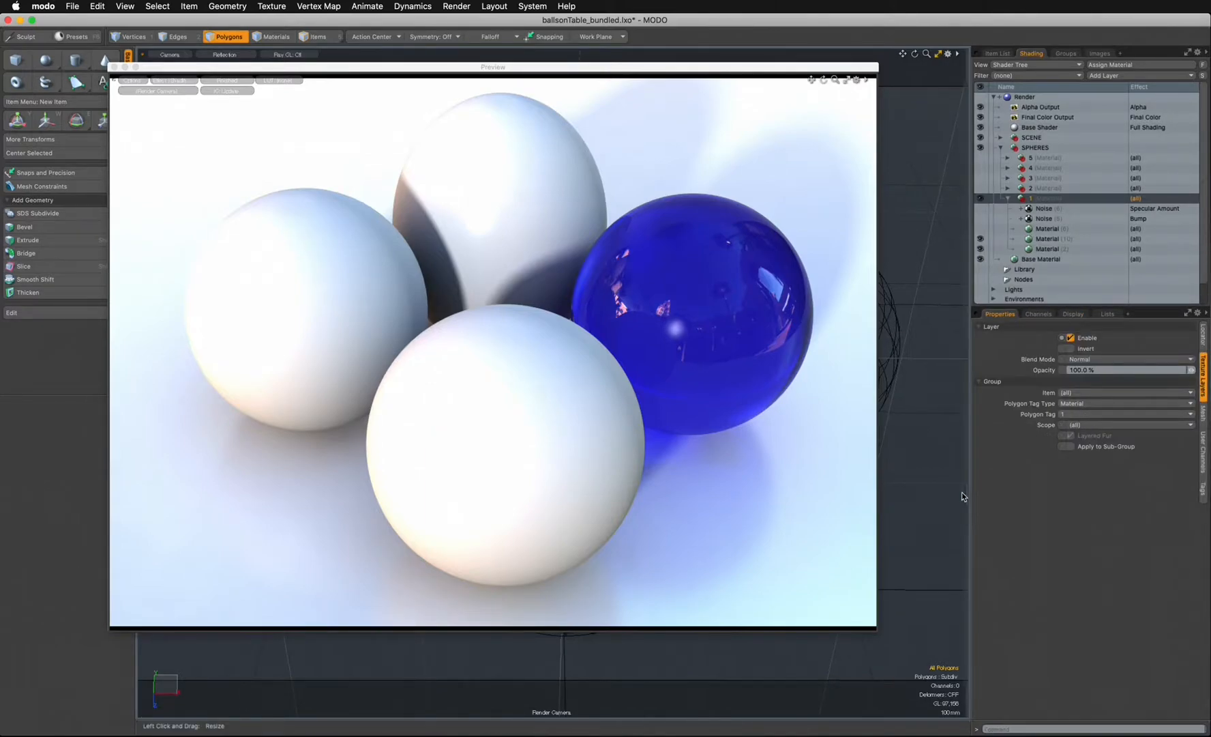
pyautogui.moveTo(963, 492); pyautogui.dragTo(930, 492)
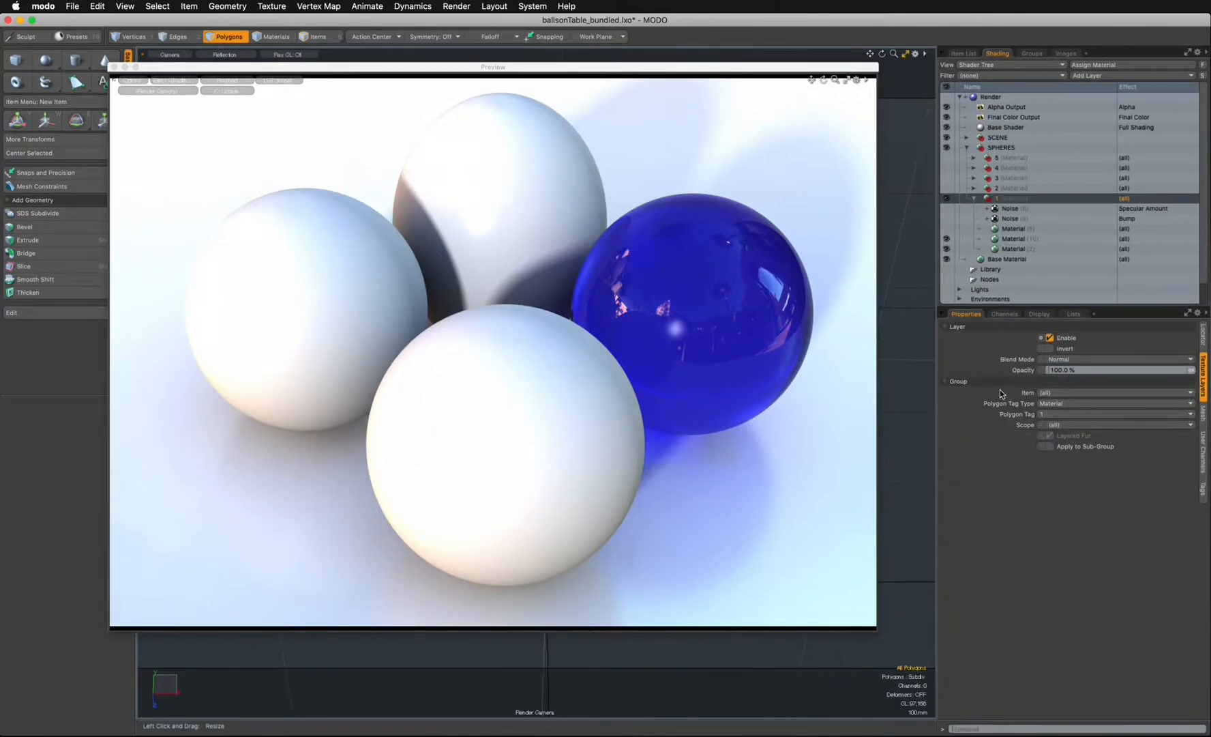
# - Rename the middle Material in group 1 as COLOR GLASS and turn that layer off
pyautogui.click(1008, 241)
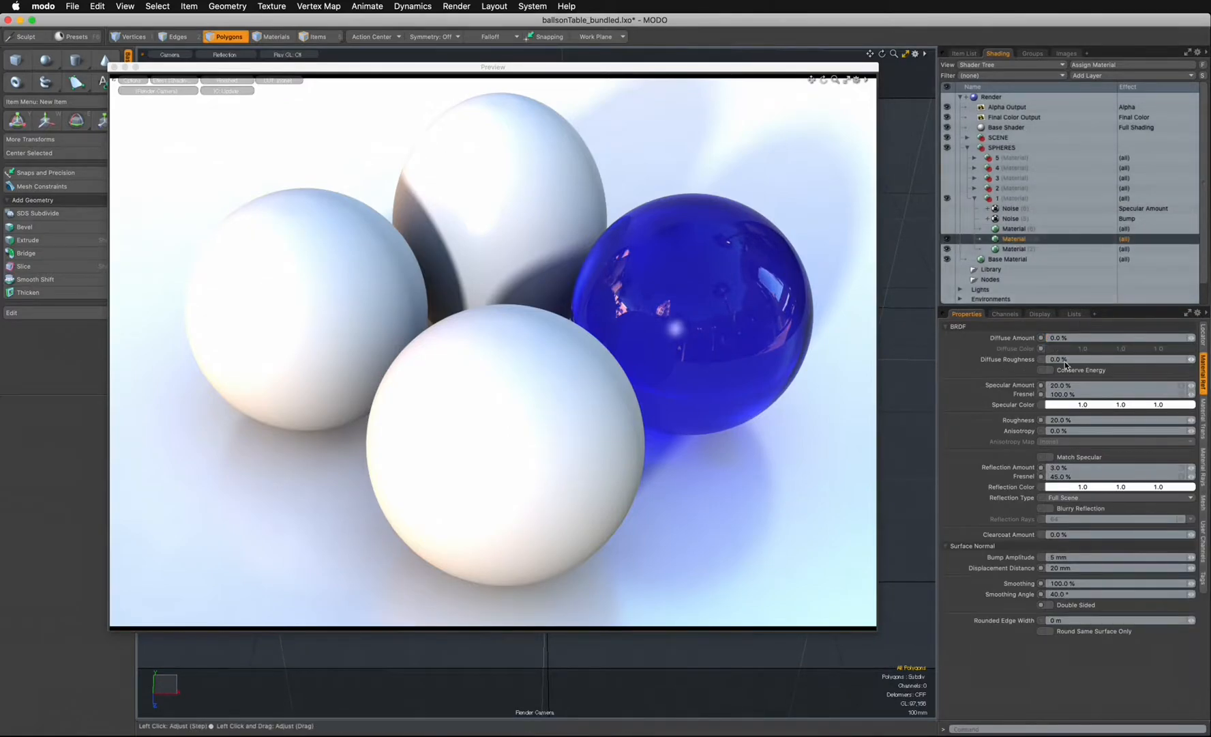
pyautogui.moveTo(986, 307); pyautogui.dragTo(991, 332)
pyautogui.doubleClick(1033, 240)
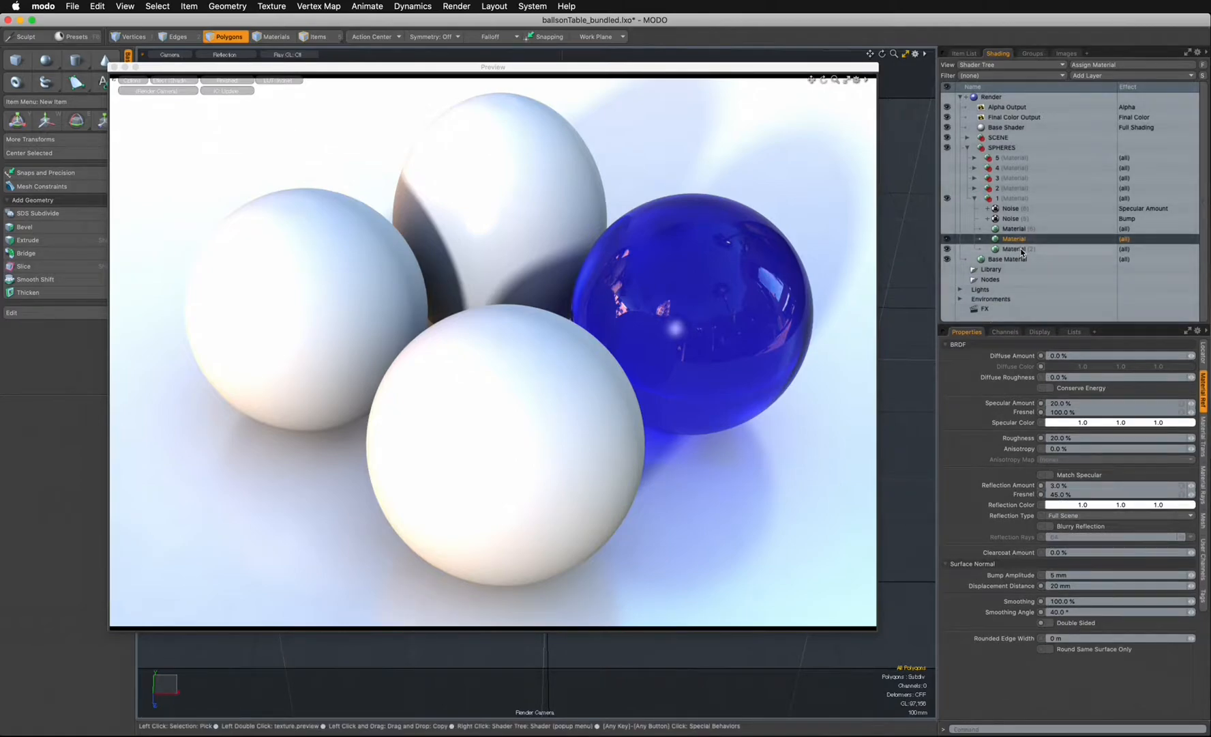
pyautogui.write('GLASS')
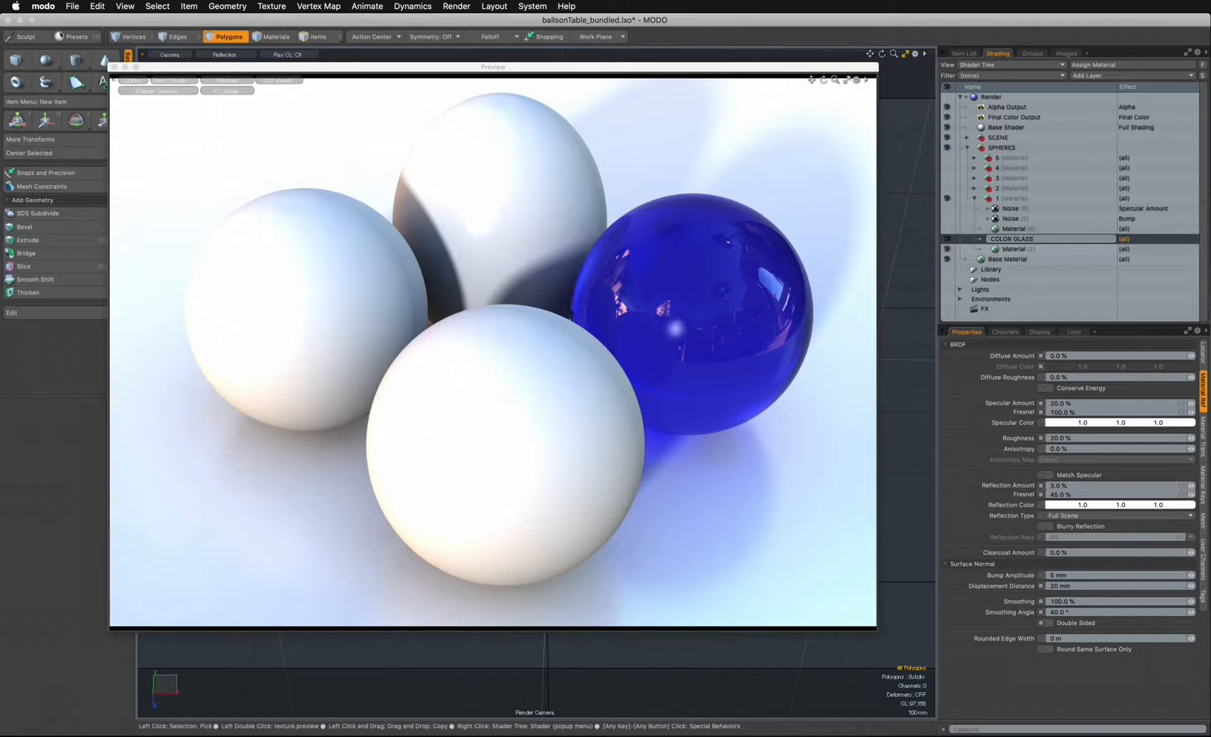
pyautogui.press('Return')
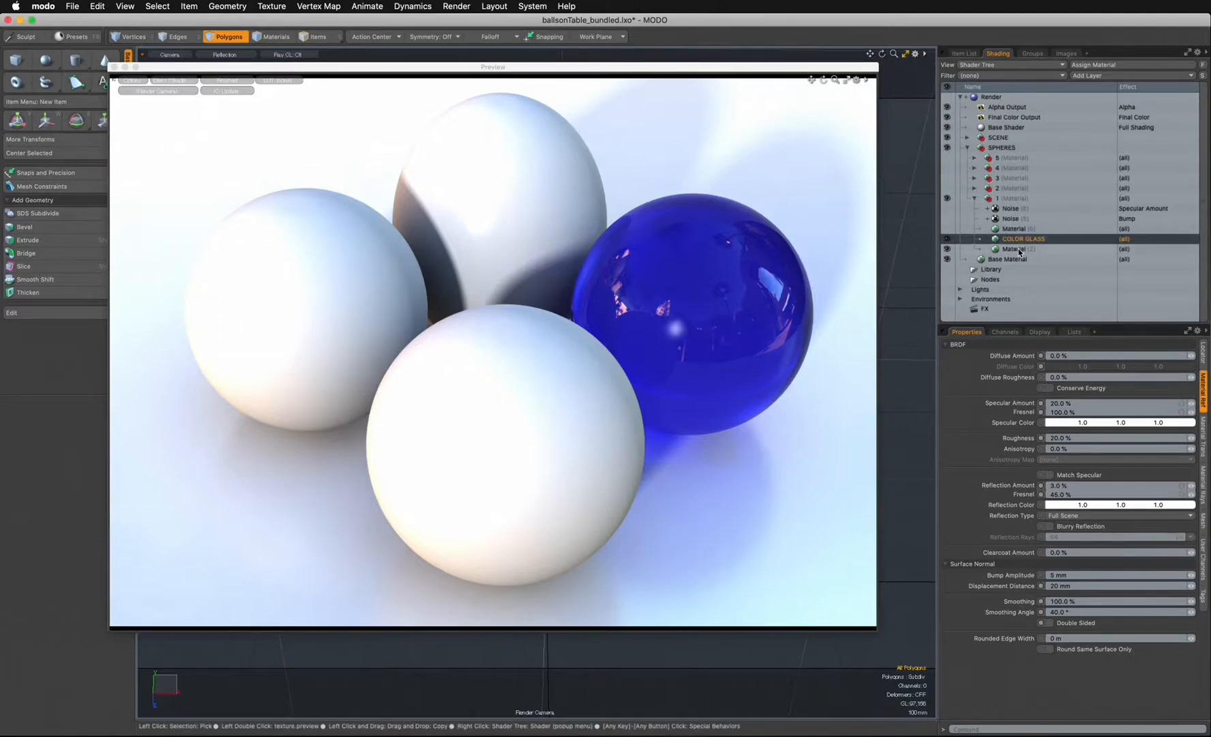
pyautogui.click(999, 249)
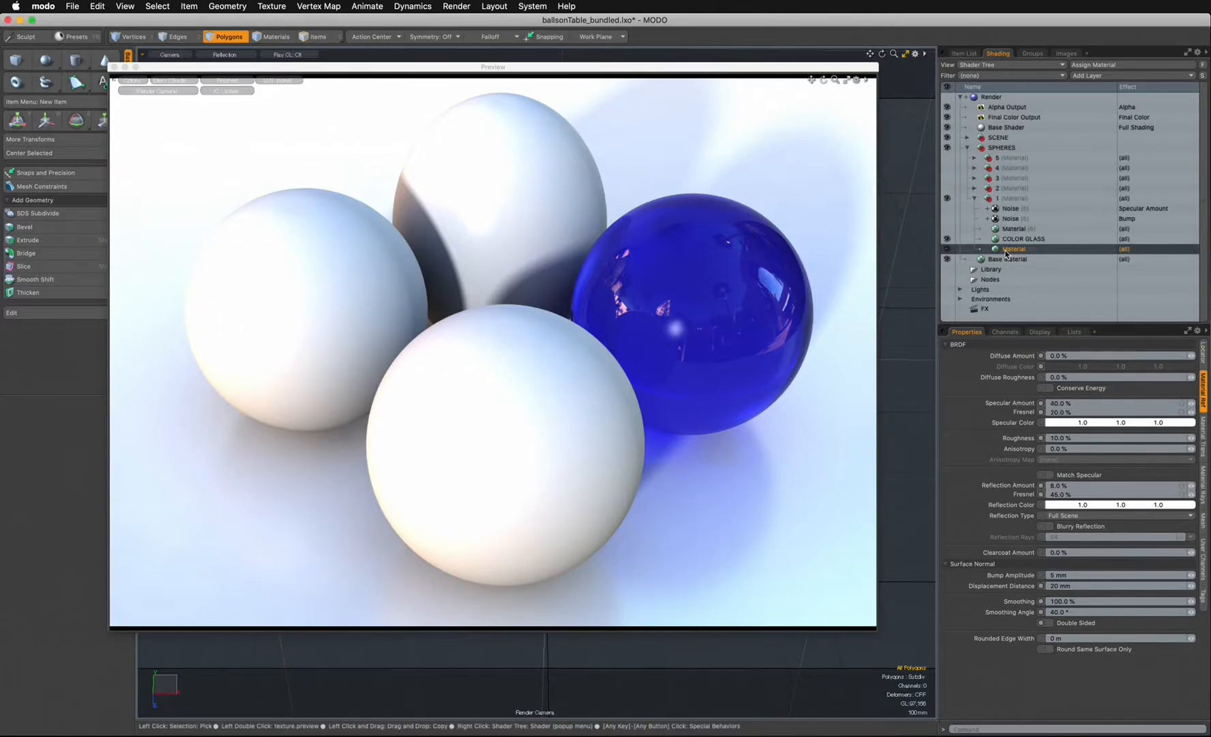
pyautogui.click(946, 238)
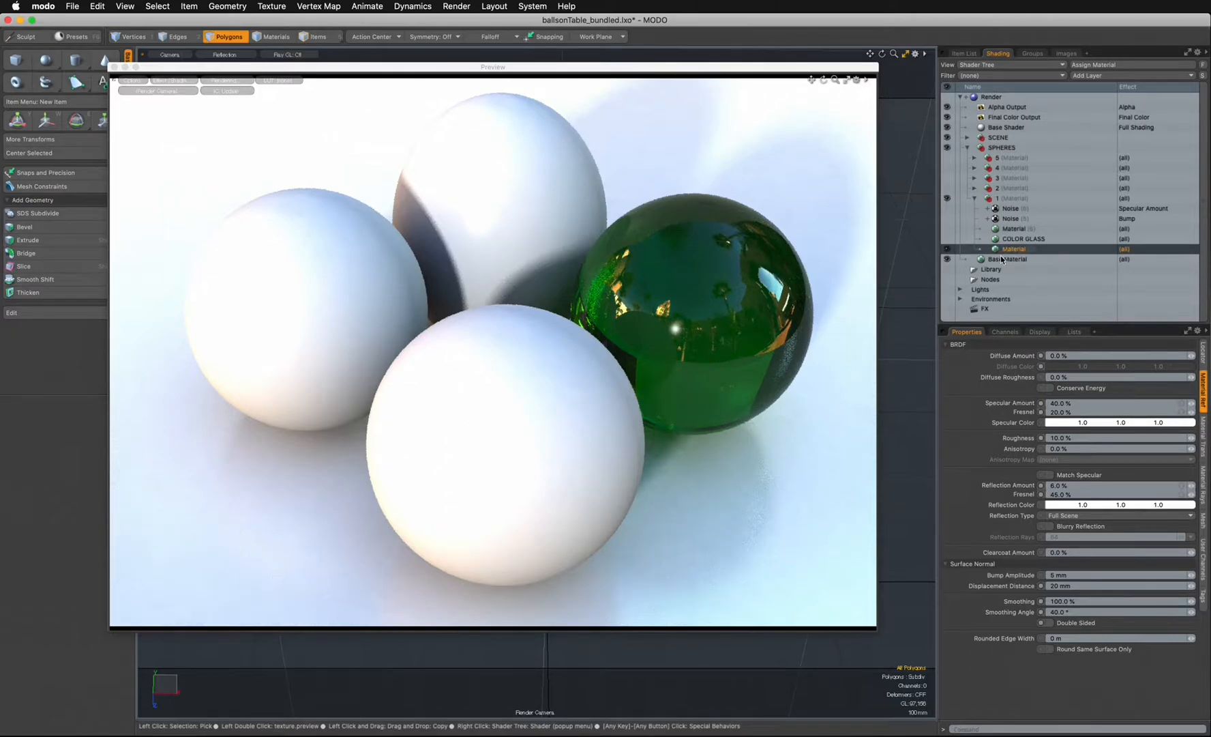
# - Duplicate the Base Material and place the copy at the bottom of material group 1
pyautogui.click(1006, 260)
pyautogui.rightClick(1007, 259)
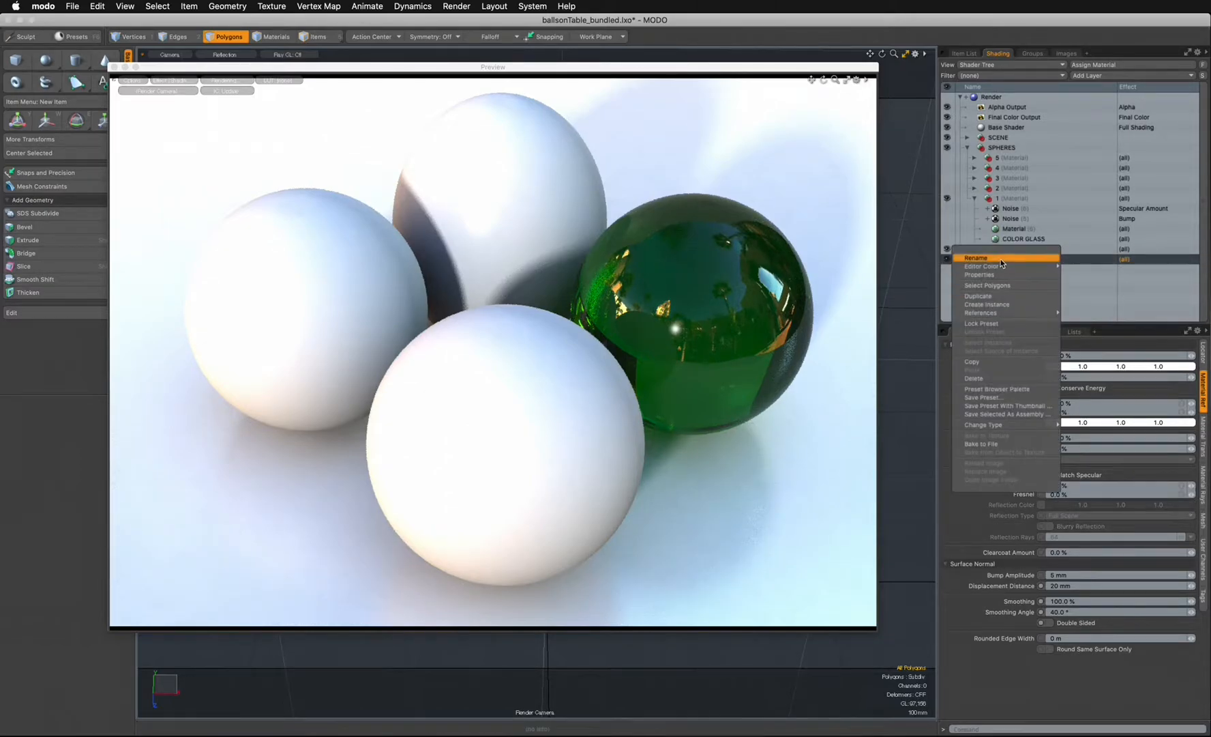
pyautogui.click(983, 292)
pyautogui.moveTo(1003, 259); pyautogui.dragTo(1002, 247)
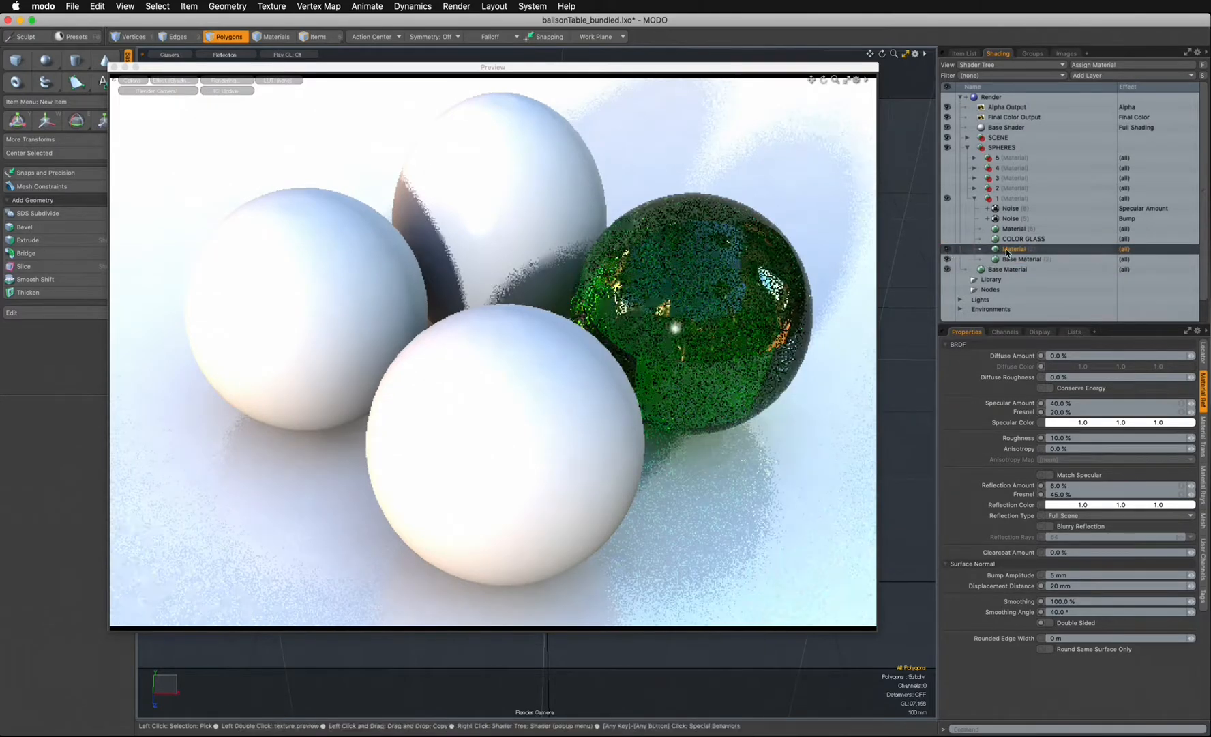
# - Rename the Material below COLOR GLASS as COLOR GLASS 02 and turn that layer off
pyautogui.doubleClick(993, 250)
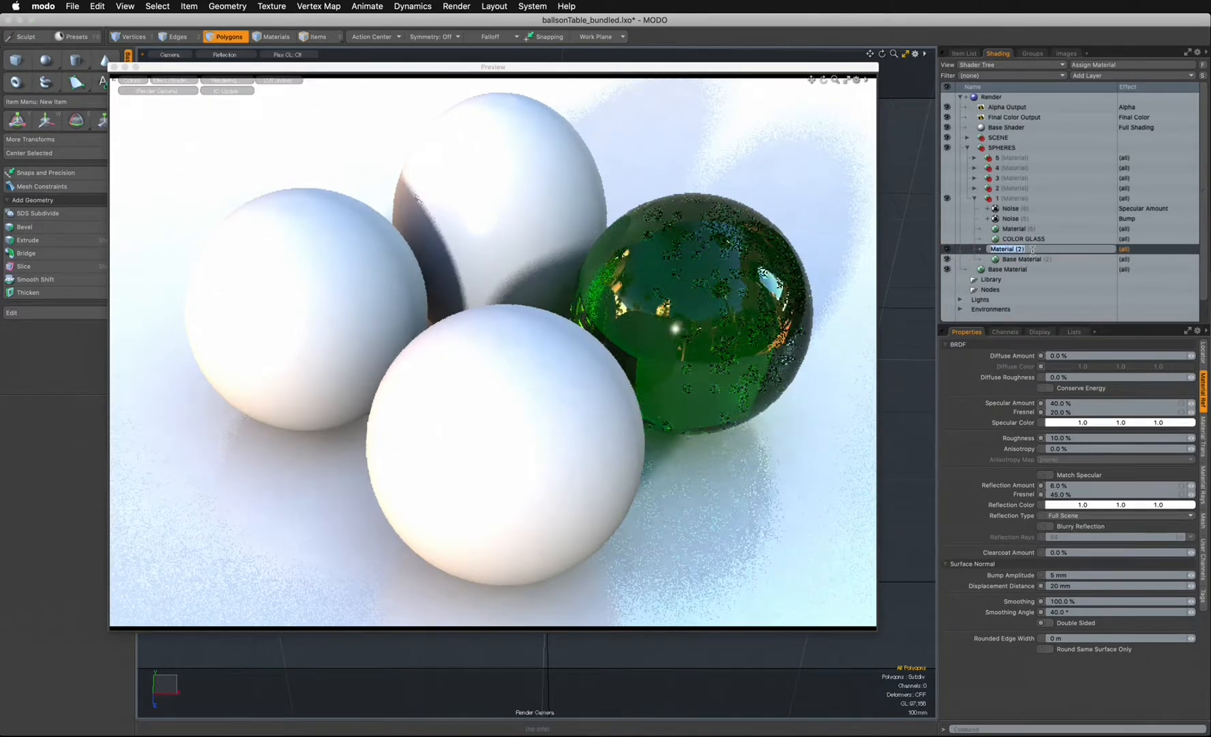
pyautogui.moveTo(987, 240); pyautogui.dragTo(986, 248)
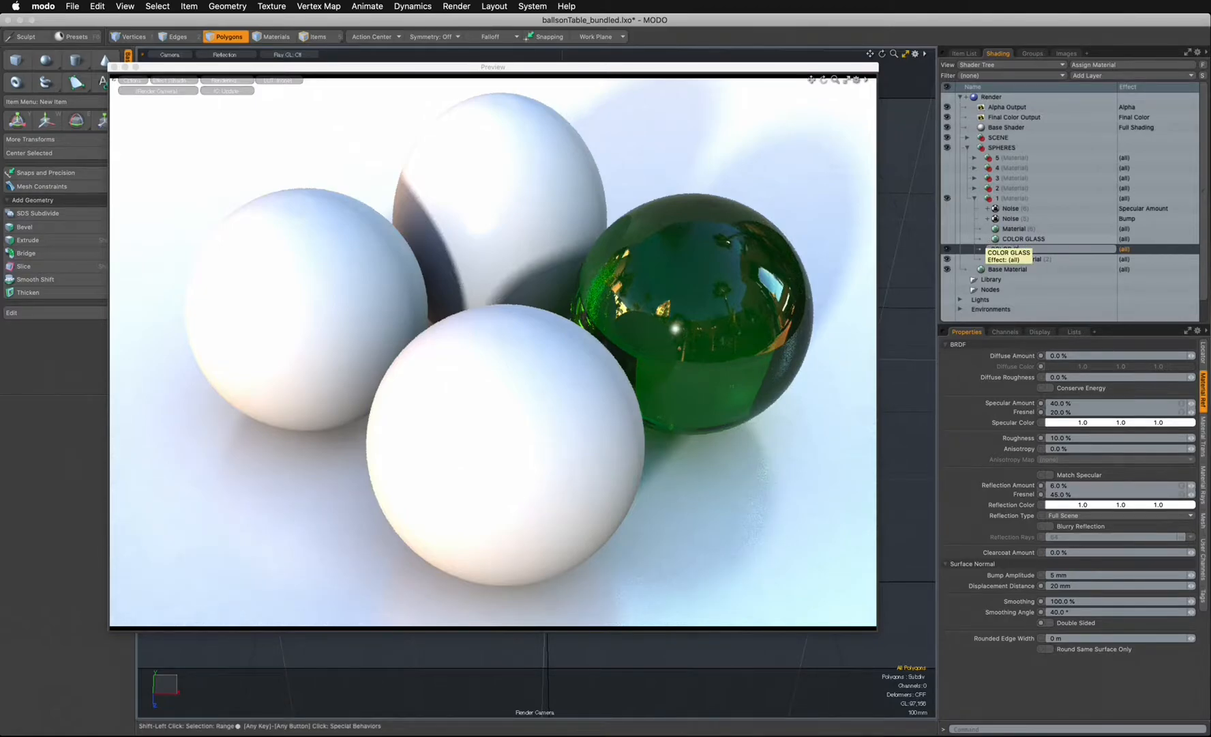
pyautogui.write('COLOR GLASS 02')
pyautogui.press('Return')
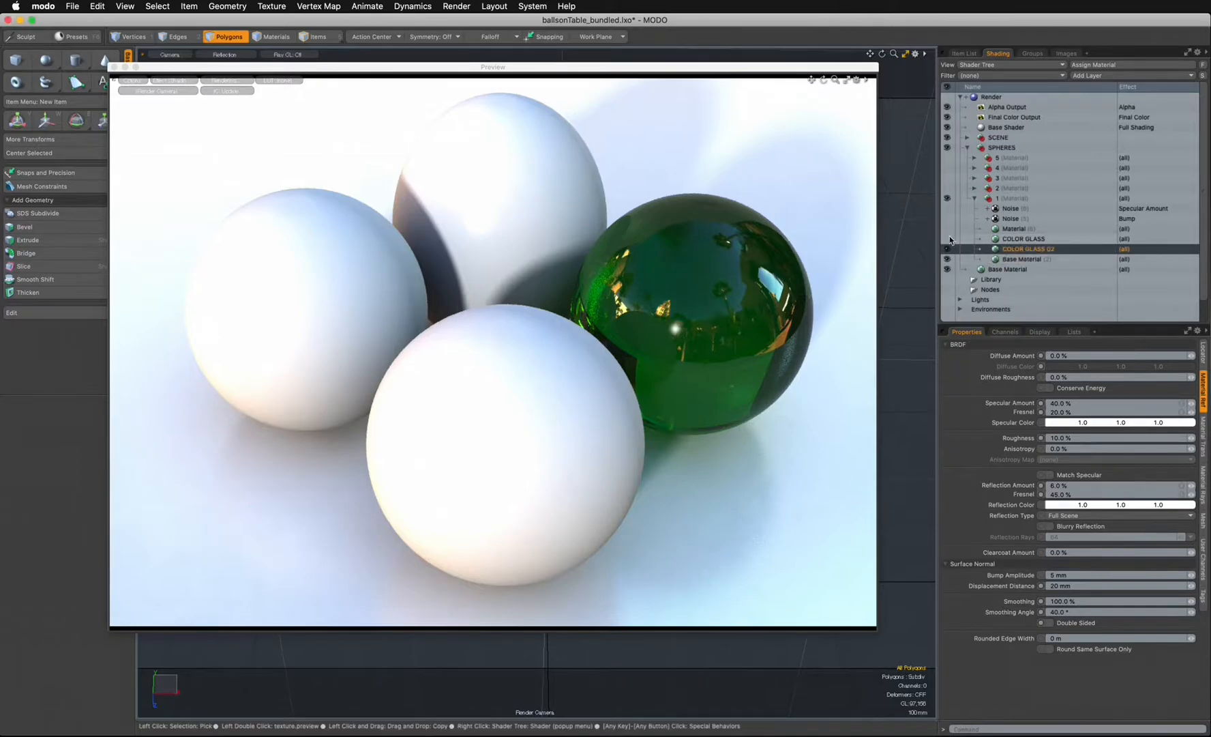
pyautogui.click(948, 249)
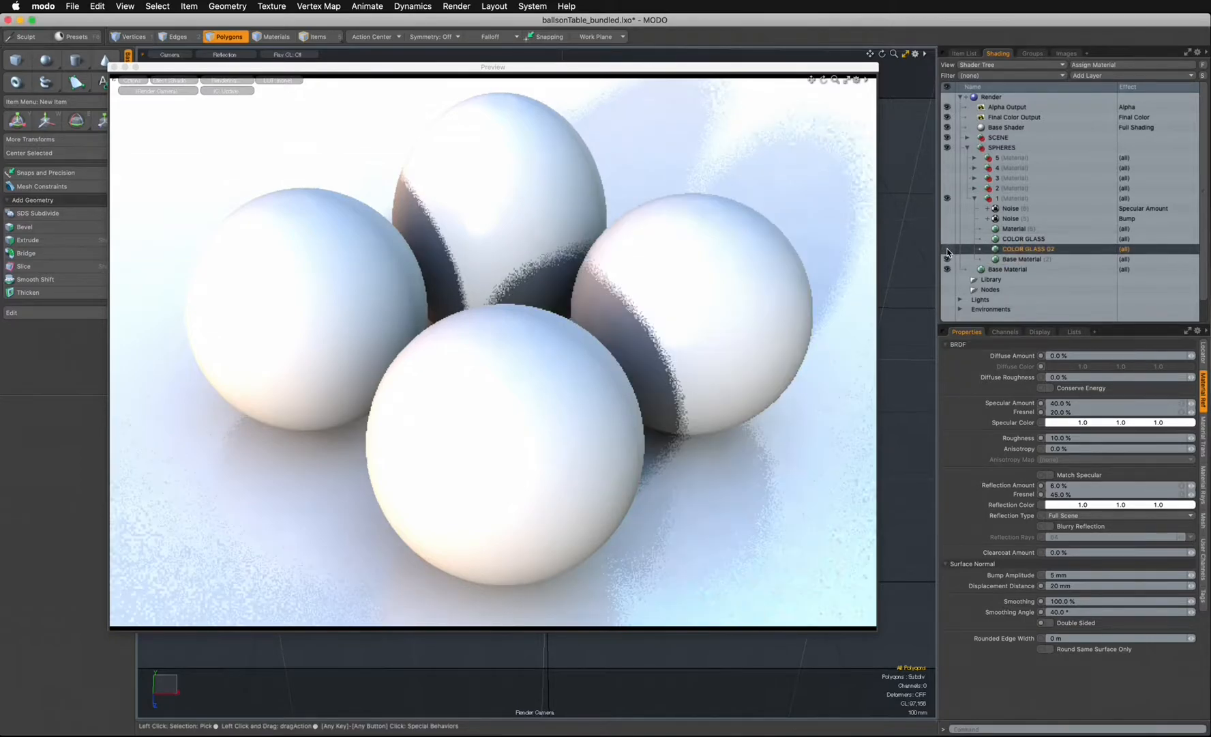
# - Set the Base Material copy in material group 1 to 50% diffuse amount and a 0.52 grey diffuse color
pyautogui.click(1014, 260)
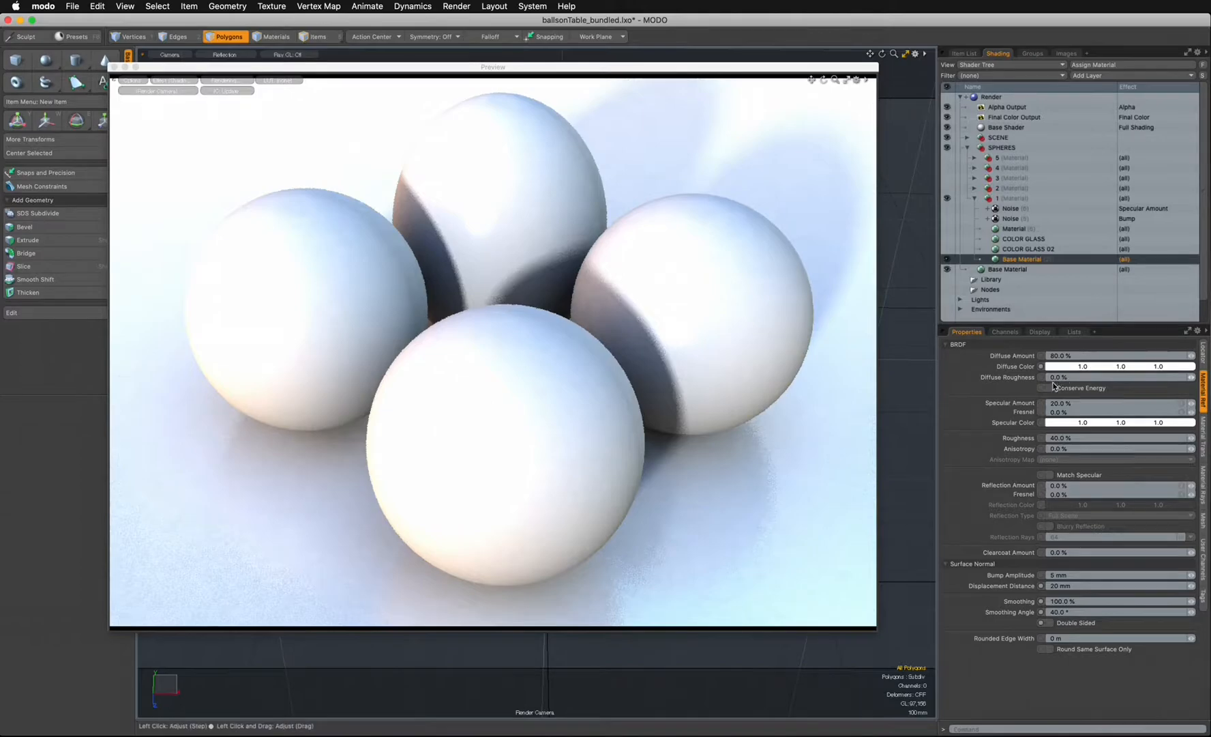
pyautogui.click(1061, 355)
pyautogui.press('Return')
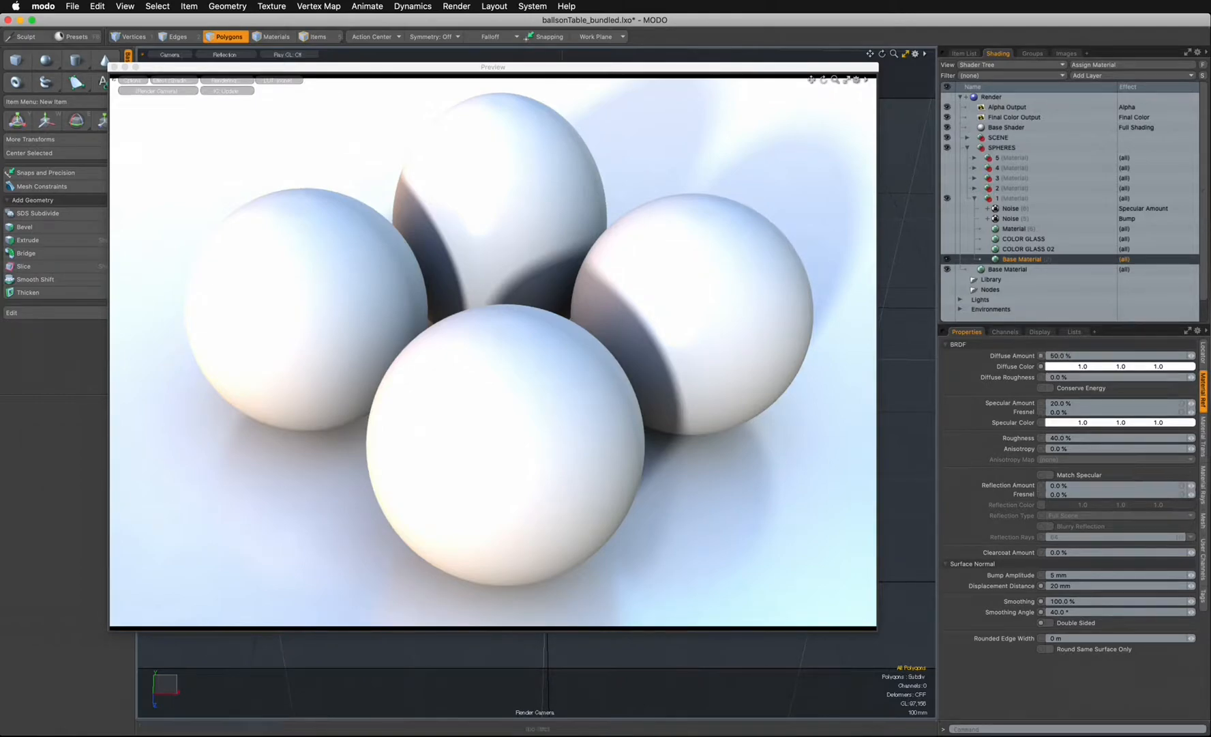
pyautogui.click(1083, 366)
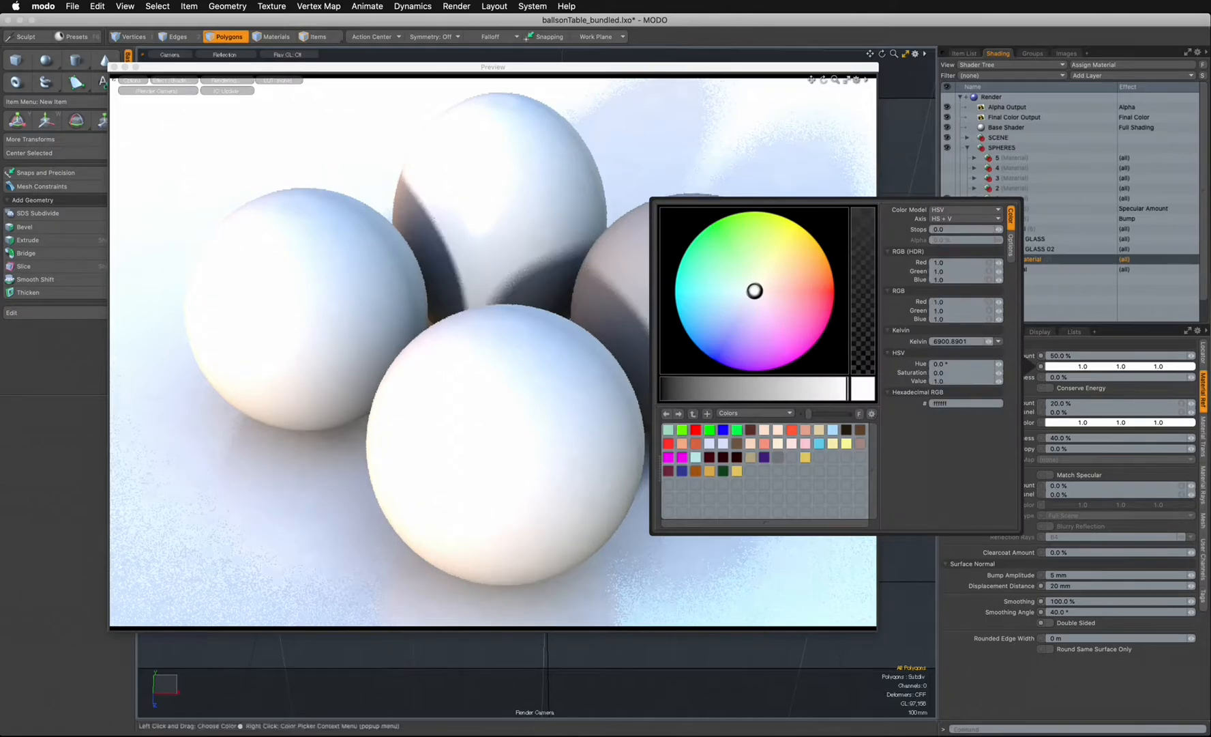
pyautogui.click(759, 389)
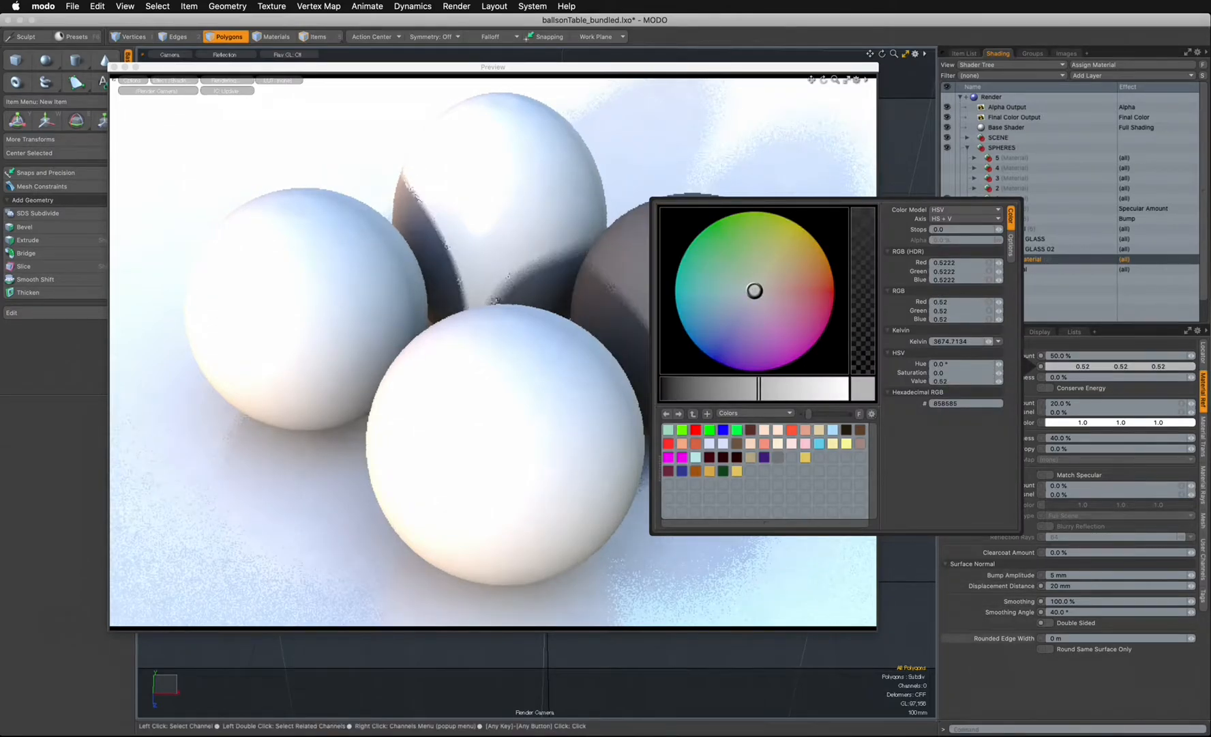
pyautogui.click(988, 682)
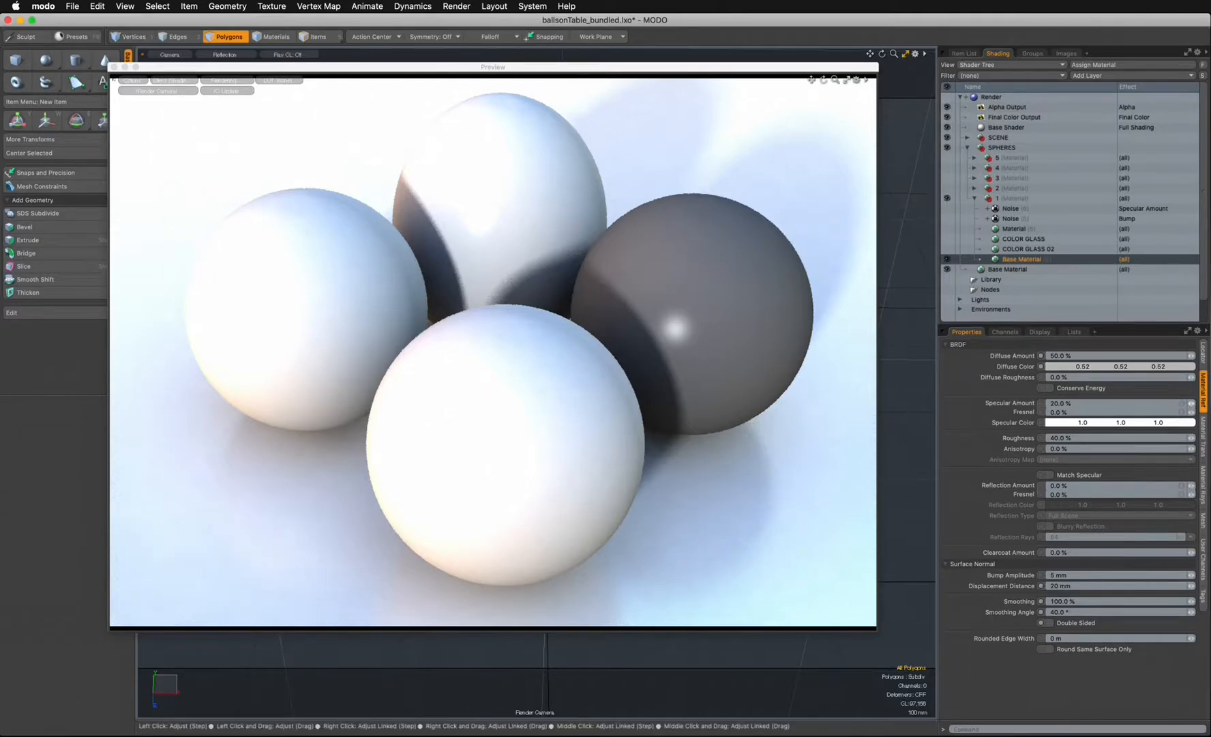
# - Set the Base Material copy's specular amount to 0%, reflection amount to 3% and reflection Fresnel to 50%, and enable blurry reflection
pyautogui.moveTo(1073, 403); pyautogui.dragTo(1039, 403)
pyautogui.write('0')
pyautogui.press('Return')
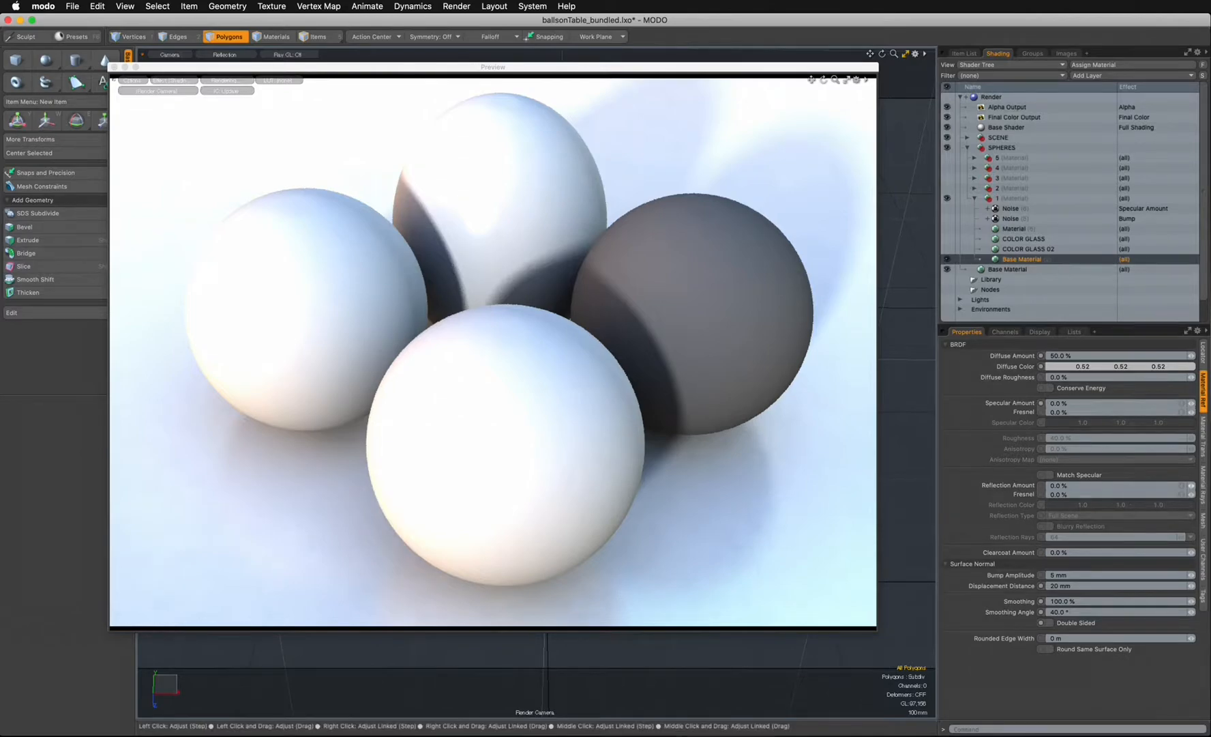
pyautogui.write('3')
pyautogui.press('Return')
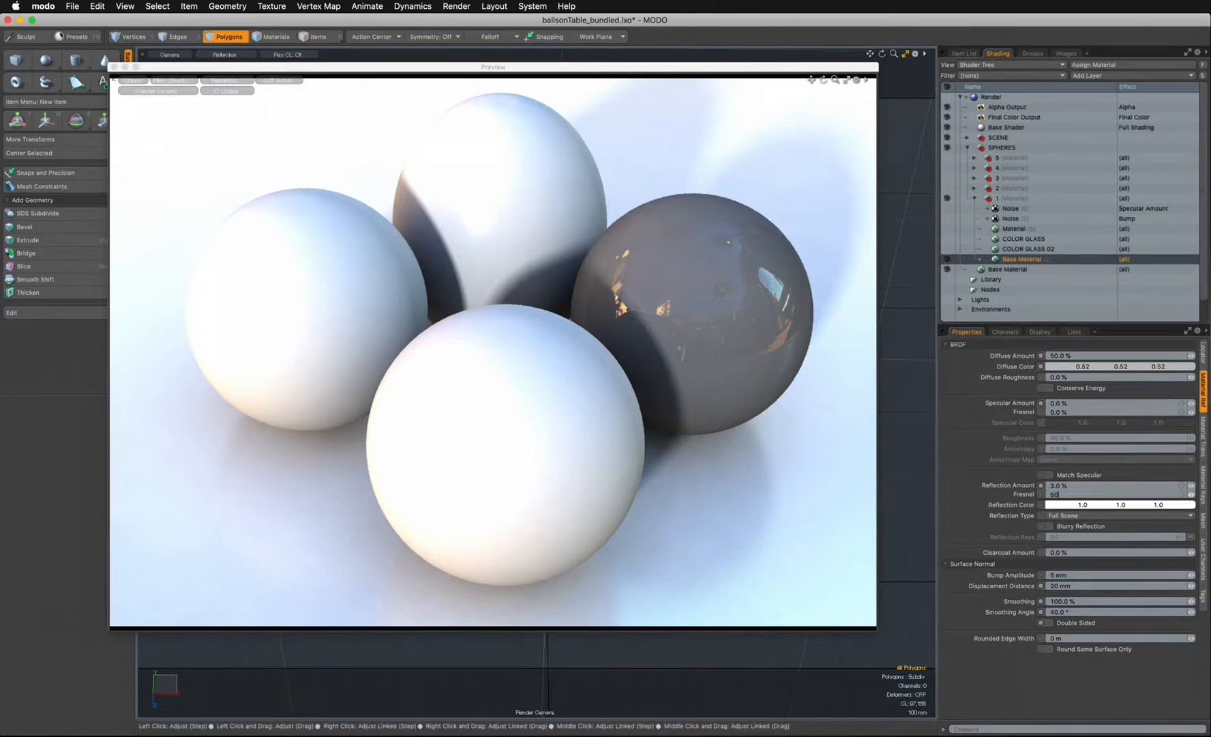
pyautogui.press('Return')
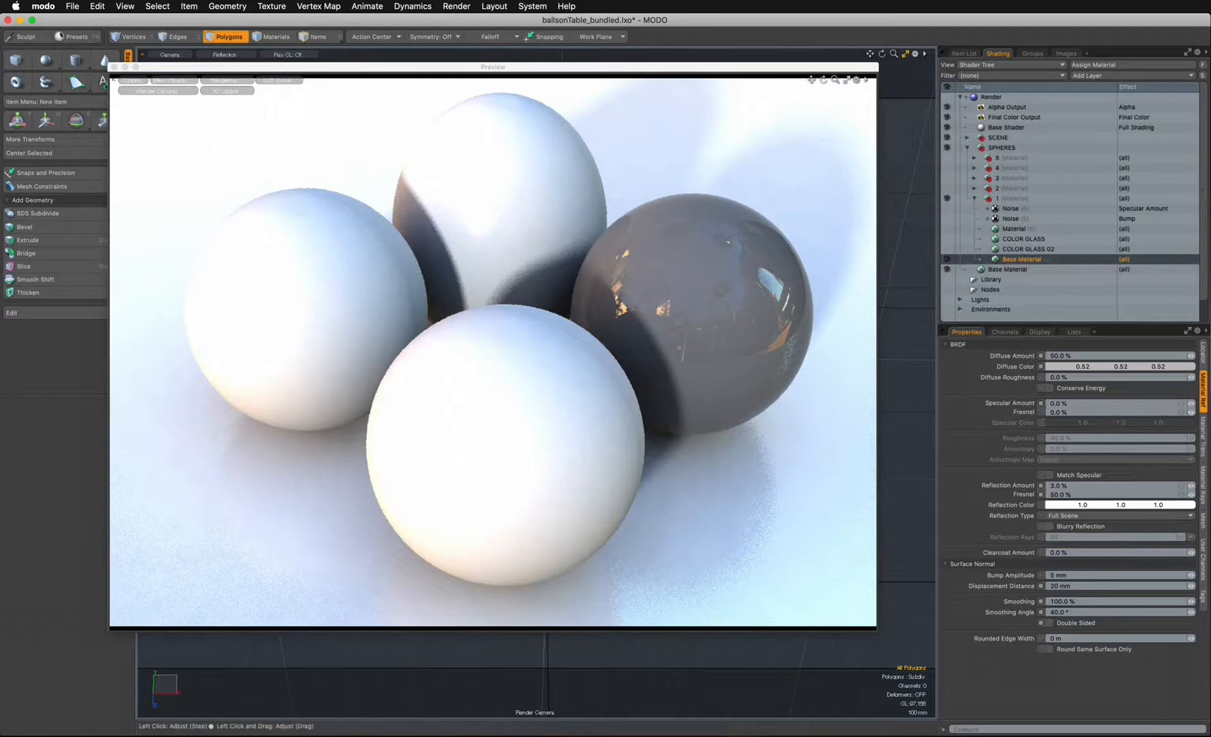
pyautogui.click(1049, 526)
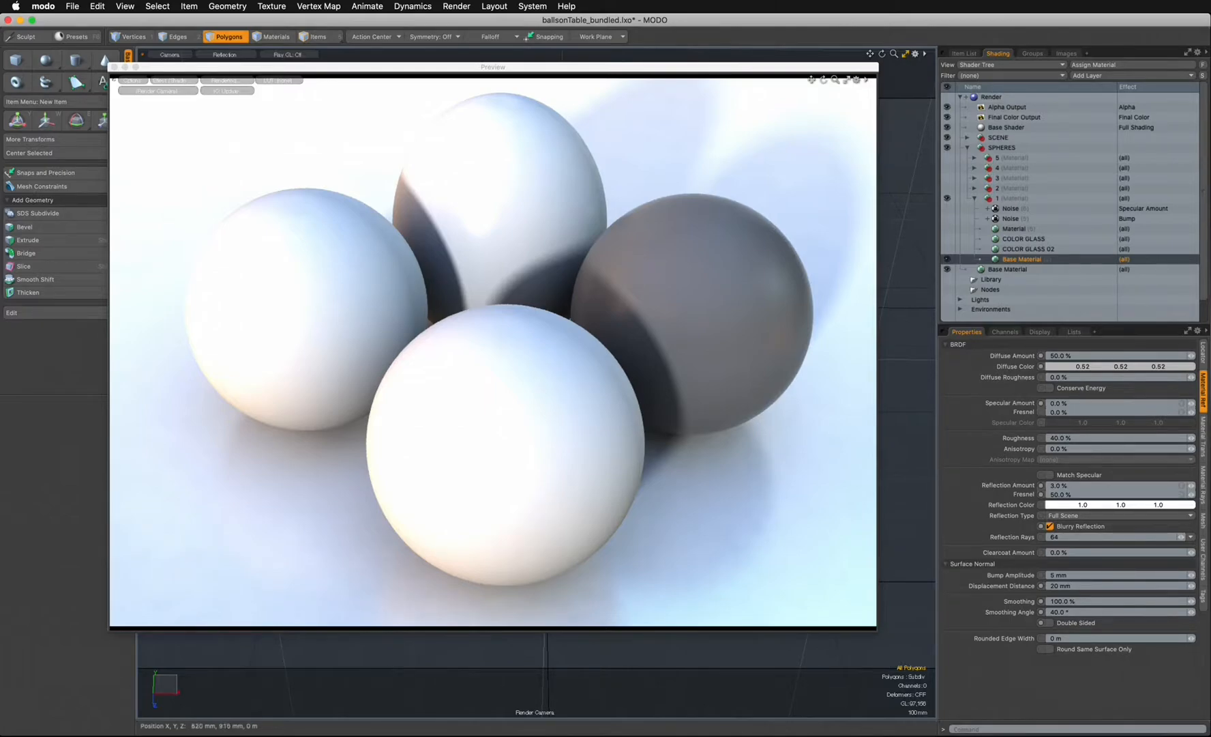
# - Rename the Base Material copy in material group 1 as CLAY
pyautogui.doubleClick(1021, 259)
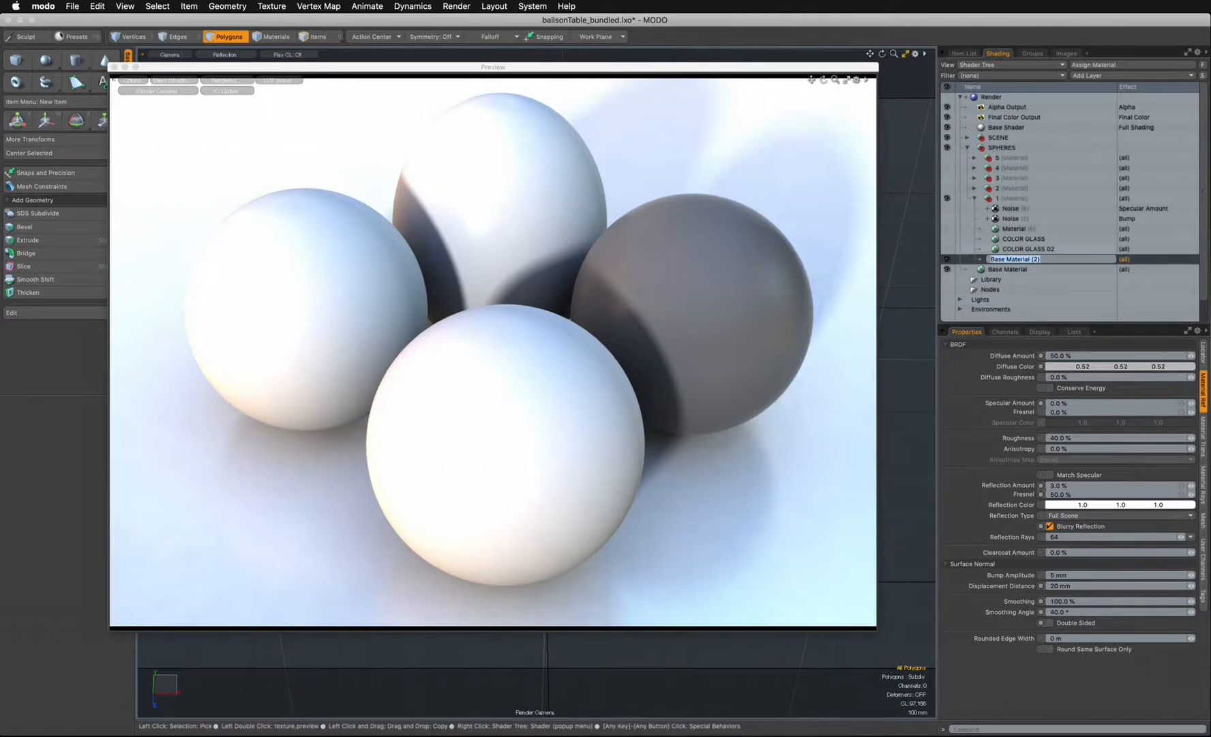
pyautogui.write('C')
pyautogui.press('Return')
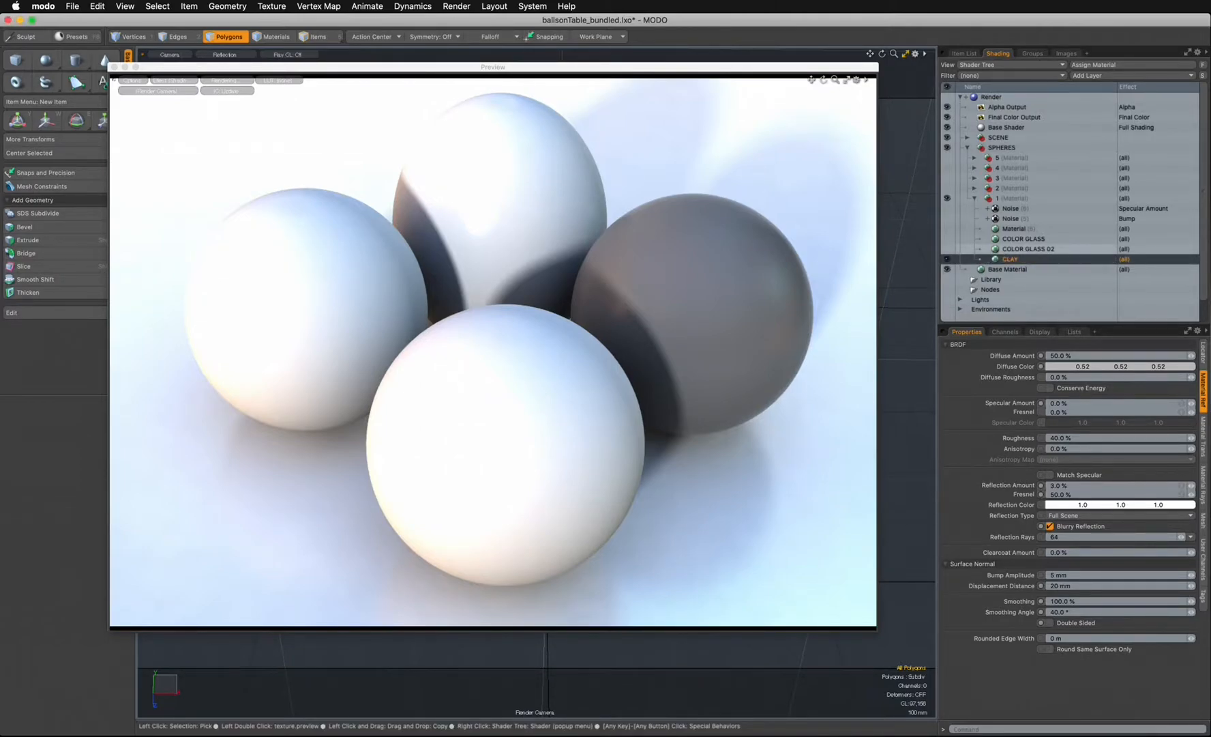
# - Expand material group 2, duplicate group 1's CLAY layer and place the copy at the bottom of group 2
pyautogui.click(974, 188)
pyautogui.rightClick(1011, 279)
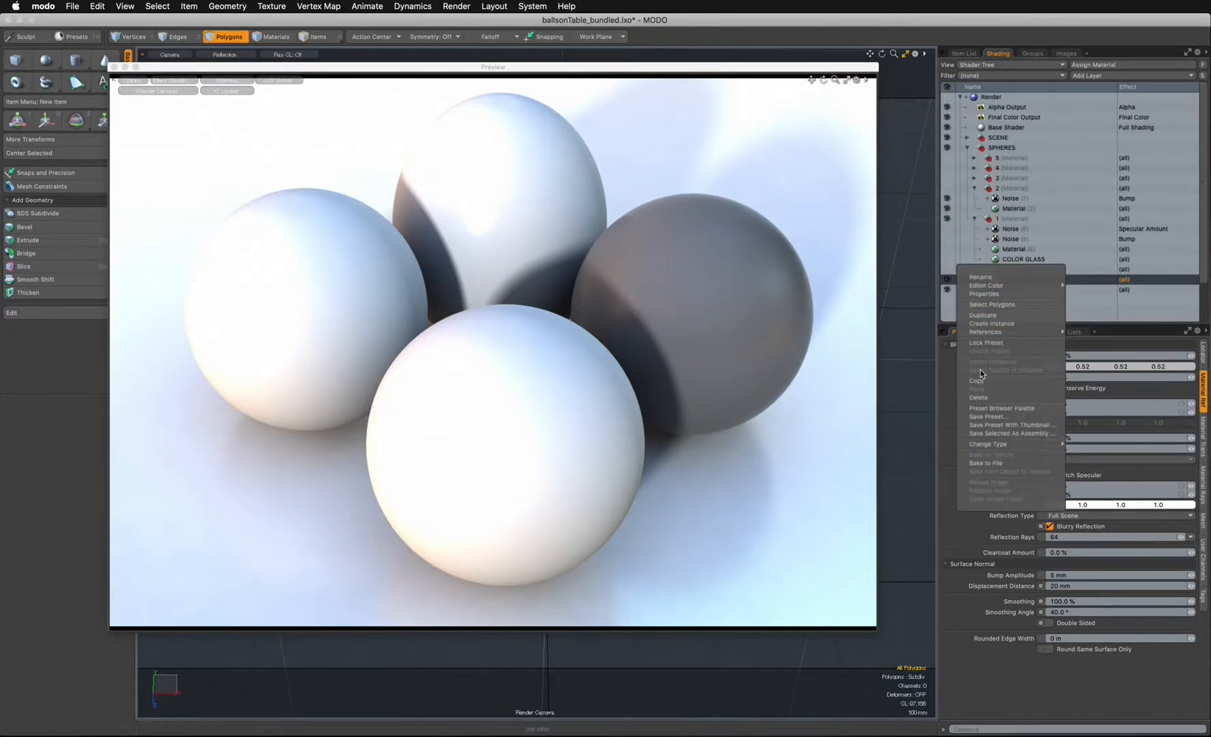
pyautogui.click(983, 315)
pyautogui.moveTo(996, 289); pyautogui.dragTo(1002, 211)
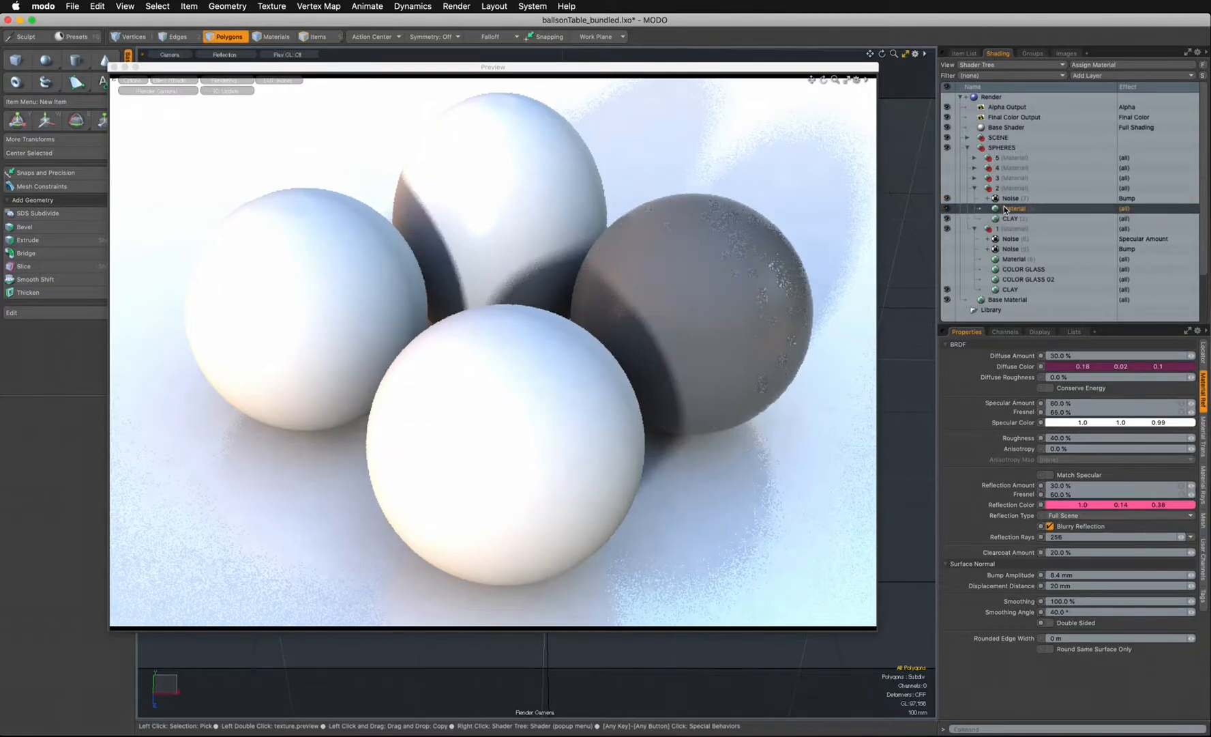
# - Expand material group 3 in a taller Shader Tree and duplicate the CLAY layer of group 2
pyautogui.click(975, 177)
pyautogui.moveTo(1016, 325); pyautogui.dragTo(1057, 431)
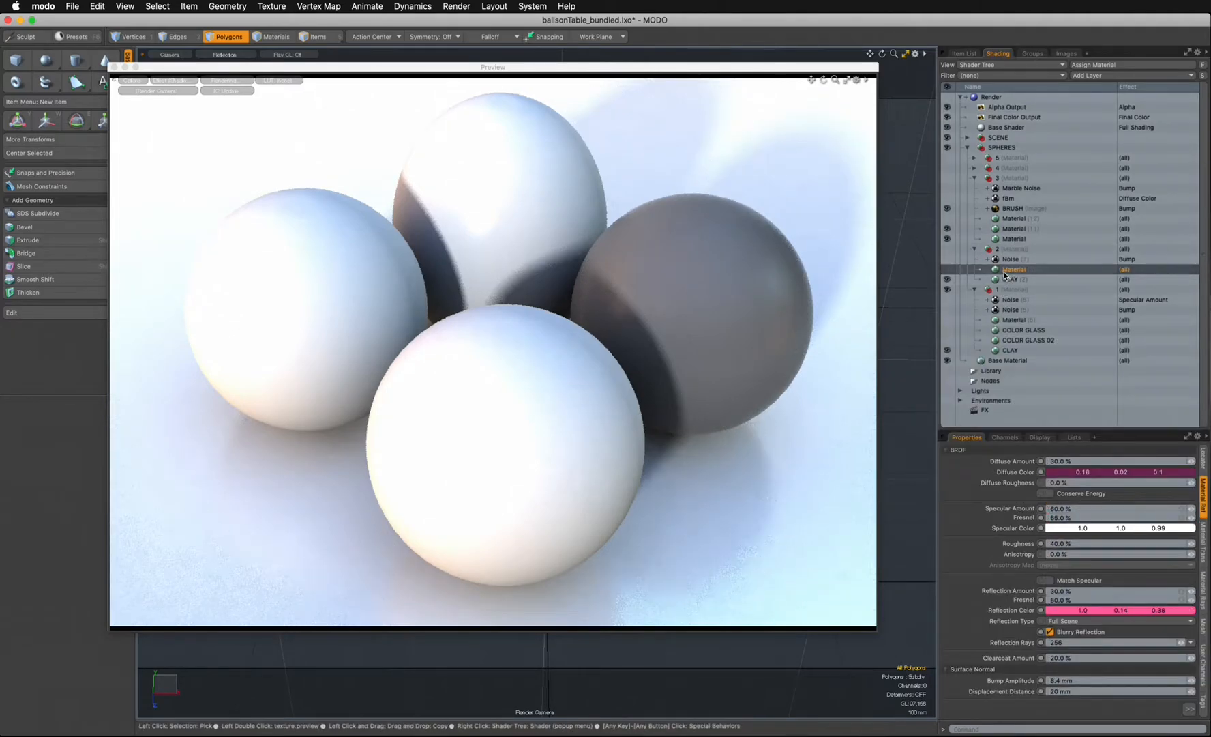
pyautogui.click(1012, 282)
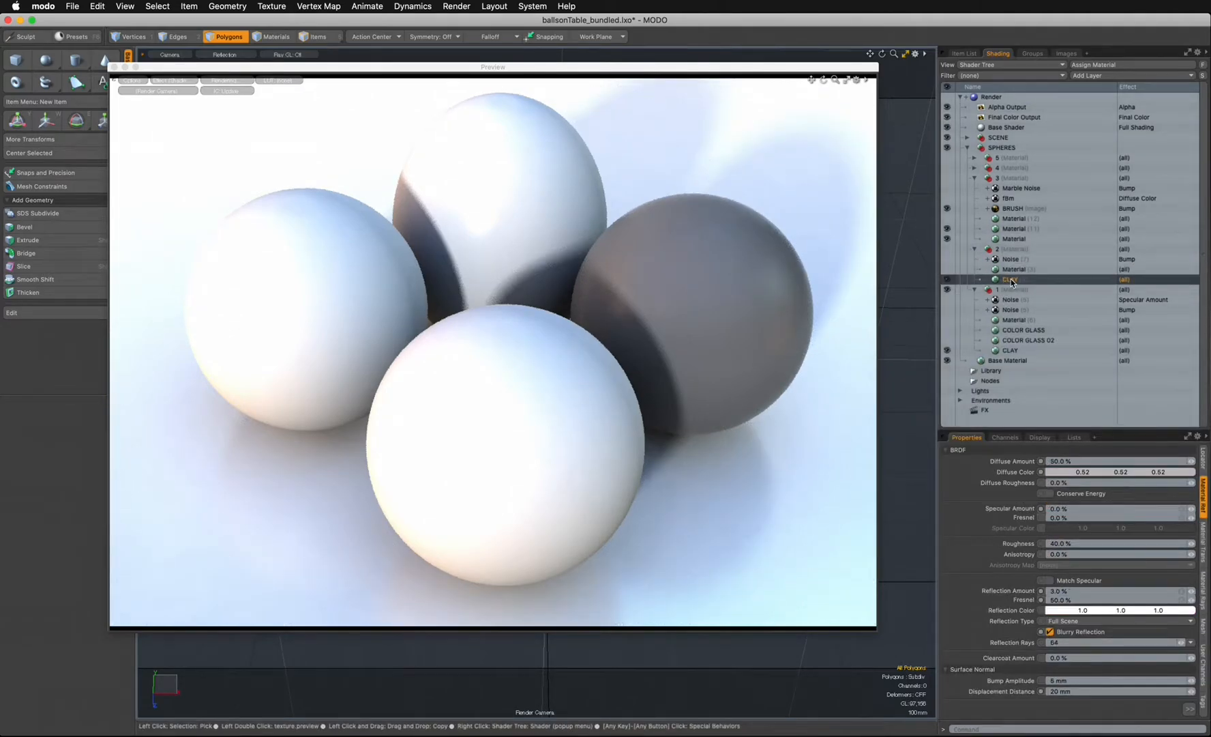
pyautogui.rightClick(1010, 279)
pyautogui.click(981, 318)
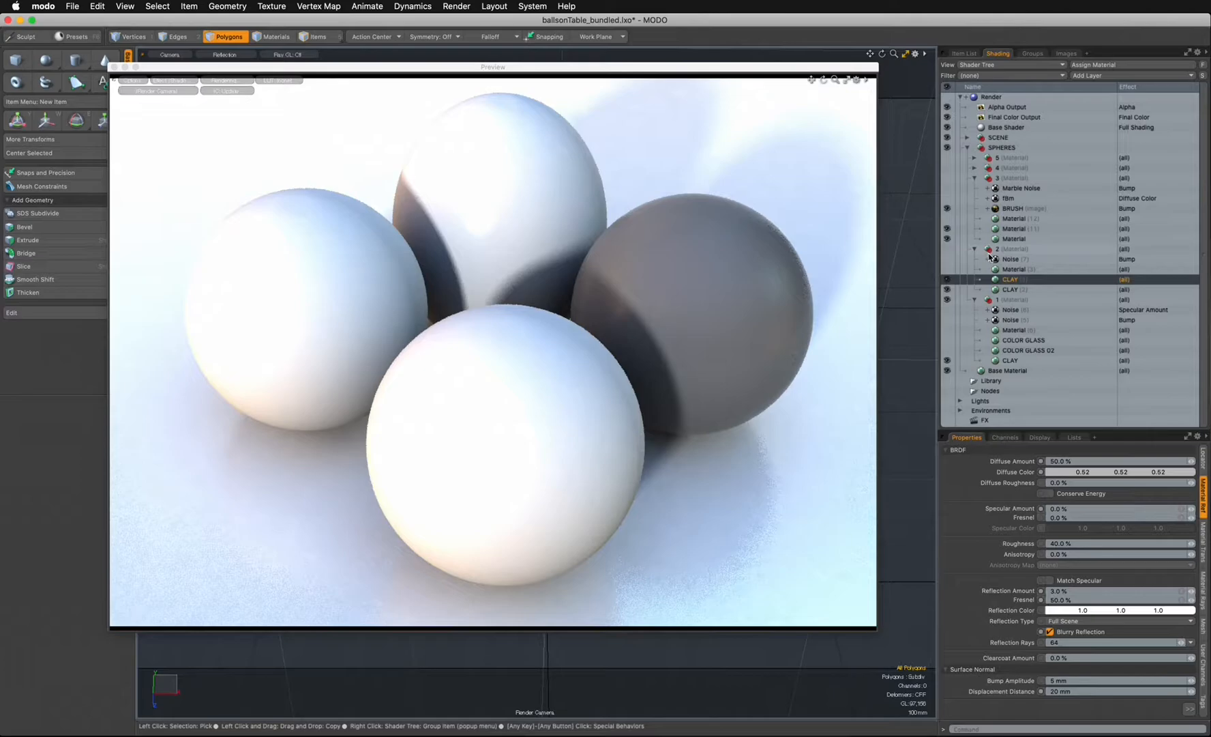
# - Turn on material groups 2 and 3 and place the new CLAY copy at the bottom of group 3
pyautogui.click(946, 249)
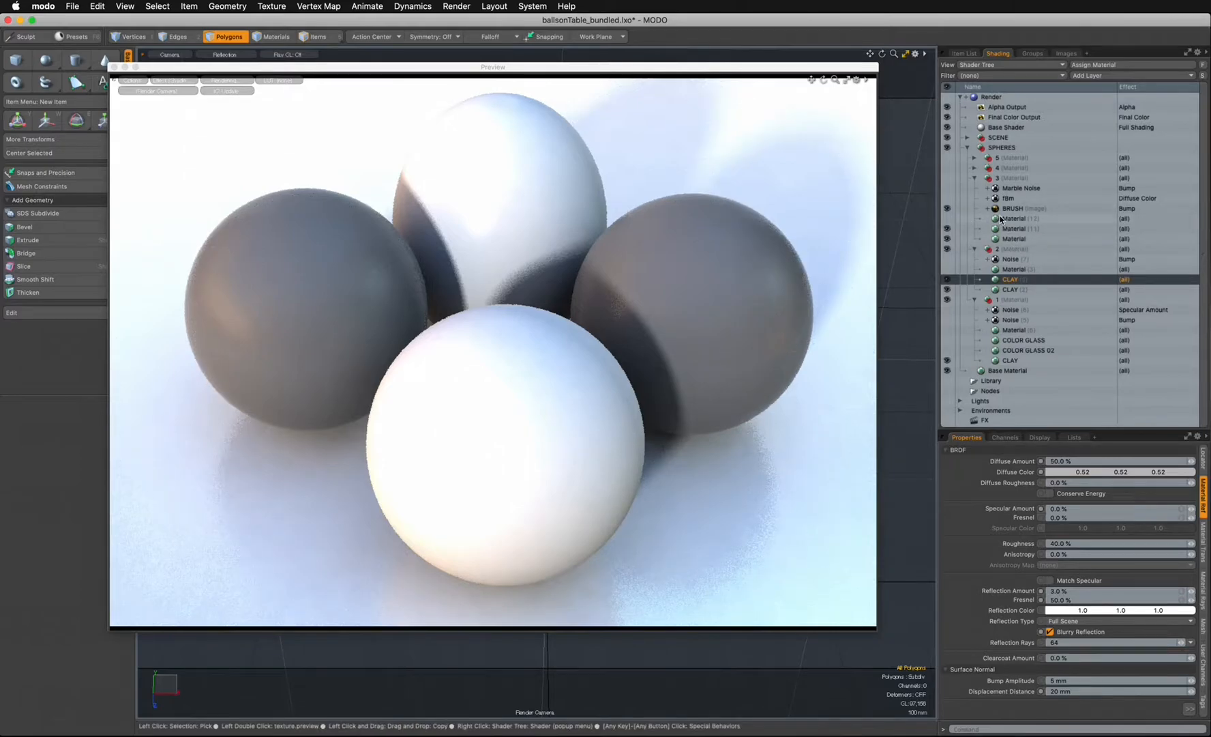
pyautogui.click(948, 178)
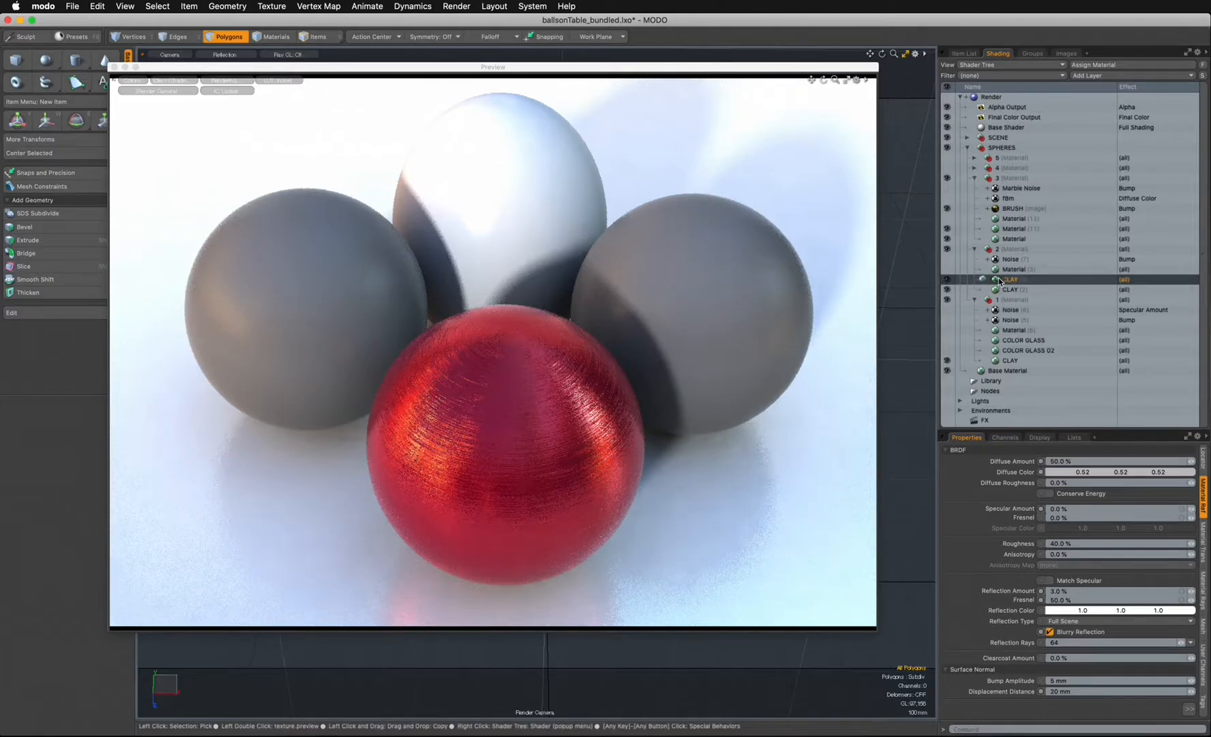
pyautogui.moveTo(1000, 280); pyautogui.dragTo(1007, 236)
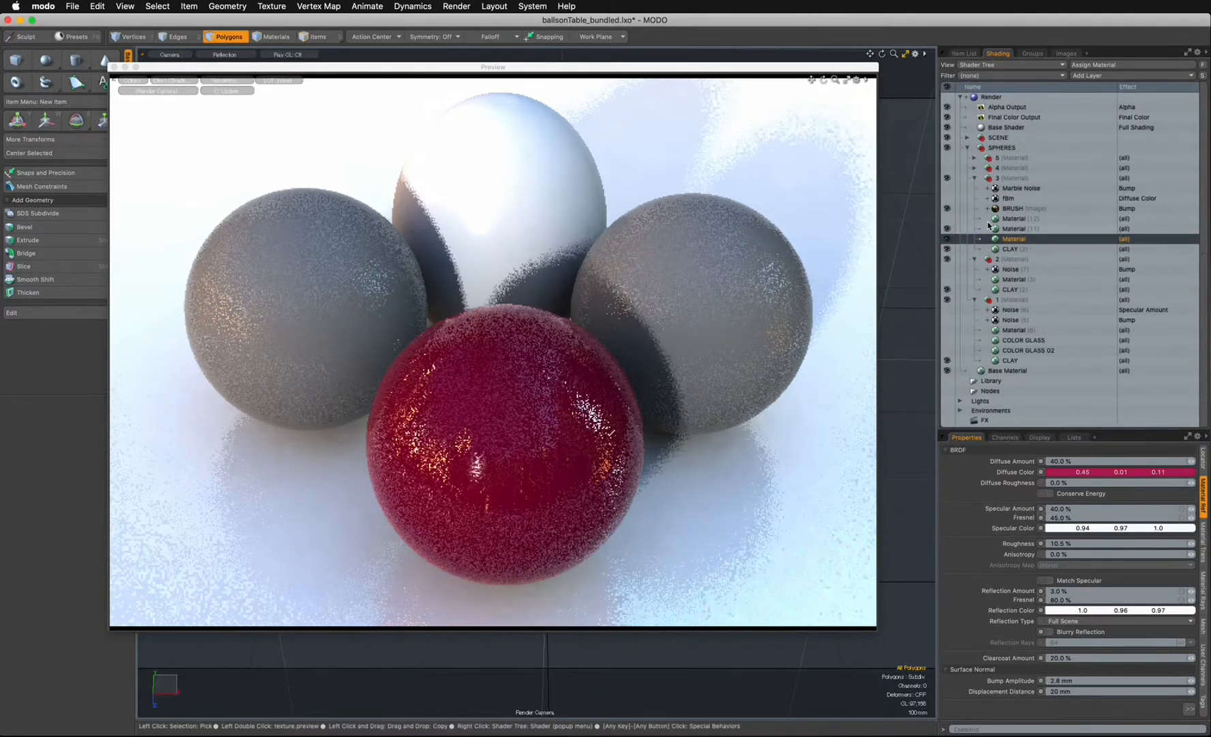
# - Delete the Marble Noise and fBm texture layers from material group 3
pyautogui.click(1002, 219)
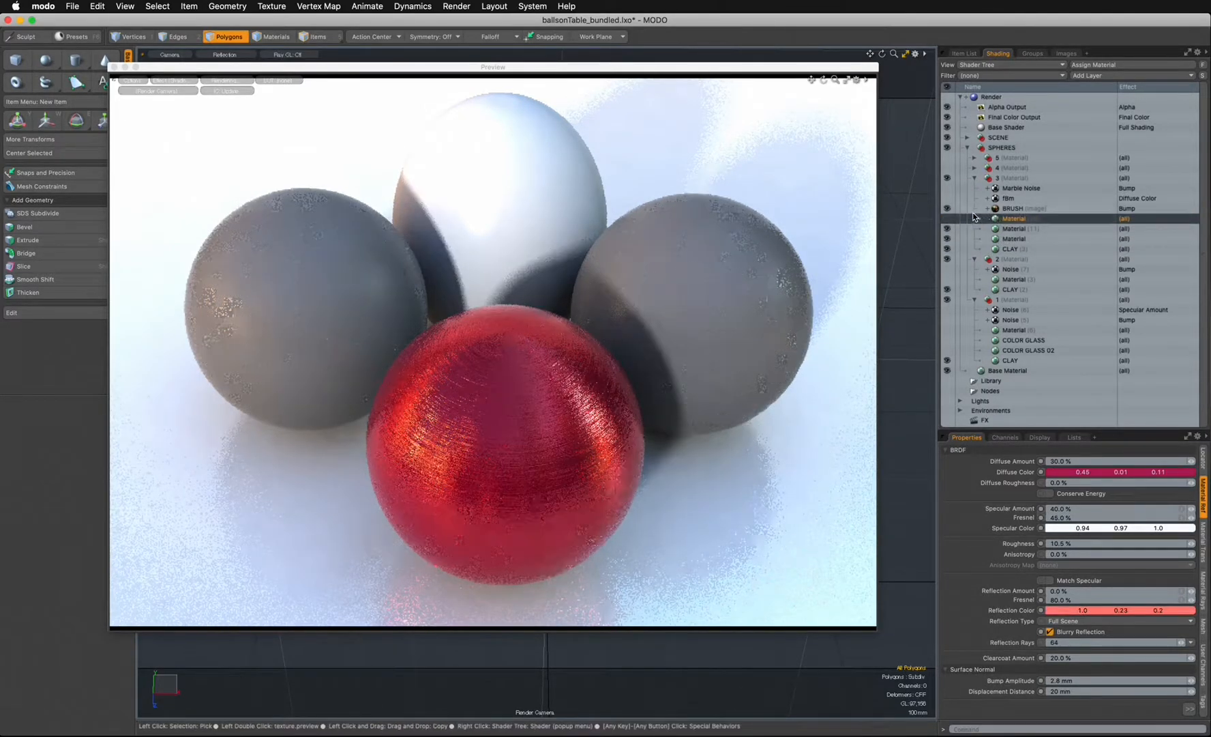
pyautogui.click(1019, 189)
pyautogui.keyDown('shift'); pyautogui.click(1010, 198); pyautogui.keyUp('shift')
pyautogui.rightClick(1016, 197)
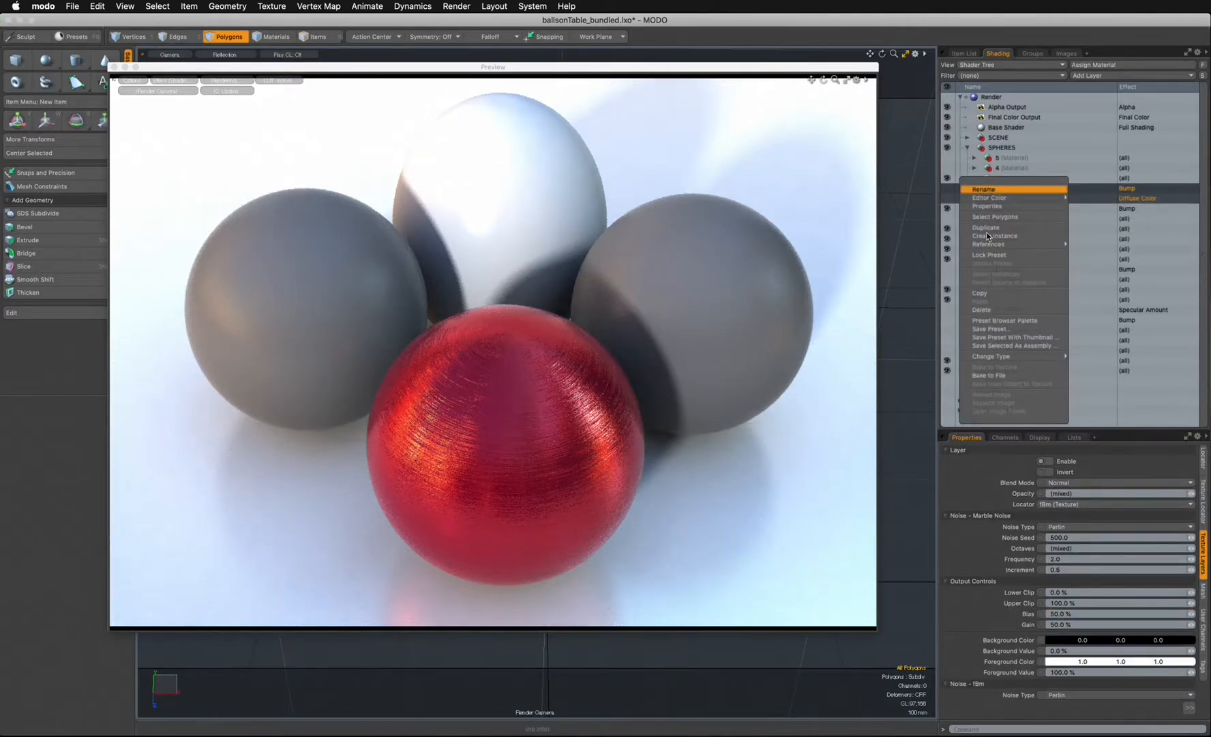
pyautogui.click(985, 309)
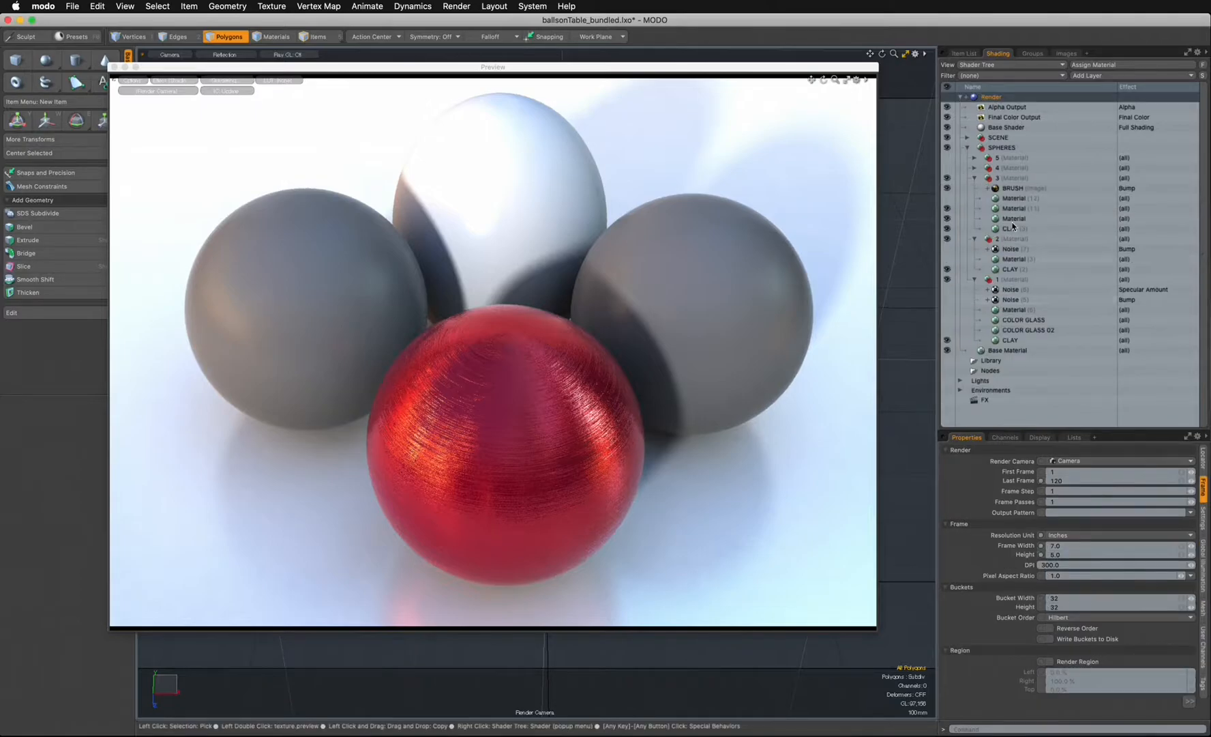
# - Turn off the two lower Material layers directly above CLAY in material group 3
pyautogui.click(1013, 200)
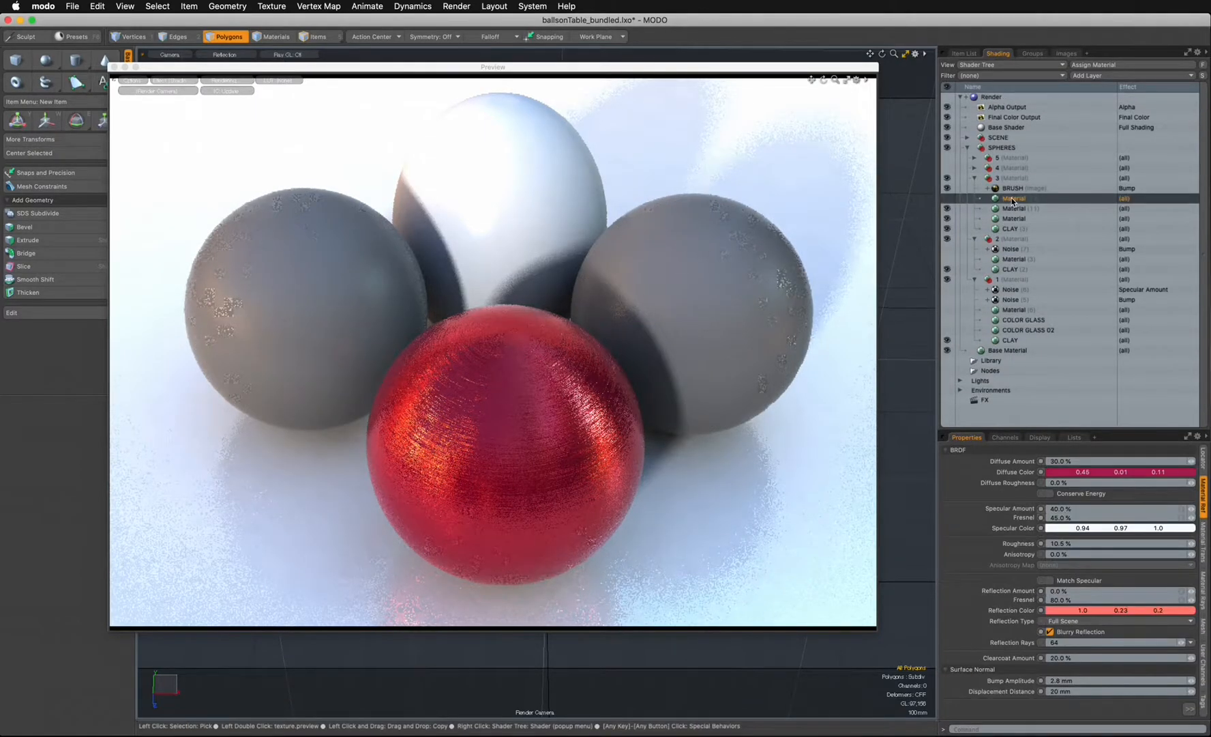
pyautogui.click(948, 209)
pyautogui.click(948, 219)
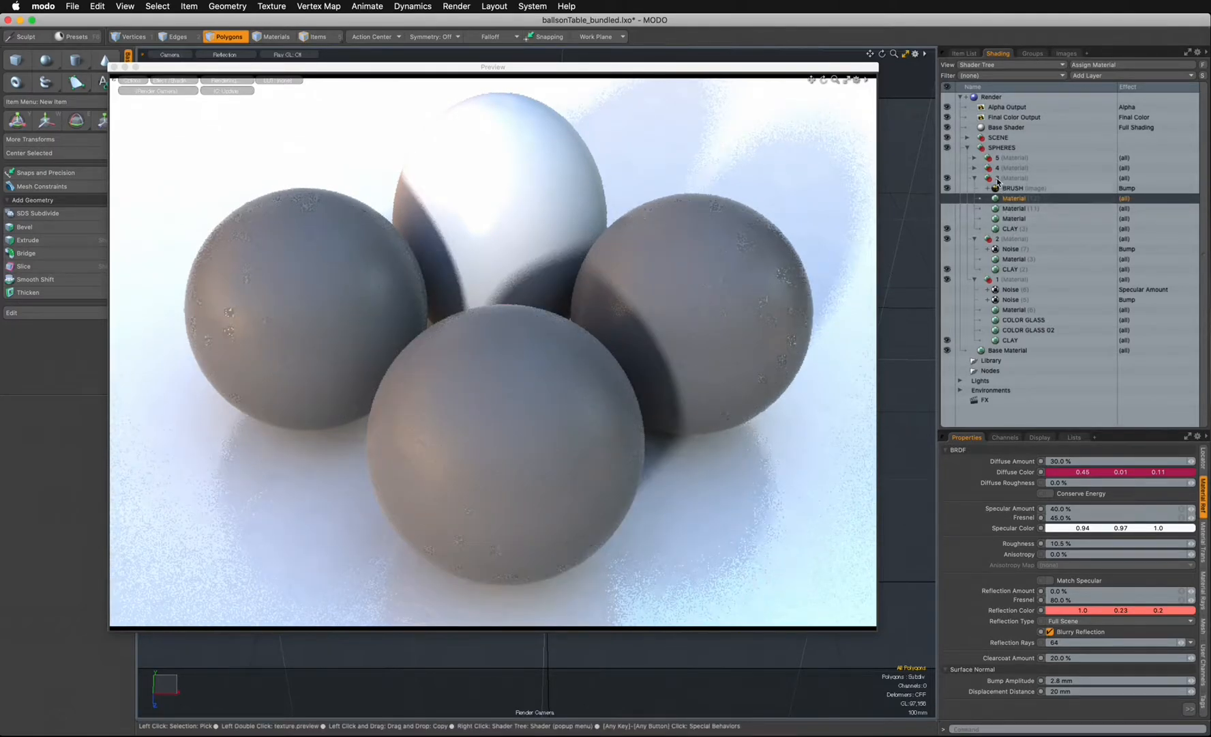
# - Duplicate group 3's CLAY layer and place the copy directly below material group 4
pyautogui.click(1014, 230)
pyautogui.rightClick(1014, 230)
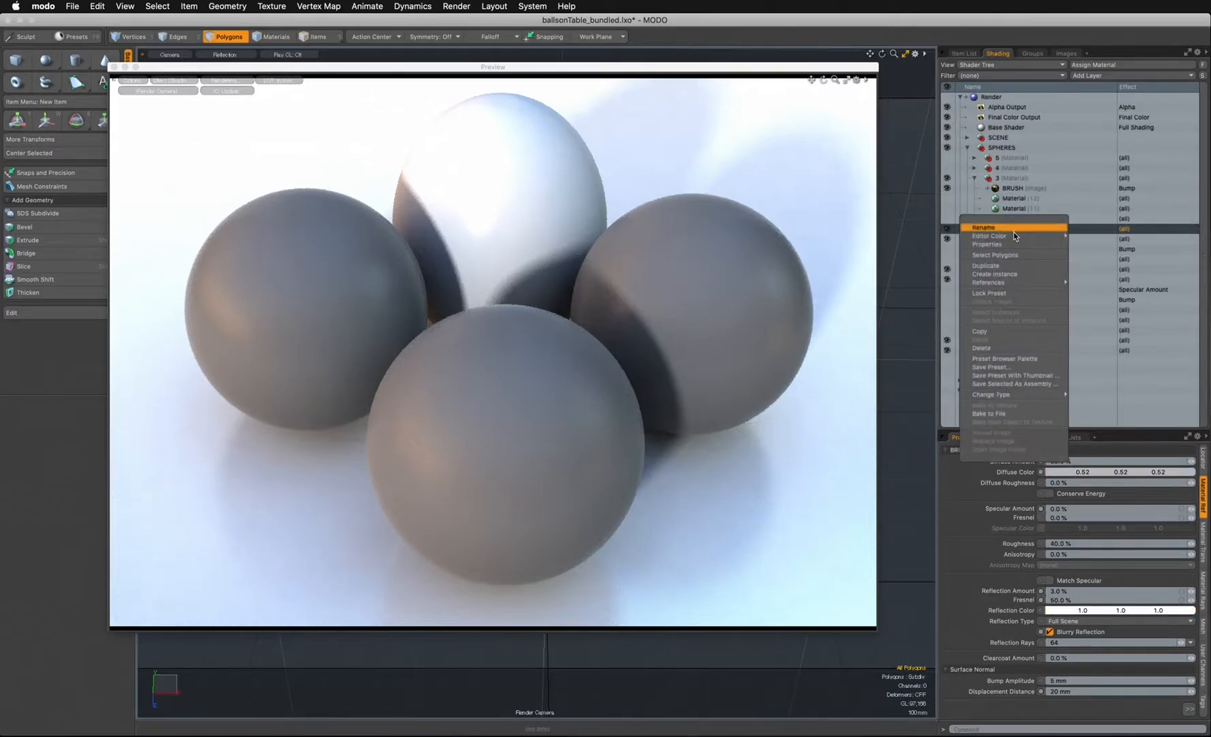
pyautogui.click(987, 266)
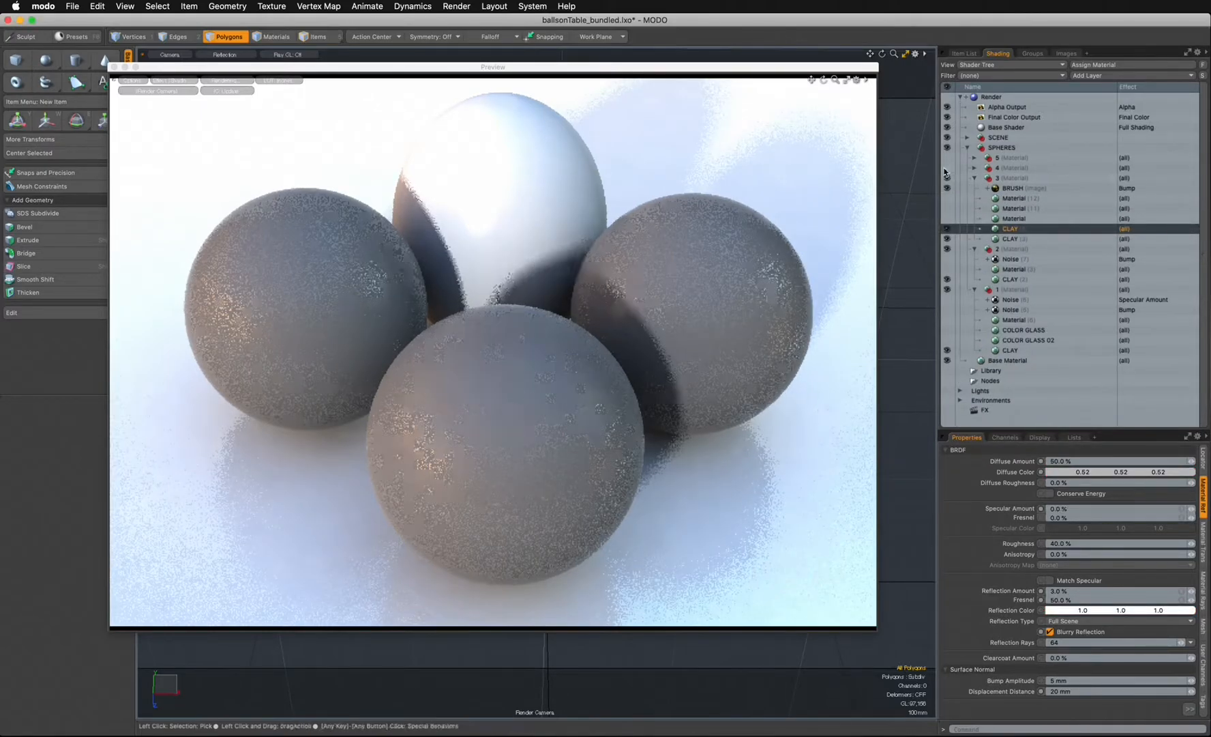
pyautogui.click(974, 168)
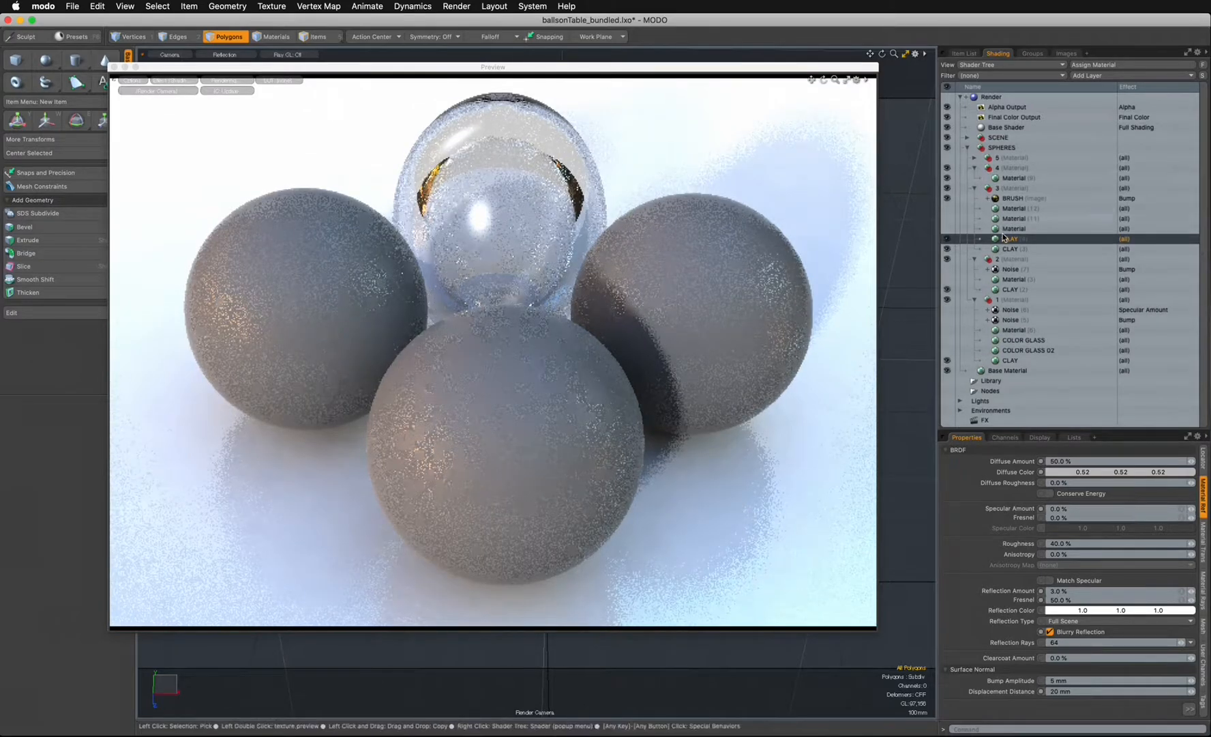
pyautogui.moveTo(999, 241); pyautogui.dragTo(1004, 189)
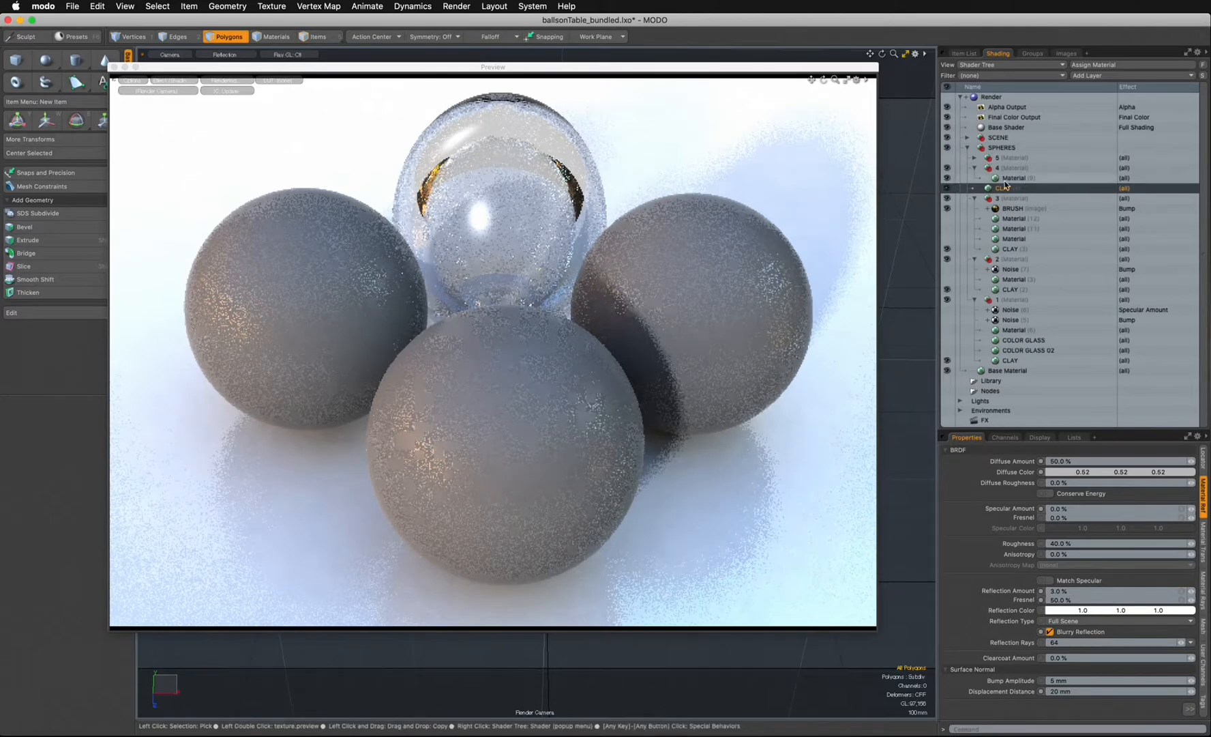
pyautogui.click(974, 168)
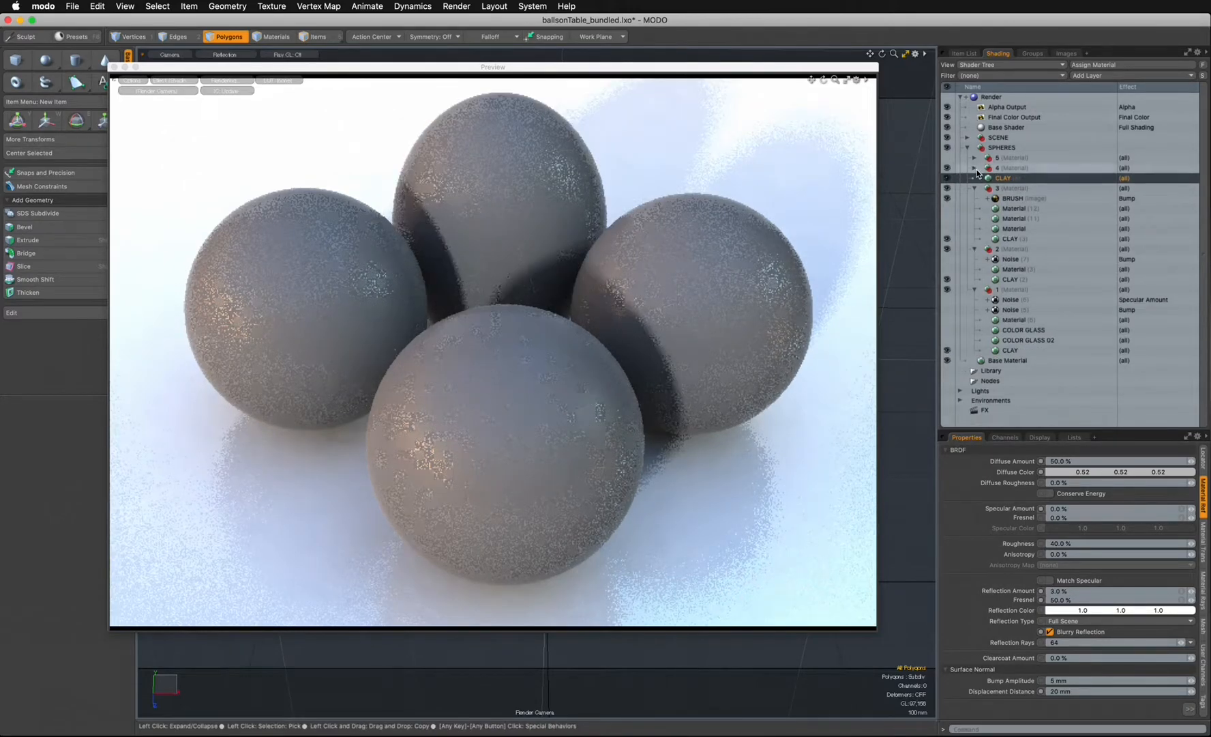
# - Collapse material groups 3, 2 and 1 in the Shader Tree
pyautogui.click(982, 189)
pyautogui.click(974, 188)
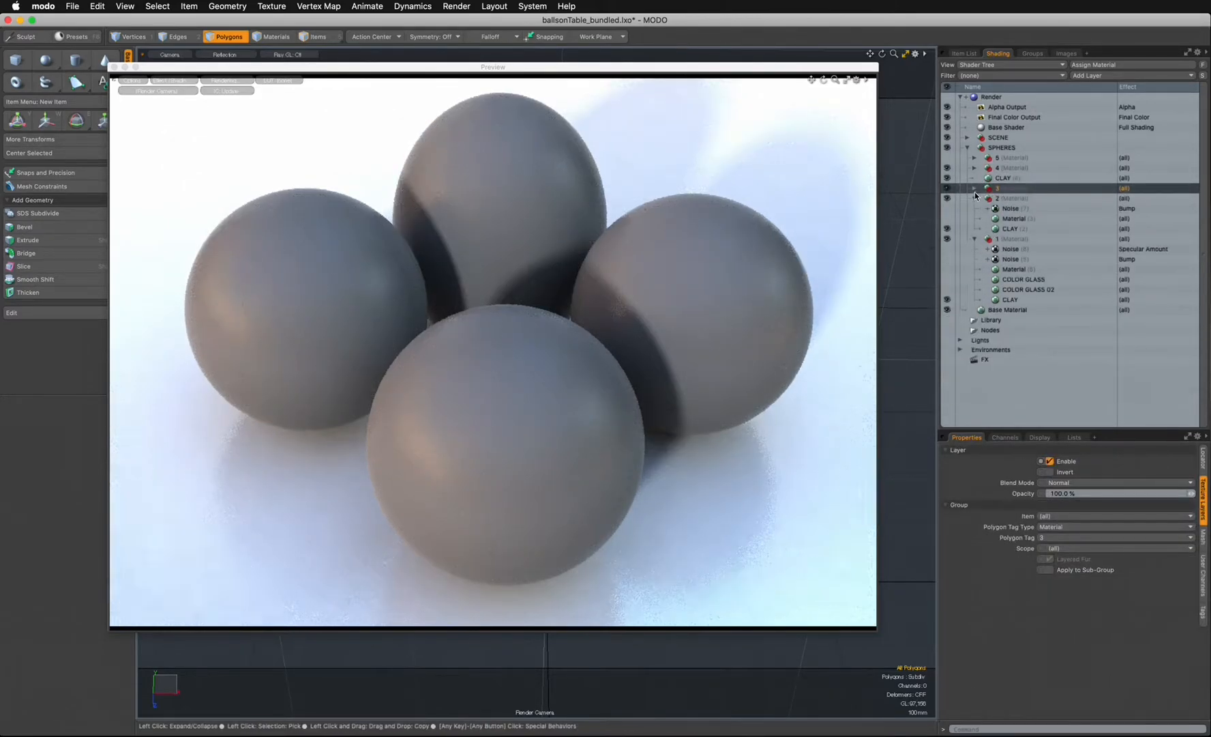
pyautogui.click(975, 198)
pyautogui.click(973, 208)
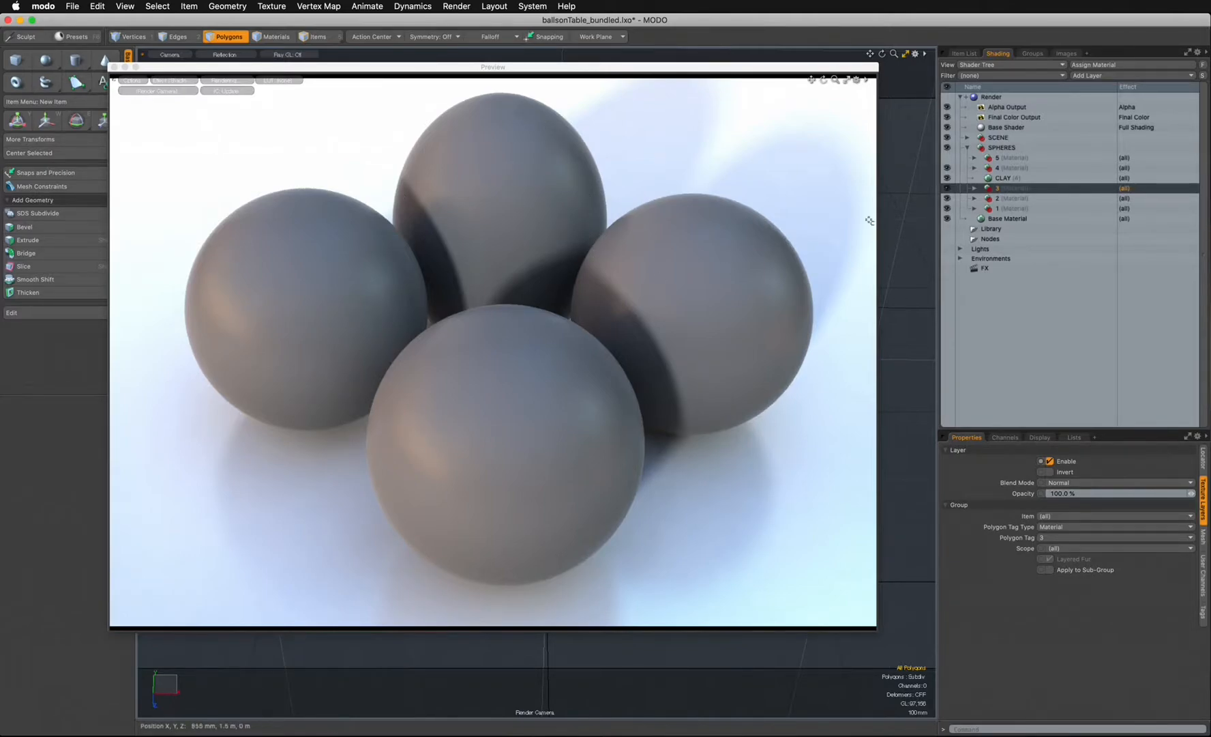
# - Expand material group 1 again, turn on its COLOR GLASS 02 layer and show that layer's properties
pyautogui.click(975, 209)
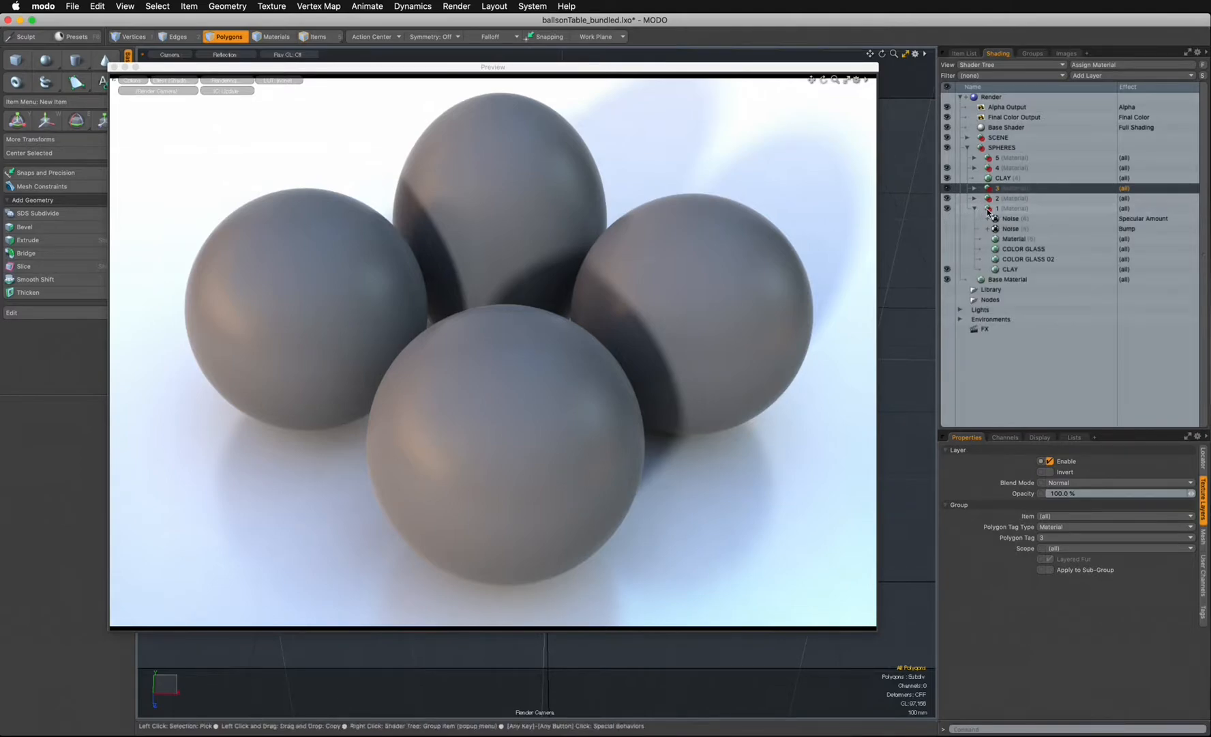
pyautogui.click(1011, 271)
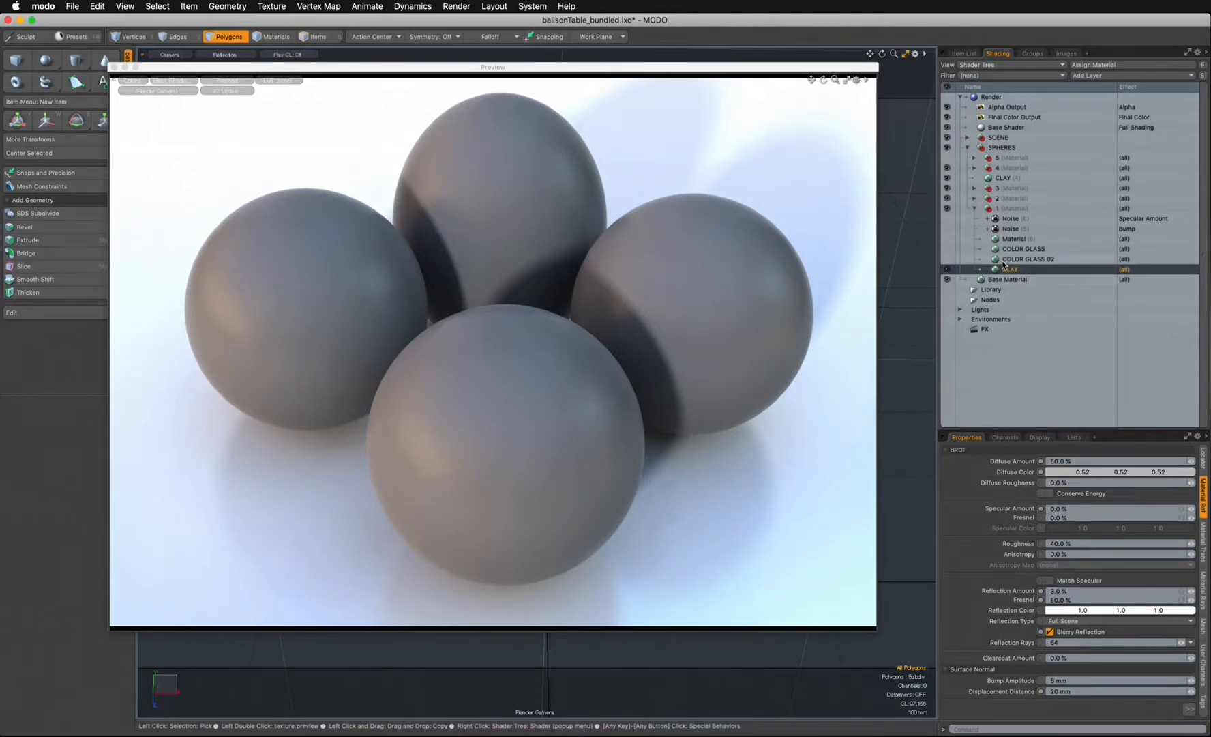
pyautogui.click(947, 259)
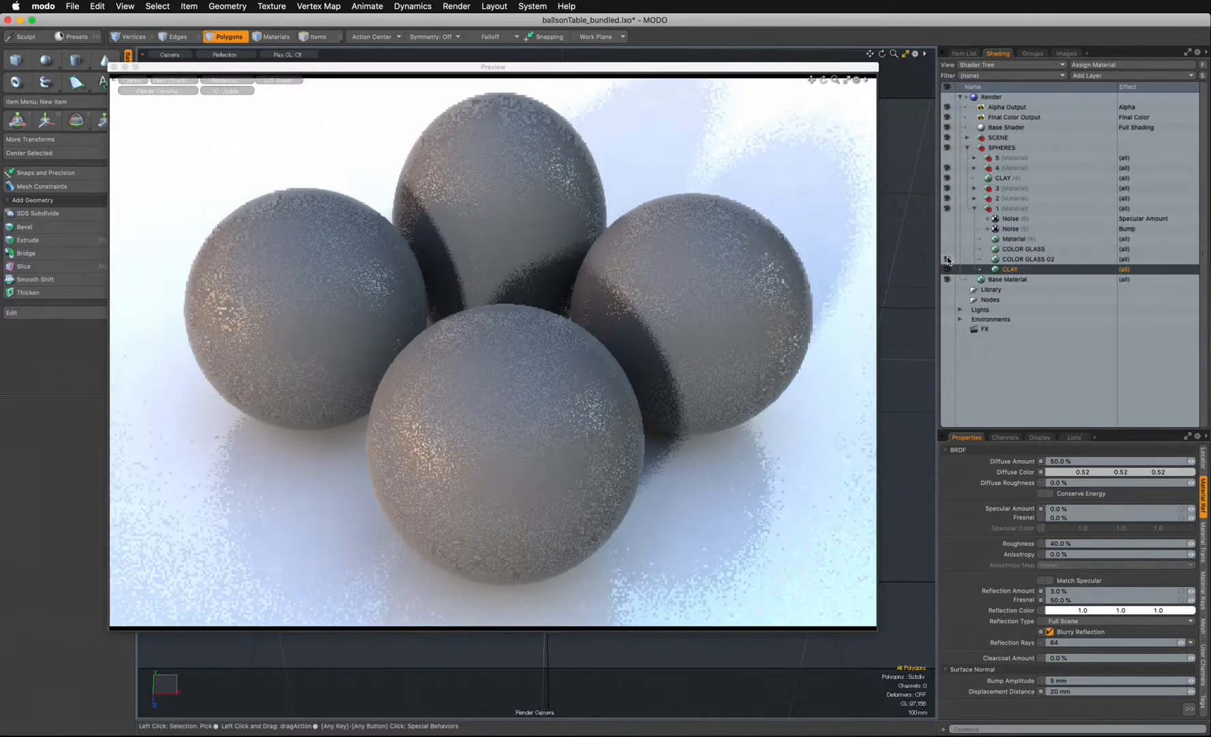
pyautogui.click(1019, 260)
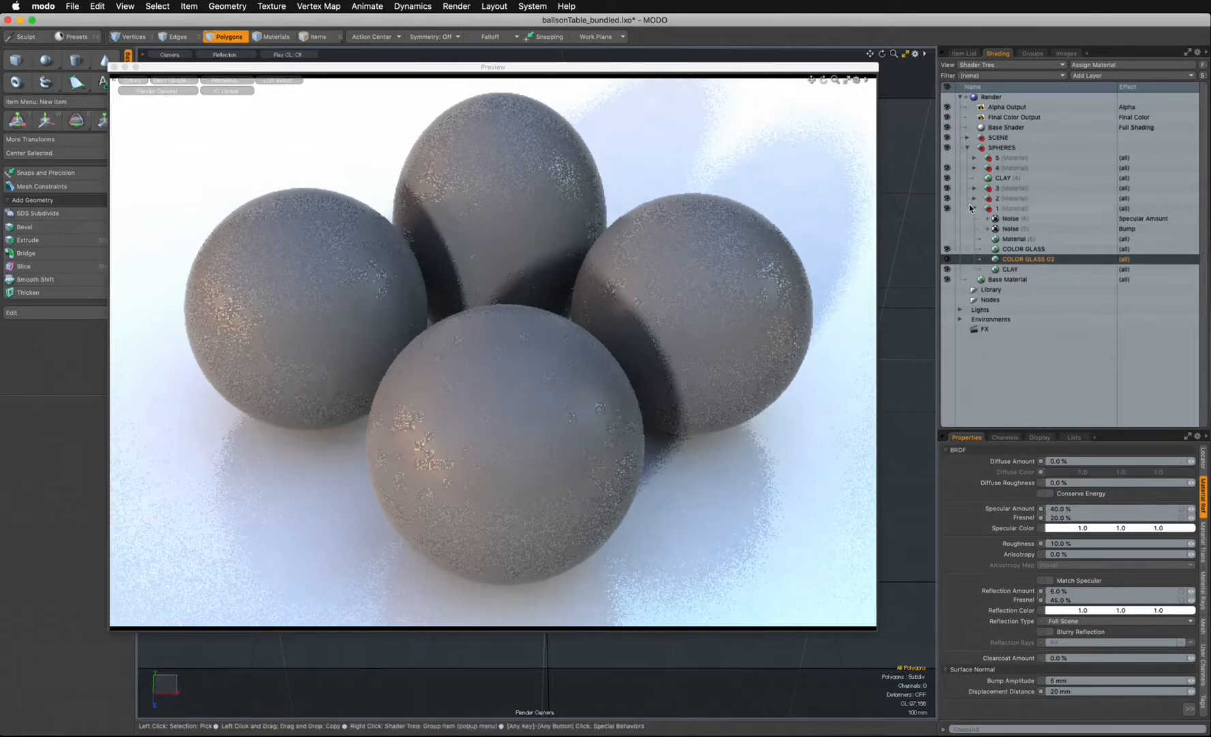
# - Turn off material groups 2, 3 and 4 and the loose CLAY layer, and turn the three groups back on
pyautogui.click(965, 207)
pyautogui.moveTo(946, 199); pyautogui.dragTo(946, 174)
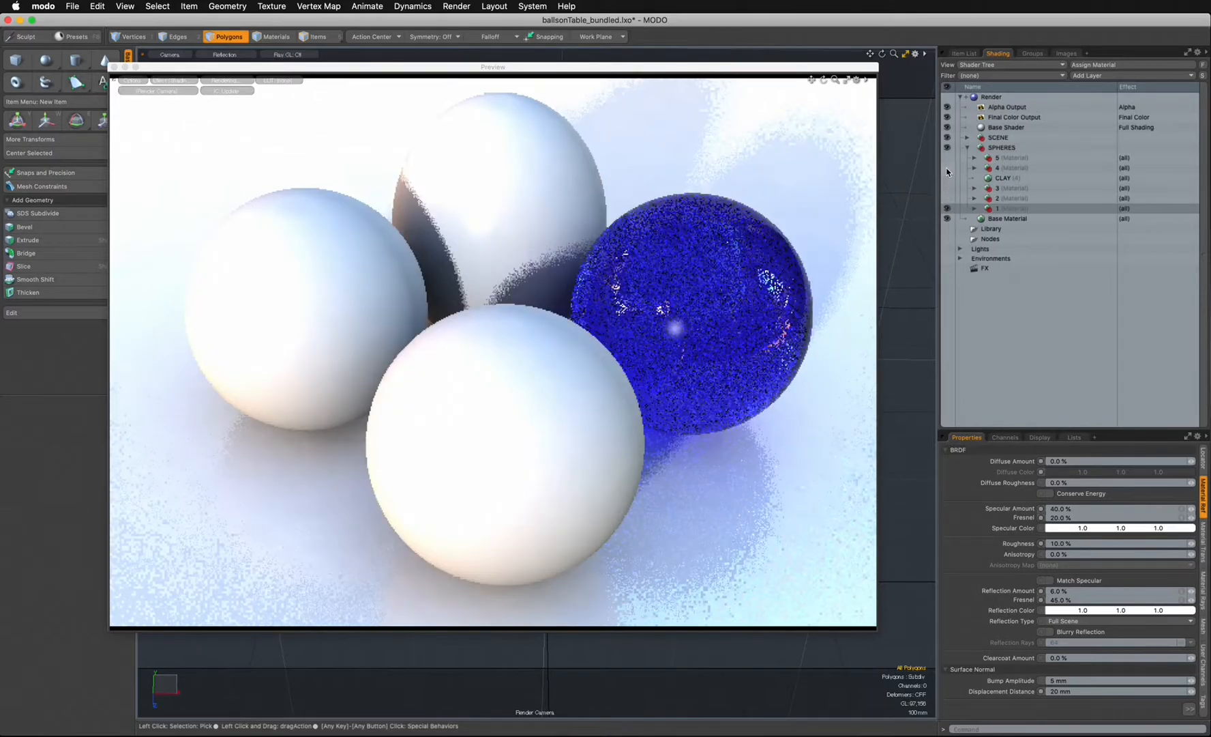
pyautogui.click(947, 167)
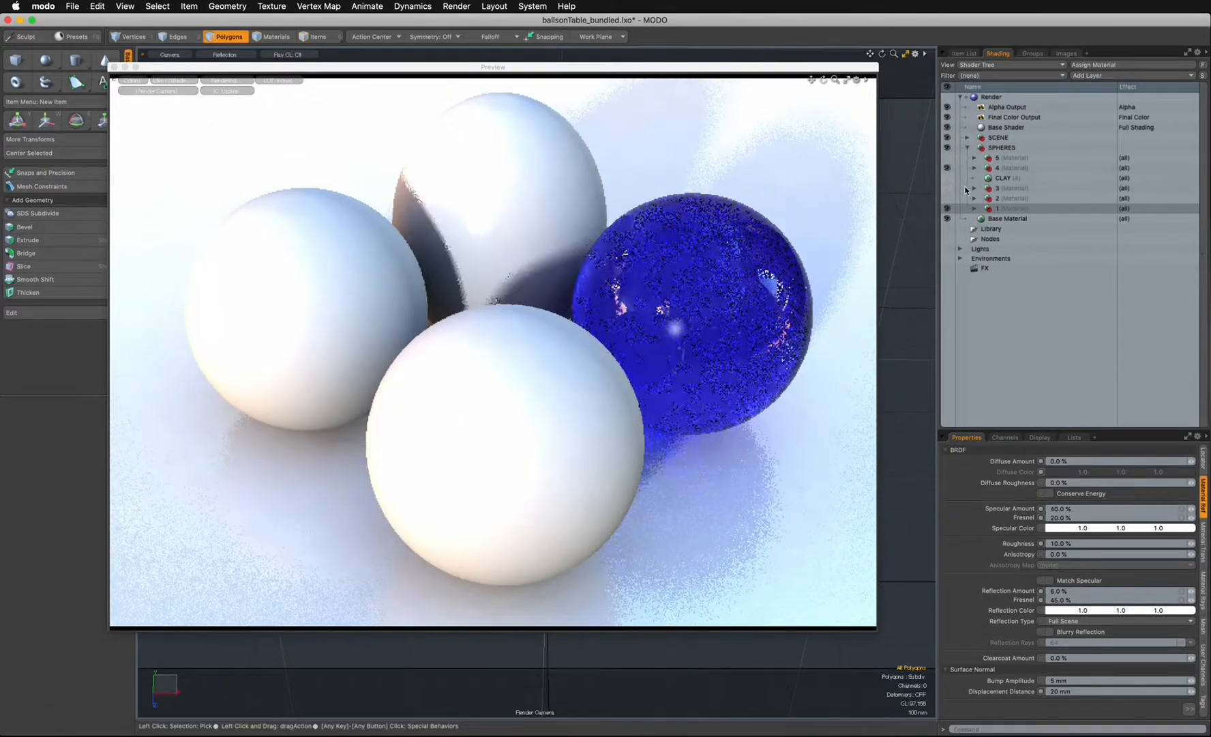
pyautogui.click(1001, 178)
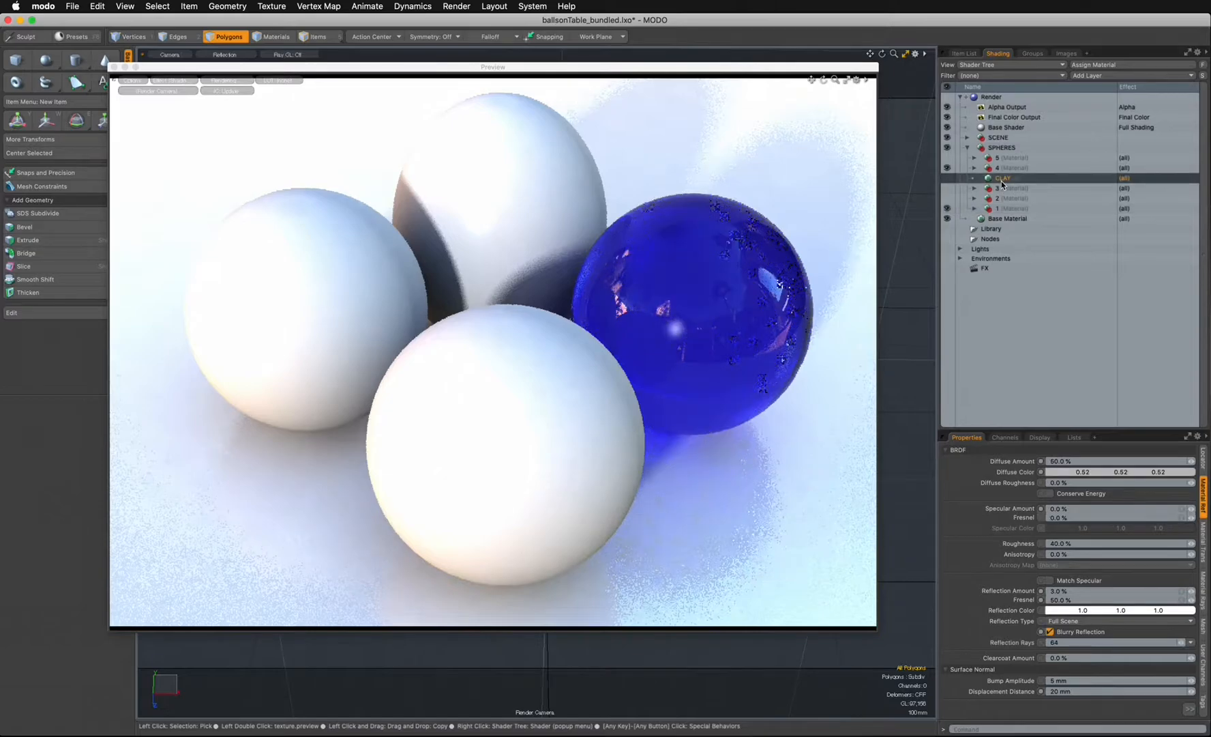
pyautogui.click(948, 197)
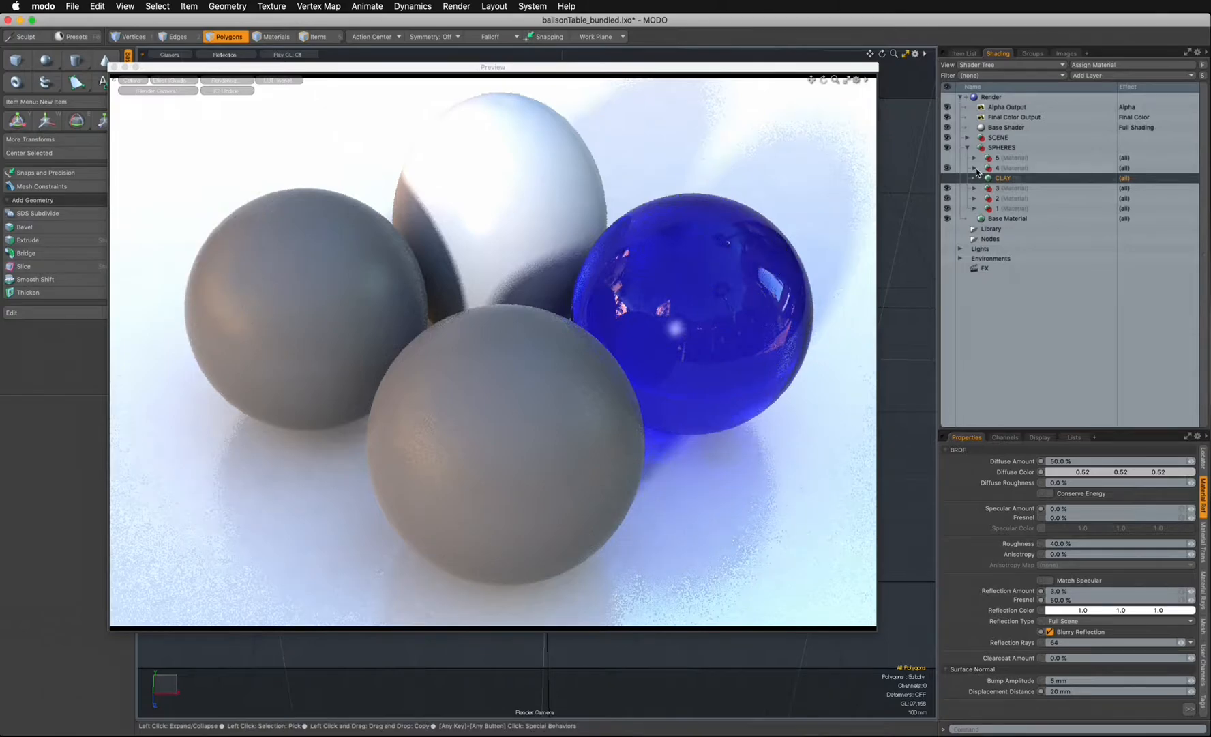
# - Move the loose CLAY layer into material group 4, below its Material layer, and collapse the group
pyautogui.click(975, 168)
pyautogui.moveTo(989, 186); pyautogui.dragTo(979, 172)
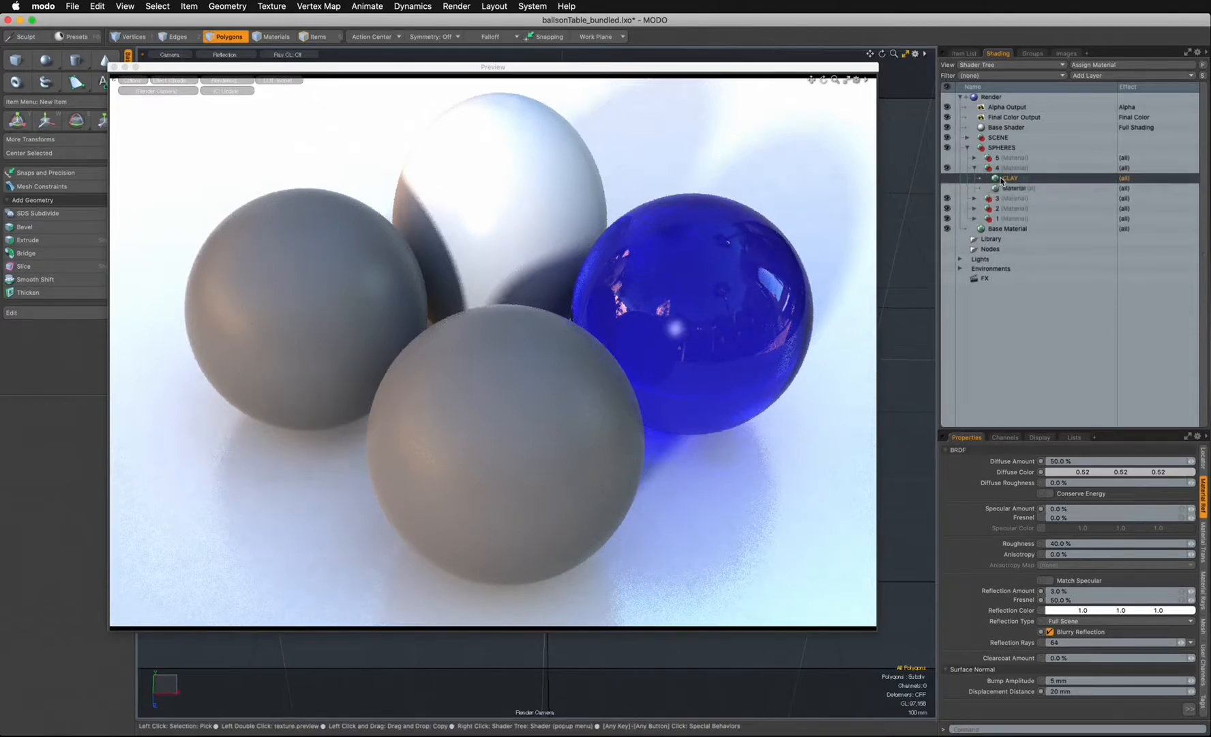
pyautogui.click(975, 167)
pyautogui.moveTo(1001, 187); pyautogui.dragTo(1000, 168)
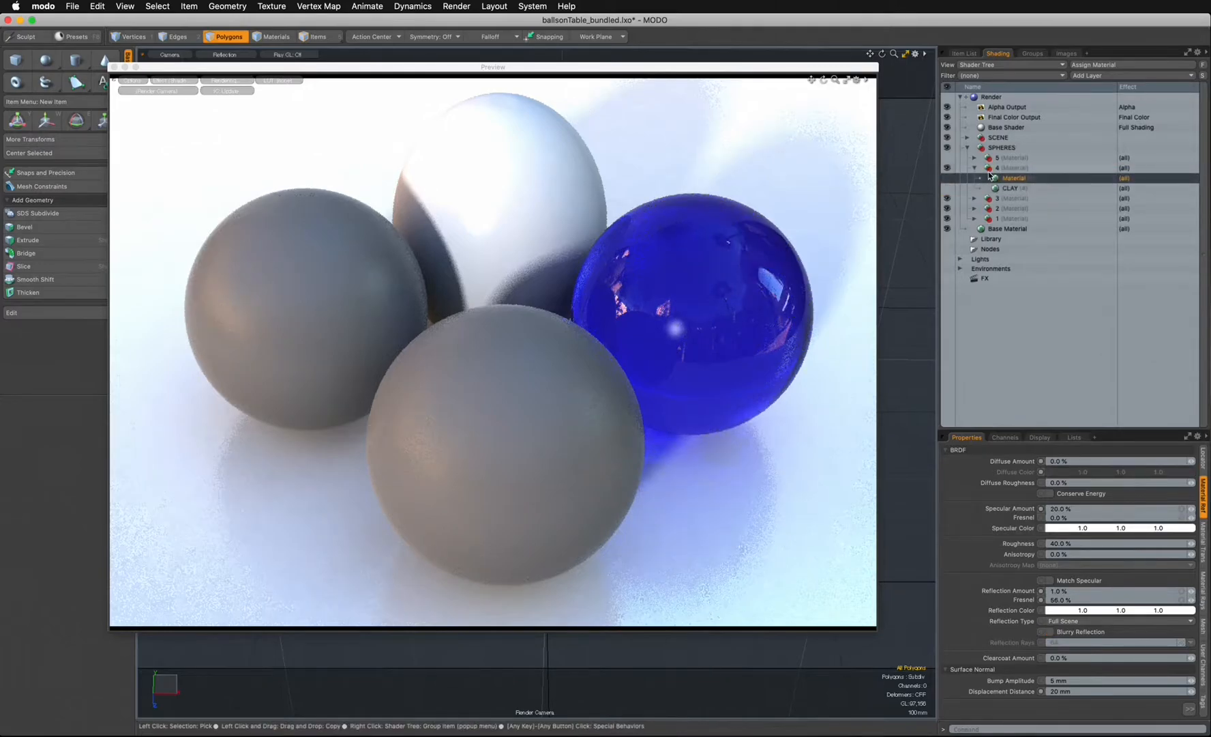
pyautogui.click(973, 168)
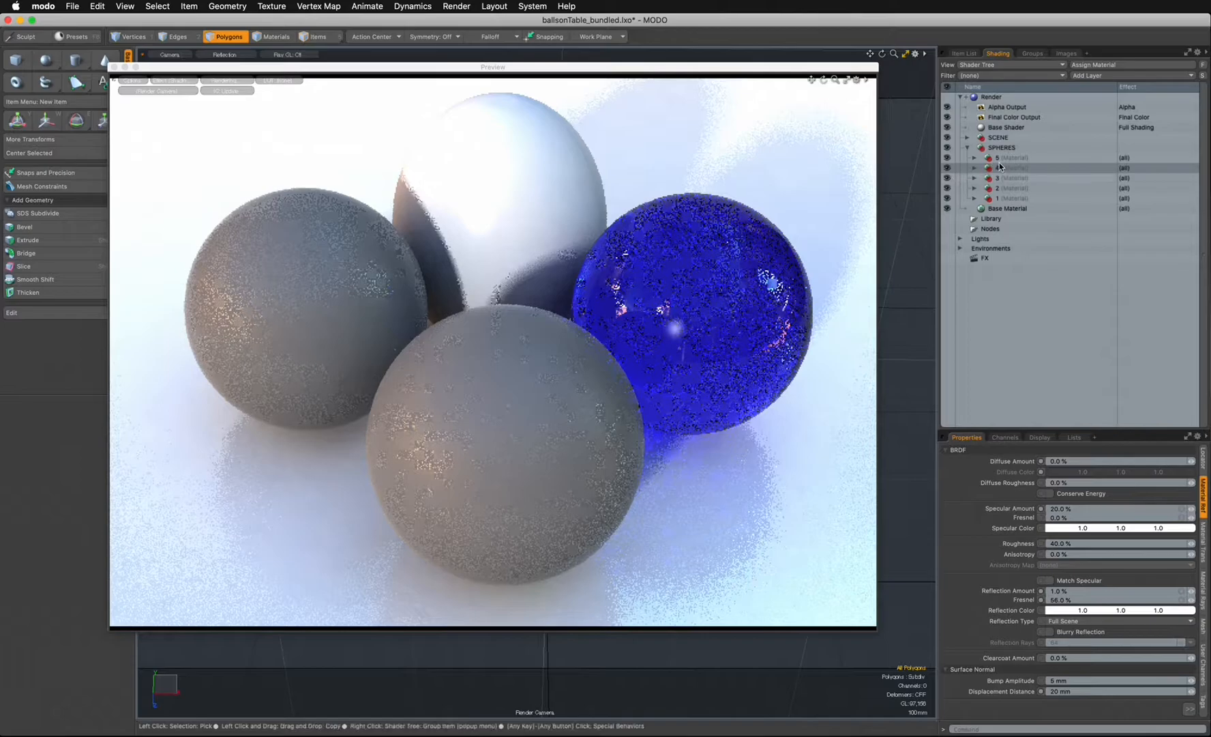
# - Turn off the Material layer and turn on the CLAY layer inside material group 4, leaving the group collapsed
pyautogui.click(975, 168)
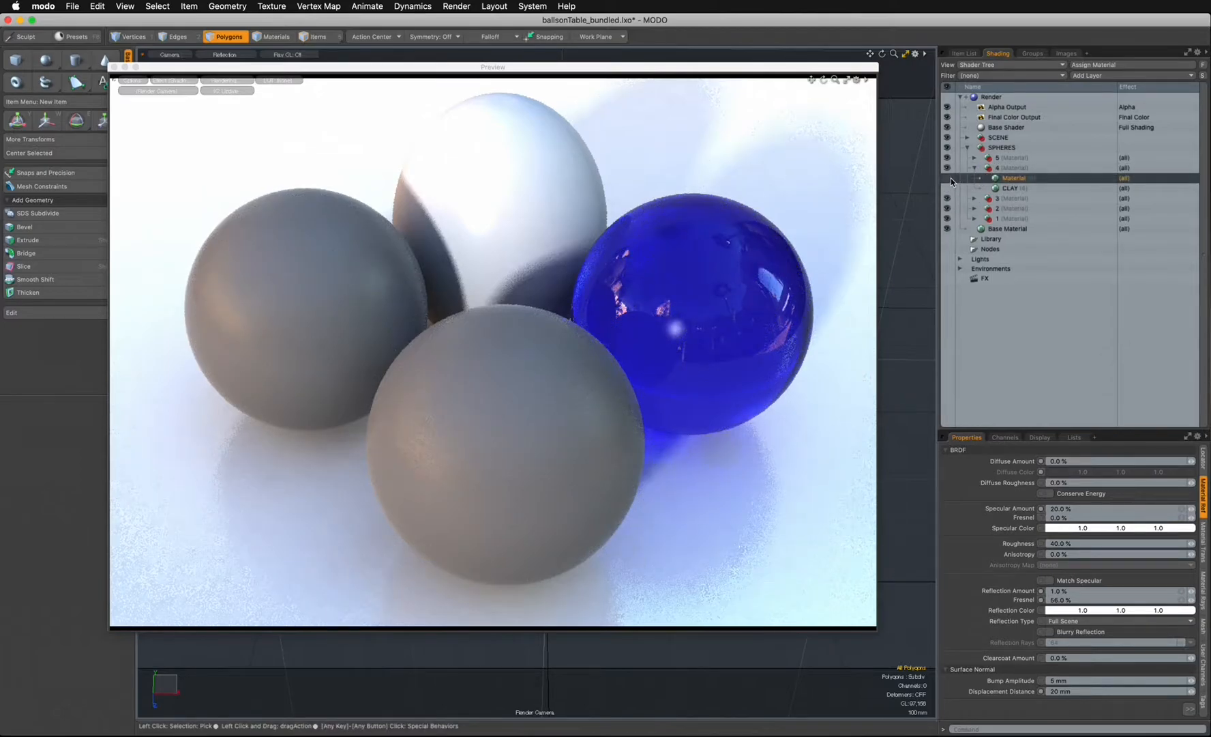
pyautogui.click(948, 178)
pyautogui.click(948, 178)
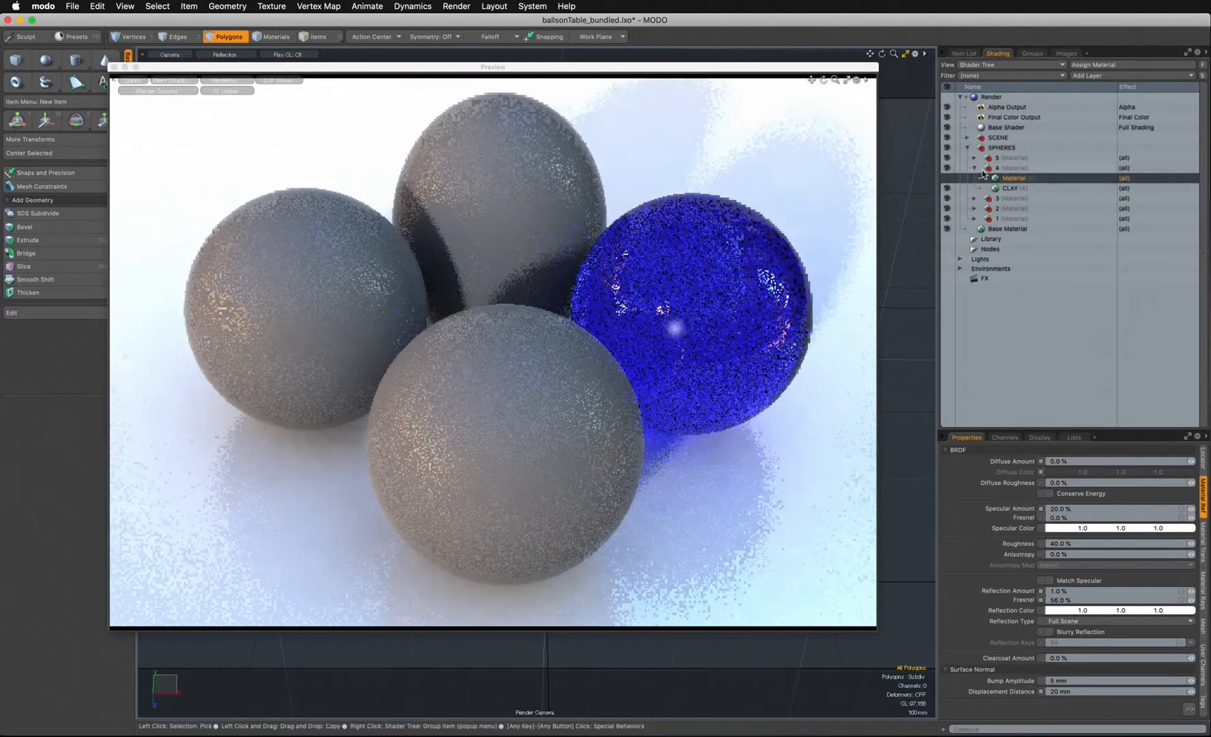
pyautogui.click(976, 168)
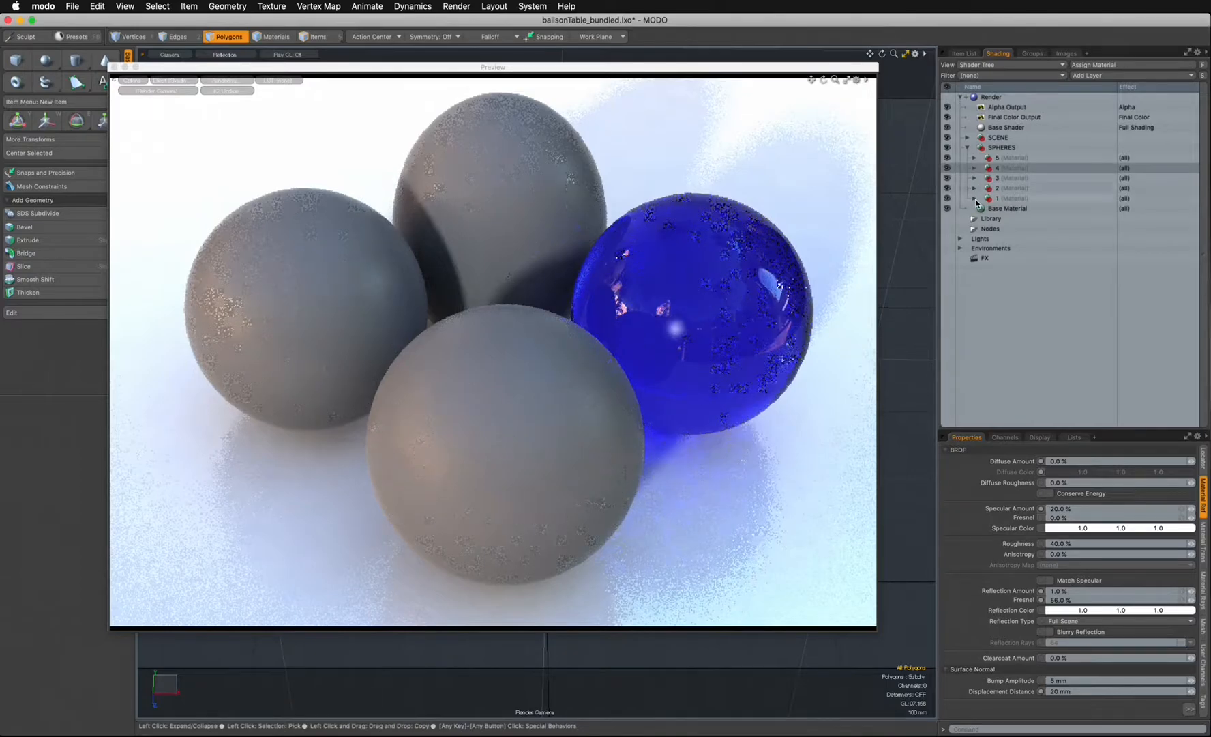
# - Delete the Base Material from the Shader Tree and turn off material group 5
pyautogui.click(1009, 210)
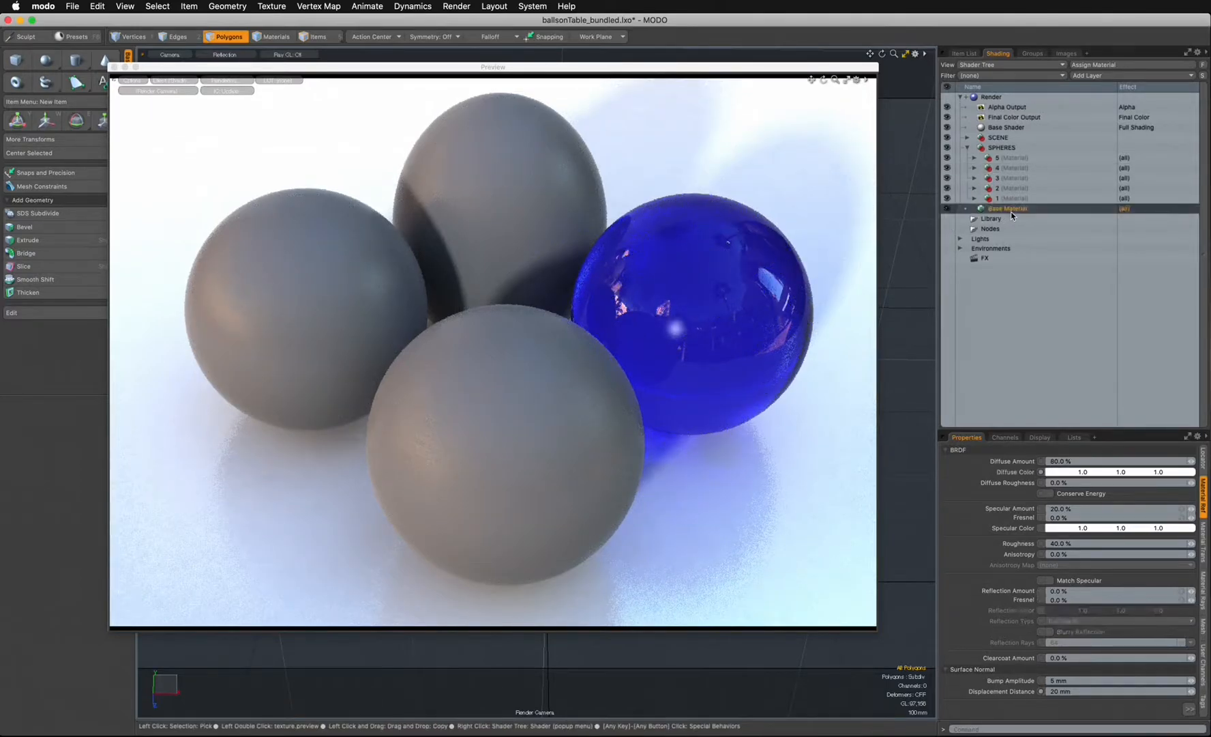
pyautogui.rightClick(1013, 208)
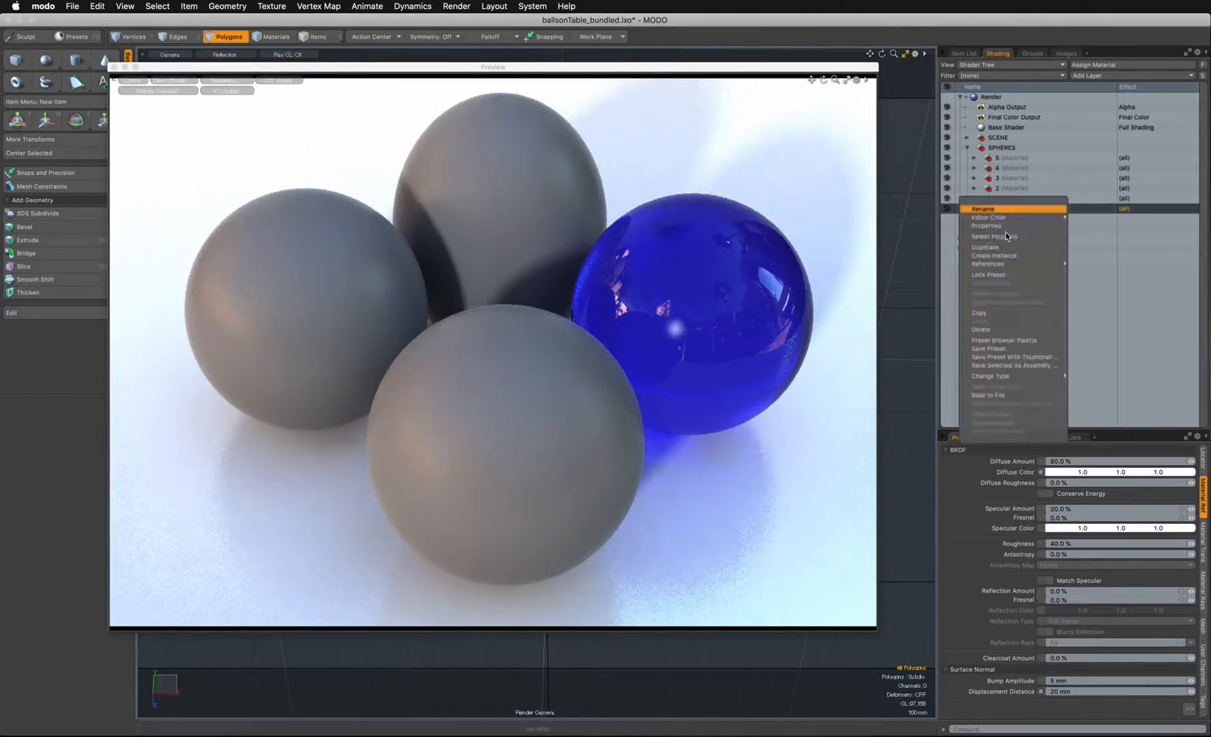
pyautogui.click(990, 328)
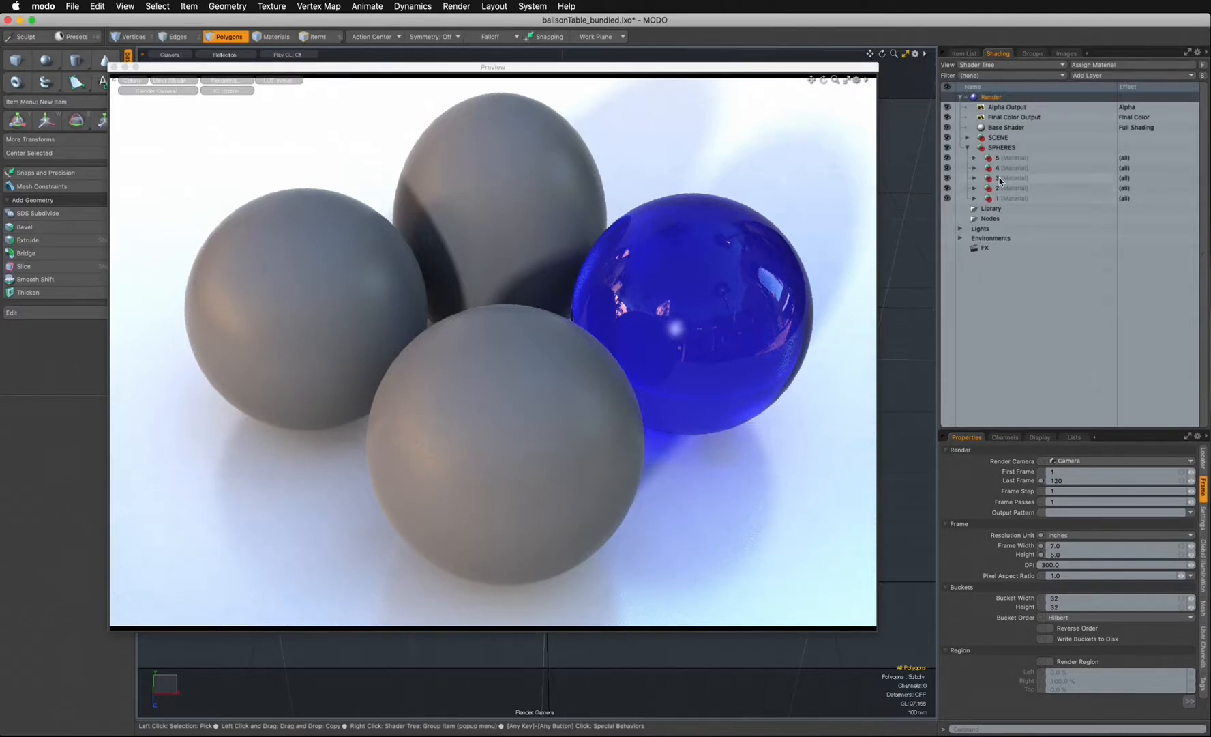
pyautogui.click(947, 157)
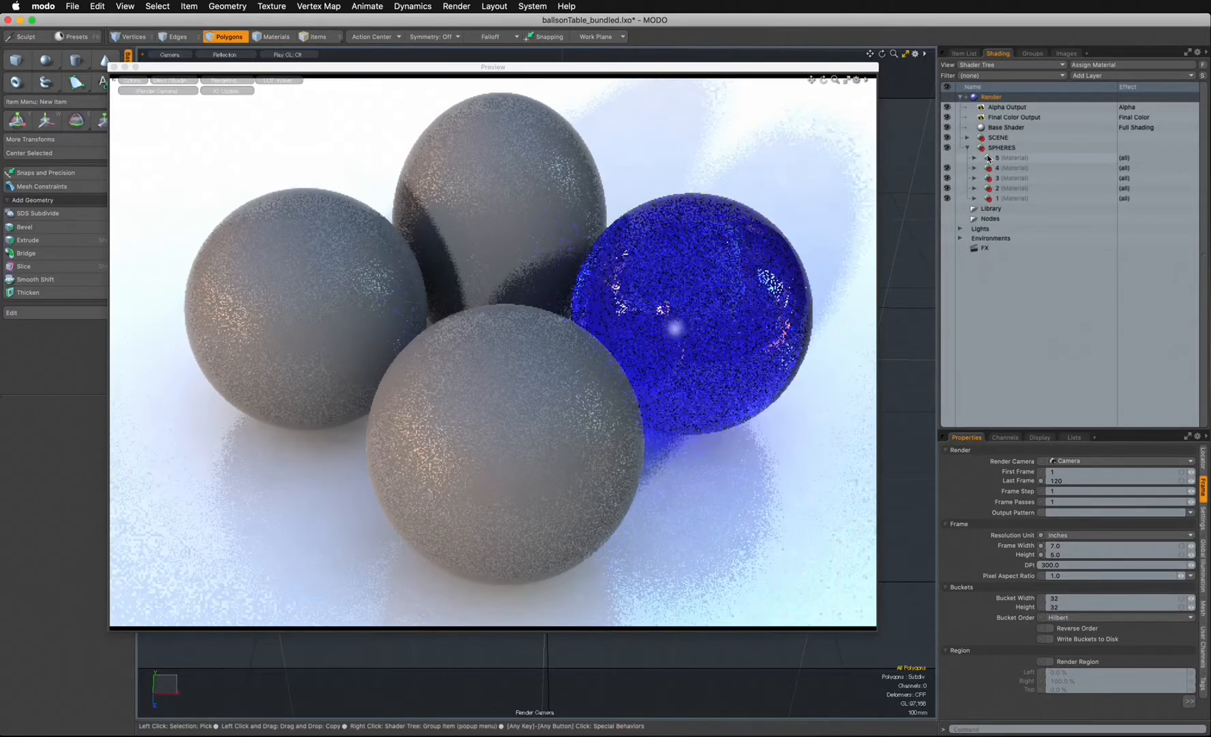
# - Turn off the COLOR GLASS layer in material group 1 and show the transparency properties of COLOR GLASS 02
pyautogui.click(976, 198)
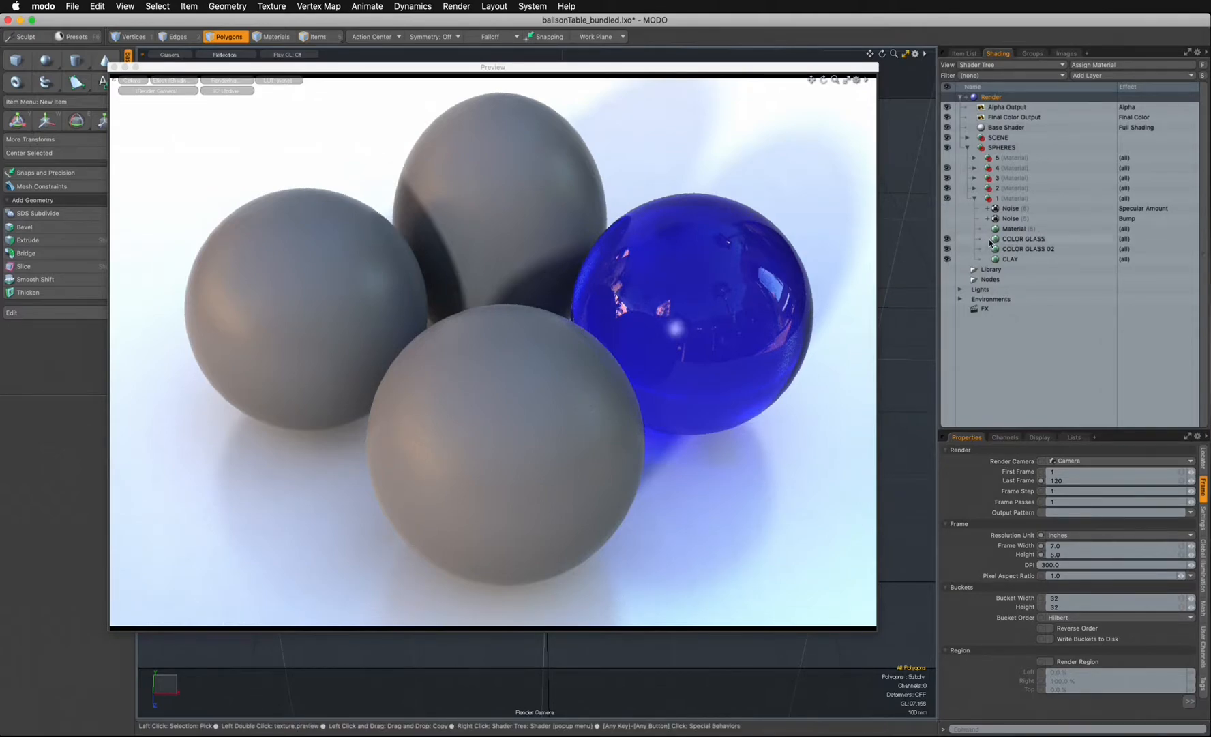
pyautogui.click(1023, 240)
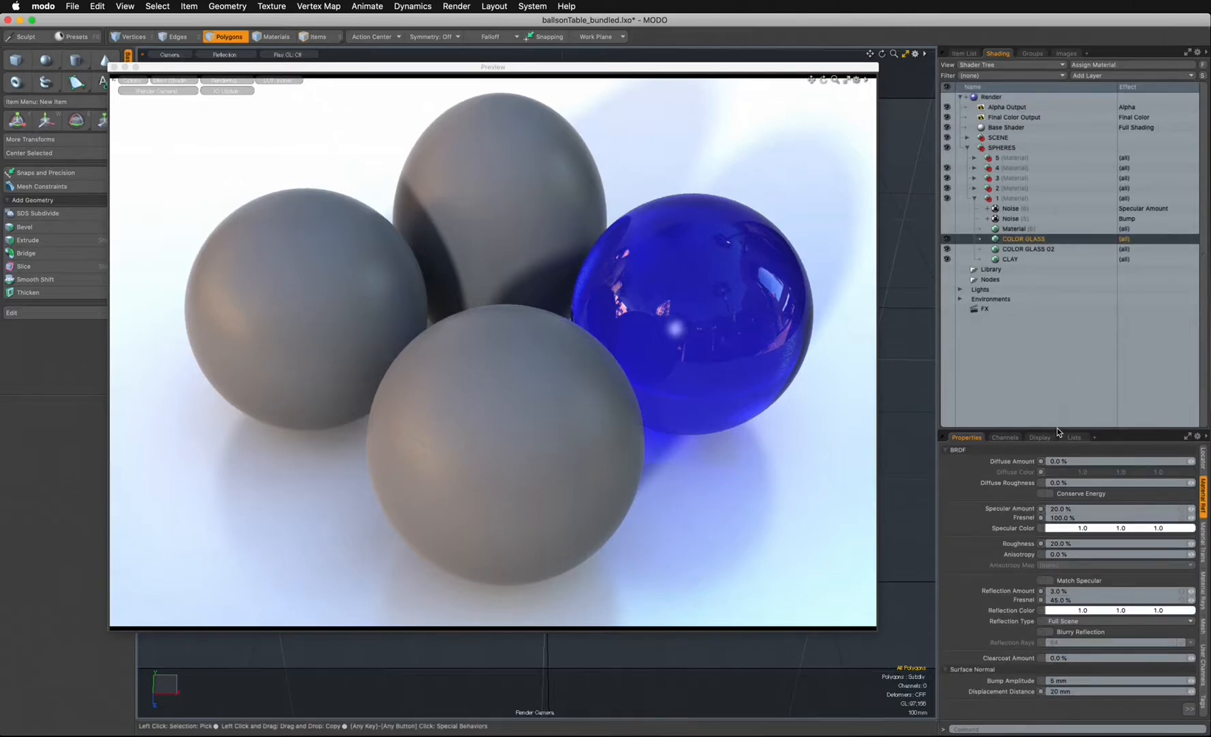
pyautogui.moveTo(1057, 428); pyautogui.dragTo(1056, 381)
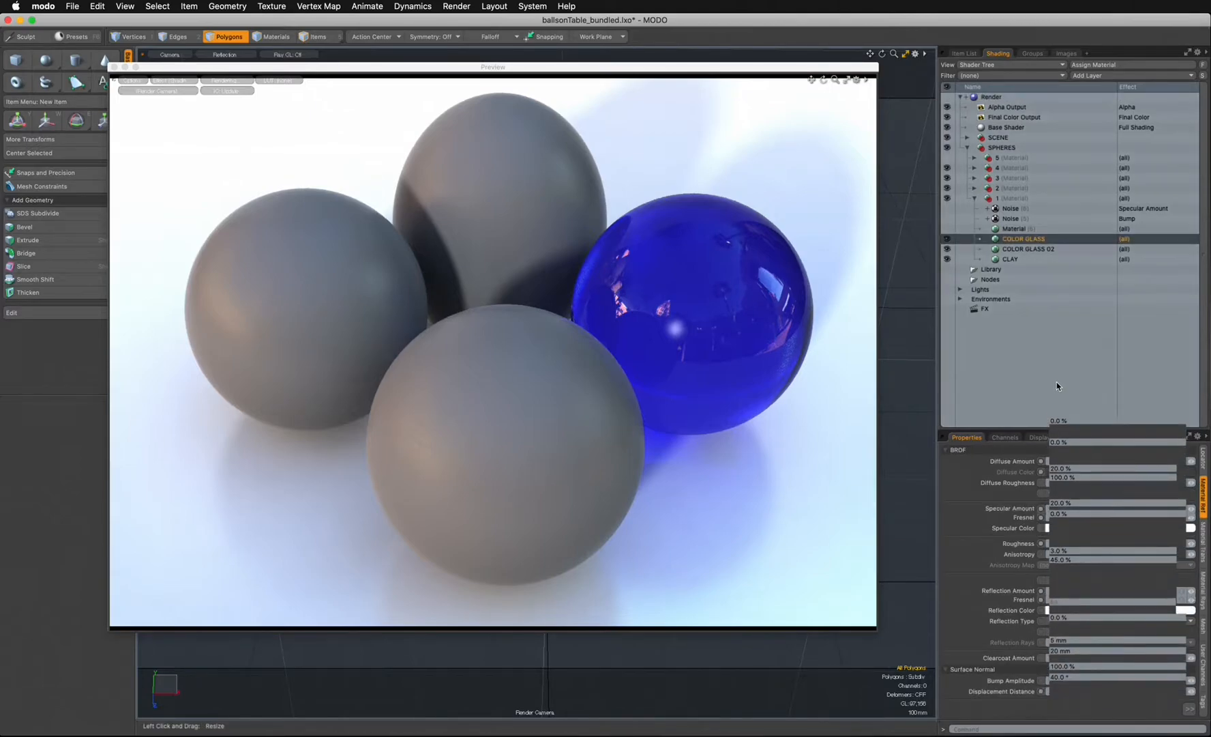
pyautogui.click(1023, 250)
pyautogui.click(947, 239)
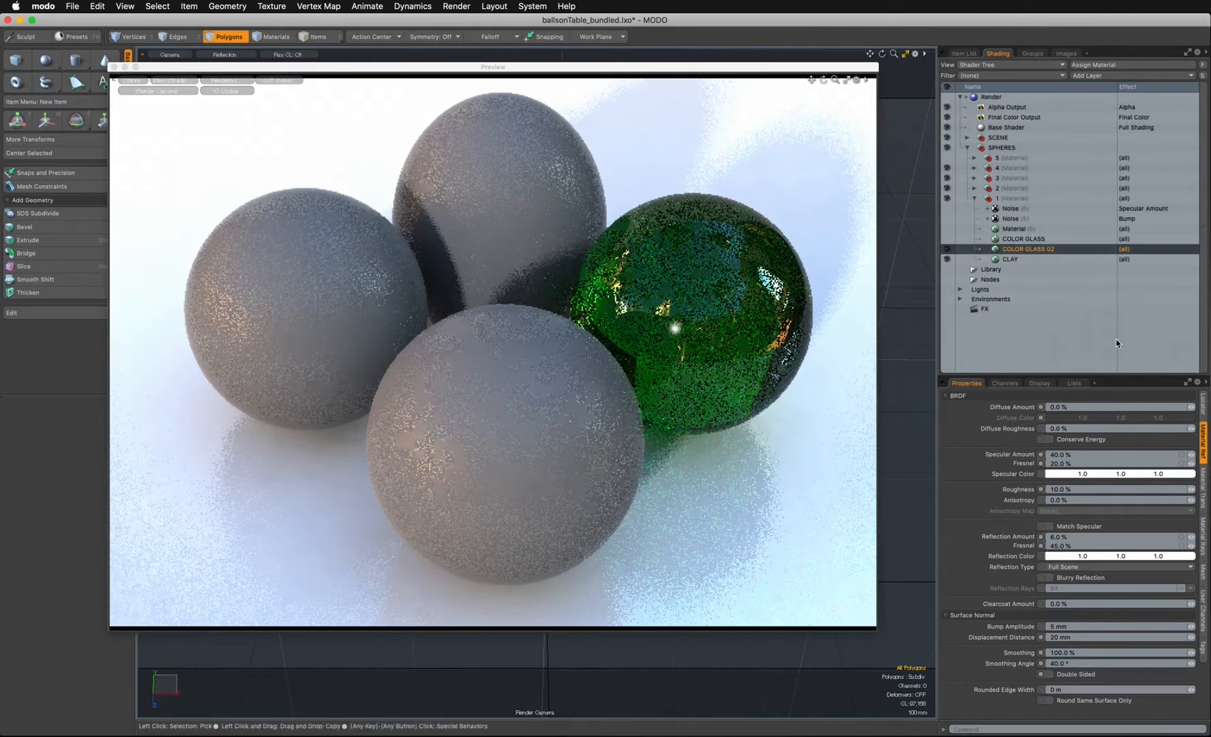
pyautogui.click(1204, 488)
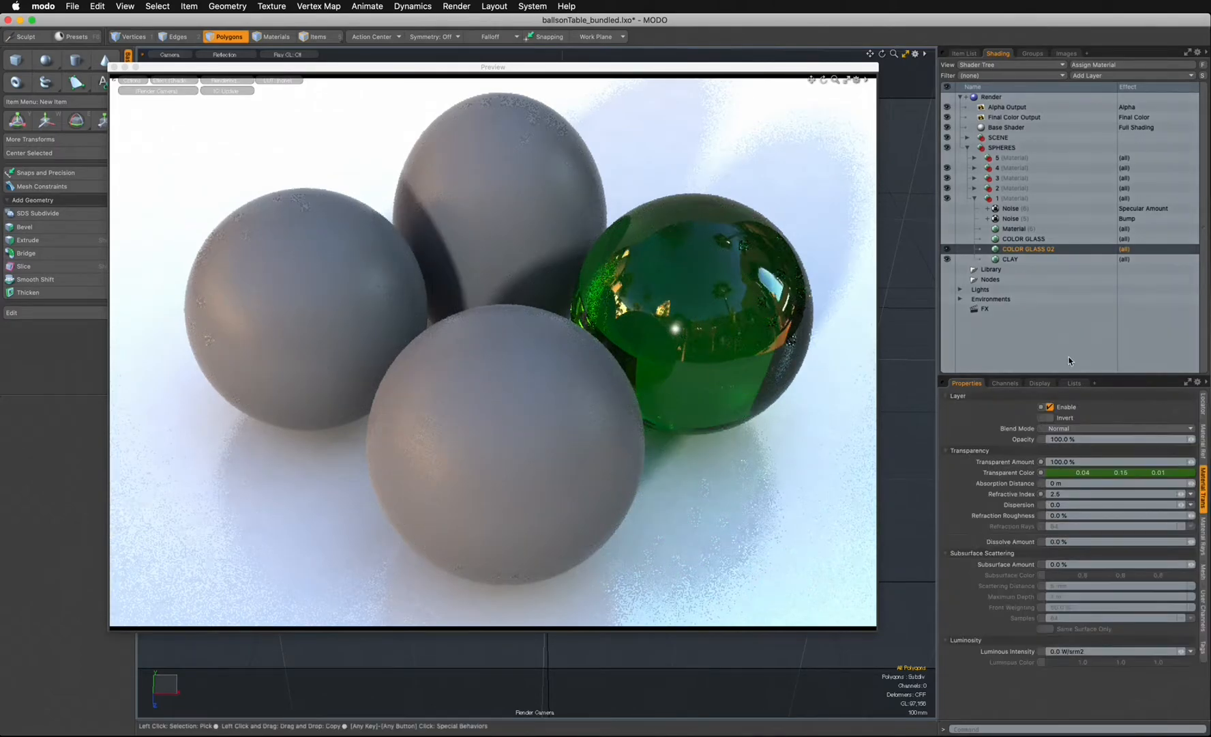
pyautogui.moveTo(1072, 377); pyautogui.dragTo(1069, 326)
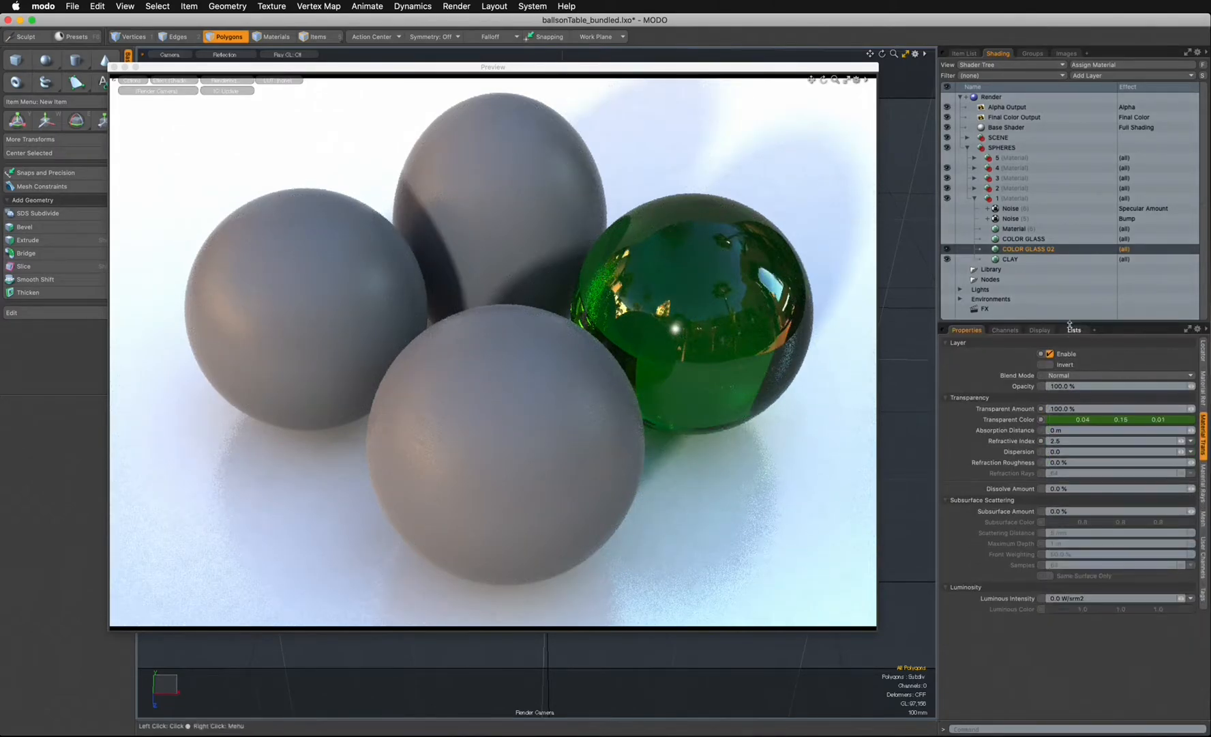
# - Duplicate the CLAY layer in material group 1, turn off COLOR GLASS 02 and enable the upper CLAY copy
pyautogui.click(1010, 261)
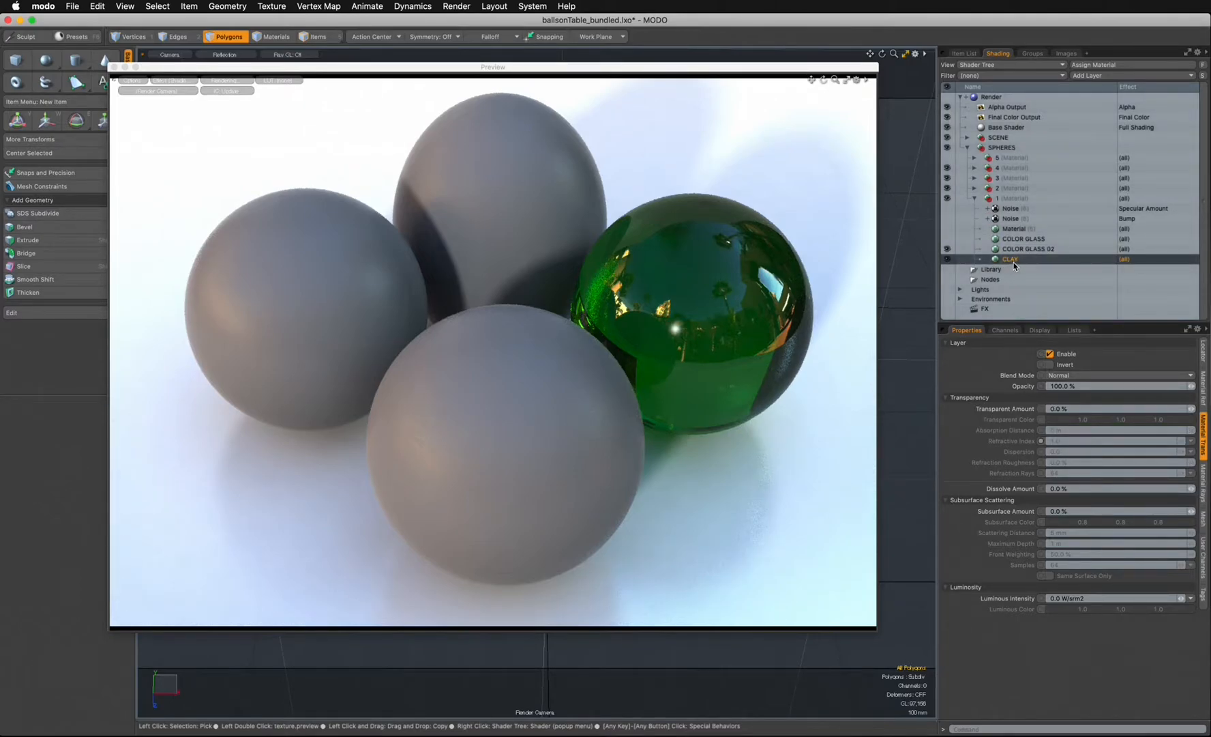
pyautogui.rightClick(1013, 260)
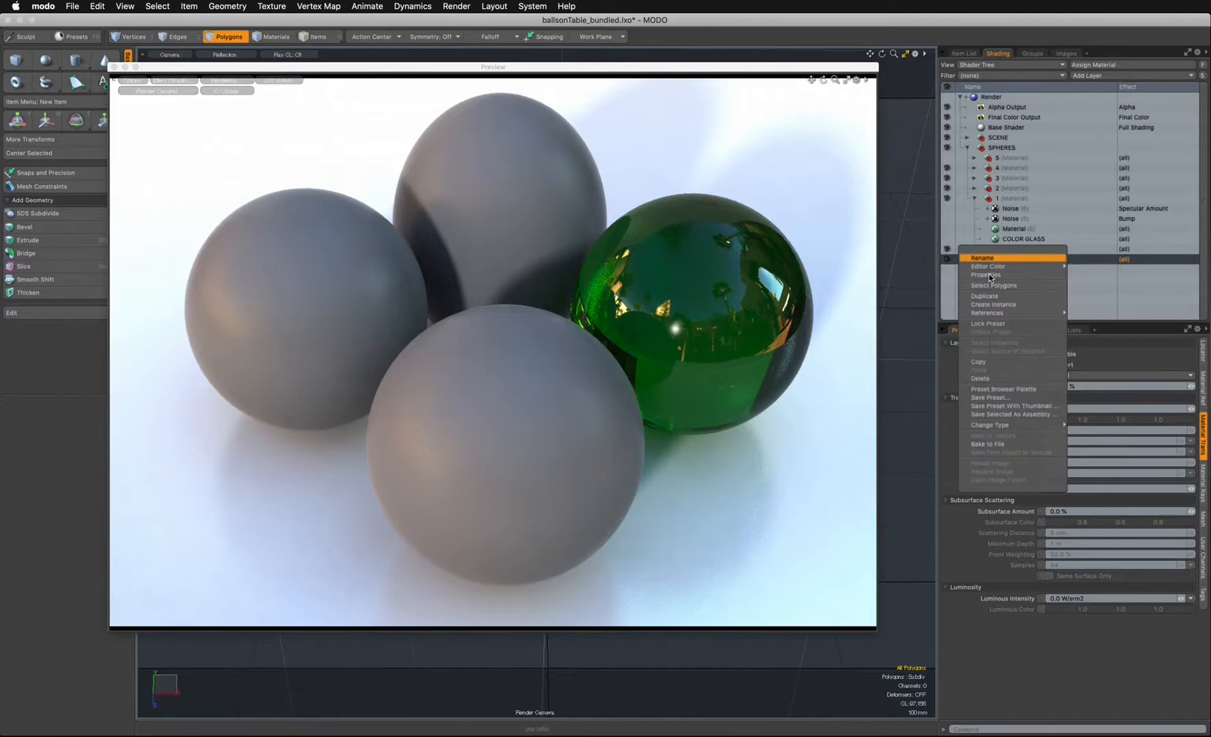
pyautogui.click(985, 296)
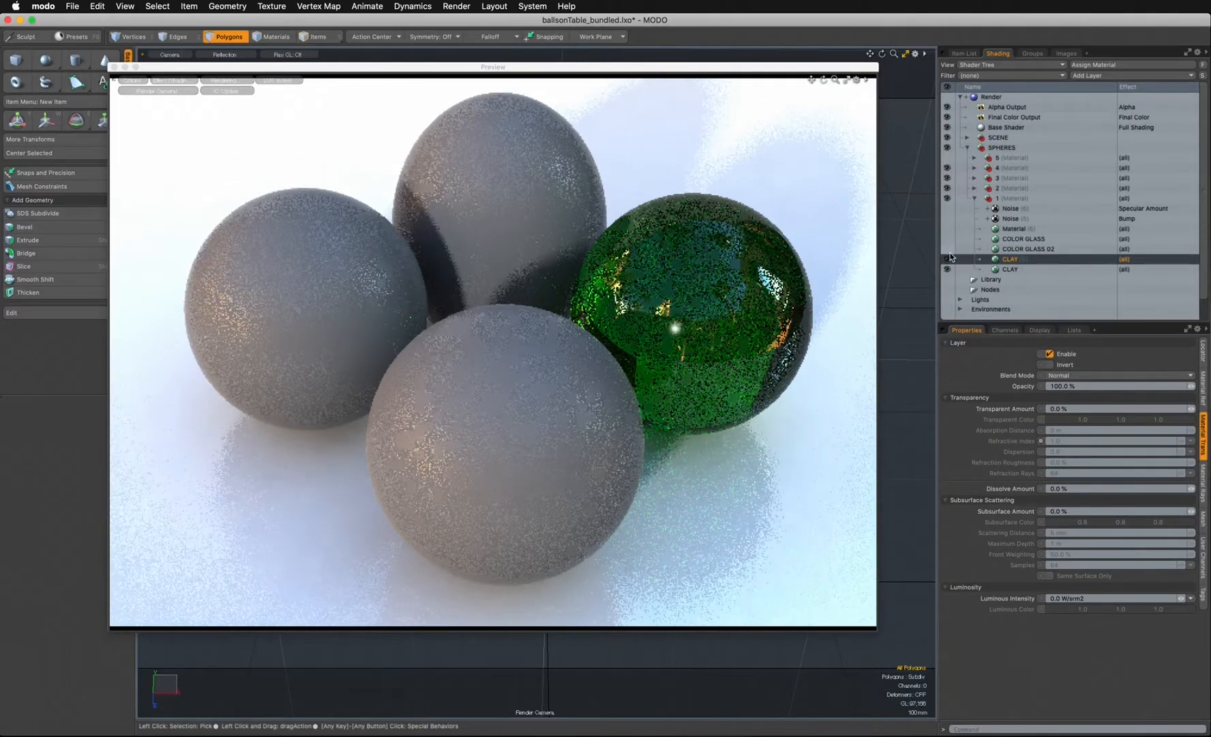
# - Set the upper CLAY copy's Diffuse Amount to 0% and disable its Blurry Reflection
pyautogui.click(1202, 387)
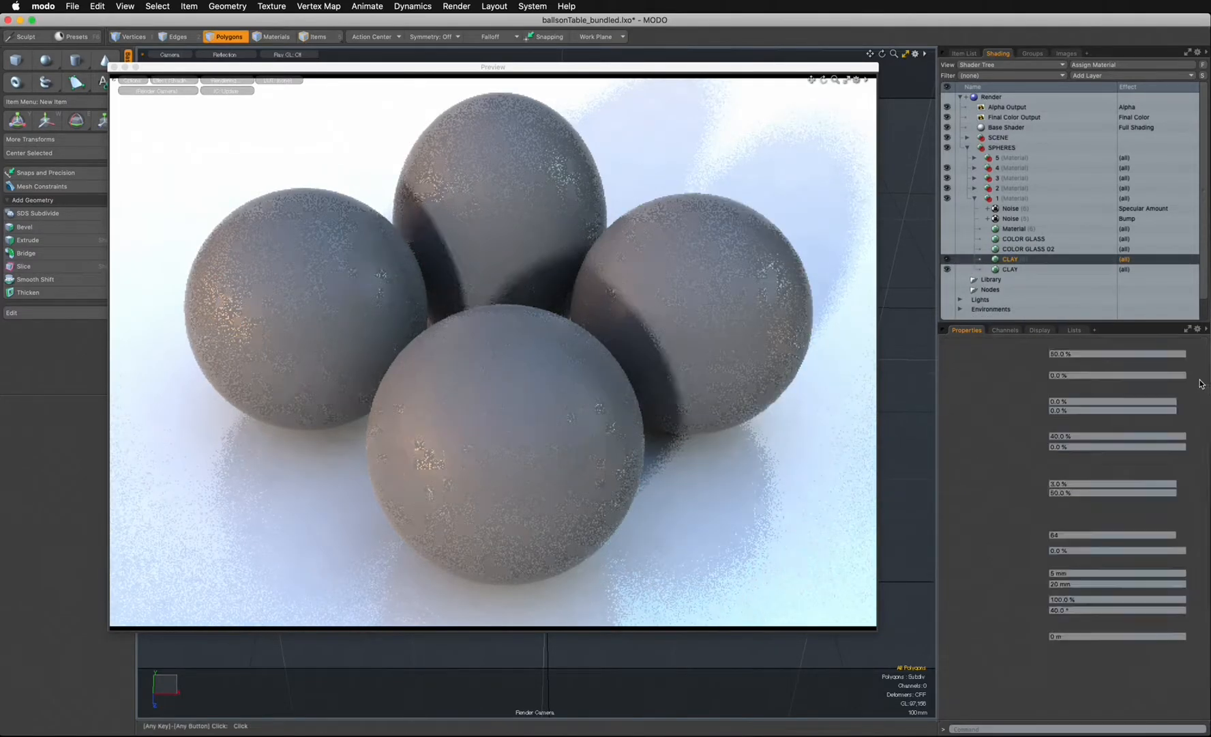
pyautogui.click(1063, 353)
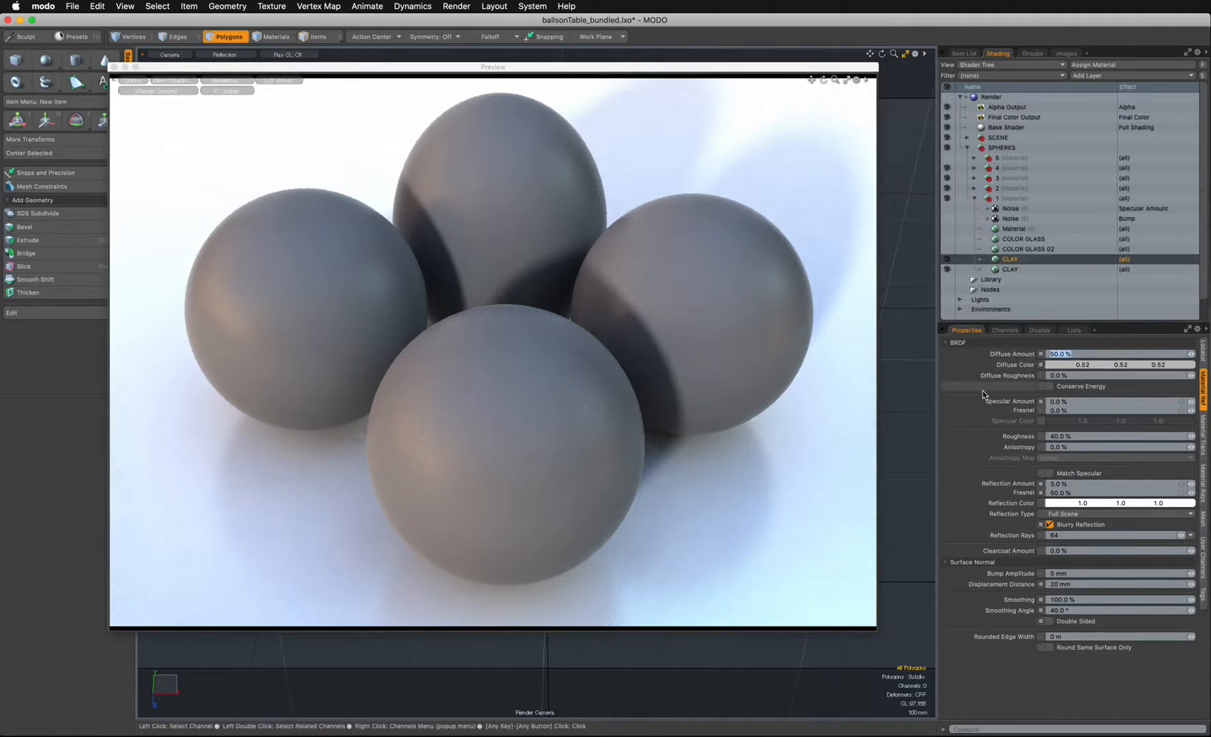
pyautogui.write('0')
pyautogui.press('Return')
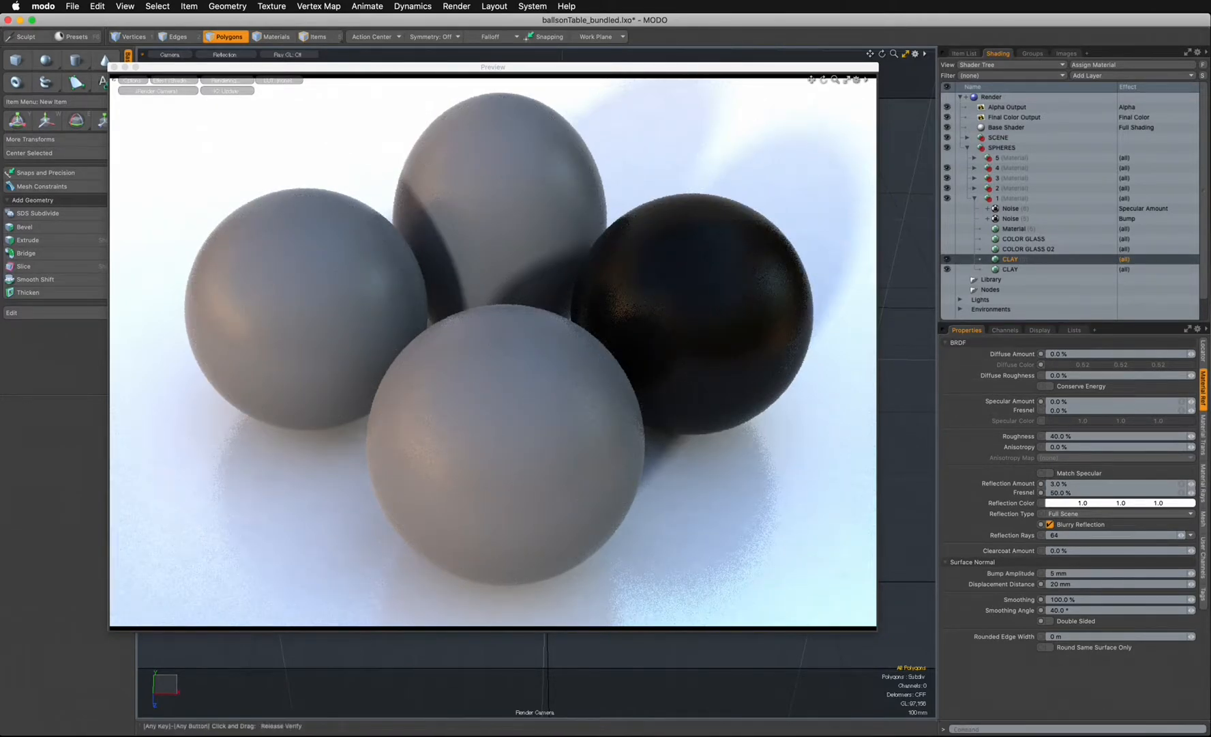
pyautogui.click(1050, 524)
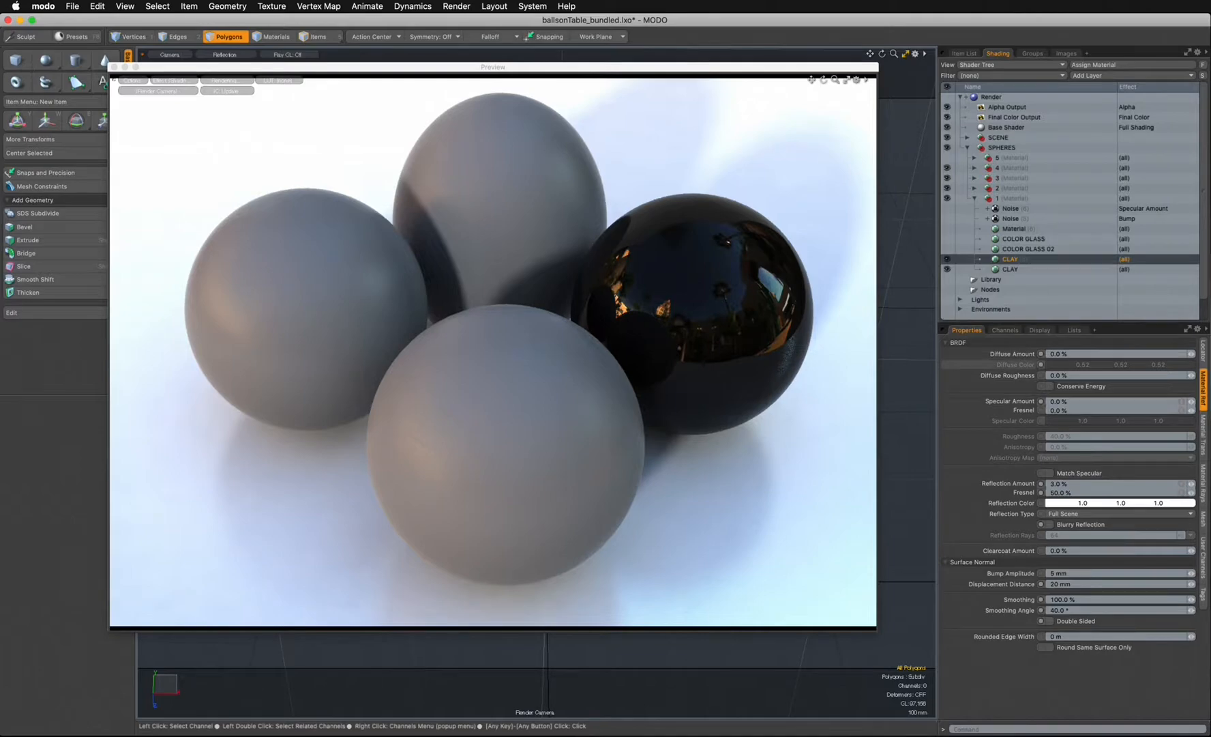
# - Try Specular Amounts of 90% and 20% on the upper CLAY copy and restore the amount to 0%
pyautogui.click(1058, 401)
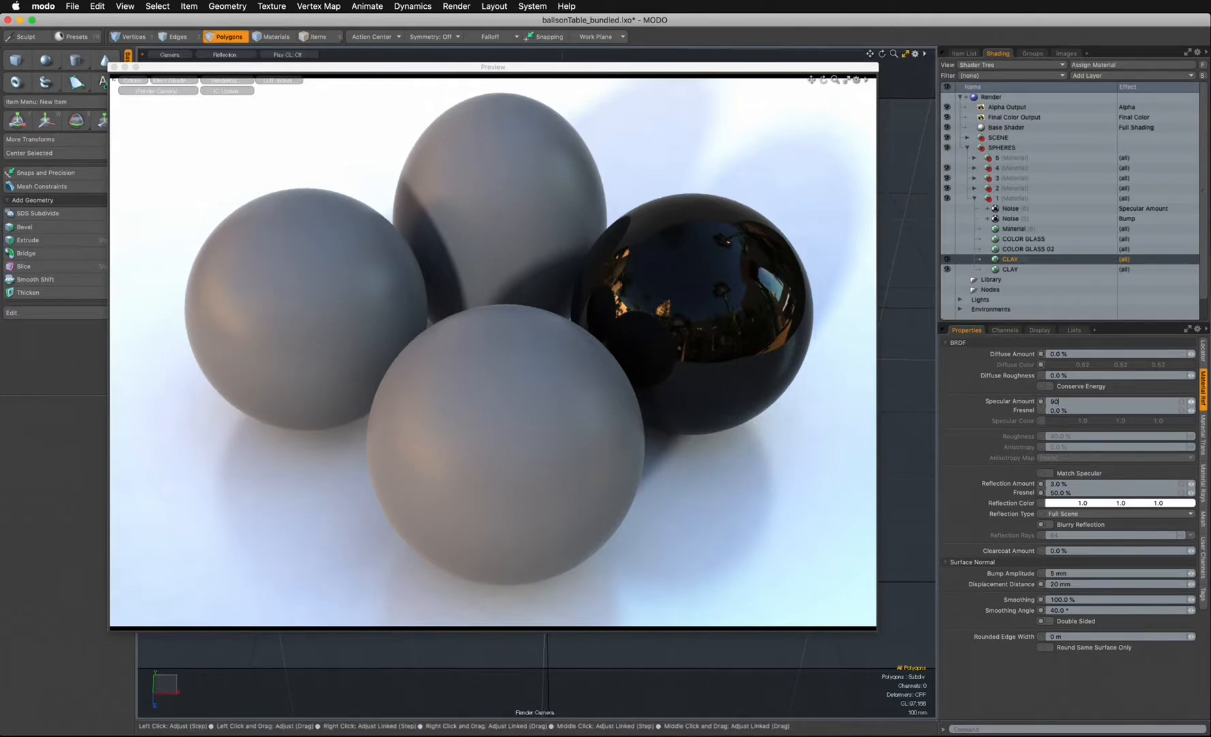
pyautogui.write('90')
pyautogui.press('Return')
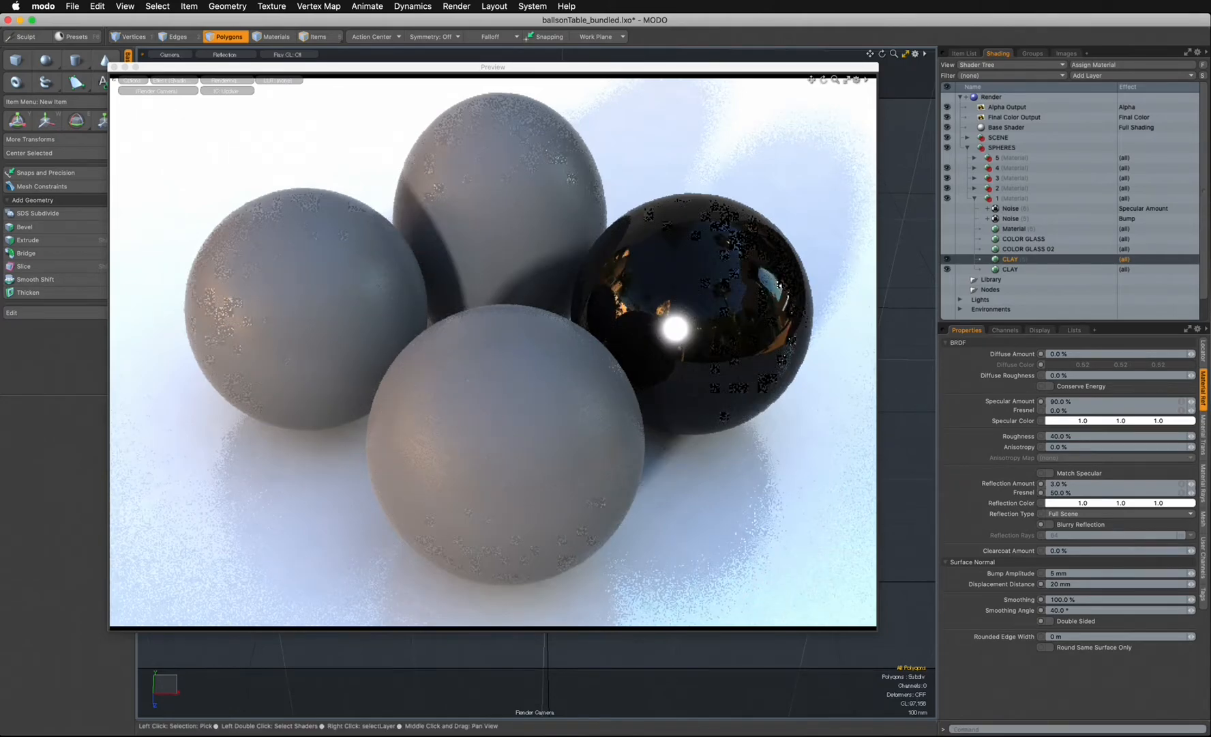
pyautogui.click(1056, 401)
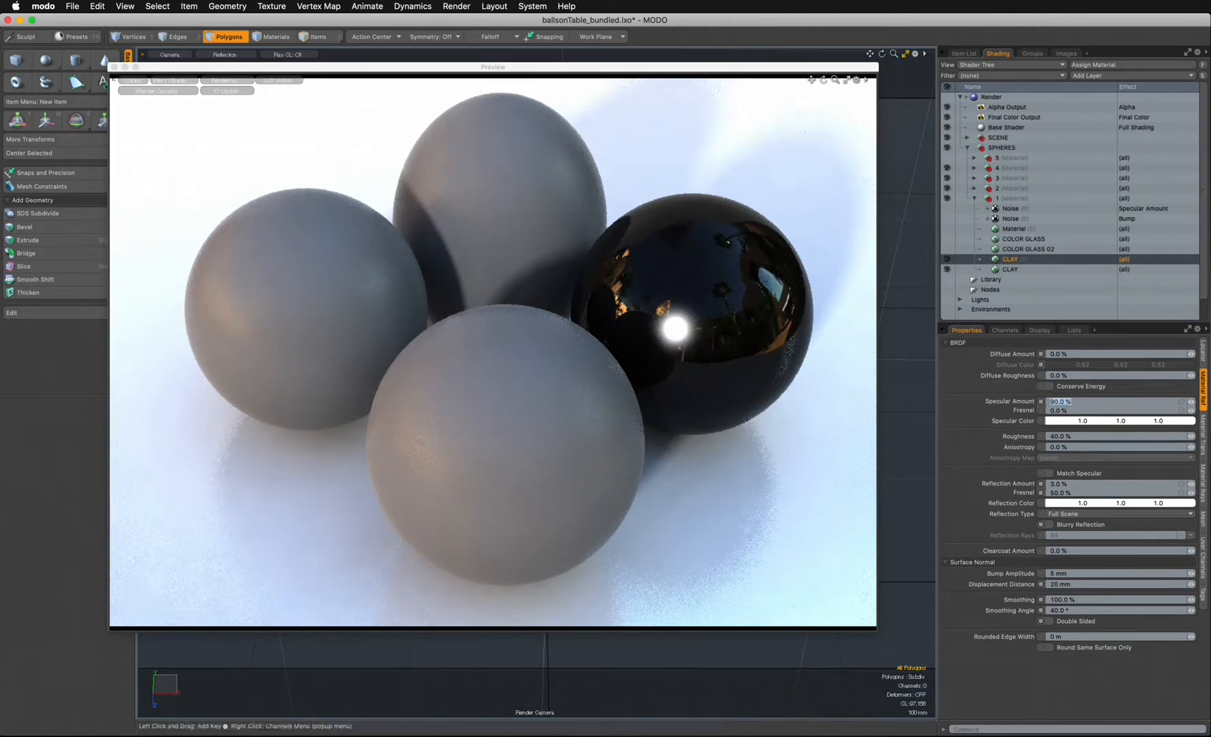
pyautogui.write('20')
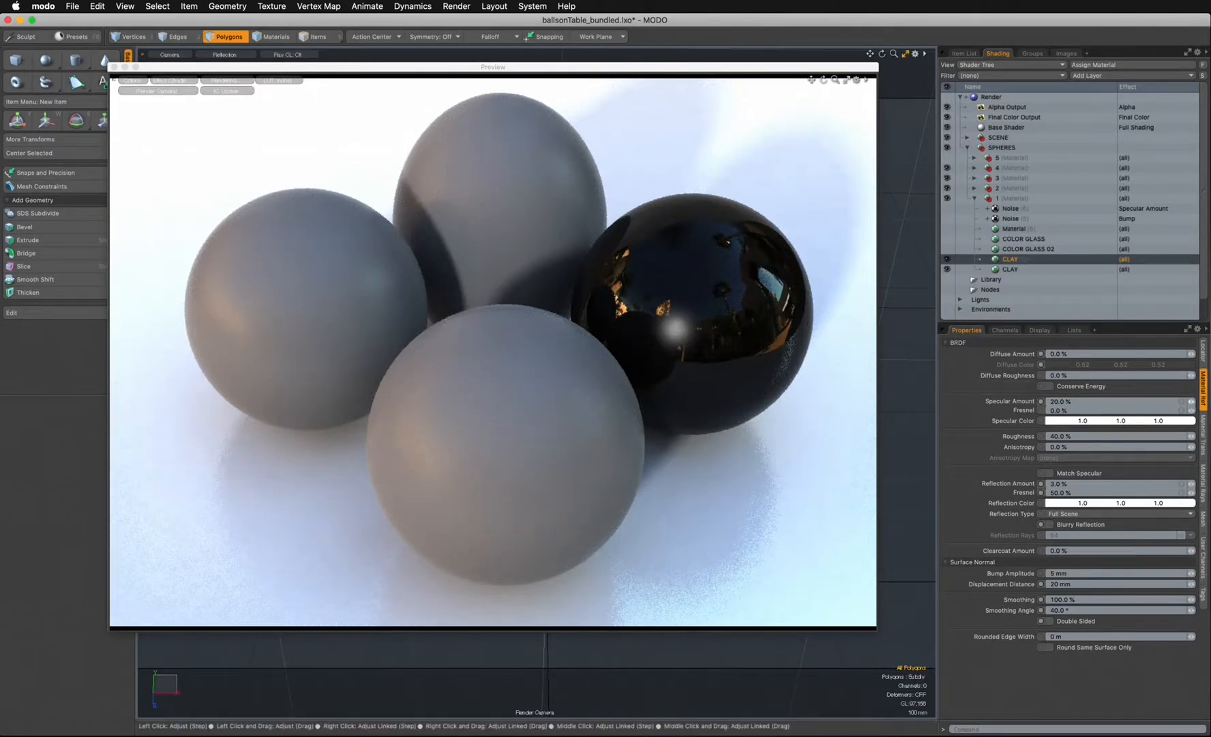
pyautogui.moveTo(1073, 401); pyautogui.dragTo(1042, 401)
pyautogui.write('0')
pyautogui.press('Return')
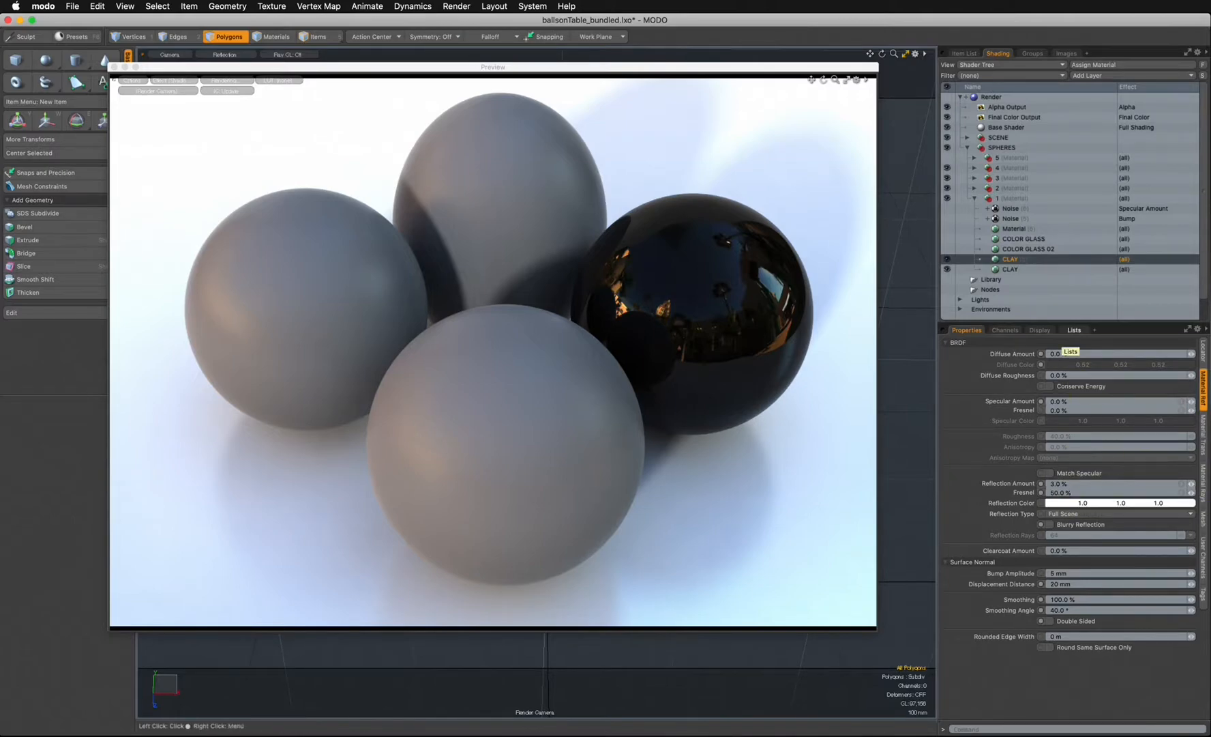
# - Set the upper CLAY copy's Transparent Amount to 100% in its transparency properties
pyautogui.moveTo(1091, 322); pyautogui.dragTo(1091, 306)
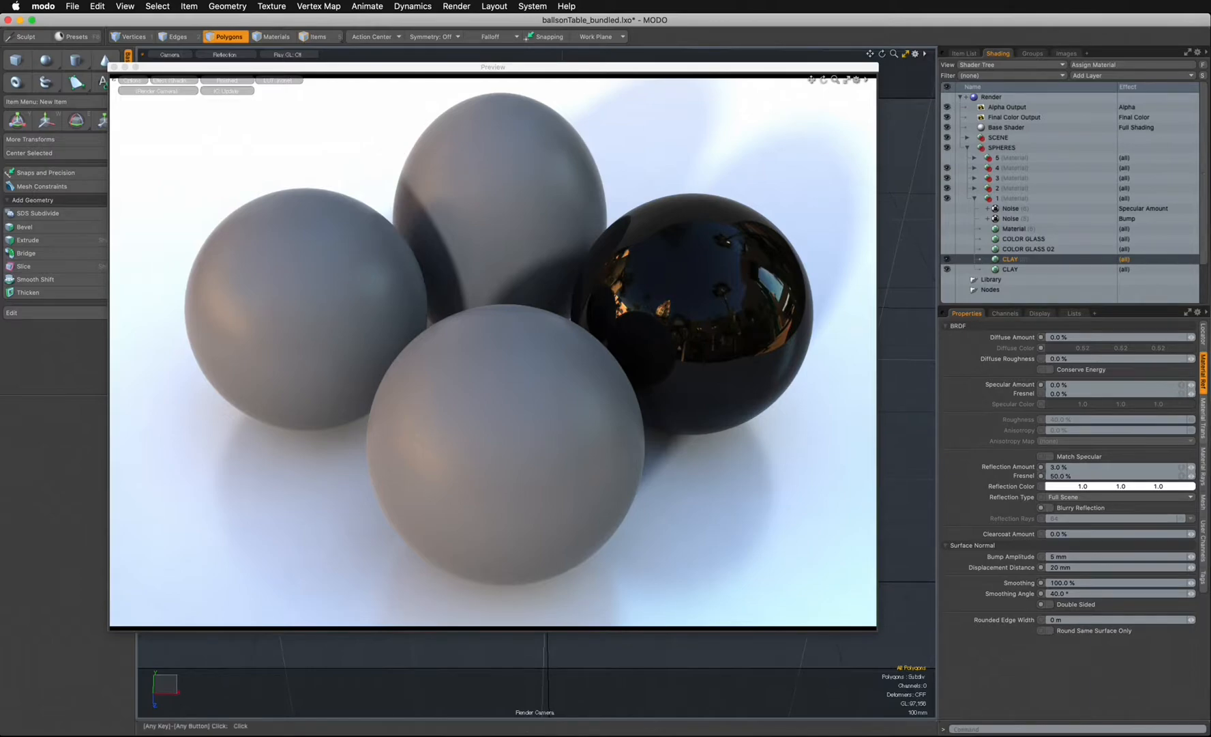
pyautogui.click(1203, 418)
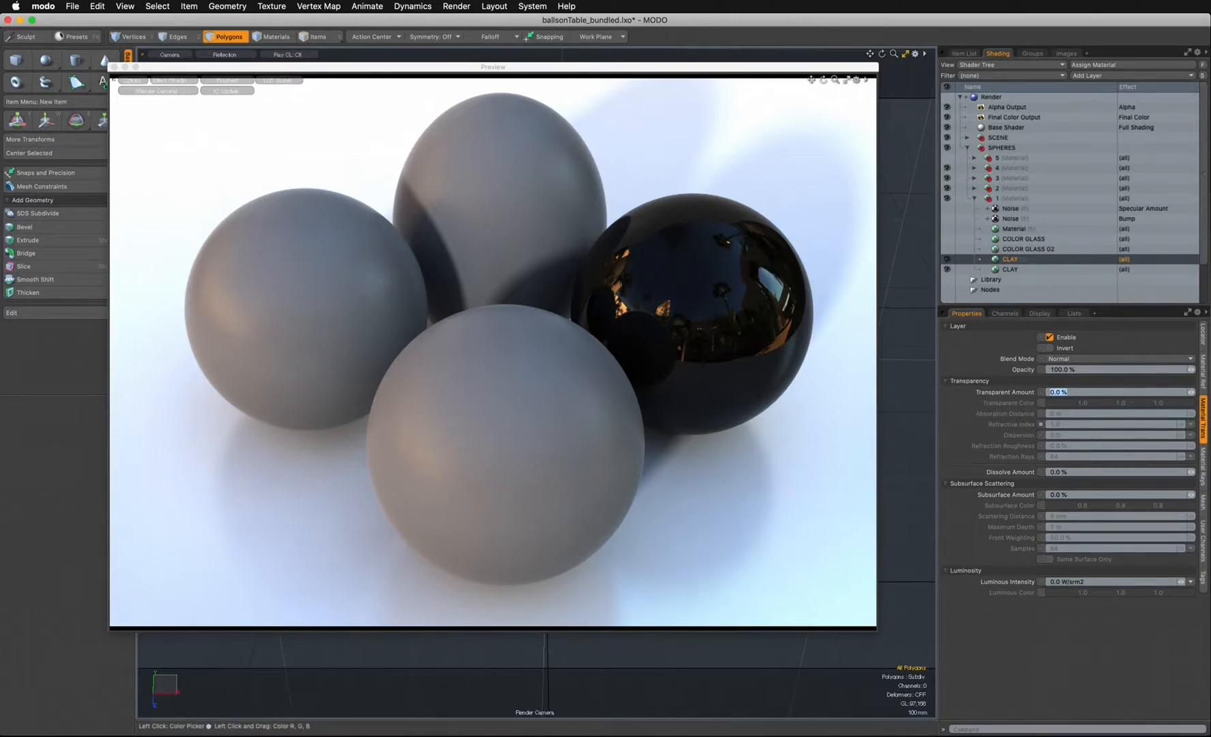
pyautogui.write('00')
pyautogui.press('Return')
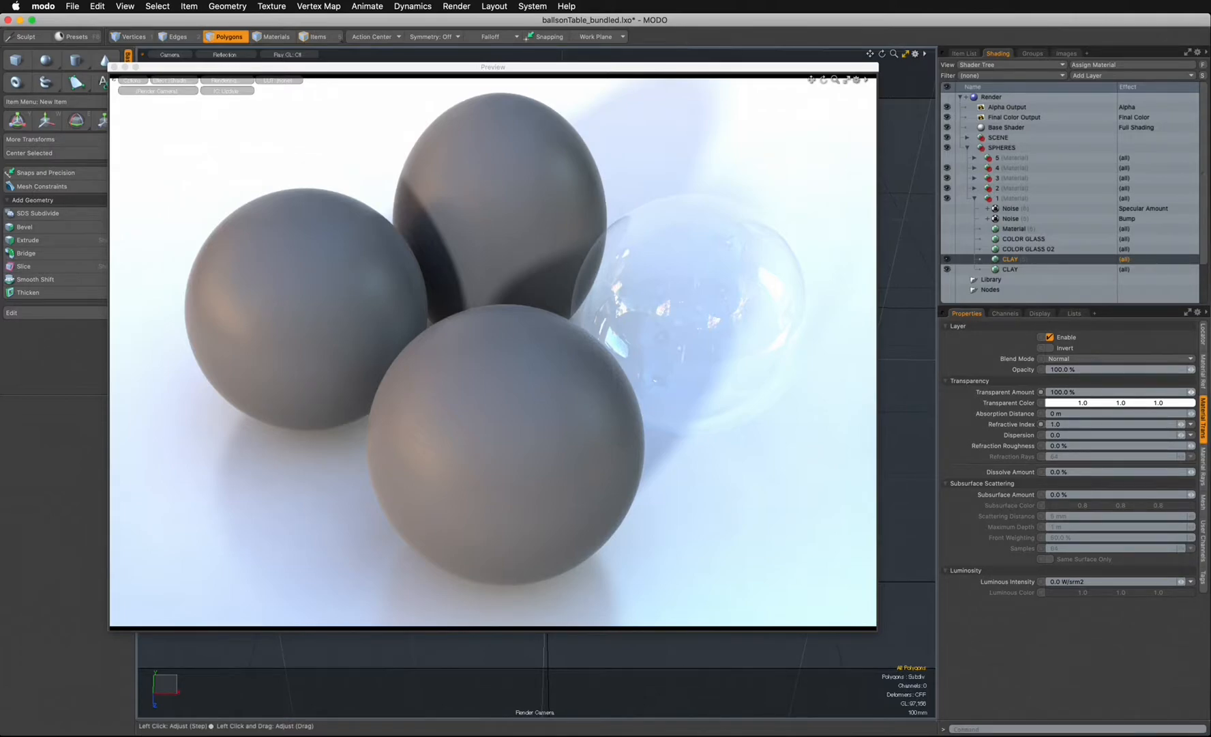
# - Apply the Quartz refractive index preset of 1.553 to the upper CLAY copy
pyautogui.click(1190, 425)
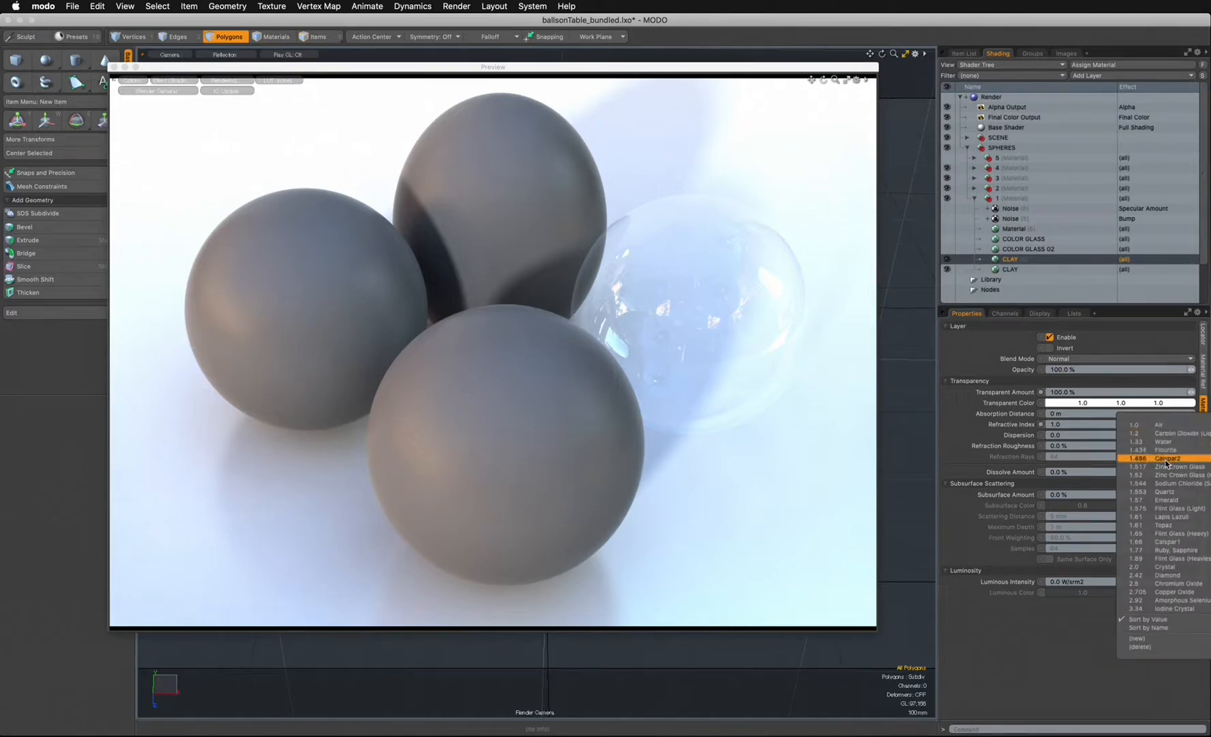
pyautogui.click(1166, 492)
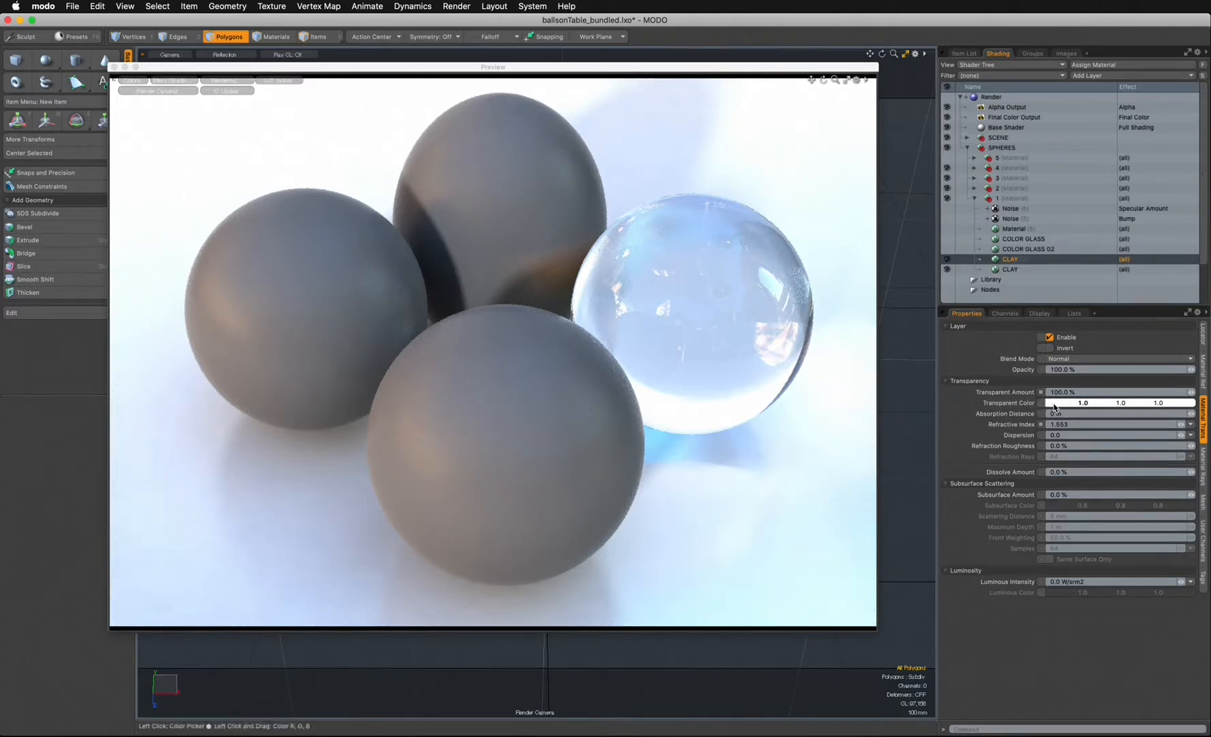
# - Enable COLOR GLASS 02 and COLOR GLASS in turn to compare them with the clear glass, and turn both off again
pyautogui.click(948, 249)
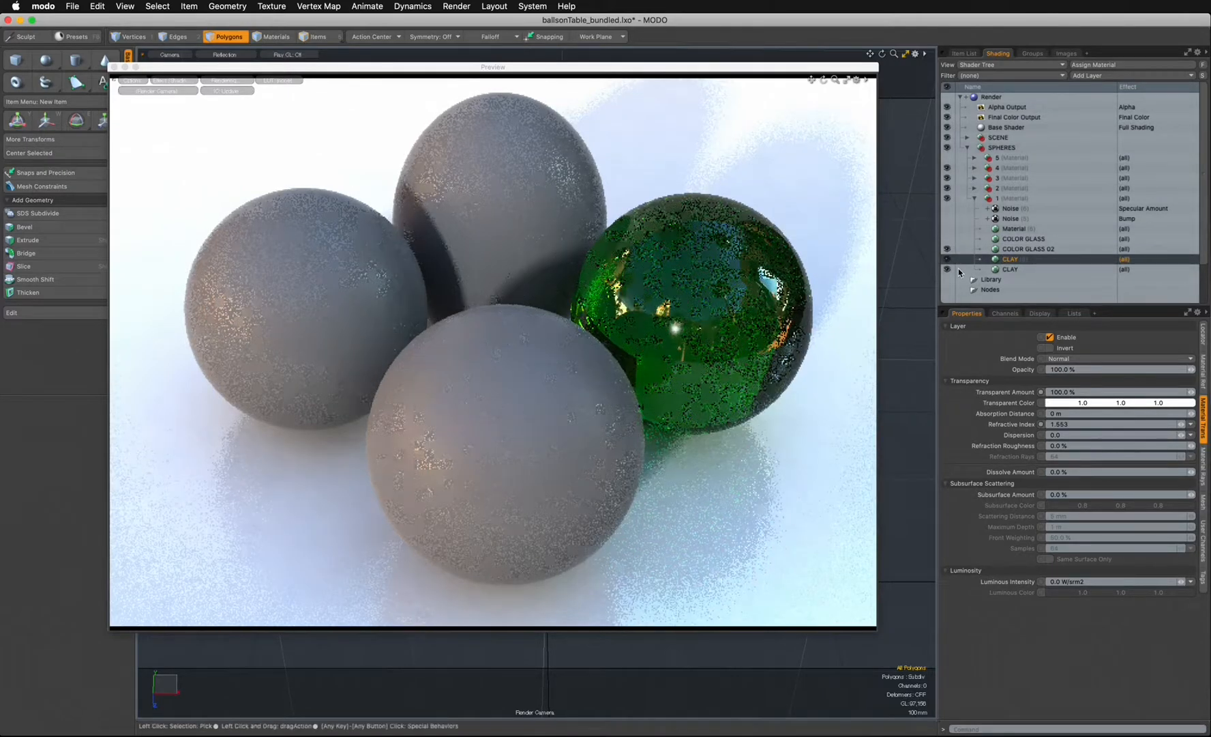
pyautogui.click(948, 238)
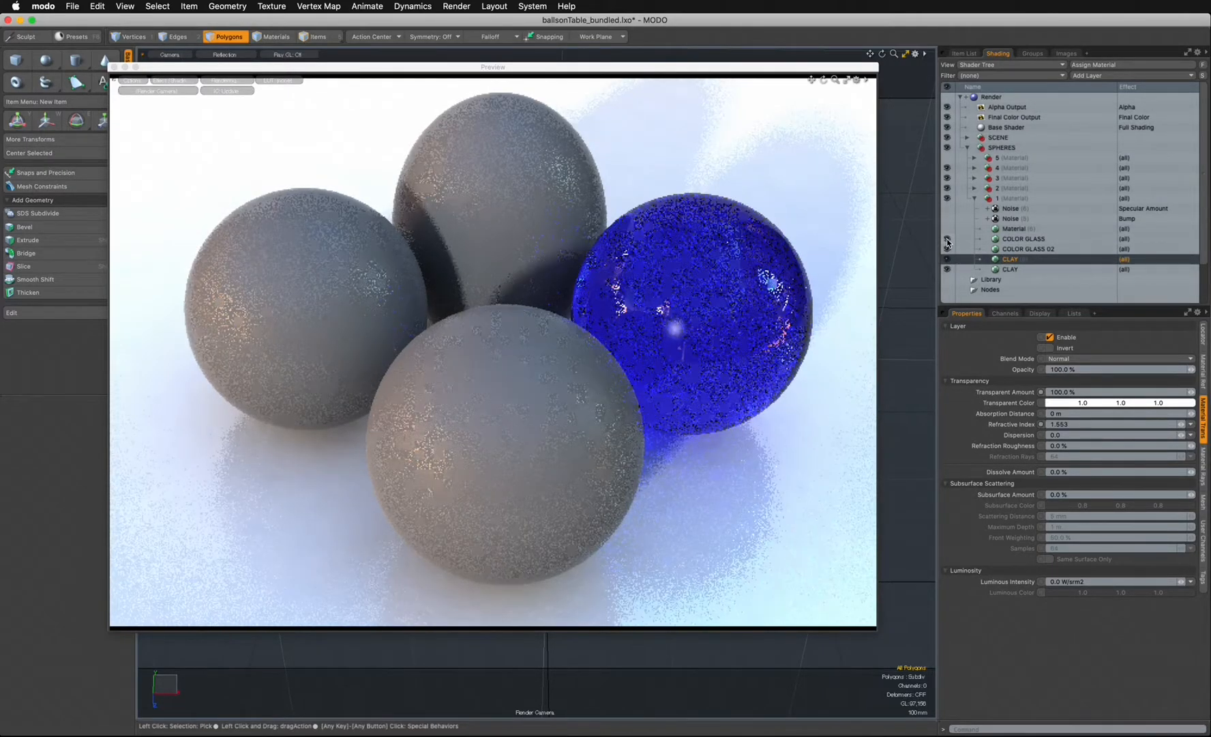
pyautogui.click(948, 239)
pyautogui.click(947, 248)
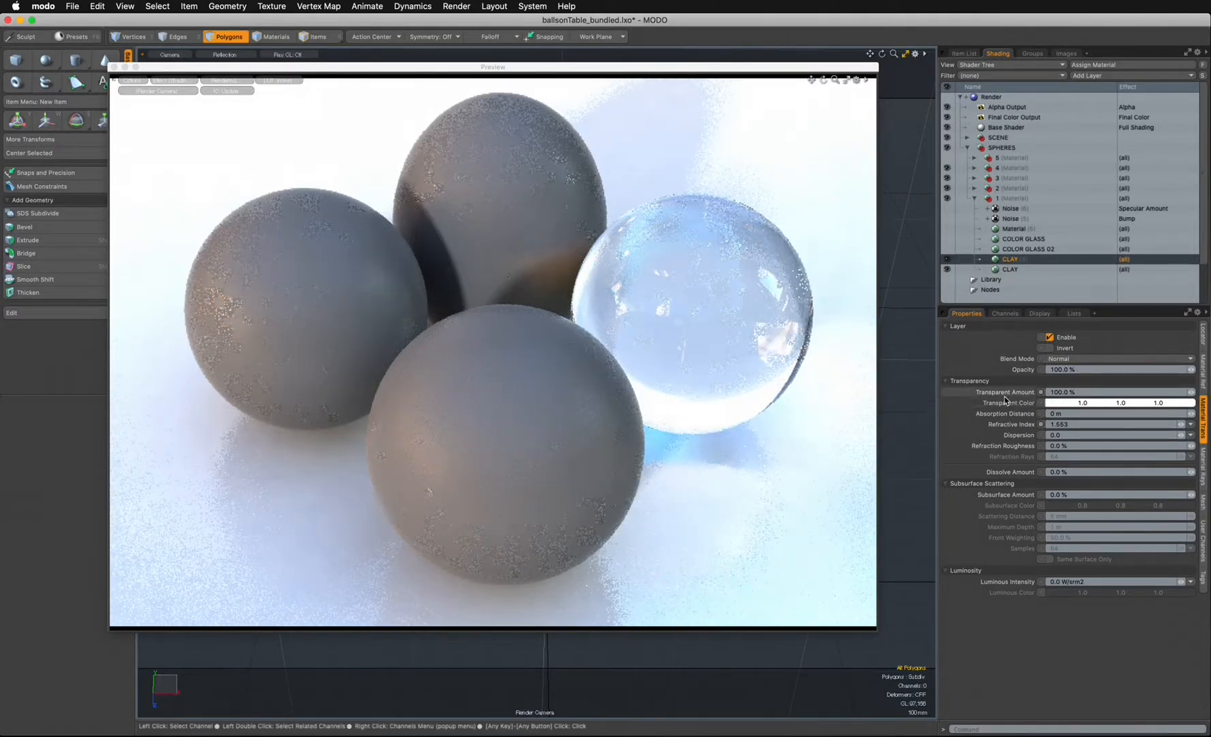
# - Set the upper CLAY copy's Transparent Color to red (1.0, 0.09, 0.12) and its Refractive Index to the 1.486 Calspar2 preset
pyautogui.click(1061, 407)
pyautogui.moveTo(792, 325); pyautogui.dragTo(828, 331)
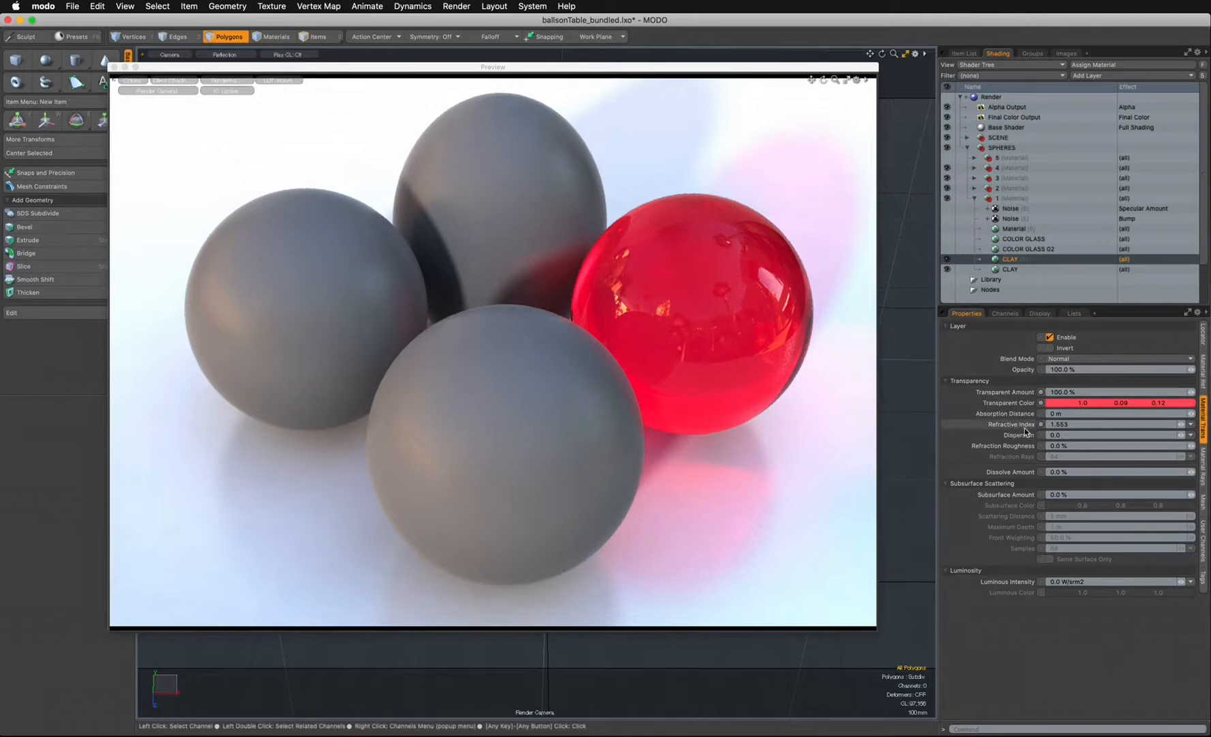
pyautogui.click(1192, 424)
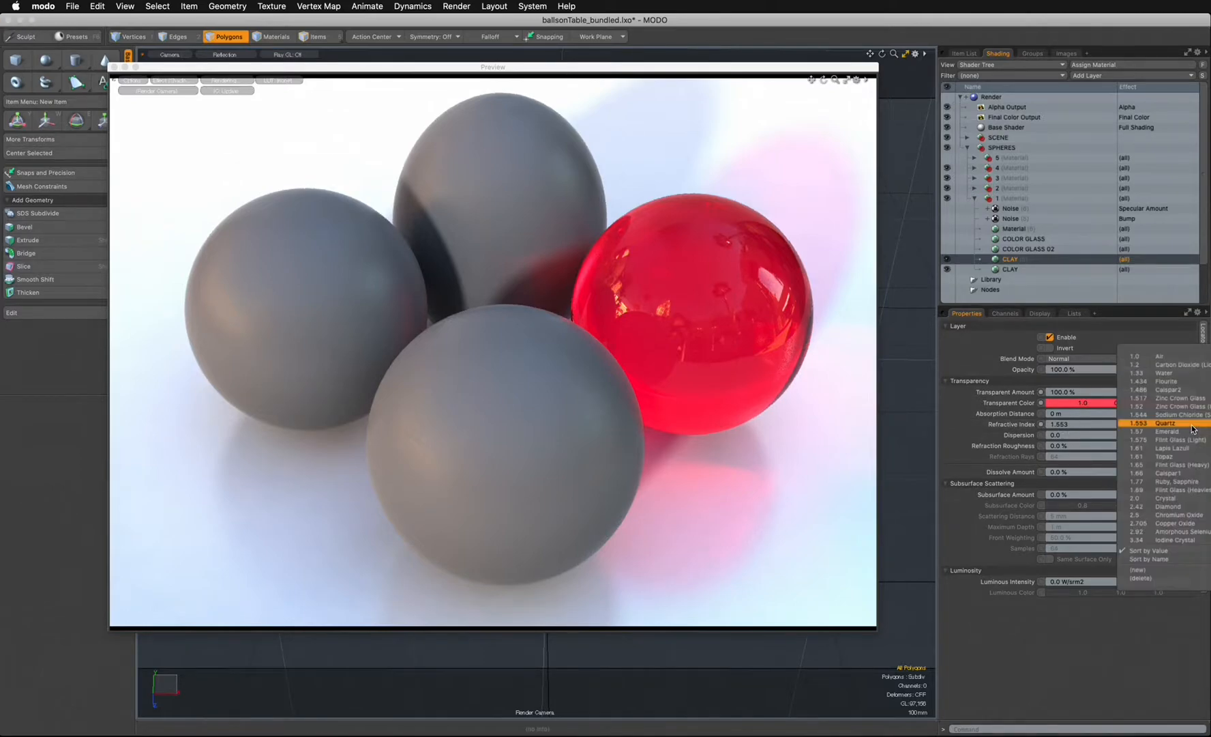
pyautogui.click(1160, 399)
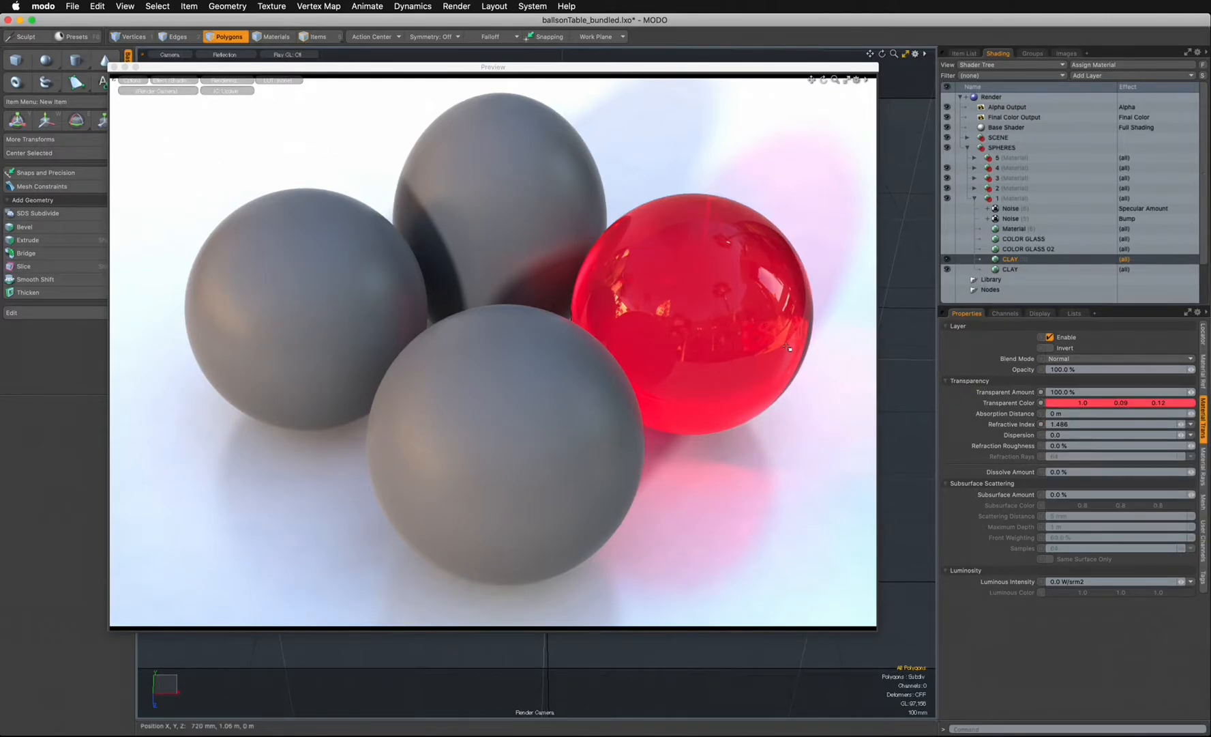
# - Try a Transparent Amount of 80% on the upper CLAY copy and settle on 65%
pyautogui.click(1080, 392)
pyautogui.write('80')
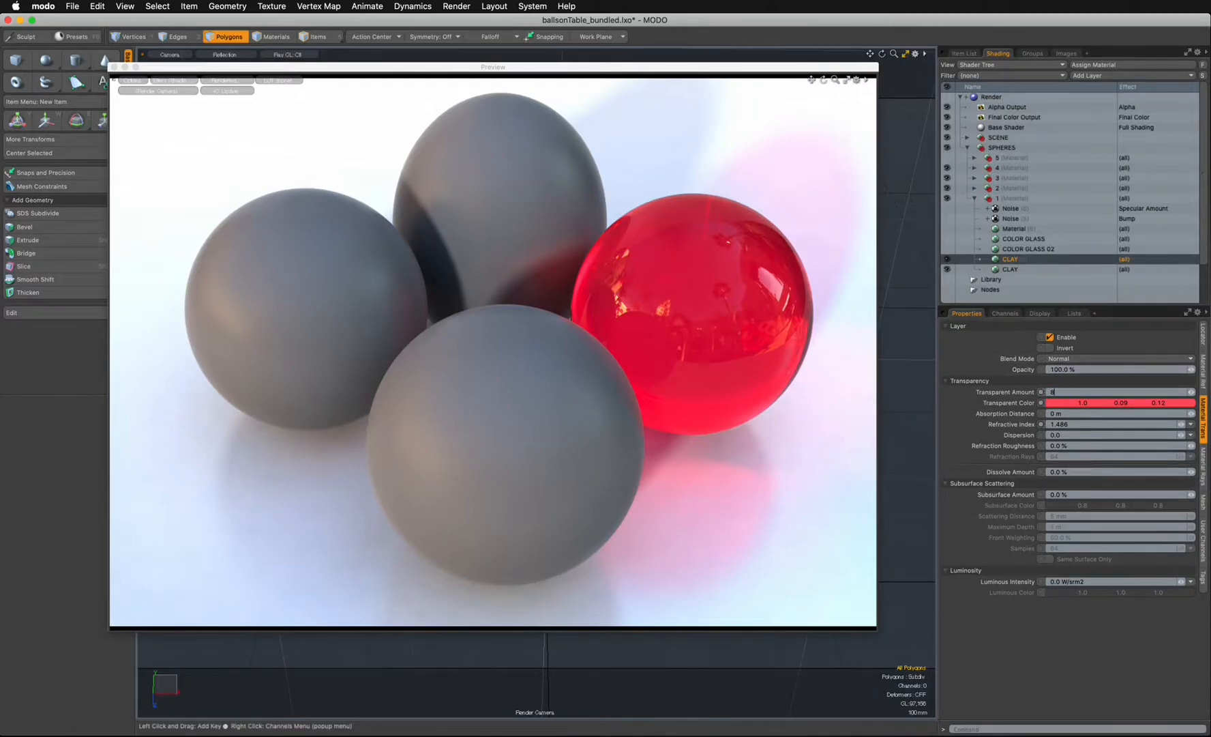
pyautogui.press('Return')
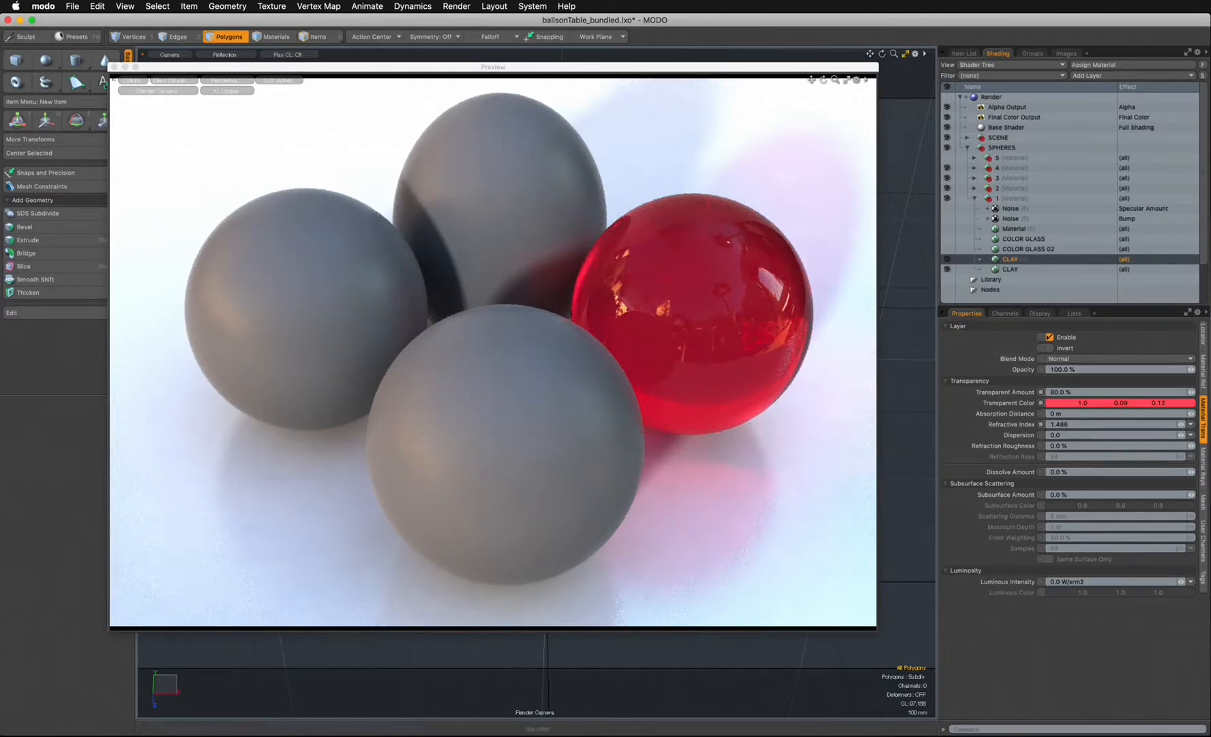
pyautogui.moveTo(1073, 392); pyautogui.dragTo(1031, 392)
pyautogui.write('65')
pyautogui.press('Return')
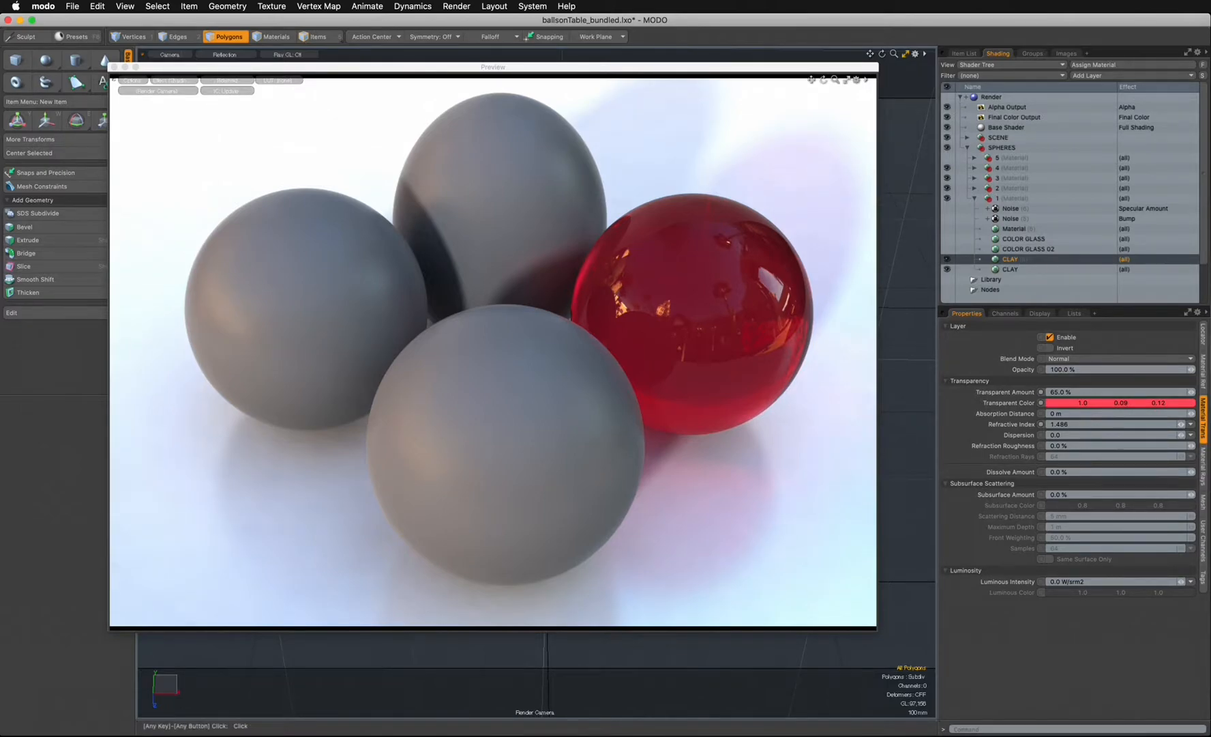
pyautogui.click(1191, 423)
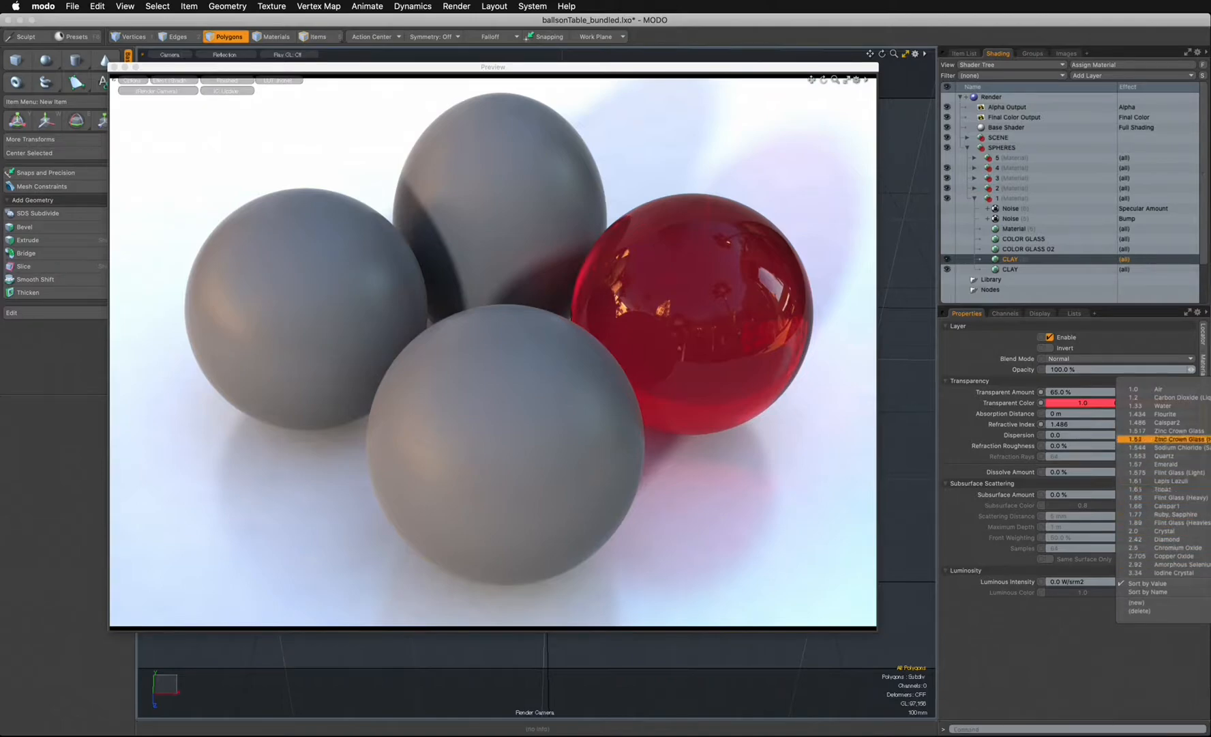
pyautogui.click(997, 446)
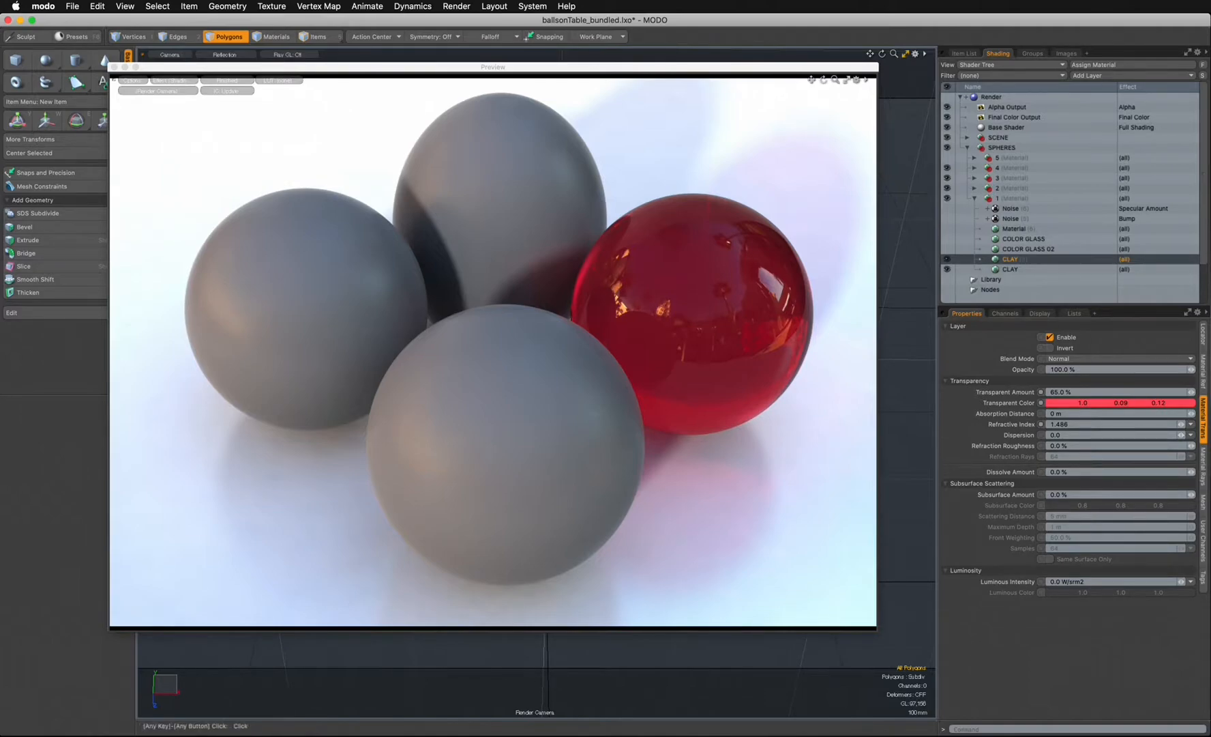
pyautogui.click(1191, 435)
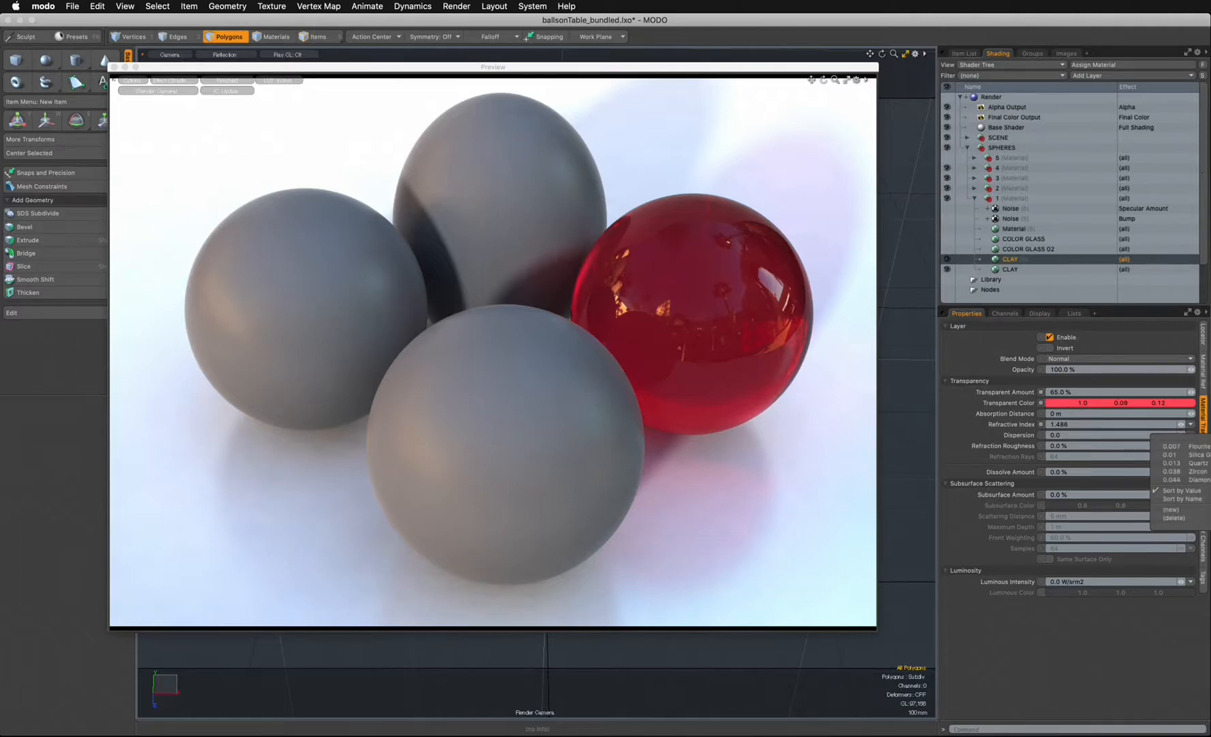
pyautogui.press('Escape')
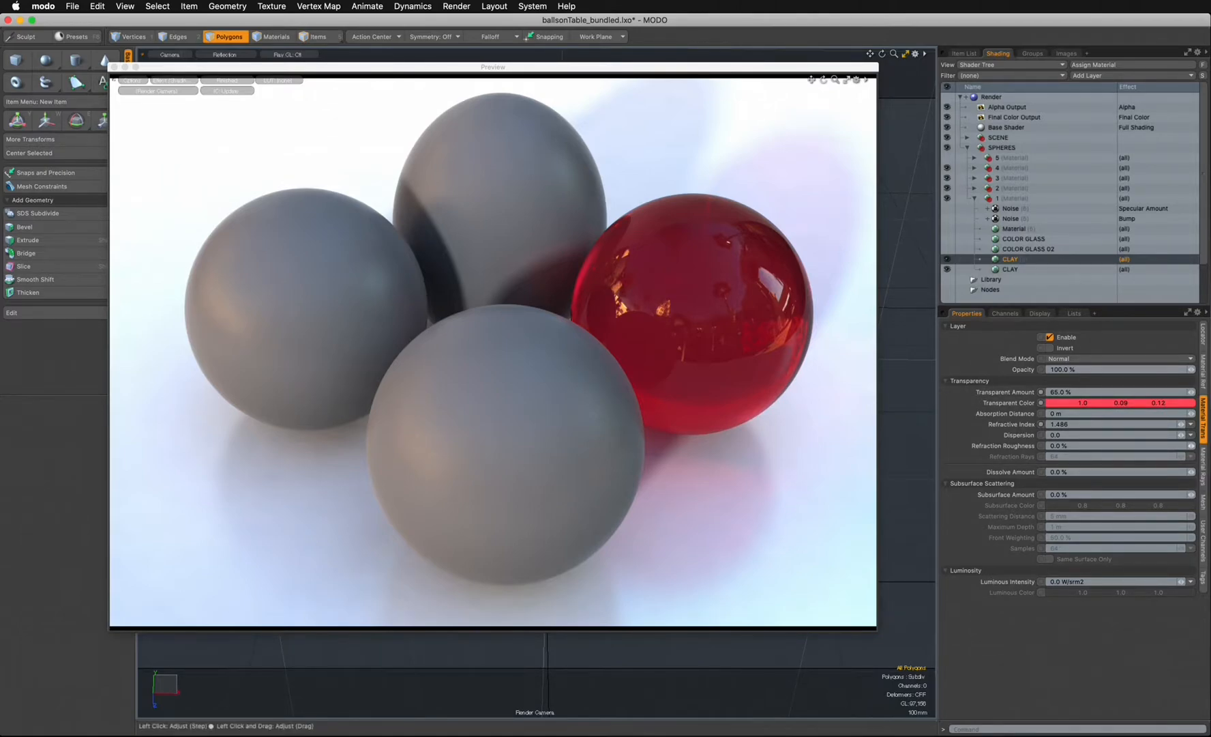
# - Try 6% Refraction Roughness on the upper CLAY copy, settle on 0.7%, and set its Refraction Rays to 256
pyautogui.click(1190, 446)
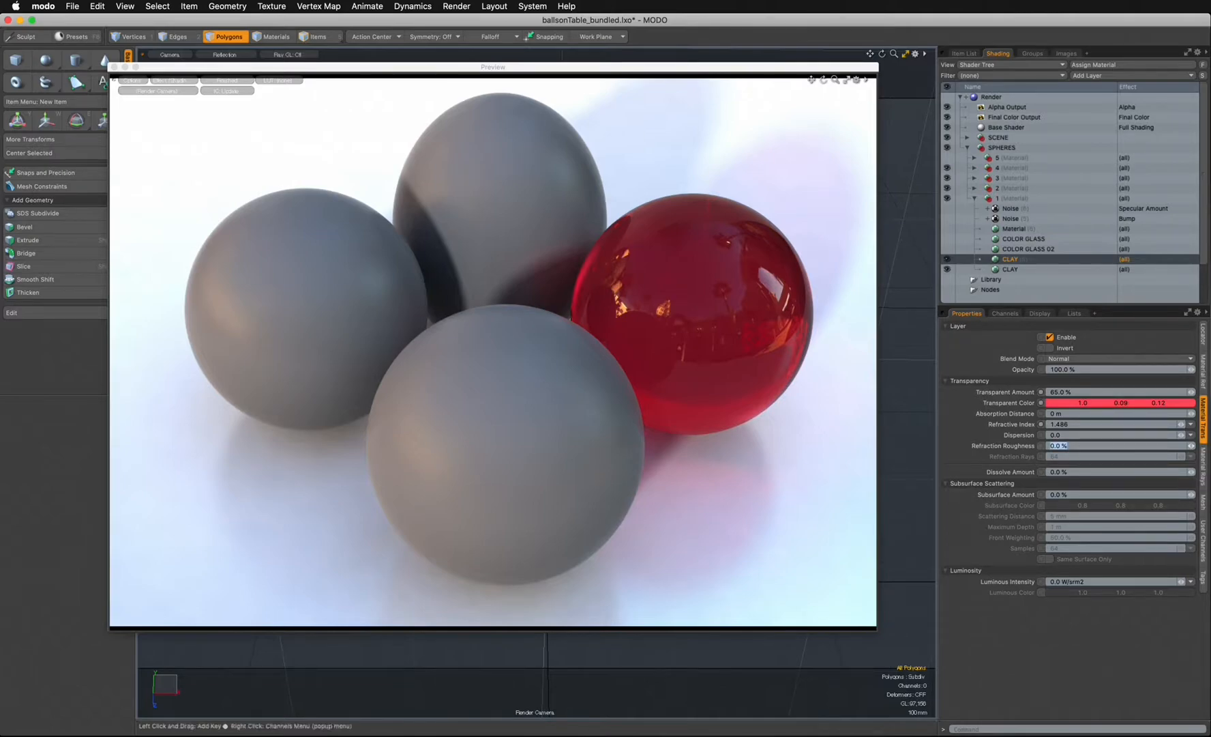
pyautogui.write('6')
pyautogui.press('Return')
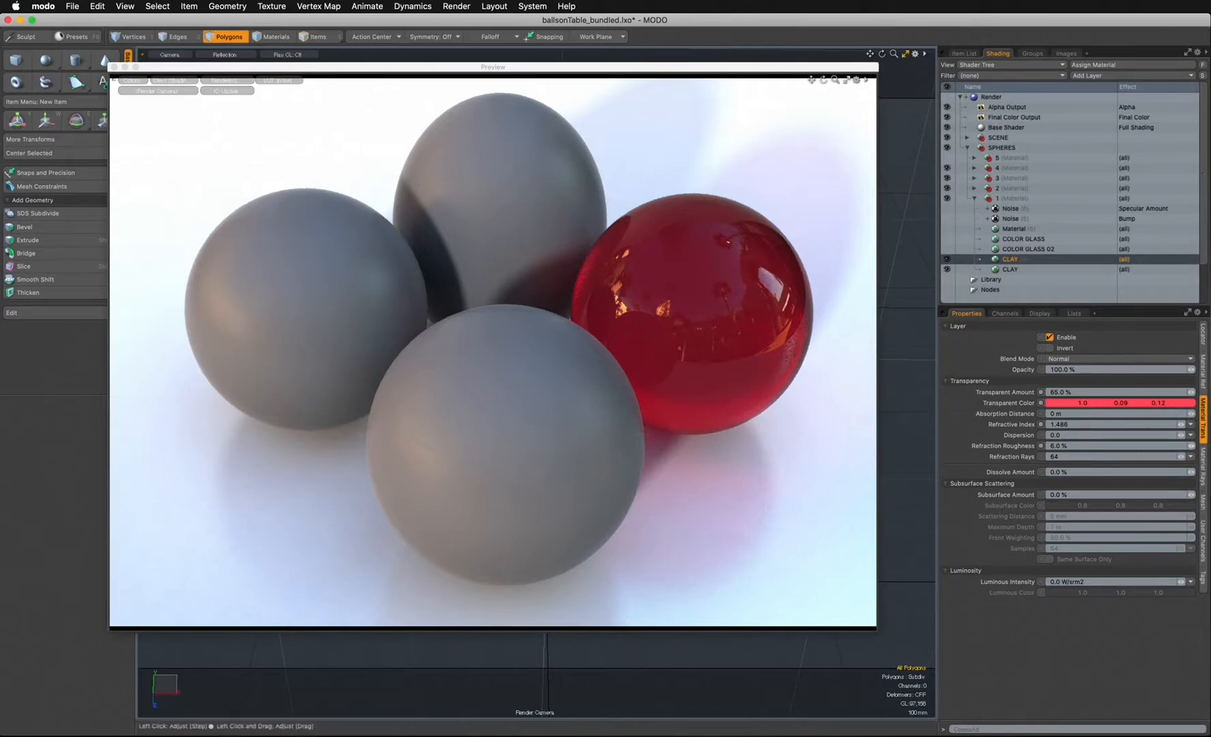
pyautogui.click(1074, 445)
pyautogui.press('BackSpace')
pyautogui.write('.7')
pyautogui.press('Return')
pyautogui.click(1191, 457)
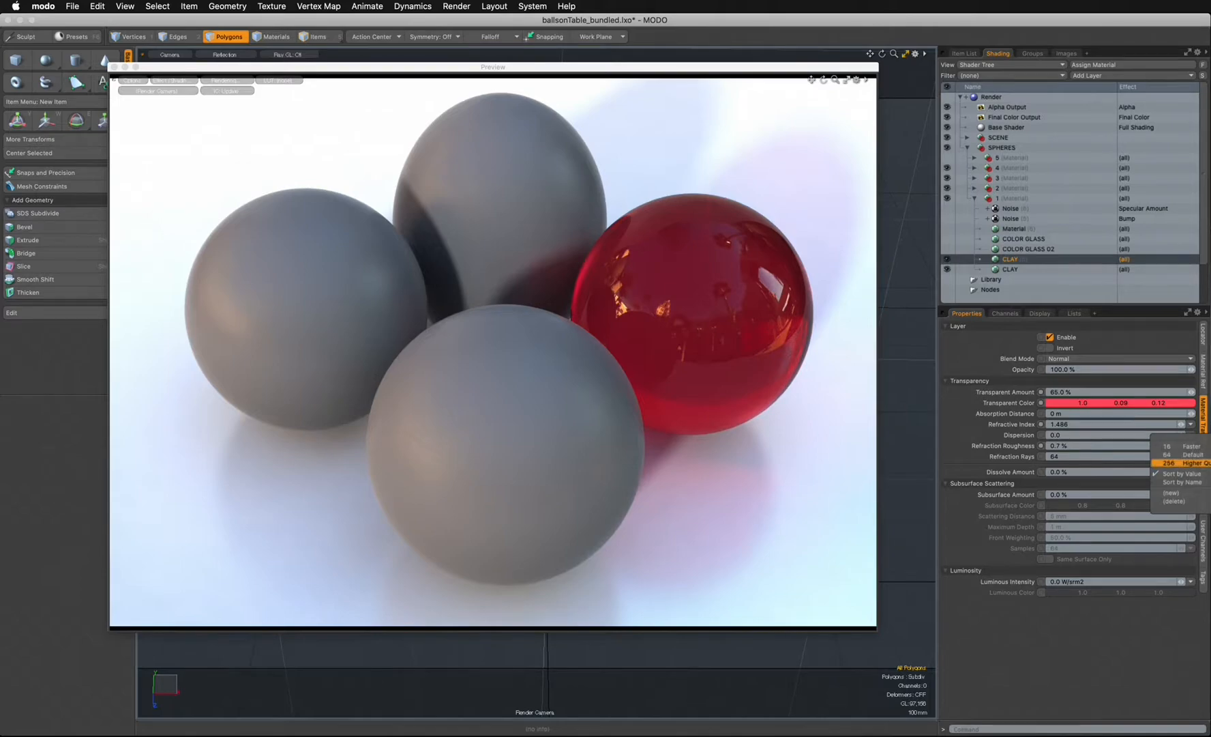
pyautogui.click(1174, 462)
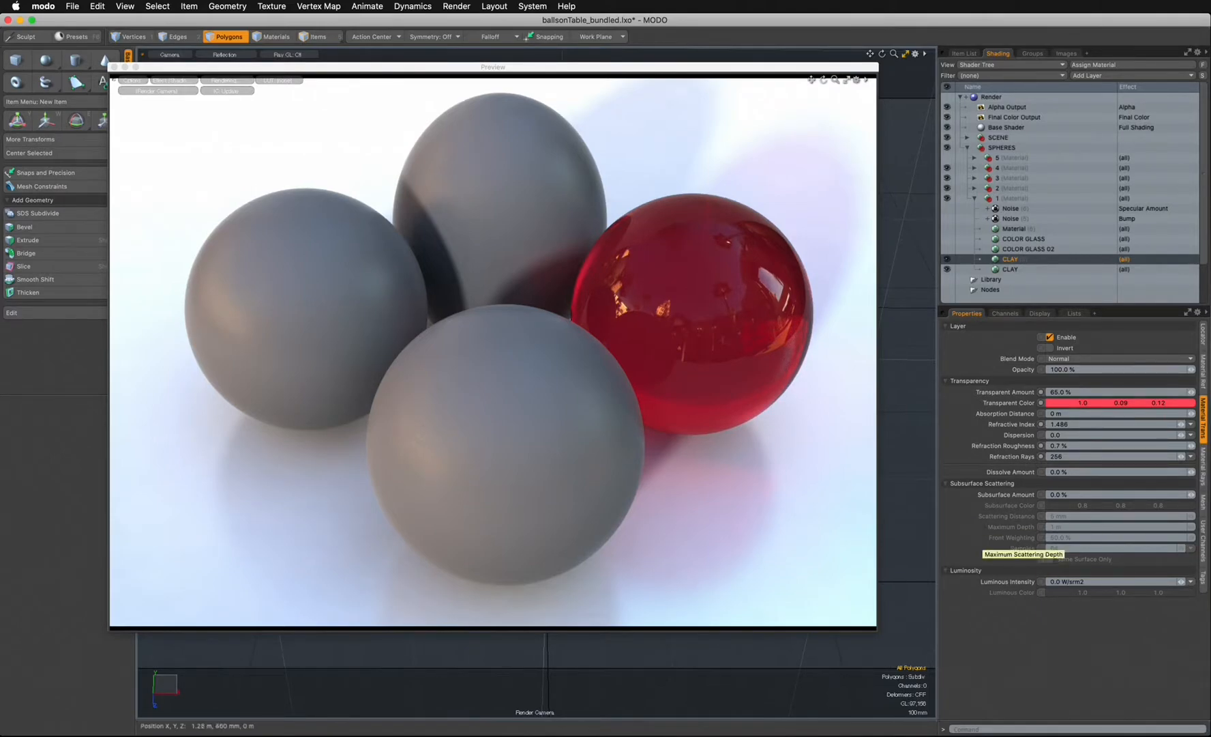
# - Try a Luminous Intensity of 2.0 W/srm2 with a red Luminous Color on the upper CLAY copy, and restore the intensity to 0
pyautogui.click(1098, 581)
pyautogui.write('2')
pyautogui.press('Return')
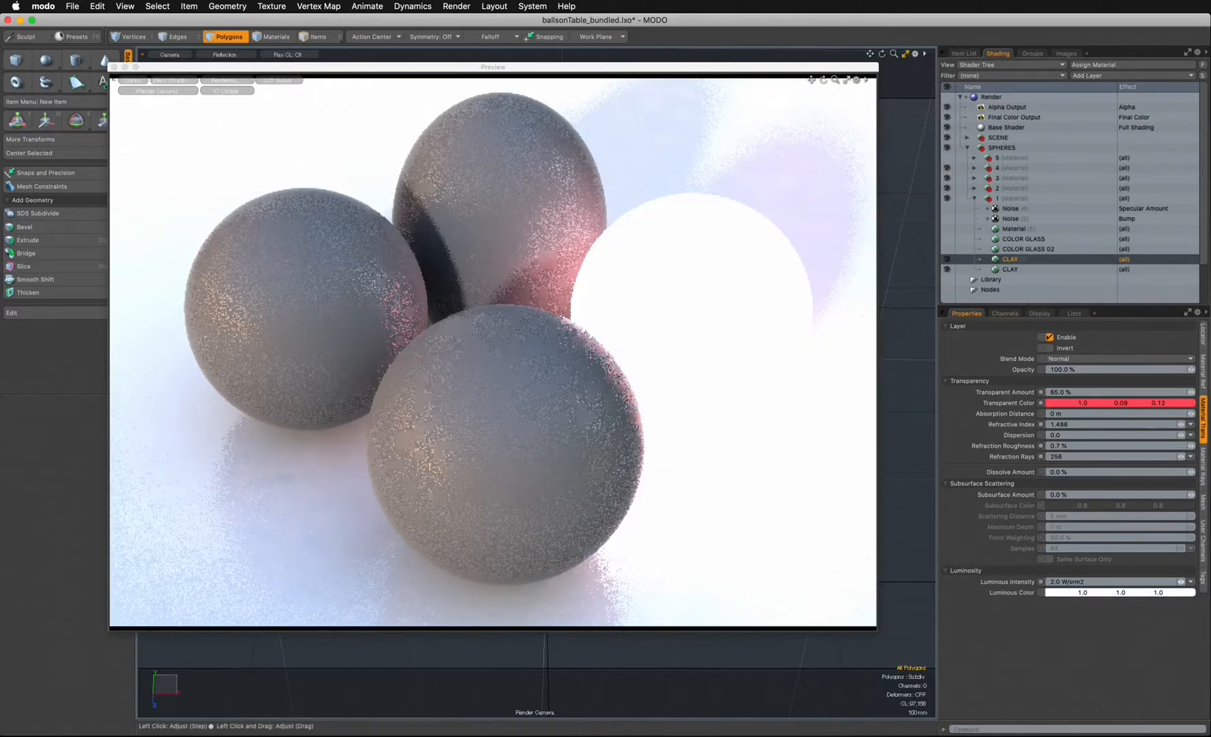
pyautogui.click(1062, 593)
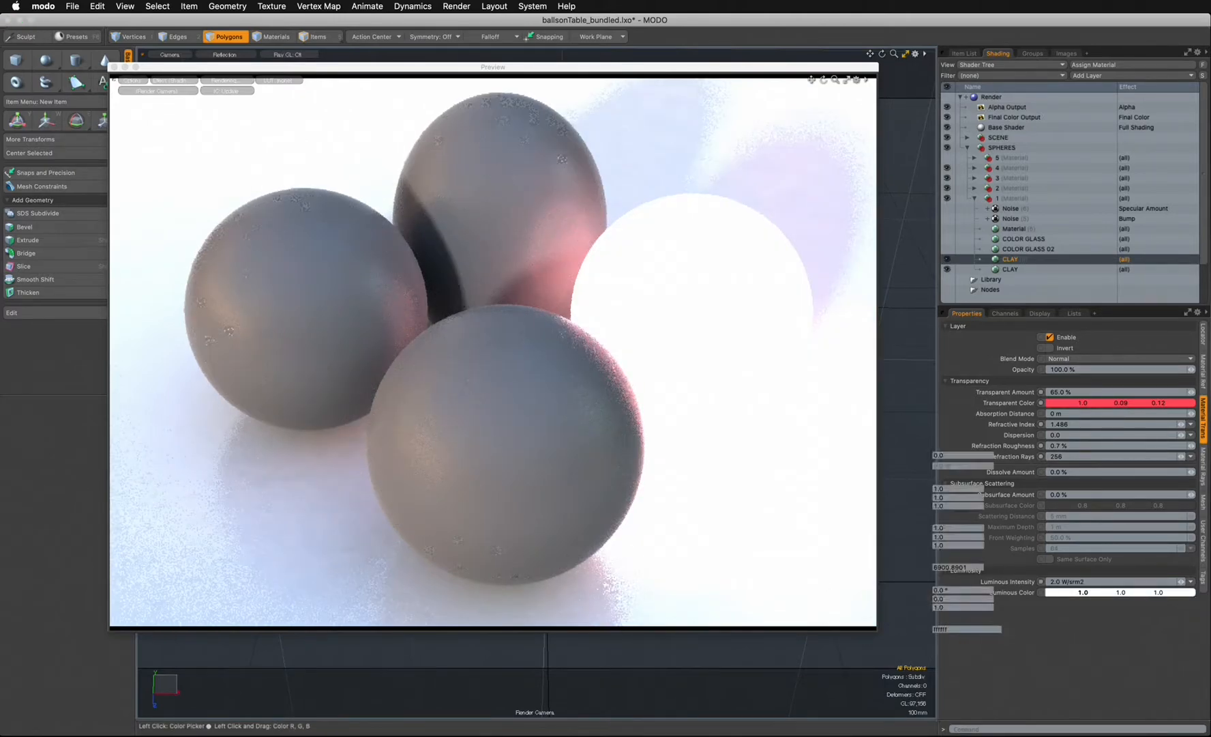
pyautogui.moveTo(755, 516); pyautogui.dragTo(821, 514)
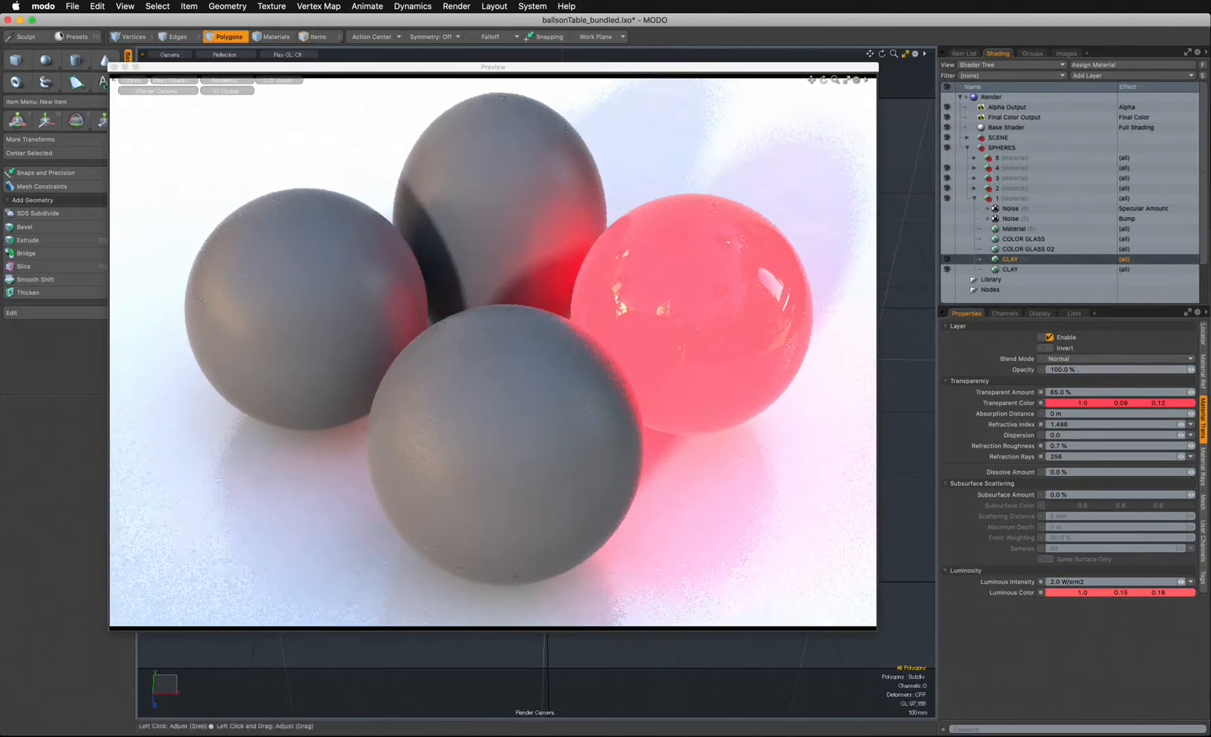
pyautogui.moveTo(1085, 582); pyautogui.dragTo(1044, 581)
pyautogui.write('0')
pyautogui.press('Return')
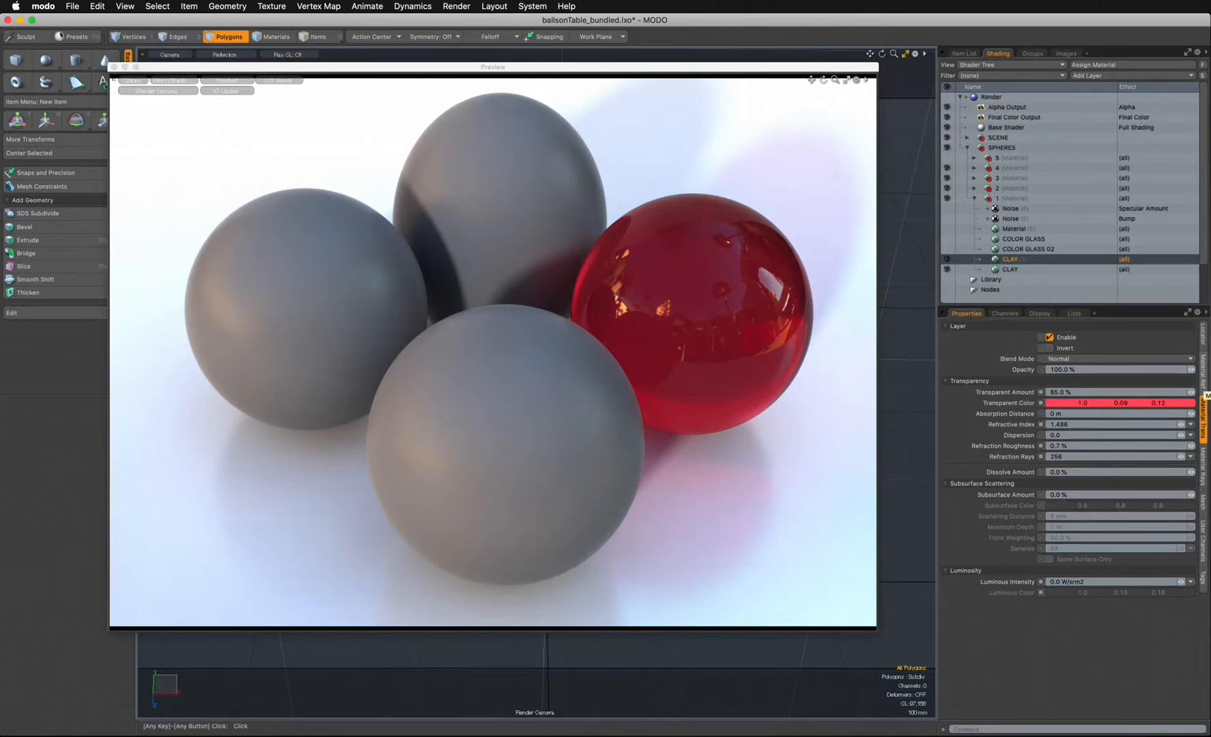
# - Show the upper CLAY copy's reflection properties and rename the layer GLASS 01
pyautogui.click(1203, 376)
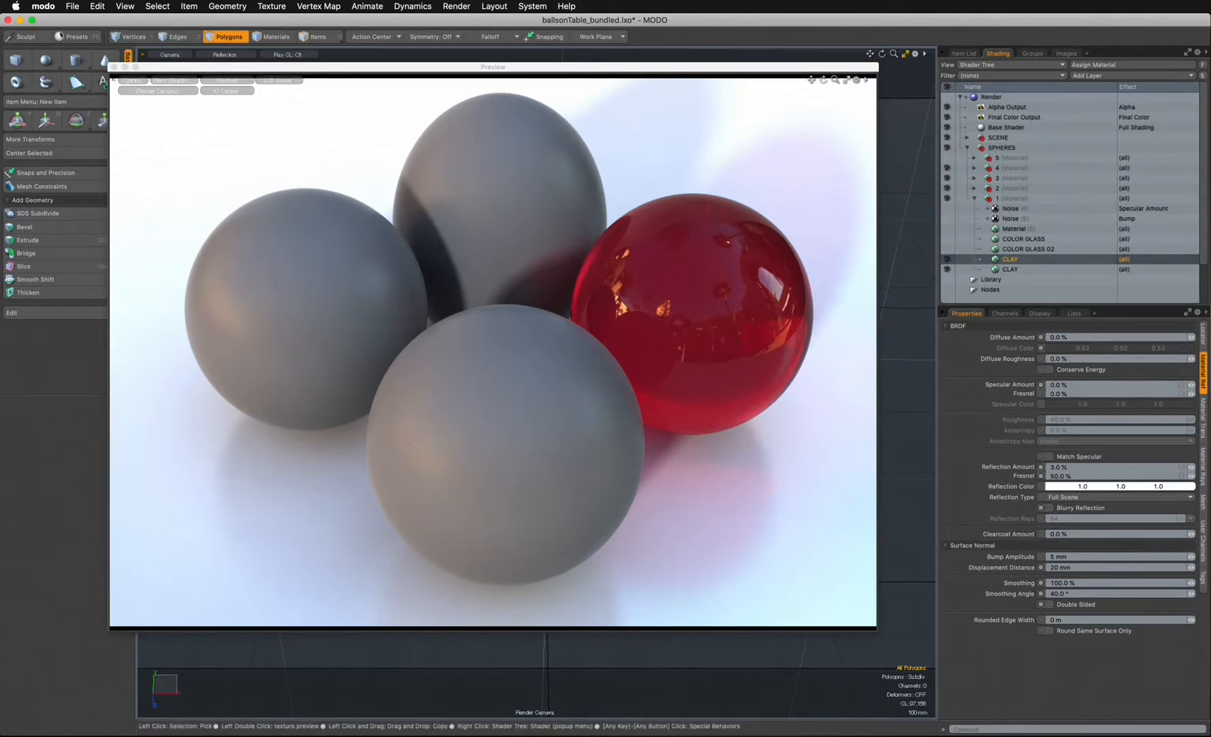
pyautogui.doubleClick(1009, 259)
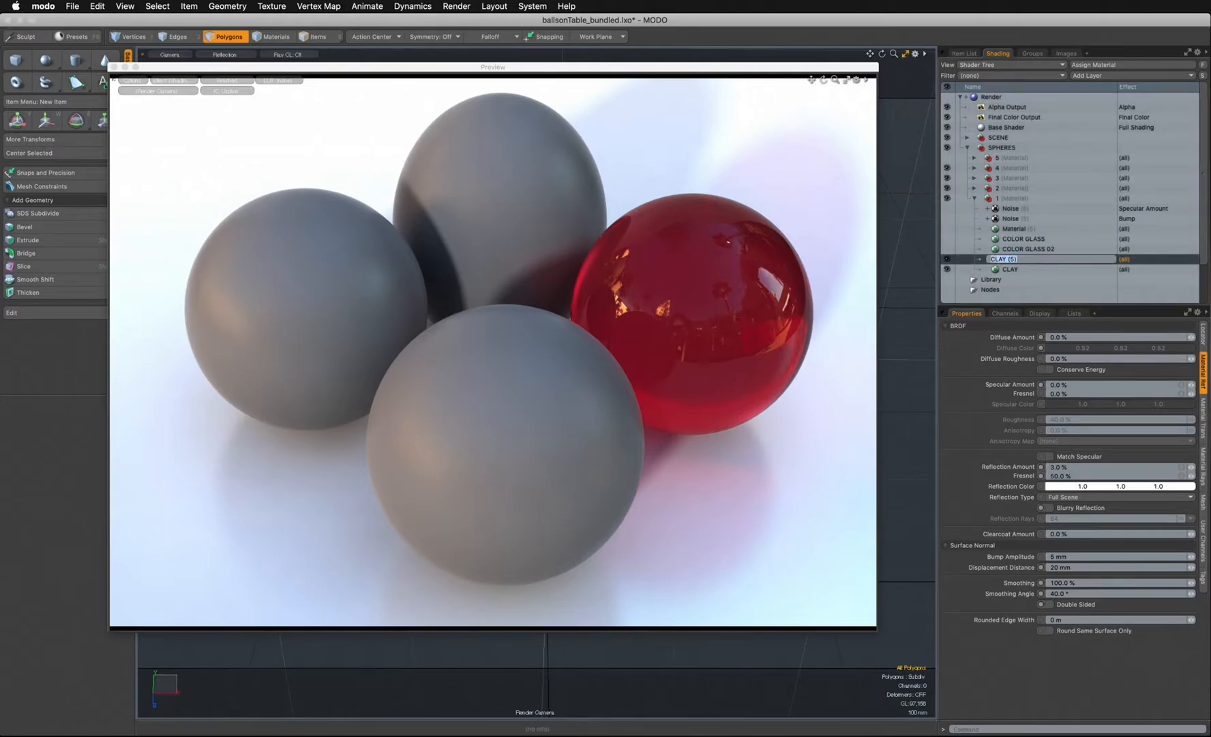
pyautogui.write('C')
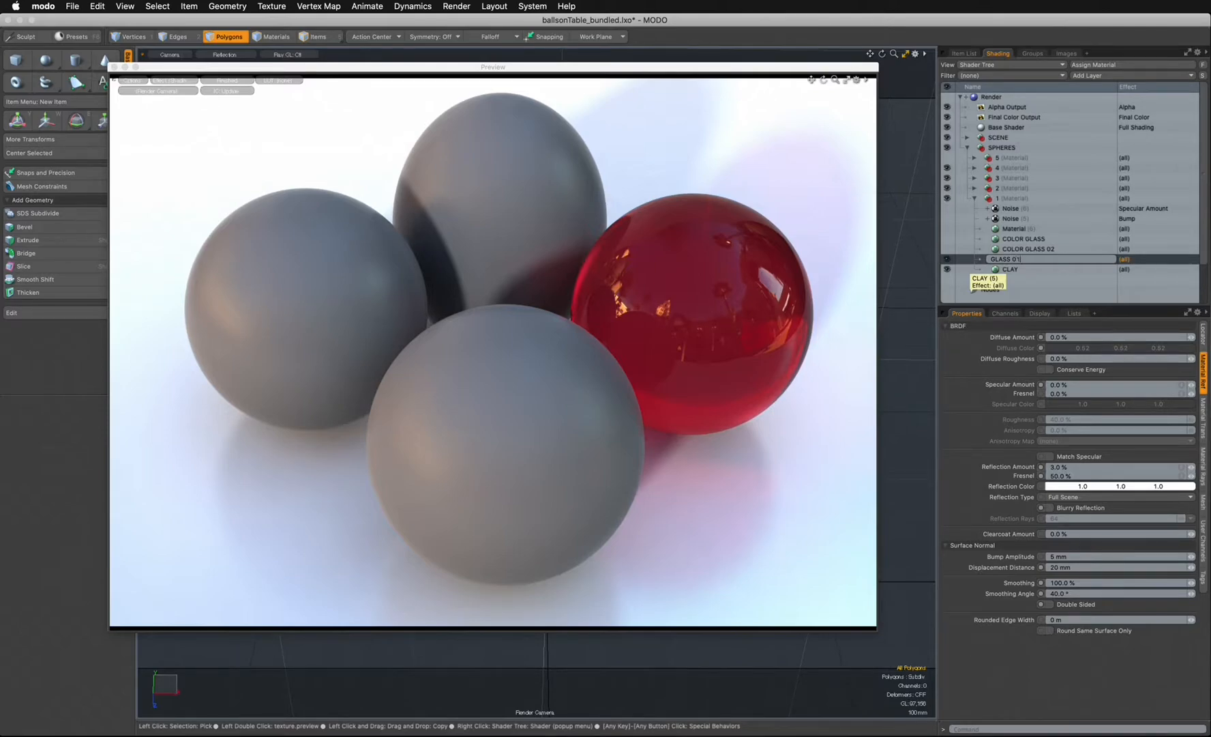
pyautogui.press('Return')
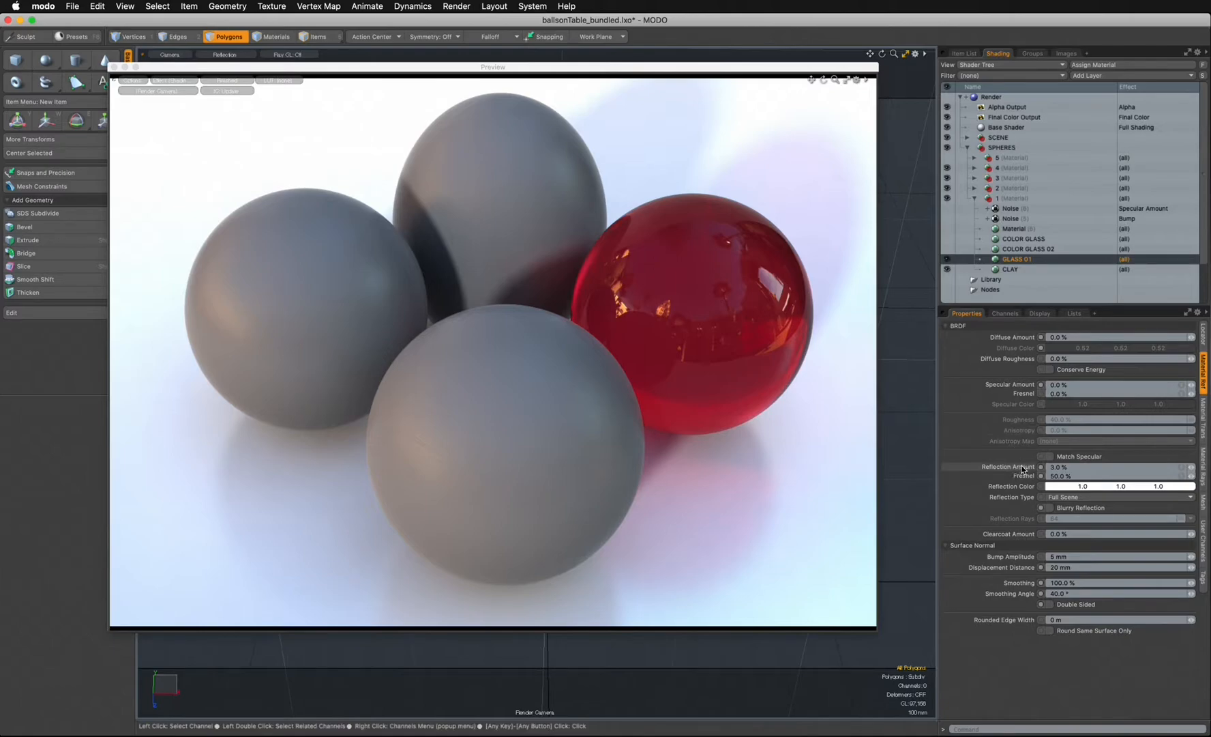
# - Try Reflection Amounts of 12% and 1.5% on GLASS 01 and restore the amount to 3%
pyautogui.click(1072, 470)
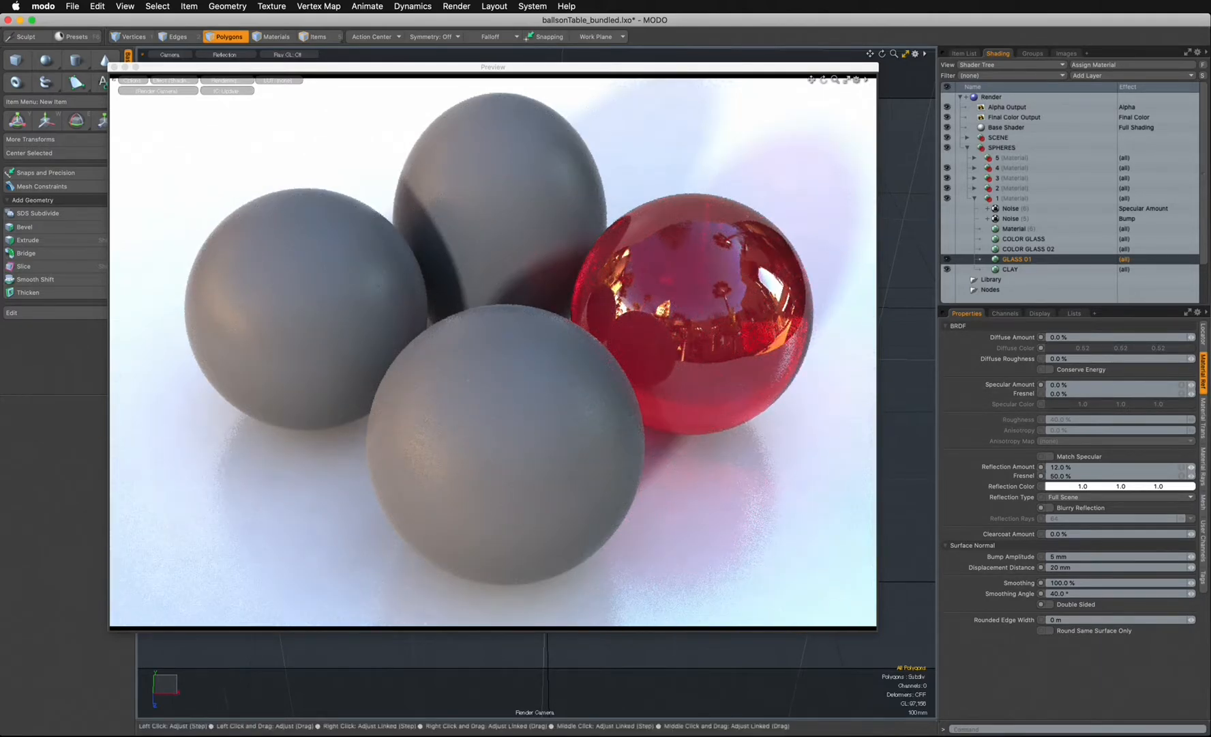
pyautogui.click(1072, 467)
pyautogui.write('1.5')
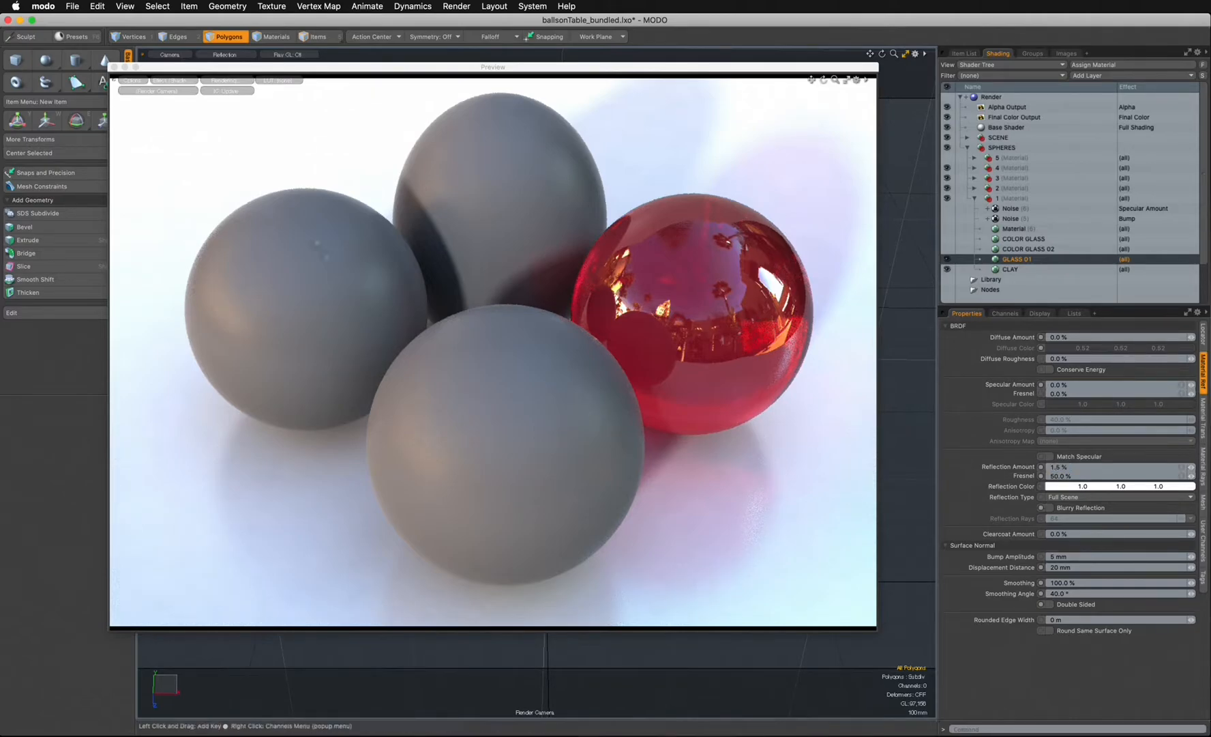
pyautogui.press('Return')
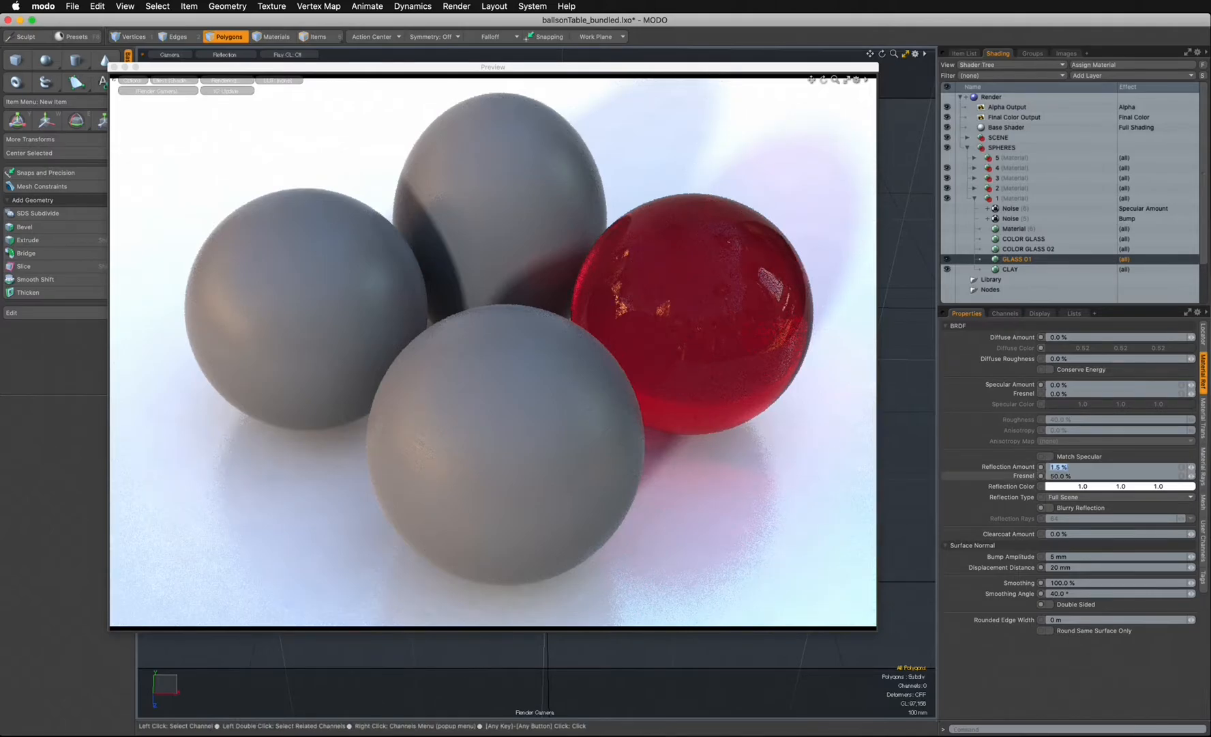
pyautogui.press('Return')
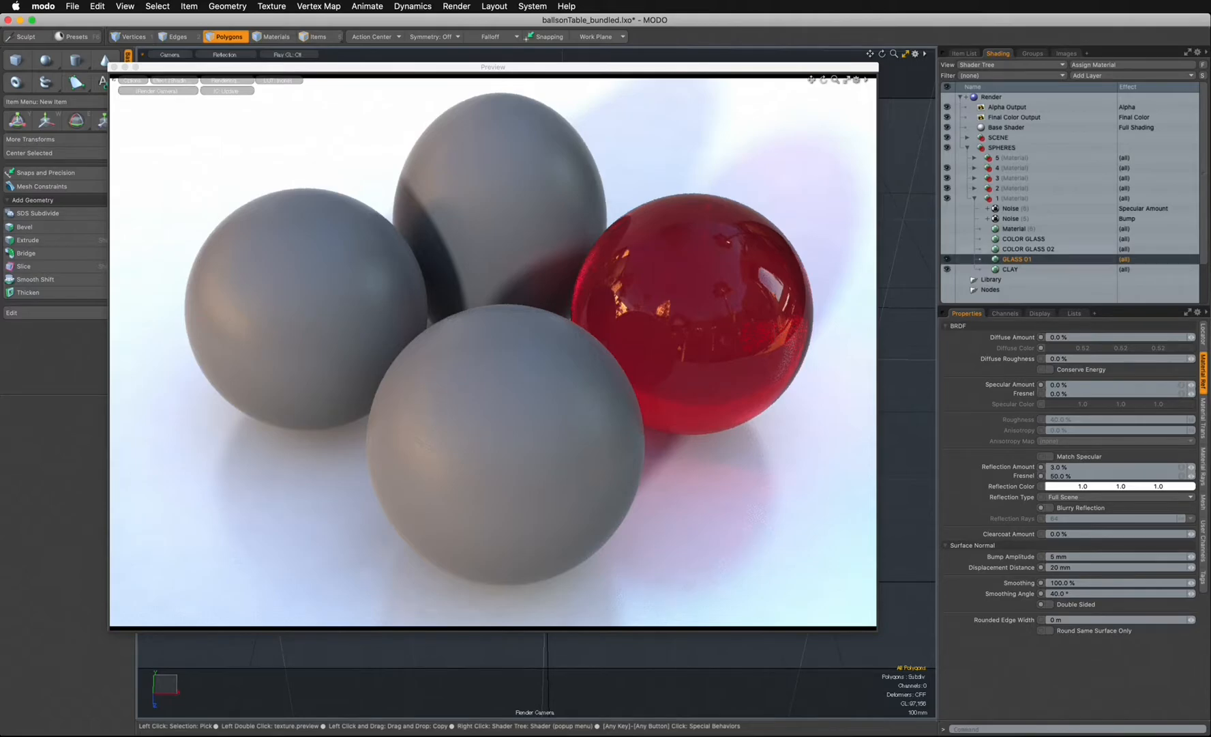
# - Enable COLOR GLASS 02 in material group 1 and set its specular Fresnel to 0%
pyautogui.click(1028, 249)
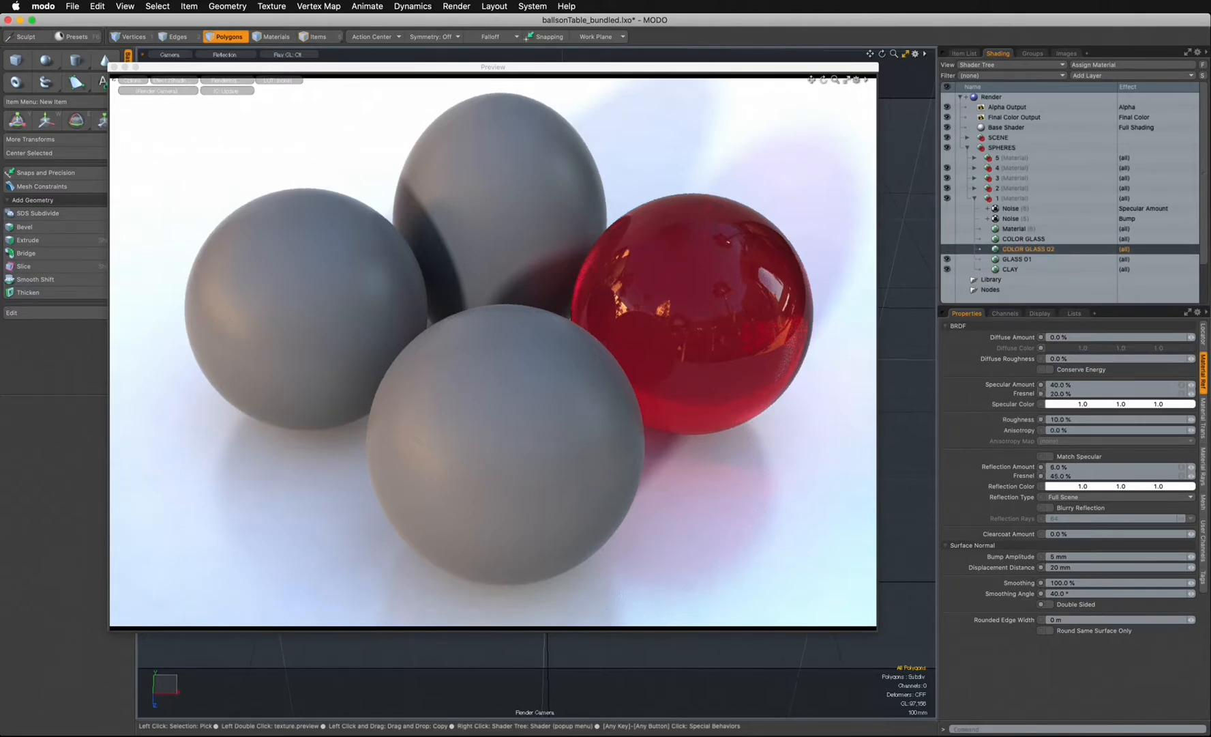
pyautogui.click(946, 250)
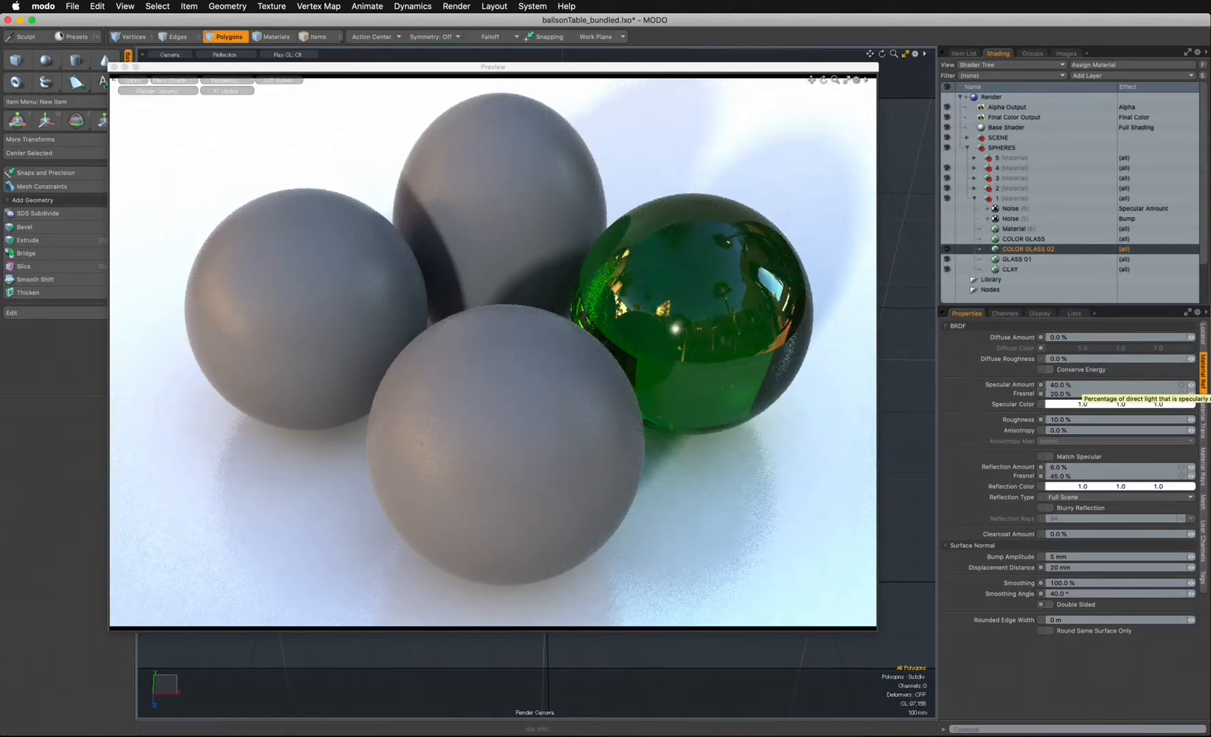
pyautogui.click(1081, 393)
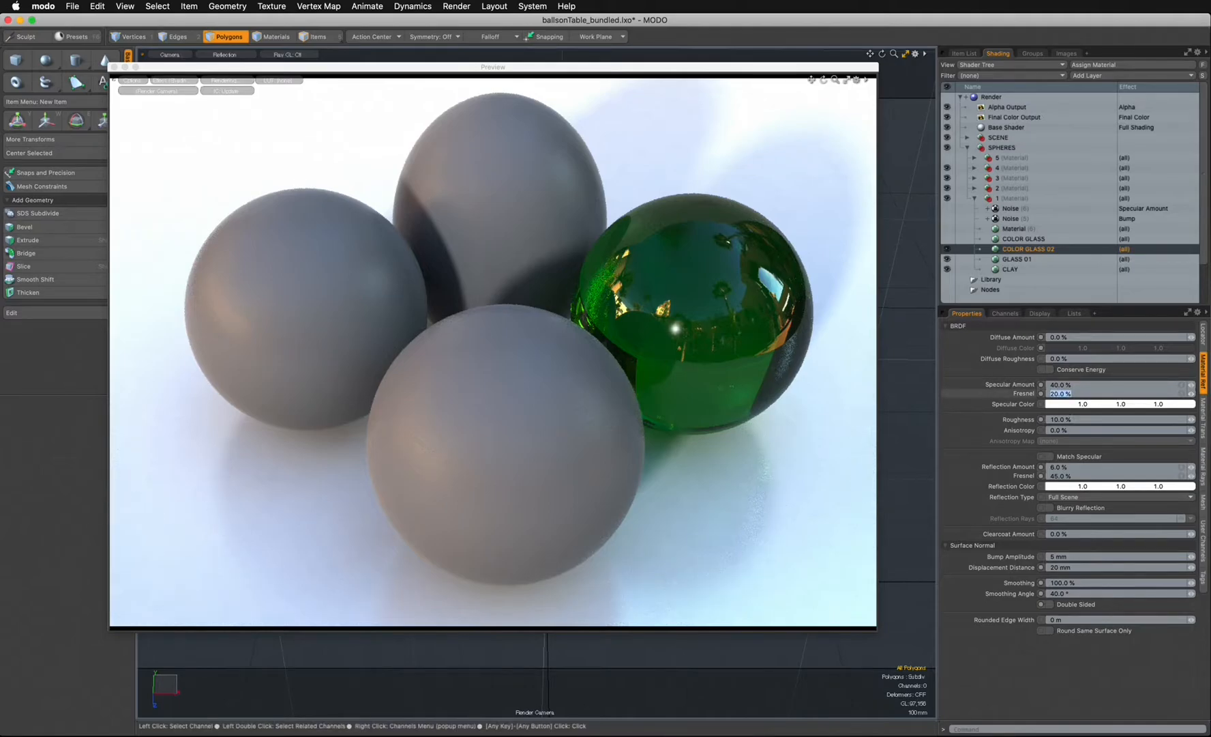
pyautogui.press('Return')
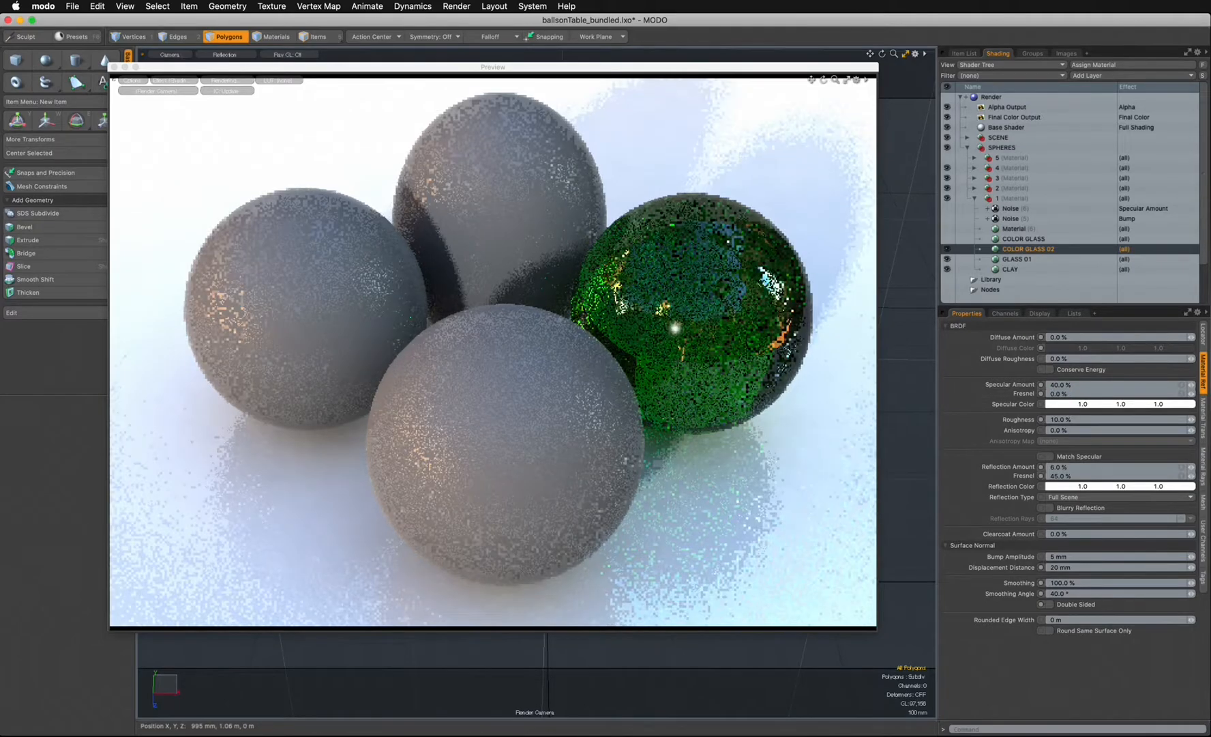
# - Set COLOR GLASS 02's Specular Amount to 0% and rename the layer GLASS 02
pyautogui.click(1081, 384)
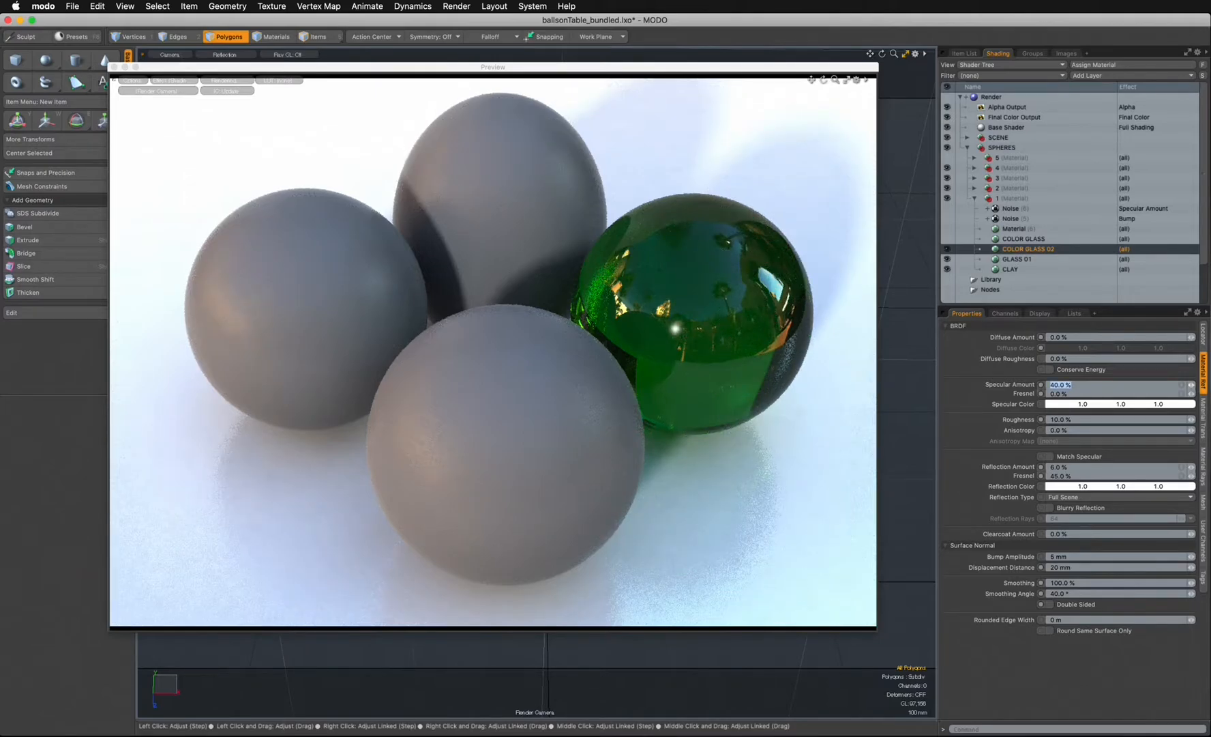
pyautogui.write('0')
pyautogui.press('Return')
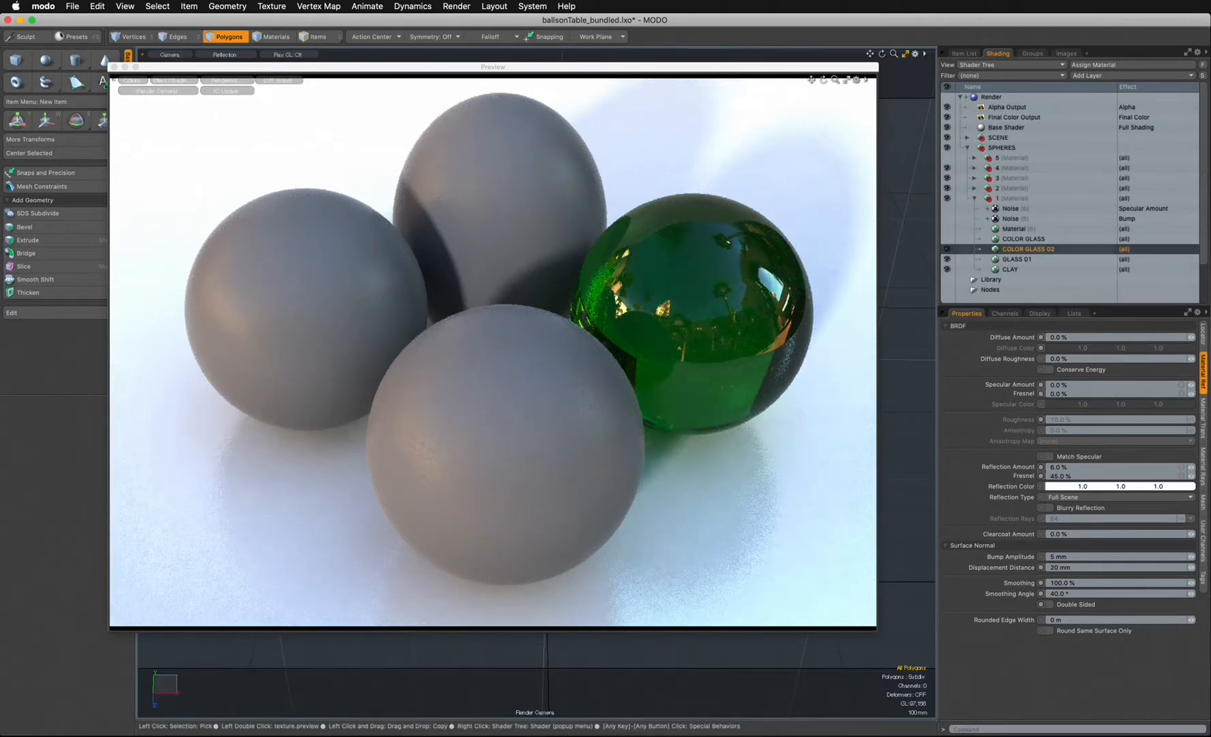
pyautogui.click(1017, 259)
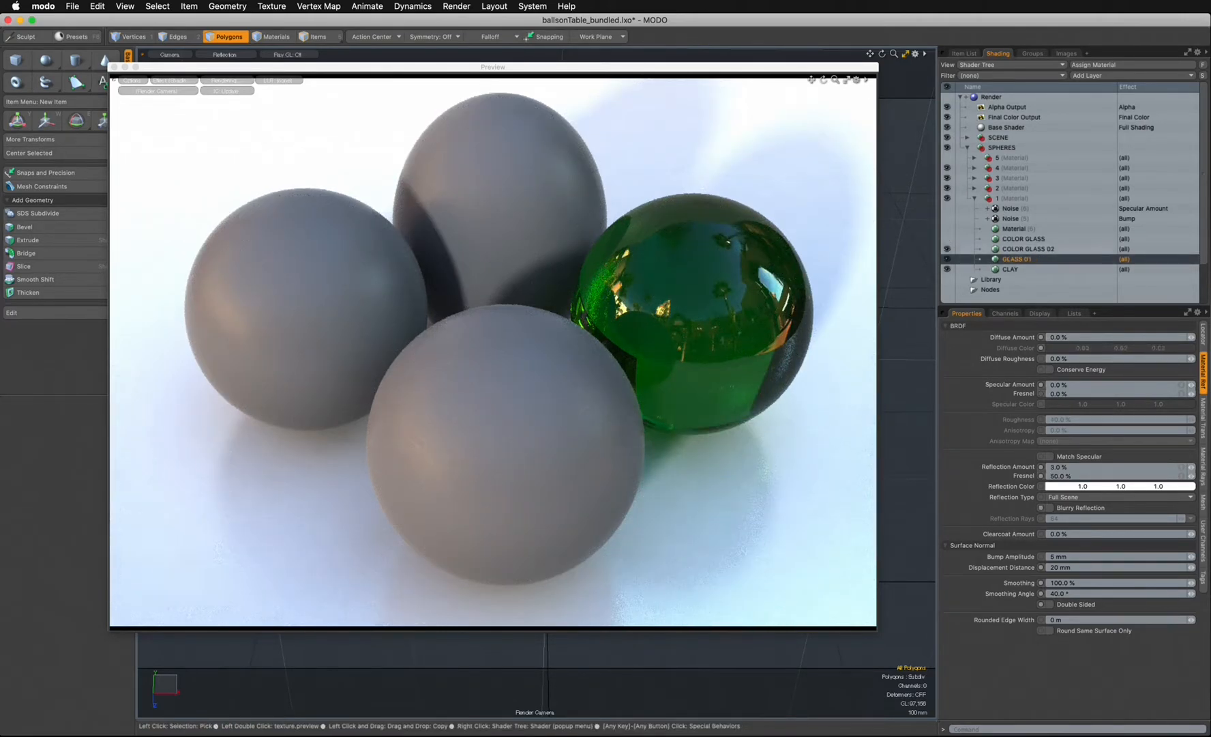
pyautogui.doubleClick(1025, 249)
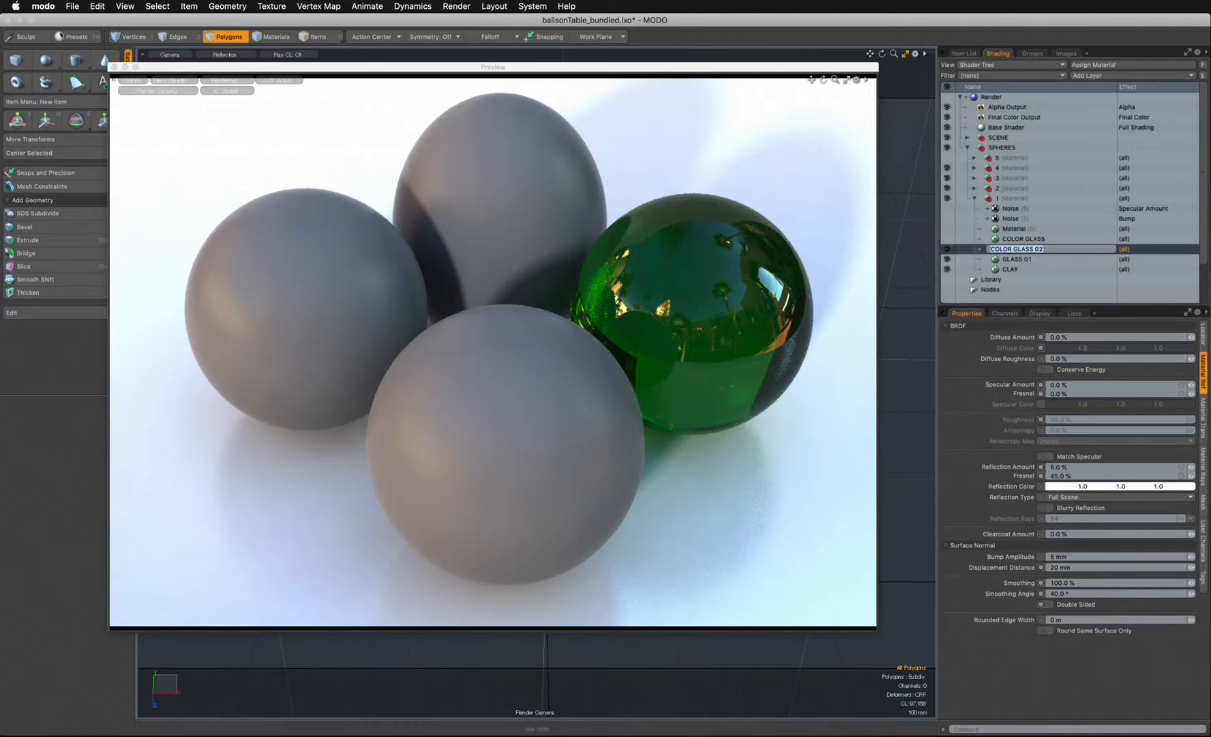
pyautogui.press('BackSpace')
pyautogui.press('Return')
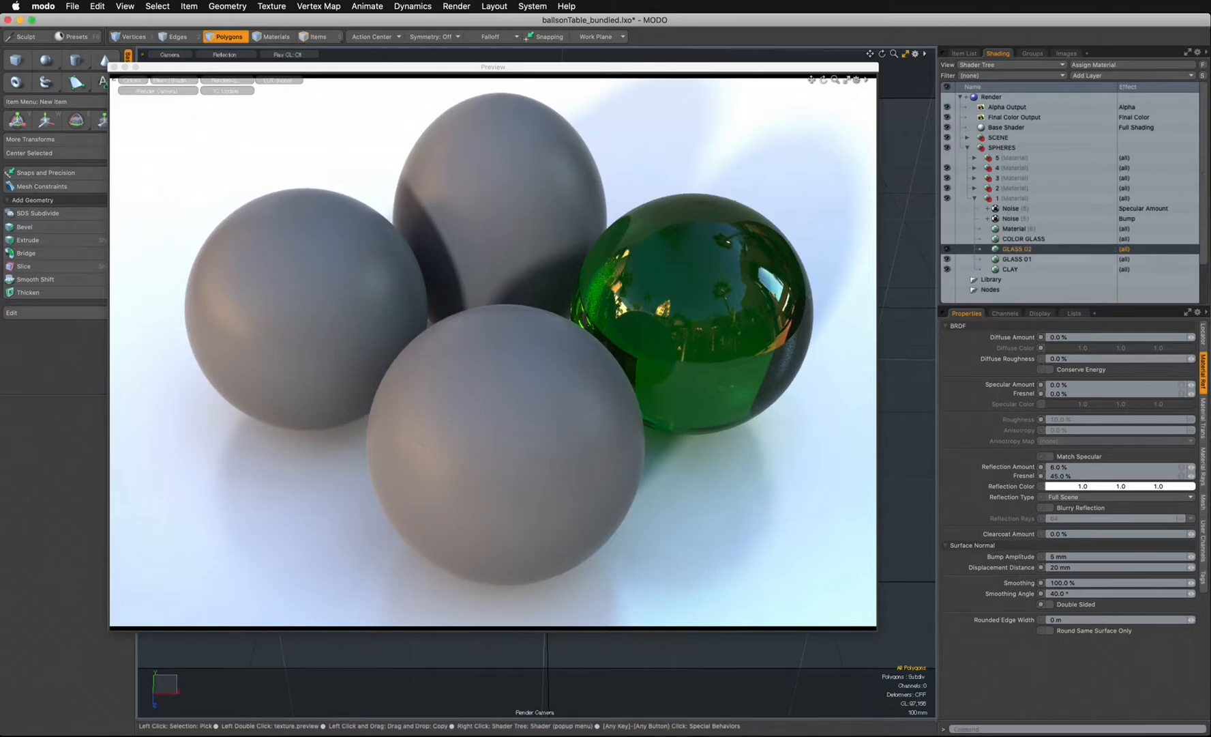
# - Enable COLOR GLASS in material group 1 and set both its Specular Amount and specular Fresnel to 0%
pyautogui.click(947, 249)
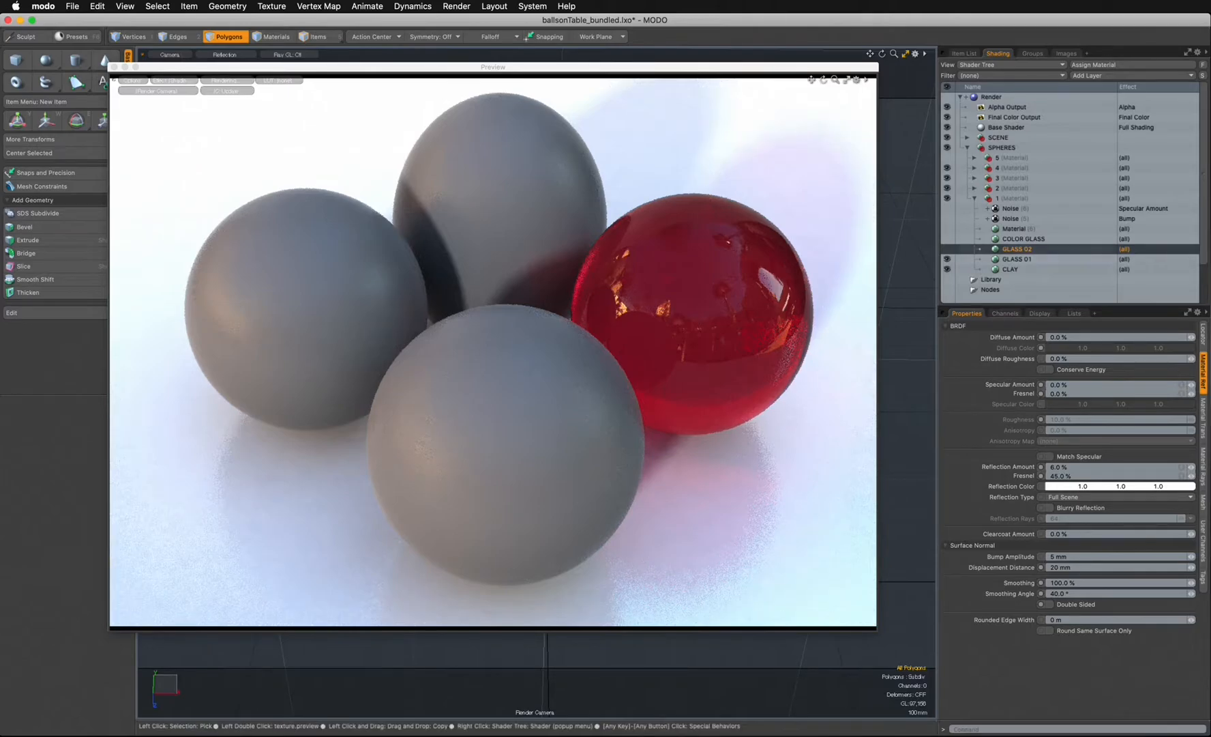
pyautogui.click(947, 239)
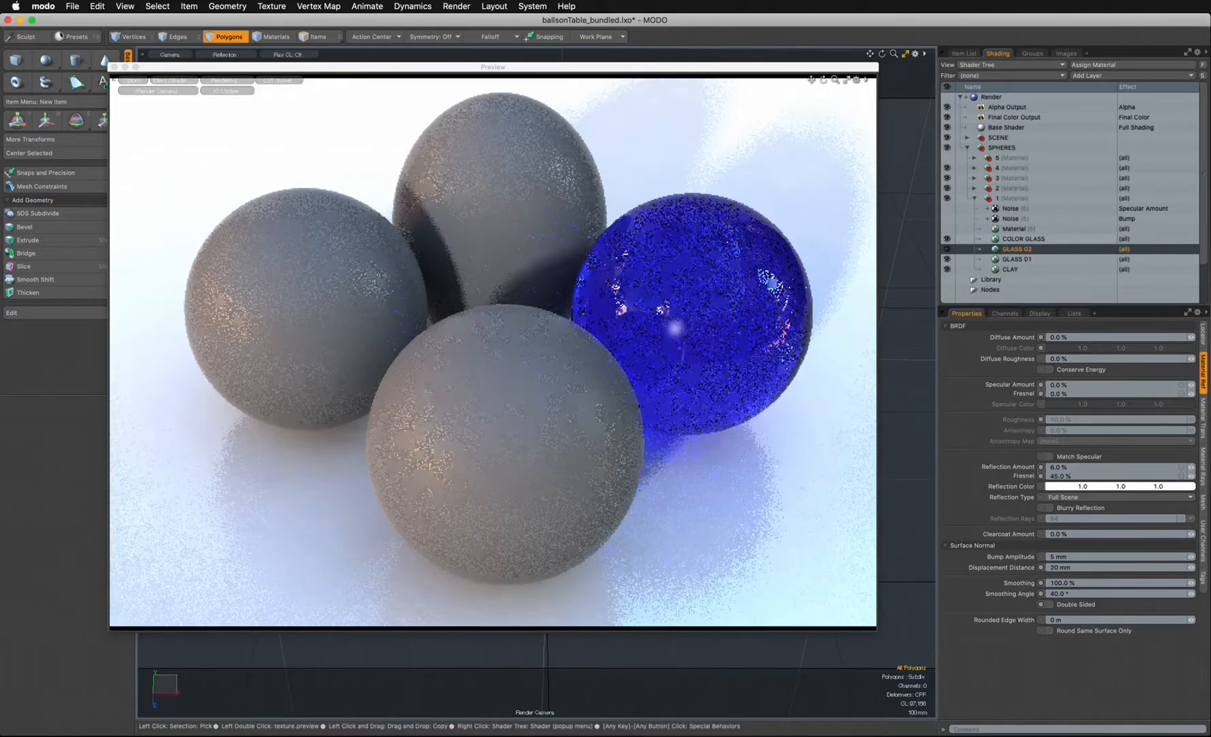
pyautogui.click(1023, 239)
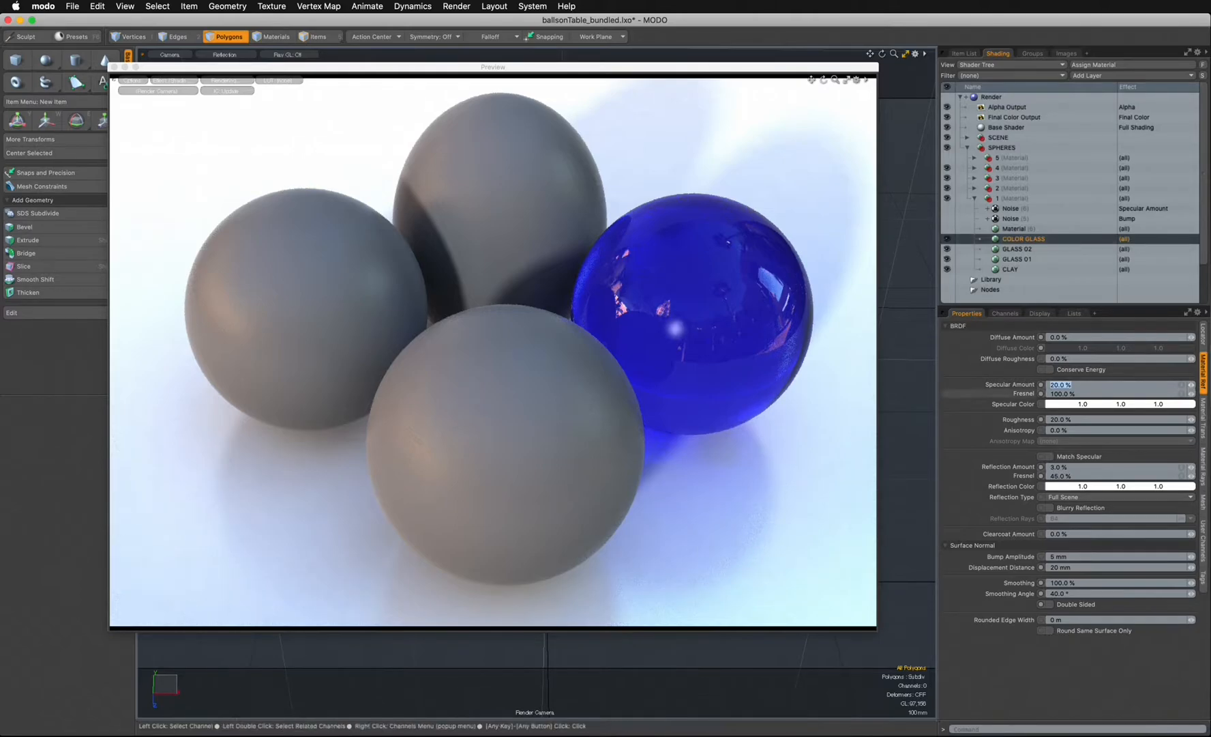
pyautogui.write('0')
pyautogui.press('Tab')
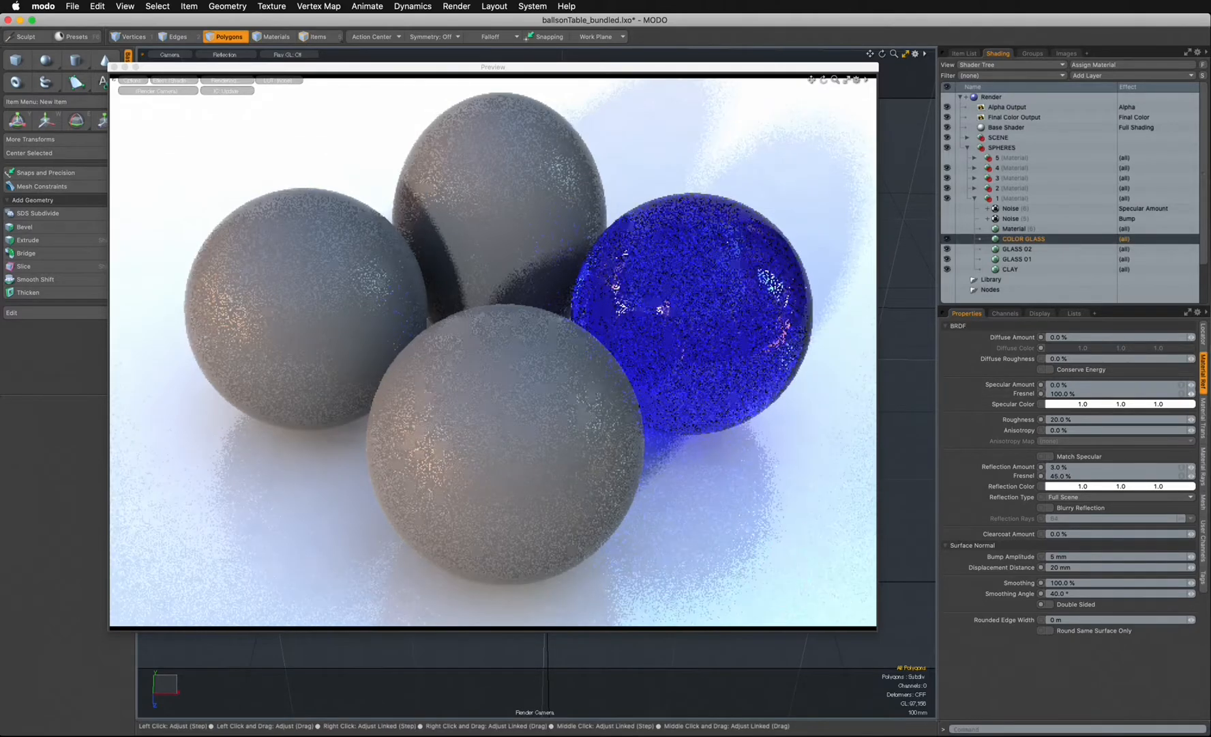
pyautogui.write('0')
pyautogui.press('Return')
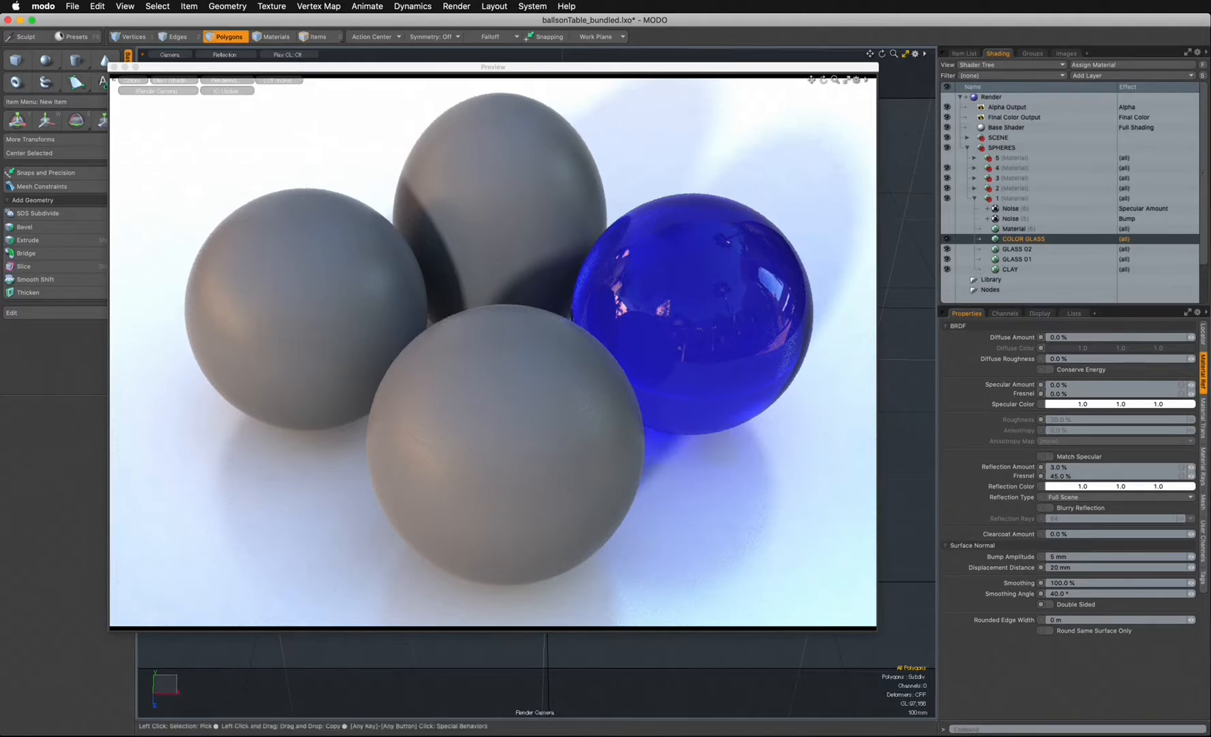
# - Set COLOR GLASS's Reflection Amount to 6% and compare its render with GLASS 02 and GLASS 01 by toggling layer visibility
pyautogui.click(1018, 248)
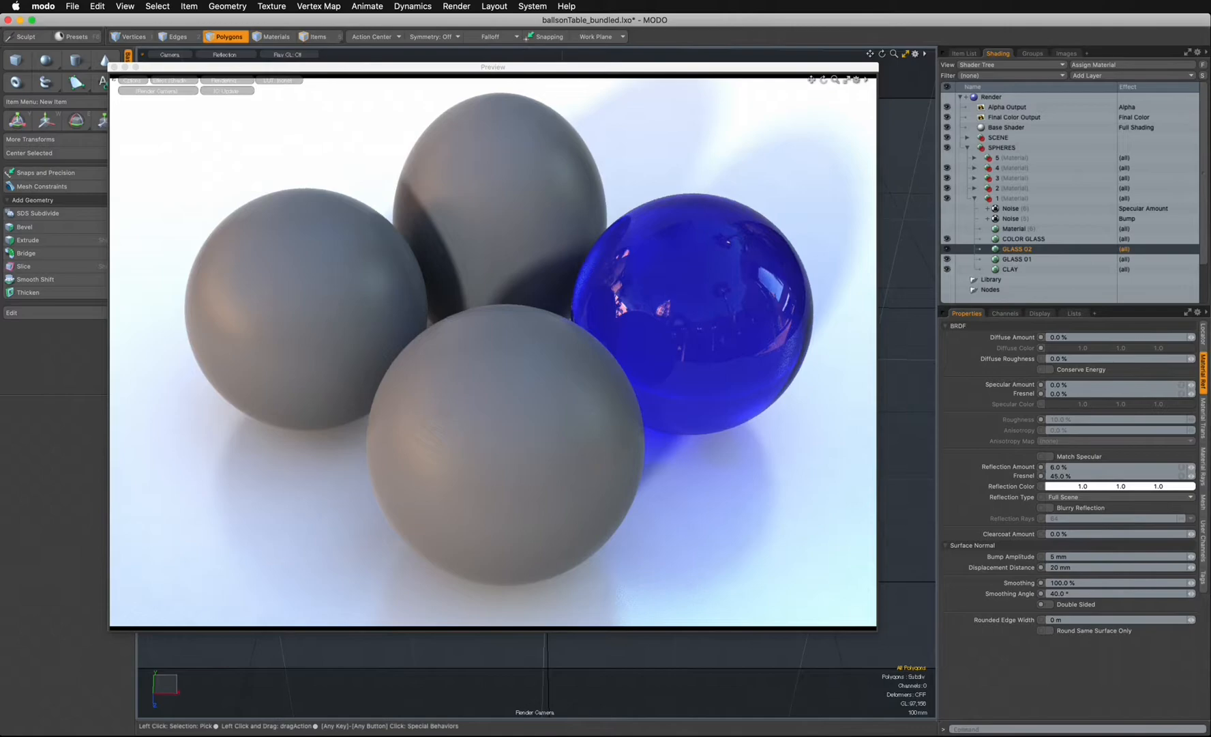
pyautogui.click(1024, 238)
pyautogui.moveTo(1072, 468); pyautogui.dragTo(1035, 467)
pyautogui.write('6')
pyautogui.press('Return')
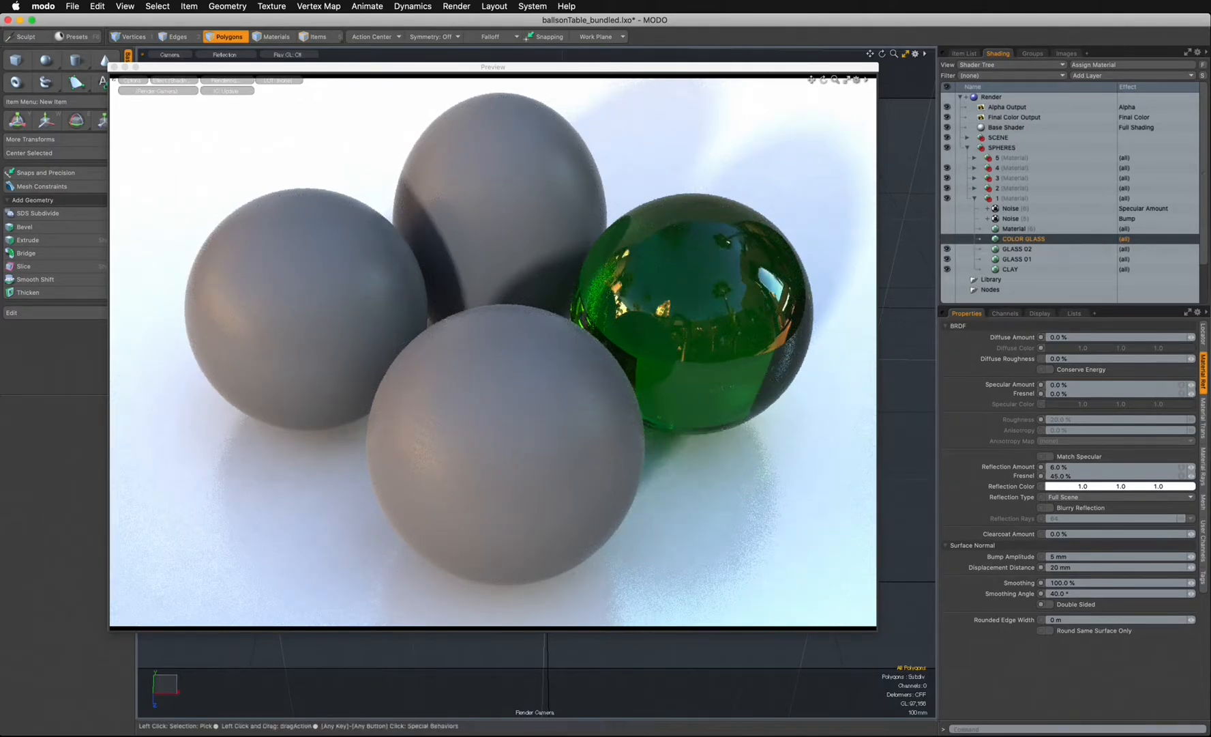
pyautogui.click(946, 248)
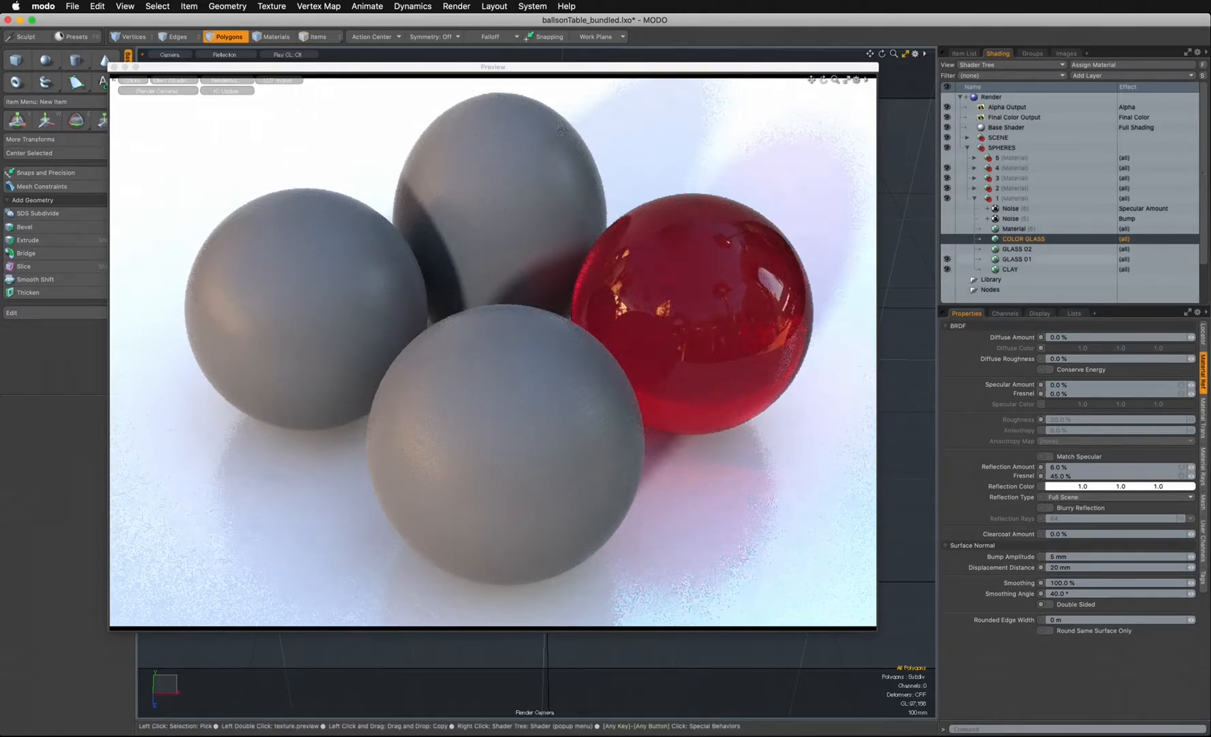
pyautogui.click(946, 238)
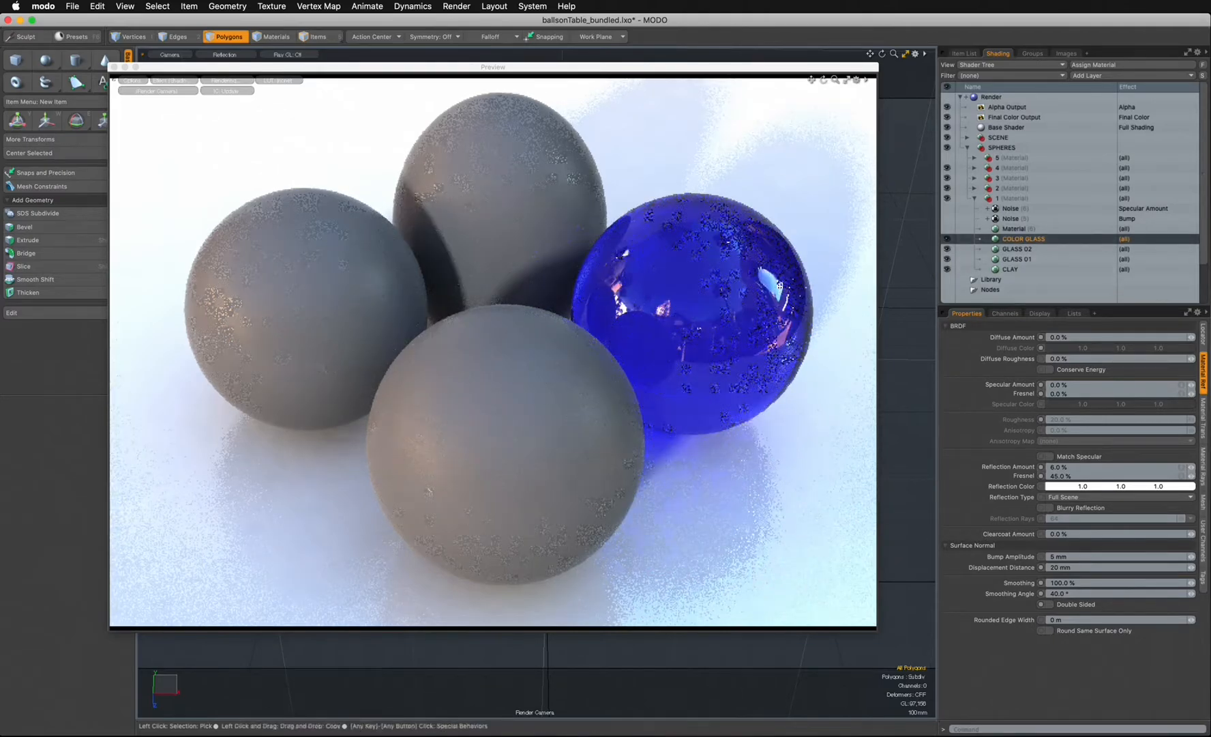
pyautogui.doubleClick(1023, 239)
pyautogui.press('Escape')
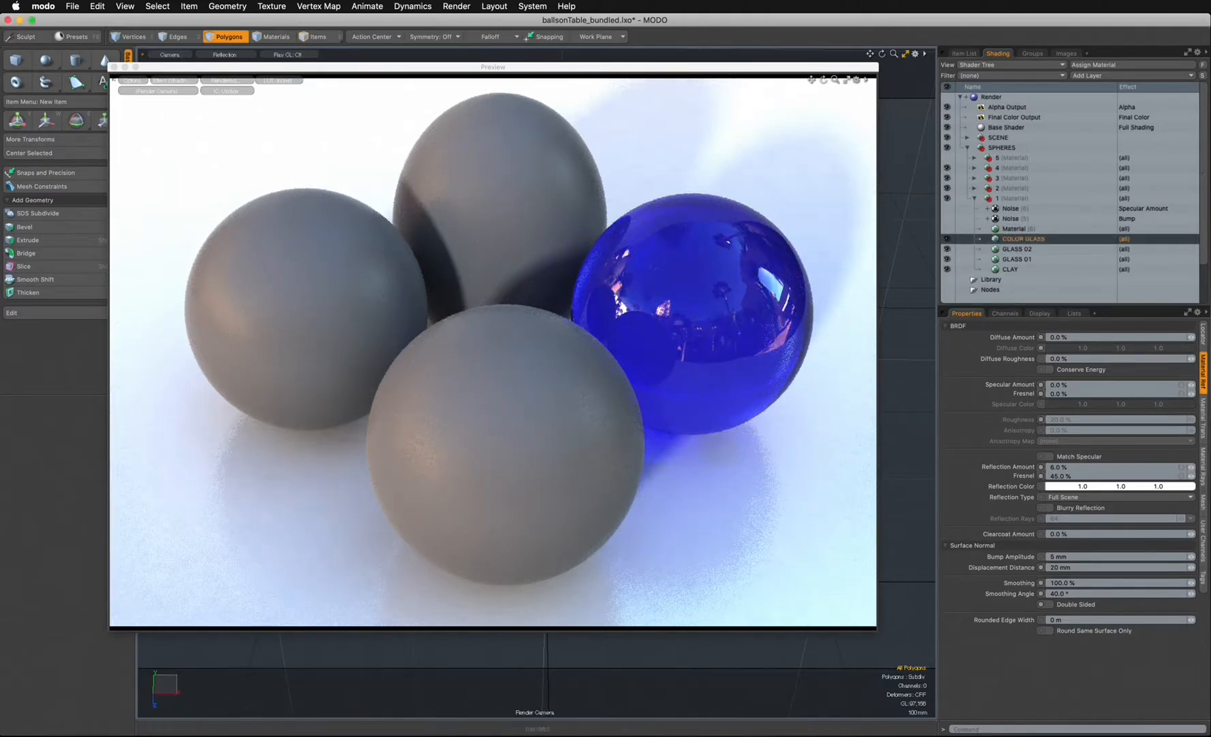
# - Compare the glass layers' transparency settings and set GLASS 02's Refraction Roughness to 0.7% and Refraction Rays to 256
pyautogui.click(1203, 418)
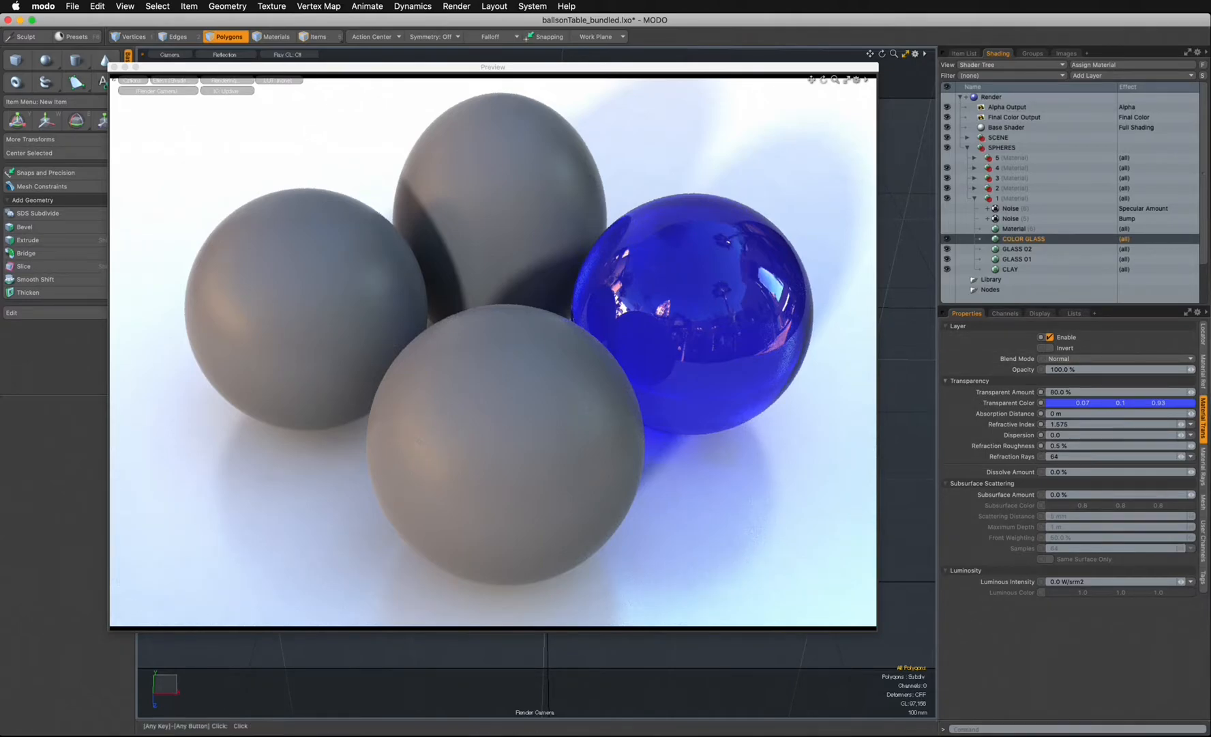
pyautogui.click(1016, 249)
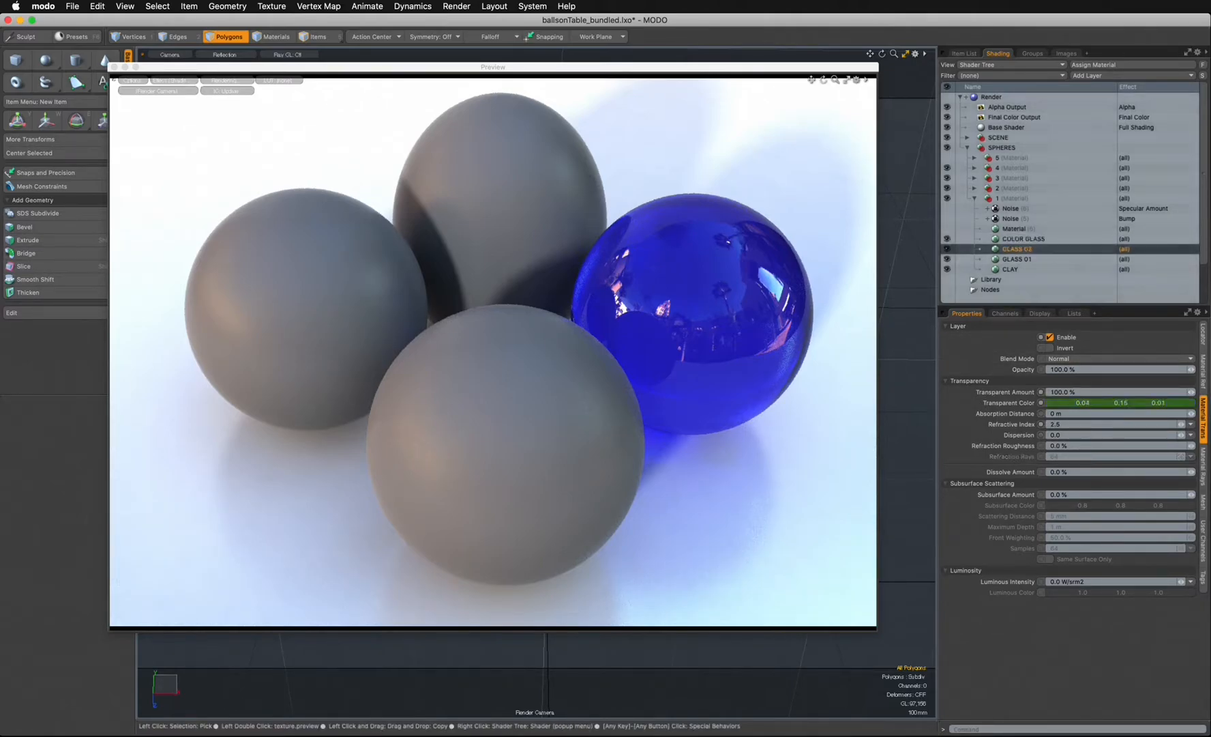
pyautogui.click(1017, 259)
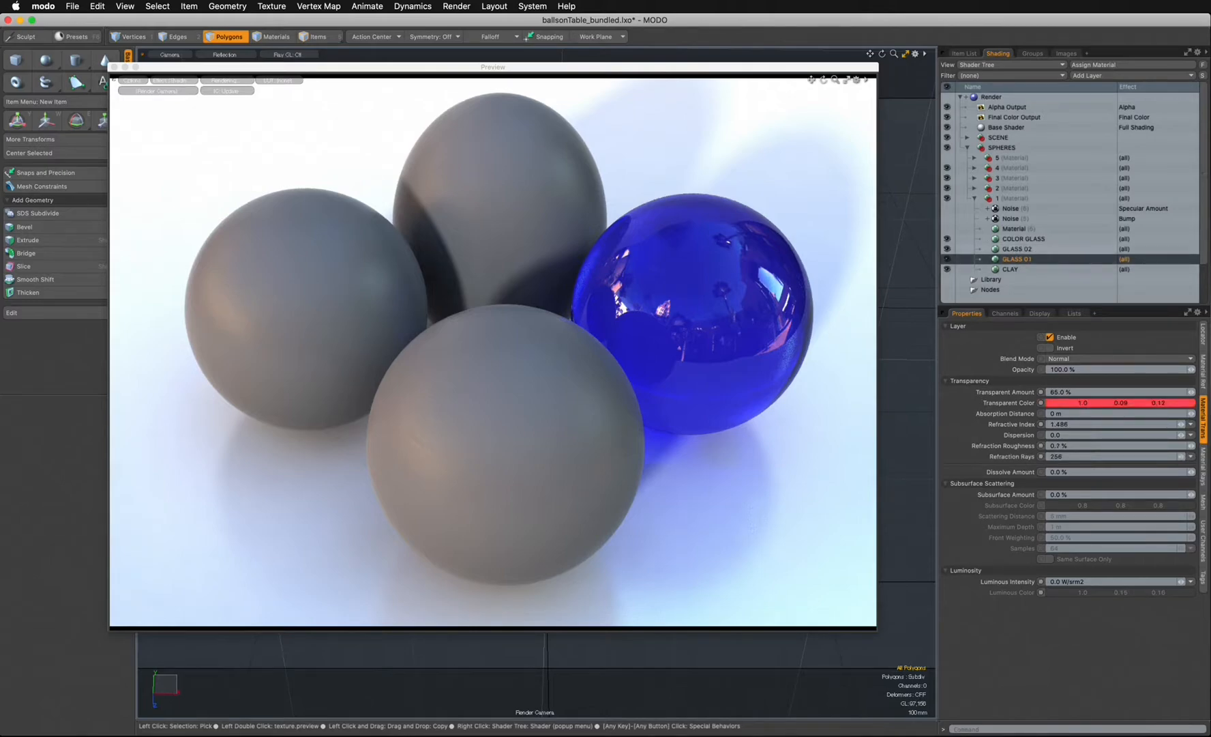
pyautogui.click(1016, 249)
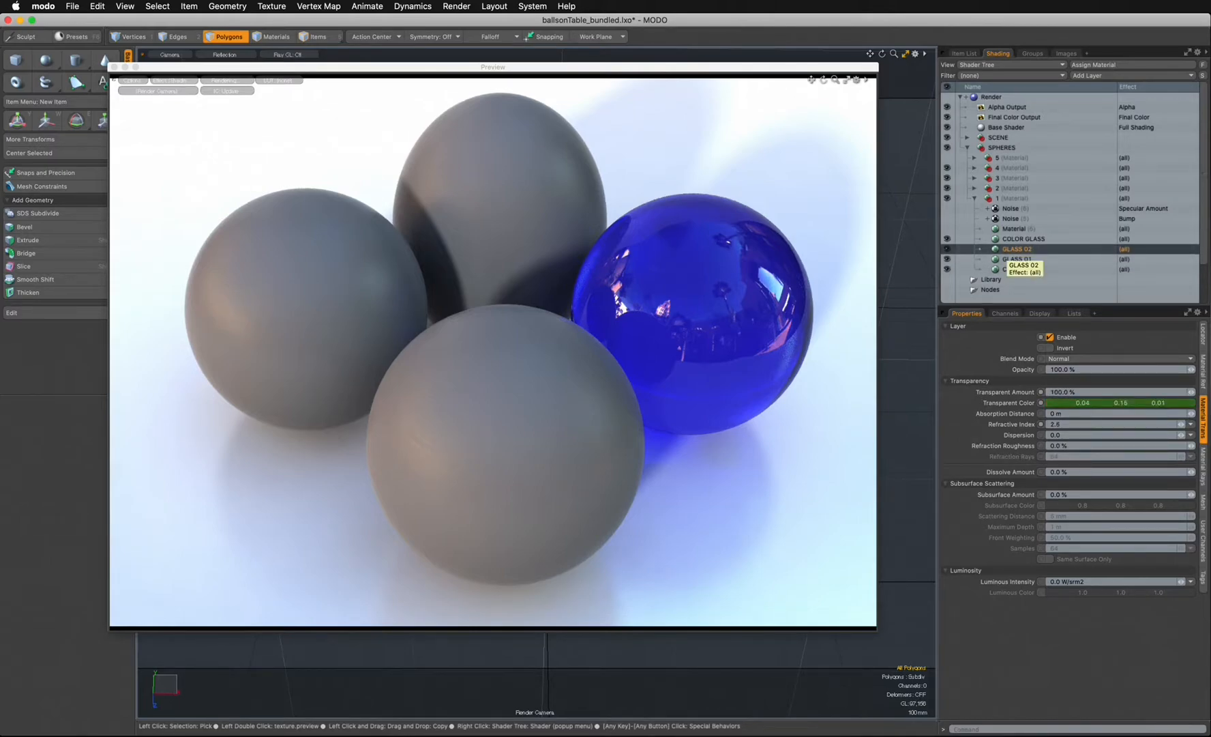
pyautogui.click(1017, 259)
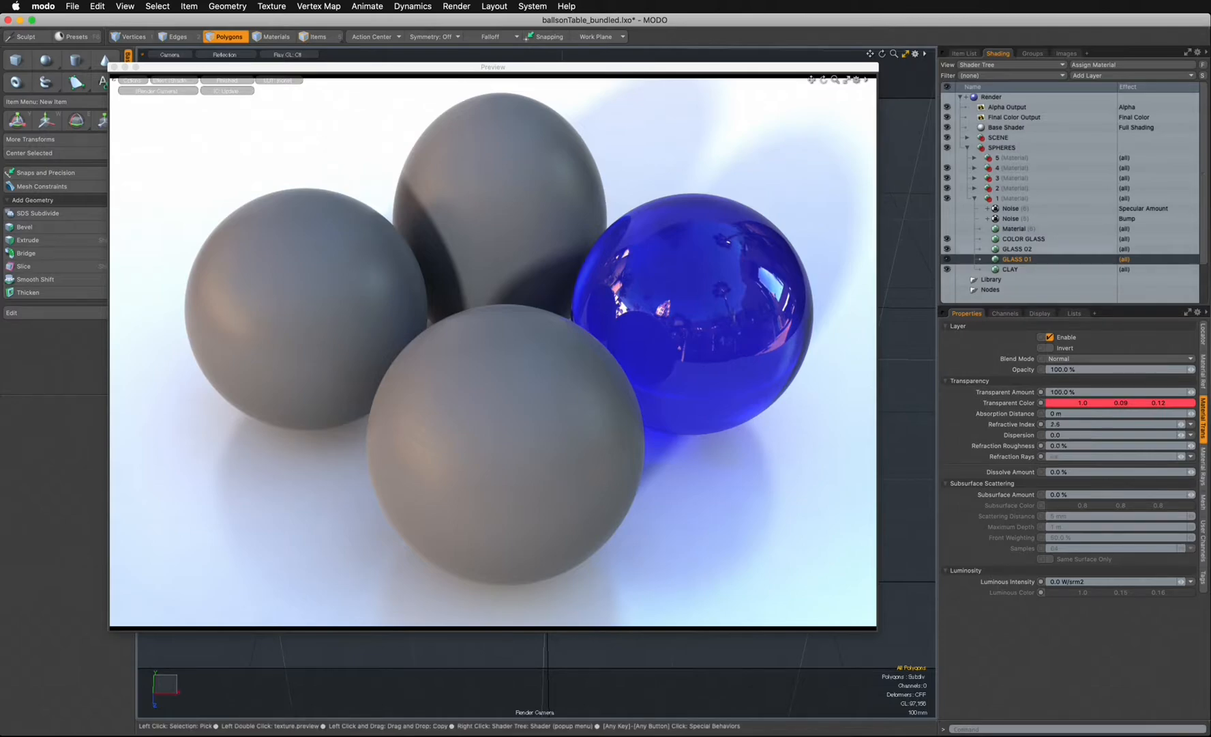
pyautogui.click(1017, 249)
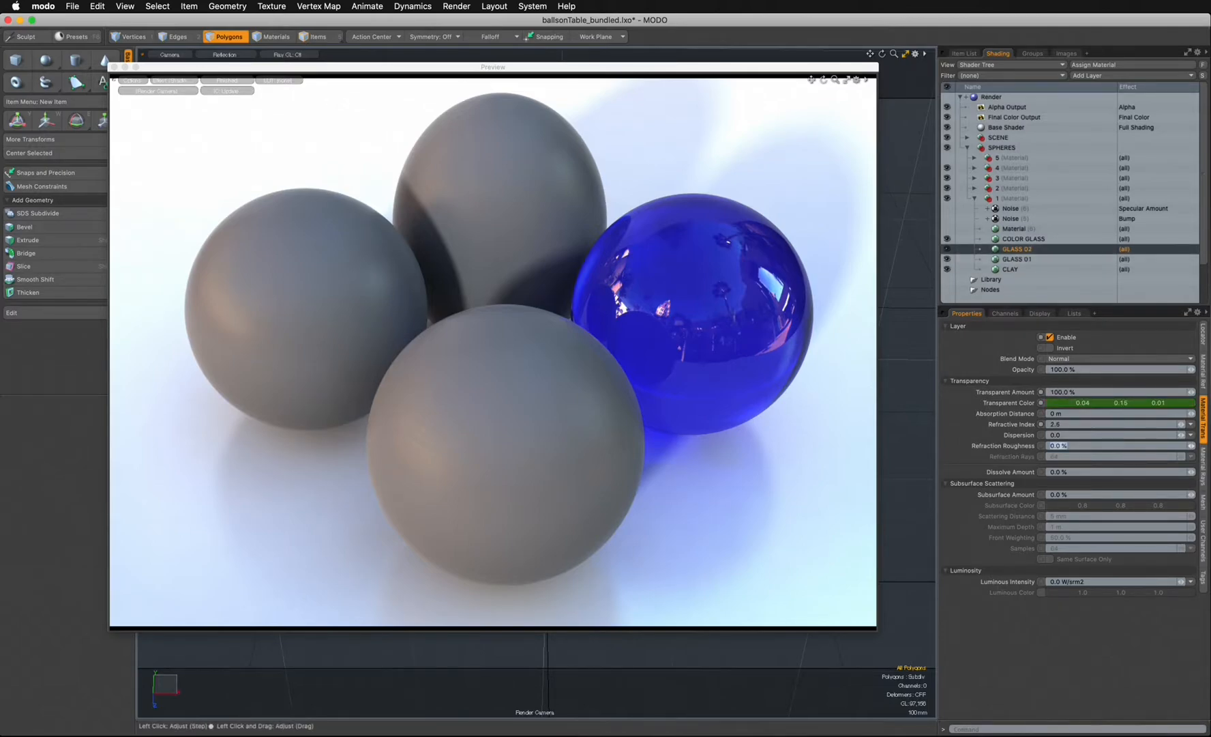
pyautogui.press('BackSpace')
pyautogui.write('.7')
pyautogui.press('Return')
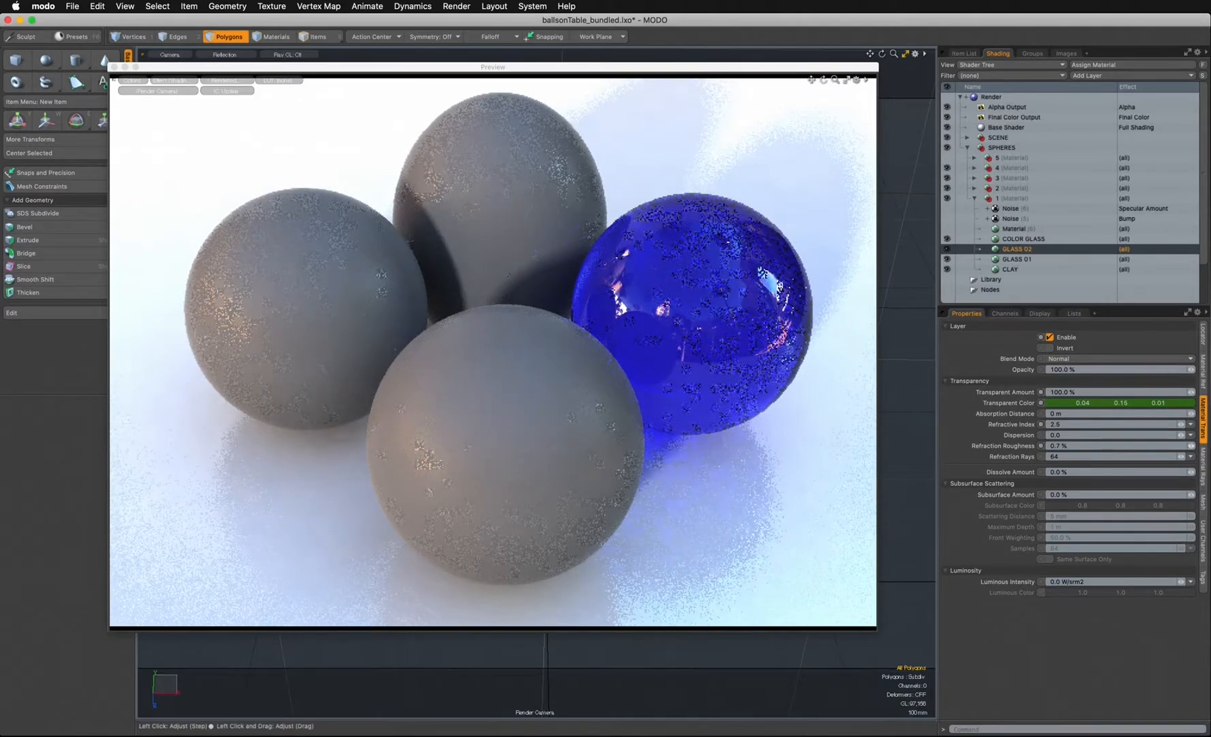
pyautogui.click(1190, 457)
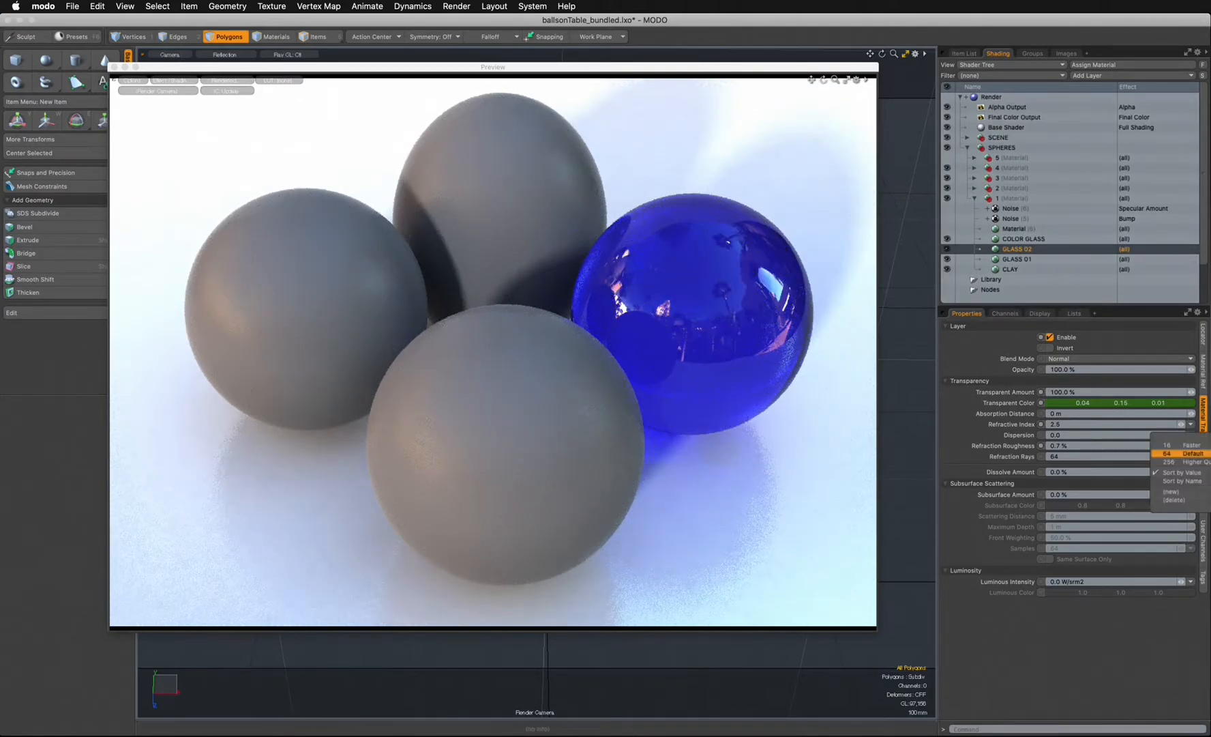
pyautogui.click(1175, 462)
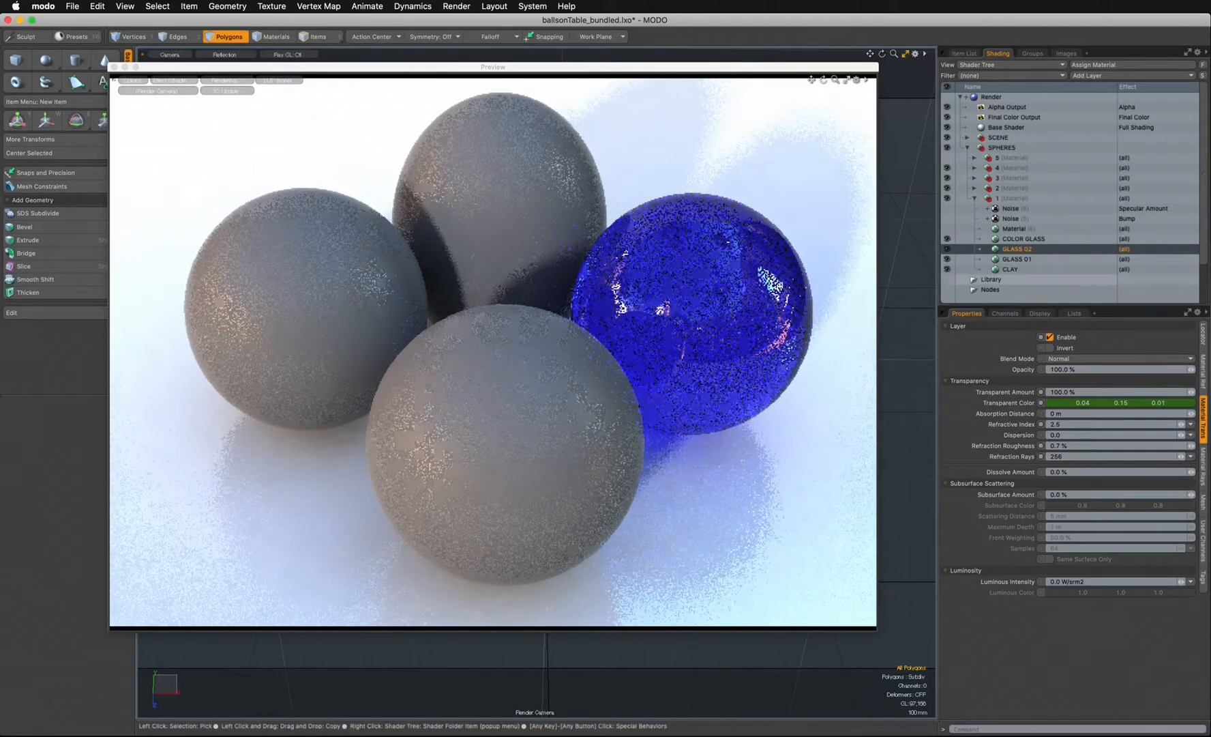
# - Raise COLOR GLASS's Absorption Distance in stages to 70 mm and compare the render with the layer disabled and enabled
pyautogui.click(1023, 238)
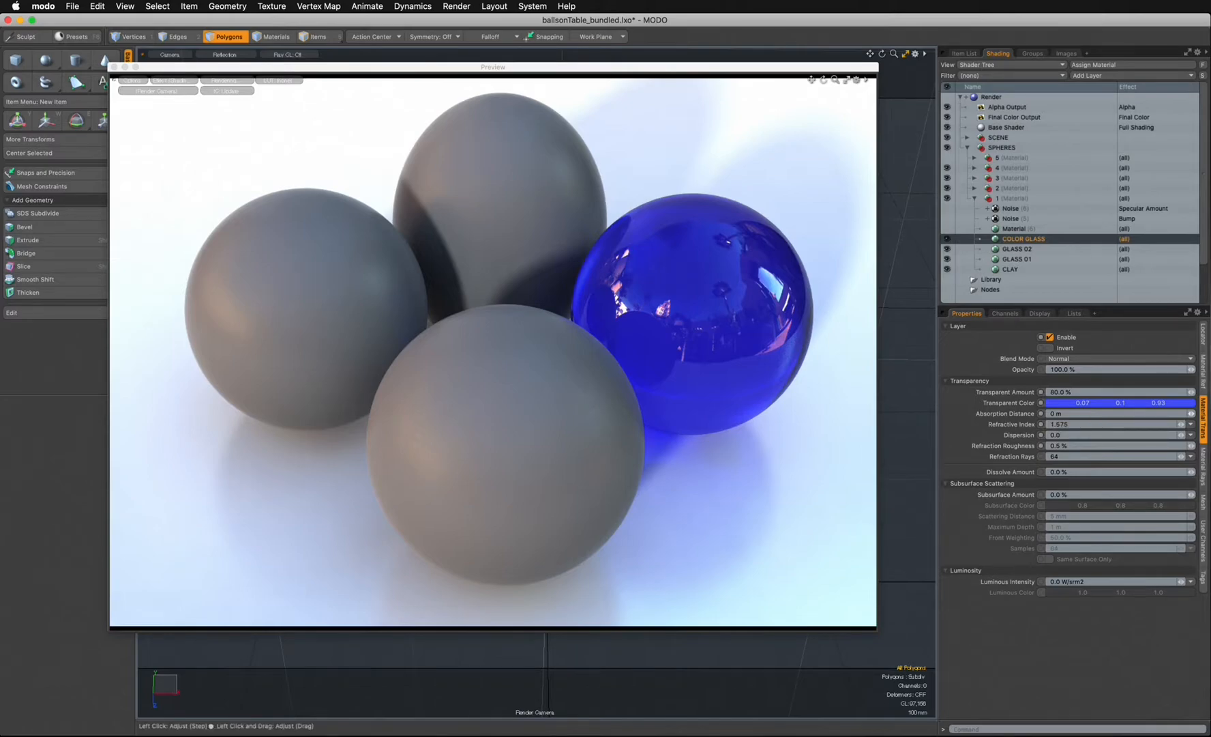
pyautogui.moveTo(1191, 414); pyautogui.dragTo(1194, 414)
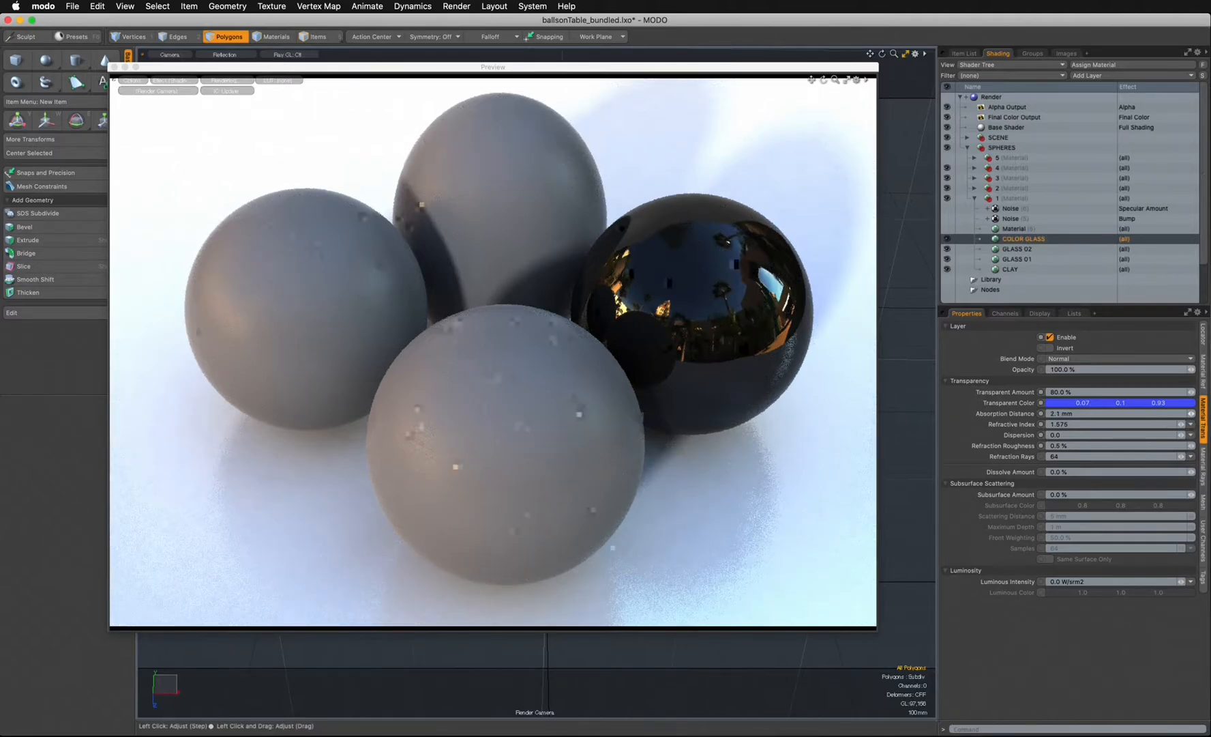
pyautogui.moveTo(1192, 414); pyautogui.dragTo(1205, 413)
pyautogui.moveTo(1192, 413); pyautogui.dragTo(1201, 413)
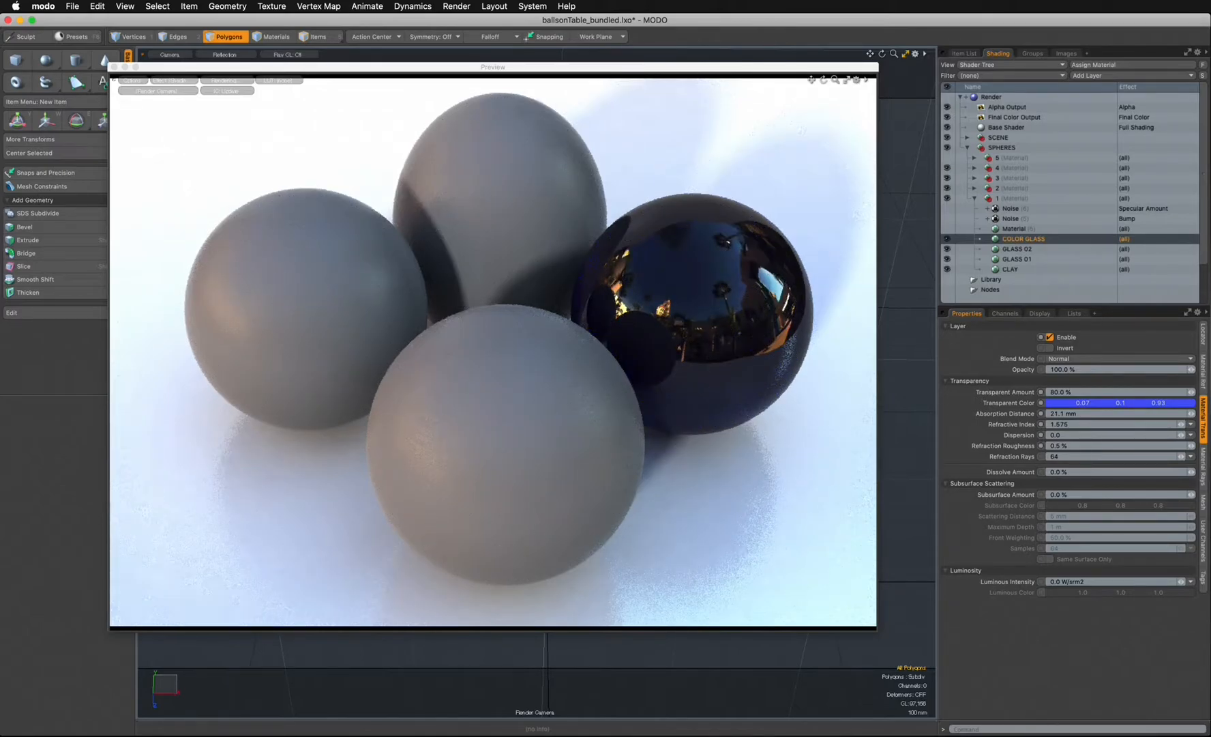
pyautogui.moveTo(1191, 413); pyautogui.dragTo(1208, 414)
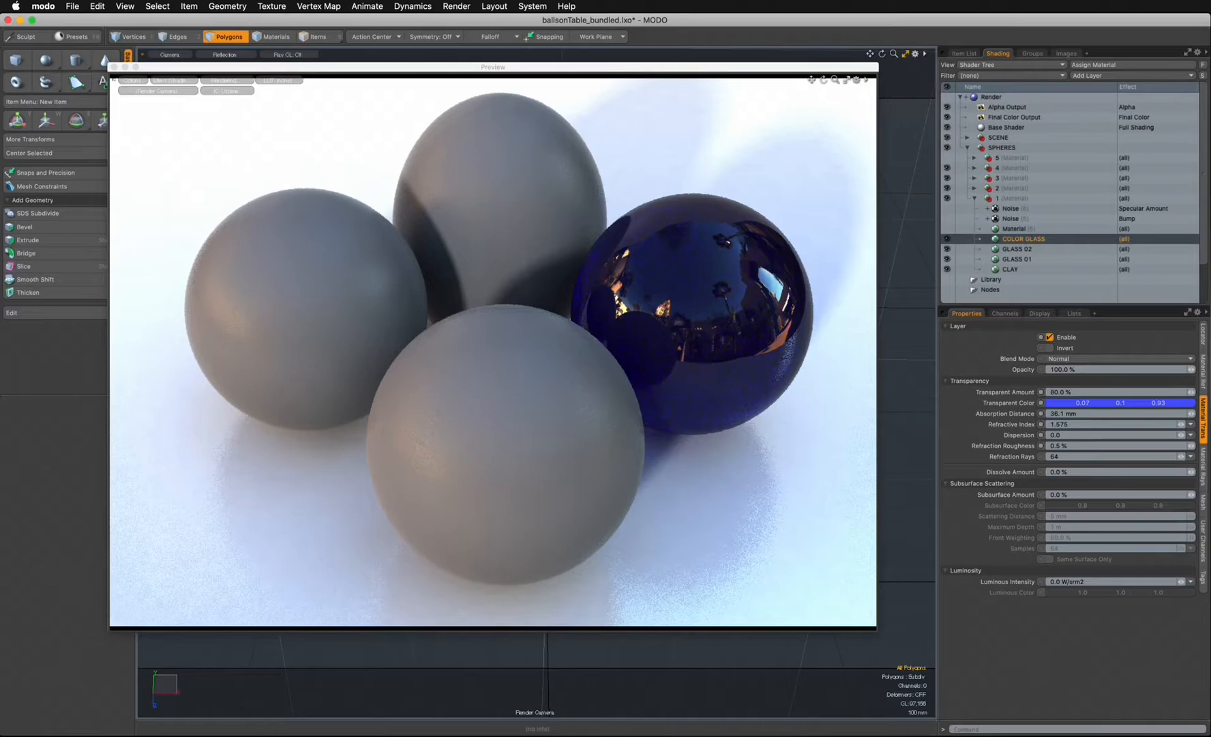
pyautogui.moveTo(1191, 414); pyautogui.dragTo(1204, 413)
pyautogui.moveTo(1191, 413); pyautogui.dragTo(1202, 413)
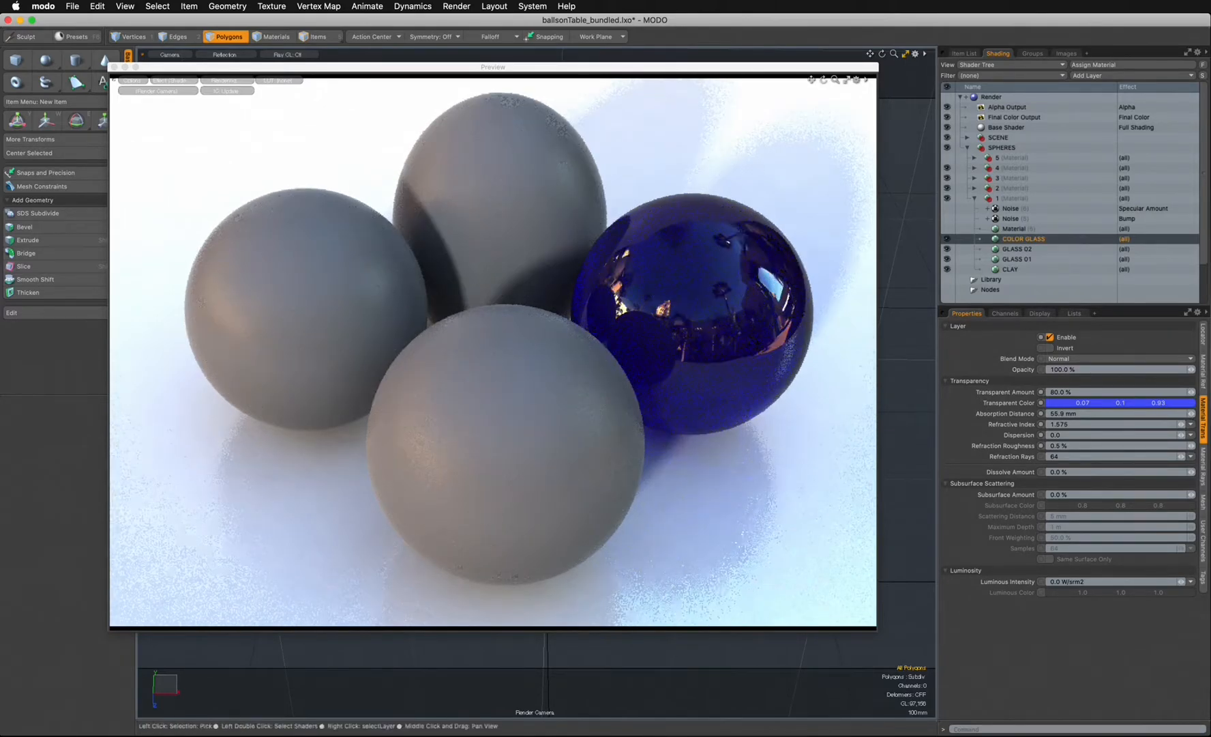
pyautogui.moveTo(1191, 413); pyautogui.dragTo(1203, 413)
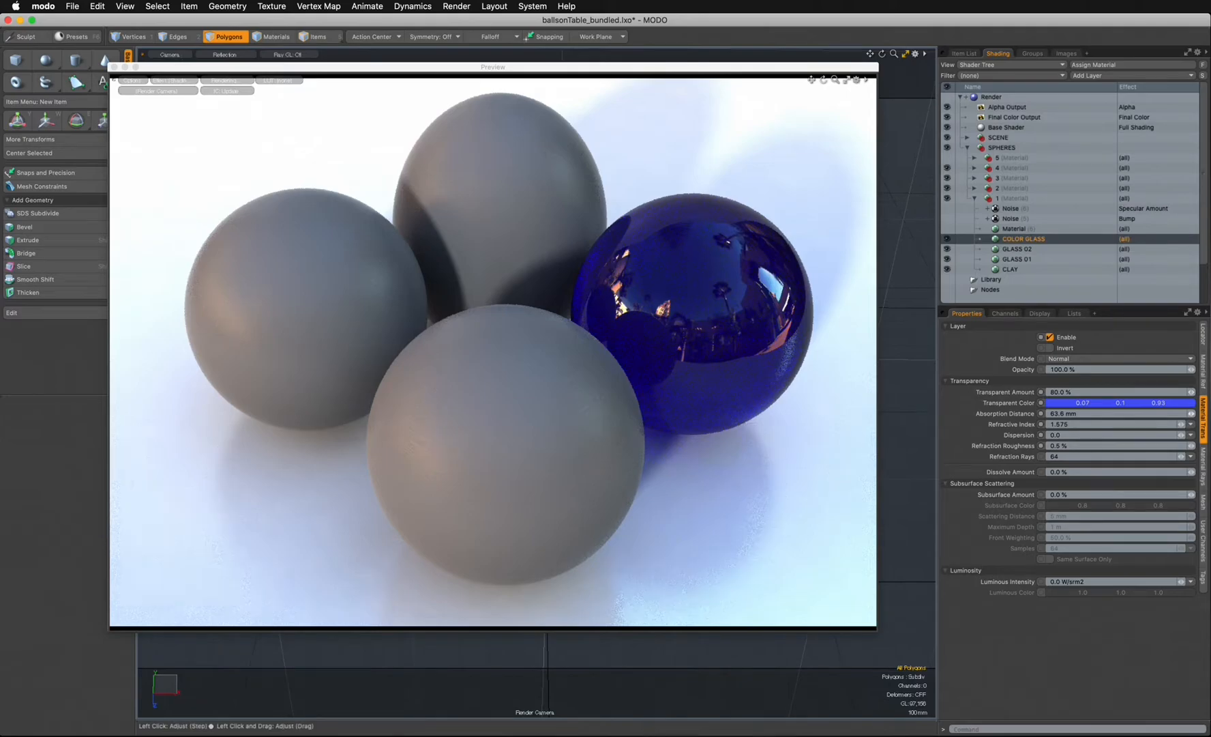
pyautogui.moveTo(1191, 413); pyautogui.dragTo(1200, 414)
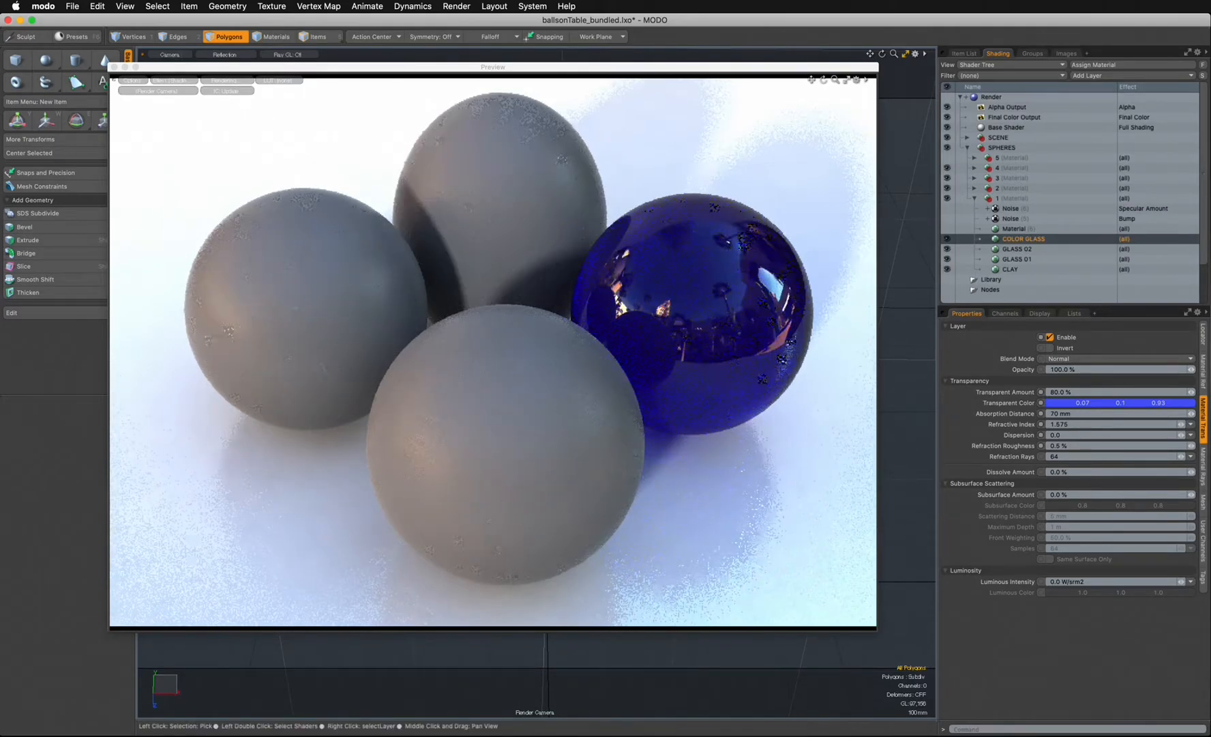
pyautogui.click(1049, 337)
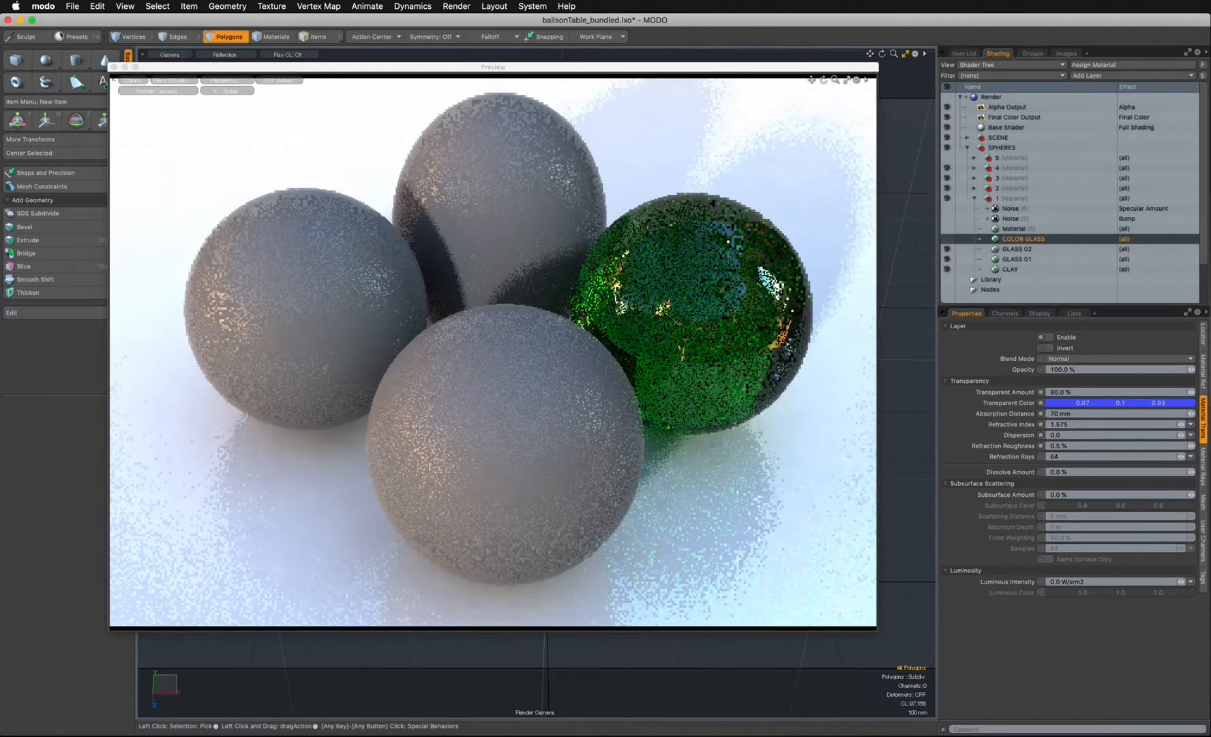
pyautogui.click(1050, 337)
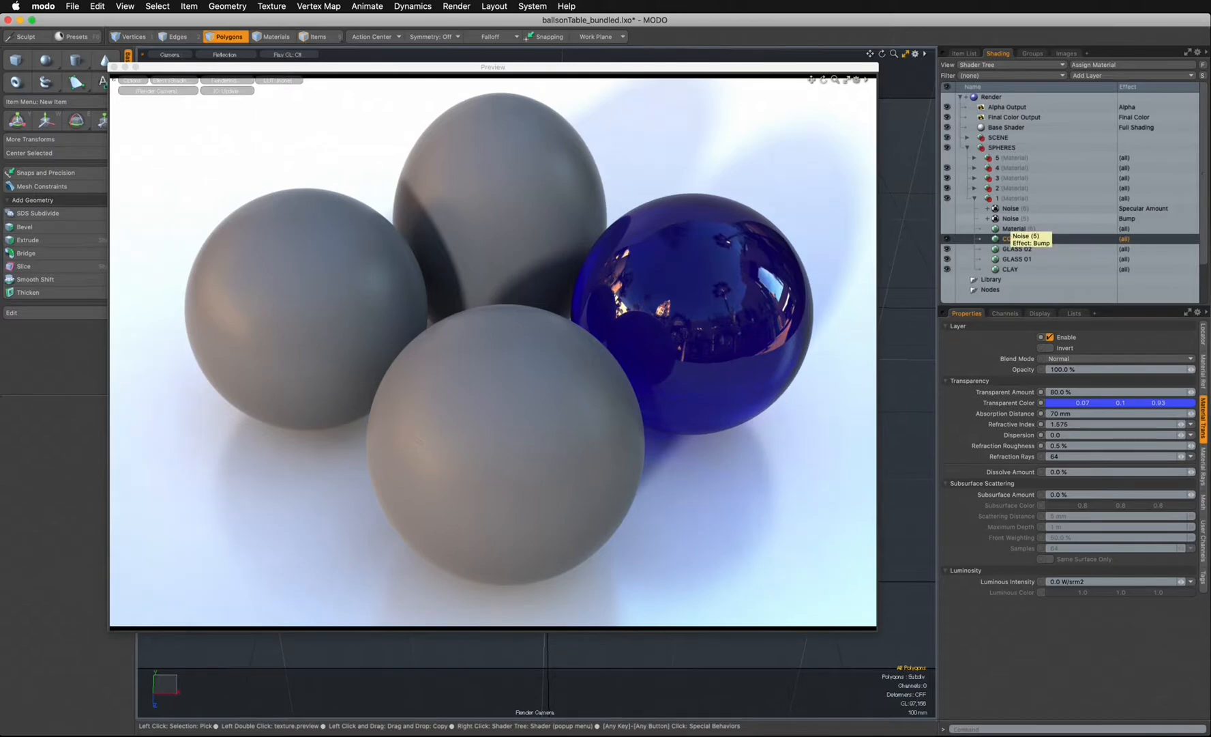
# - Enable the Noise layer with the Bump effect in material group 1
pyautogui.click(1011, 219)
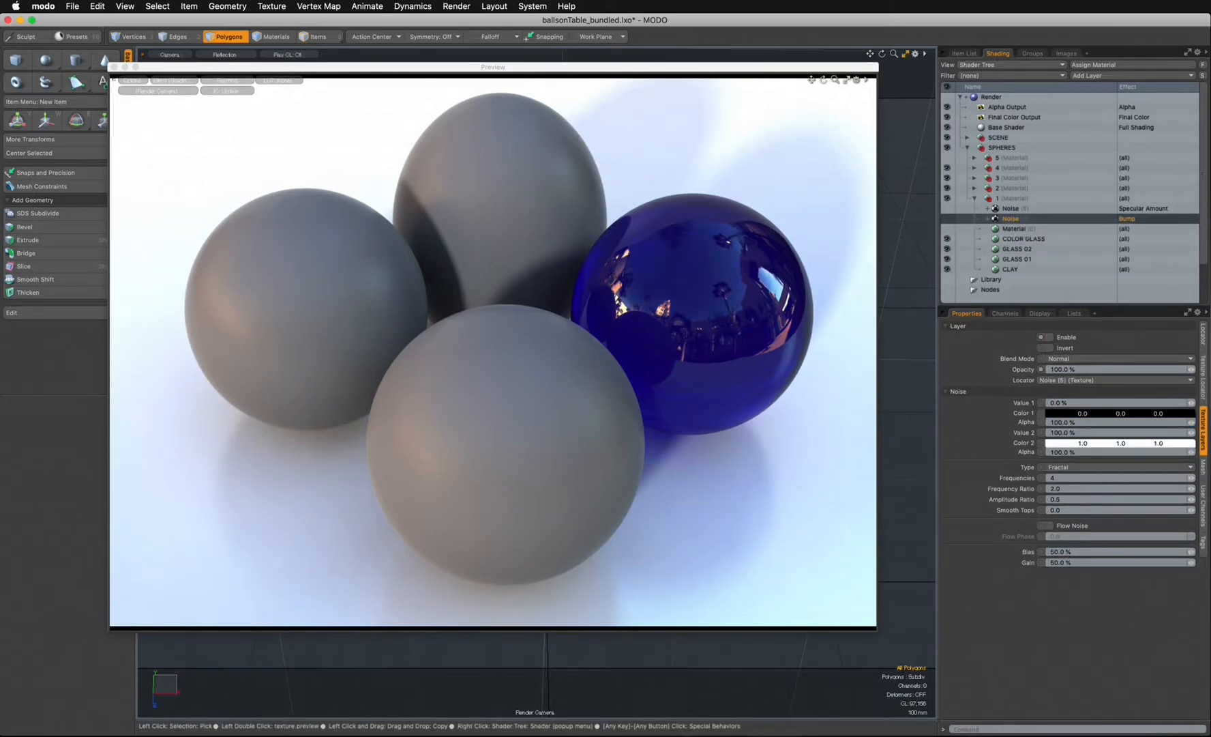
pyautogui.click(1050, 337)
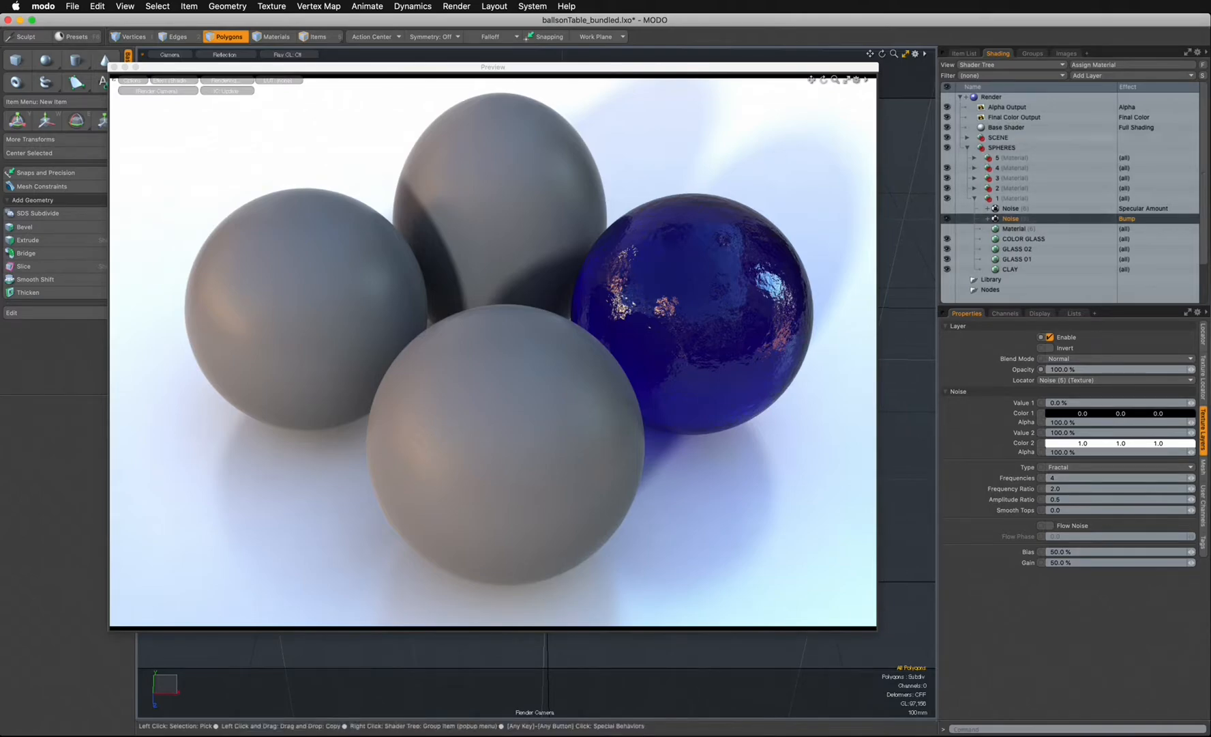
# - Look through the Enhance:modo noise textures and the Noise layer's effect options, keeping its effect on Bump
pyautogui.click(1131, 75)
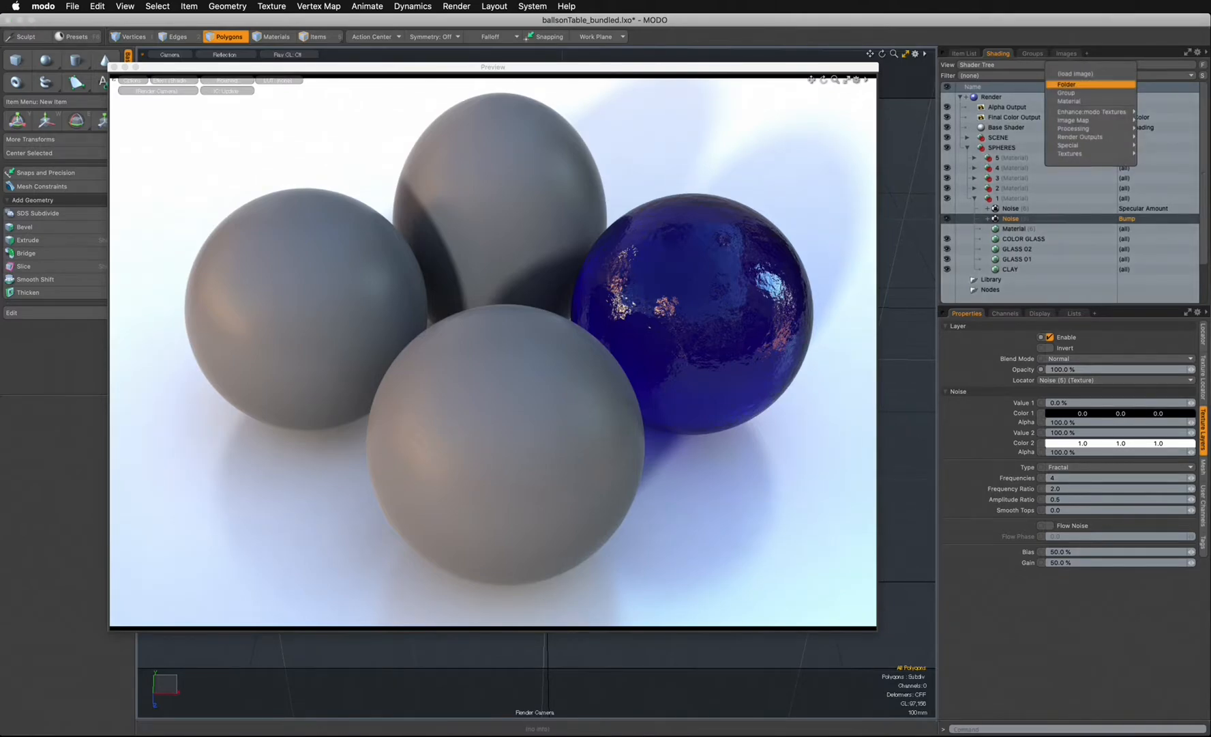
pyautogui.moveTo(1091, 112)
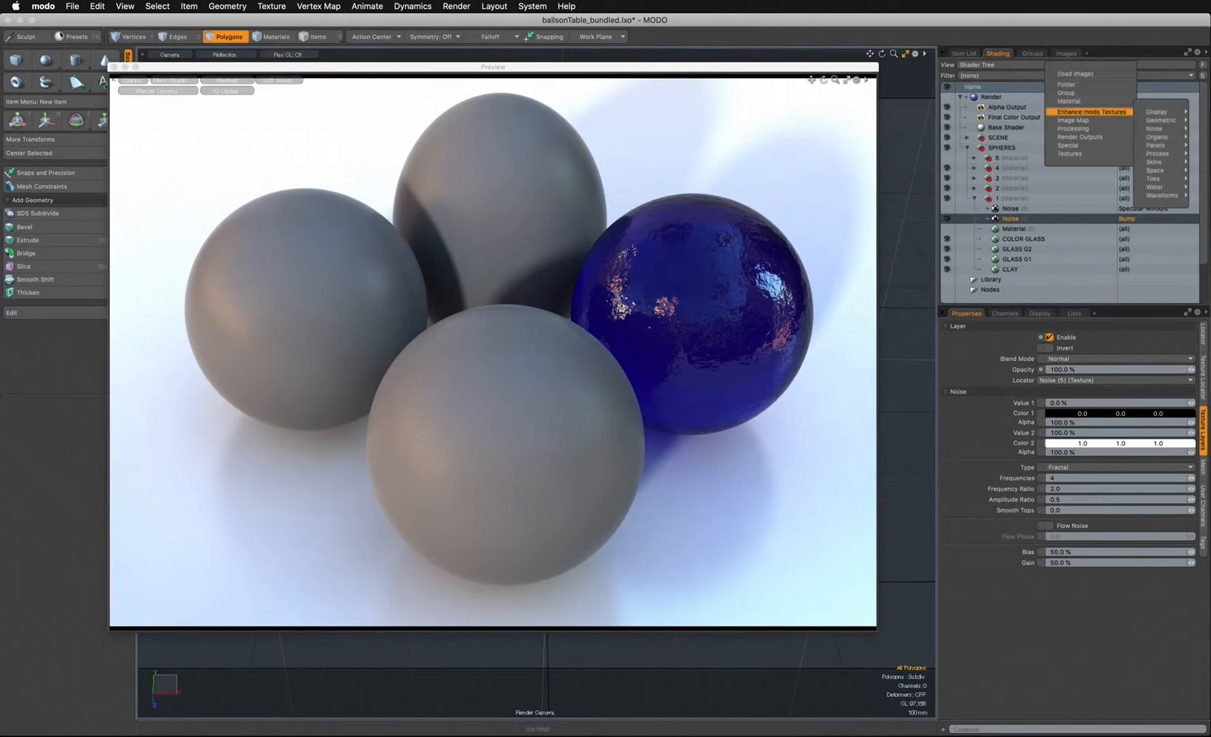
pyautogui.moveTo(1155, 128)
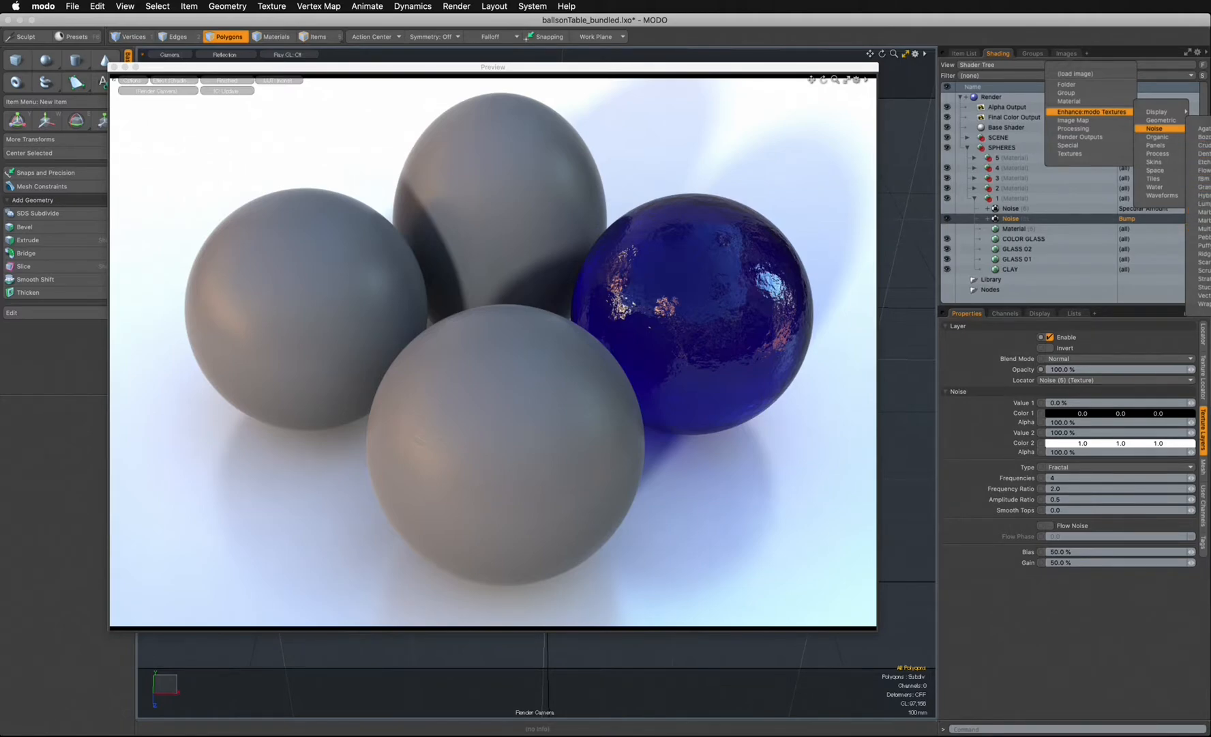
pyautogui.click(1074, 260)
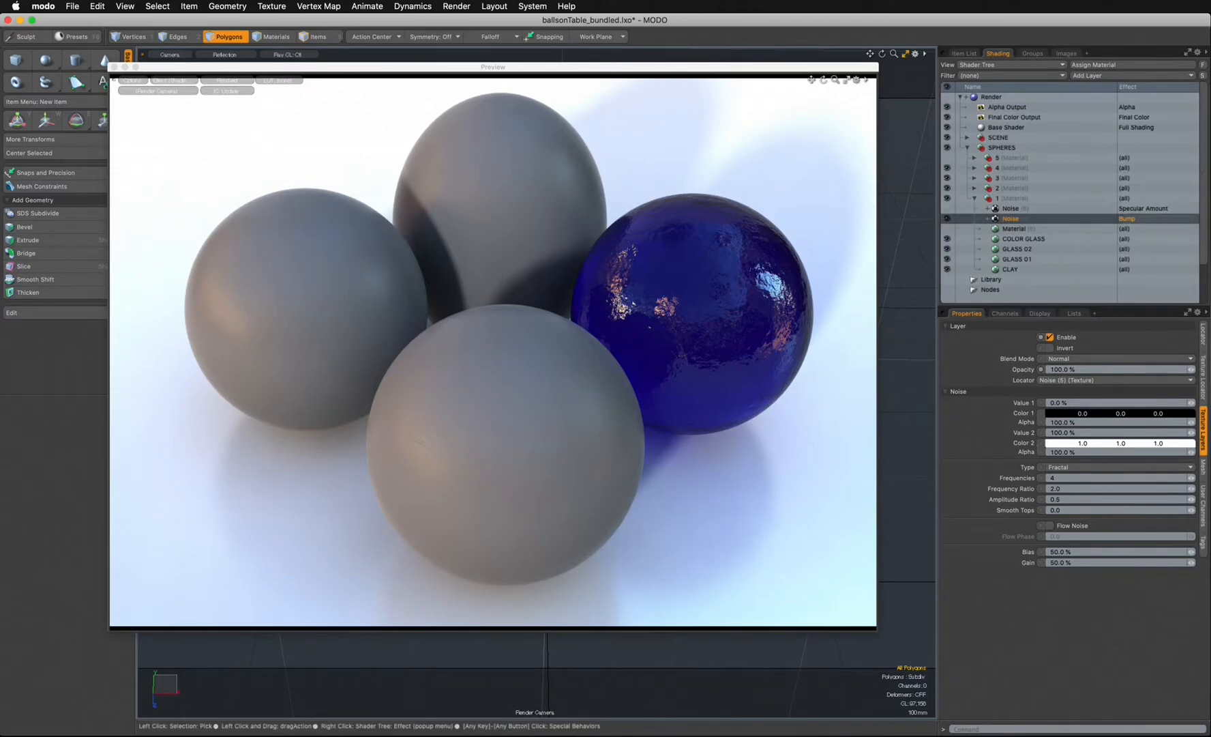
pyautogui.rightClick(1126, 218)
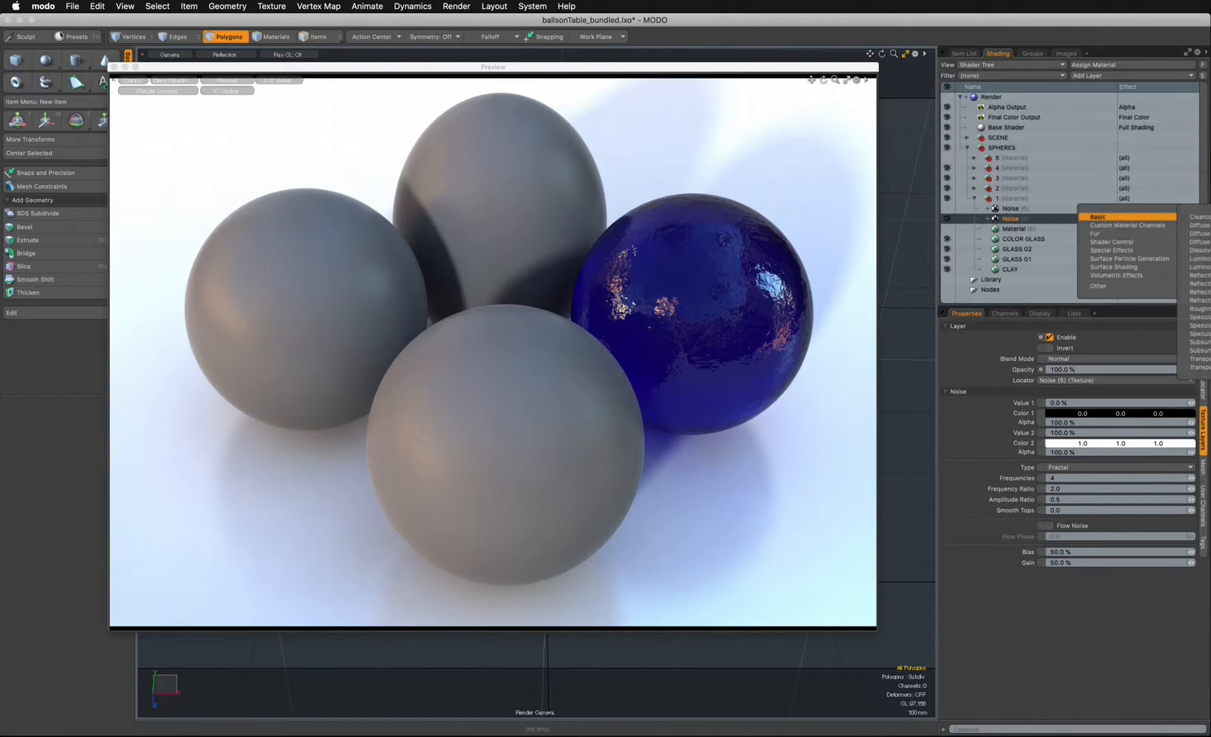
pyautogui.moveTo(1128, 226)
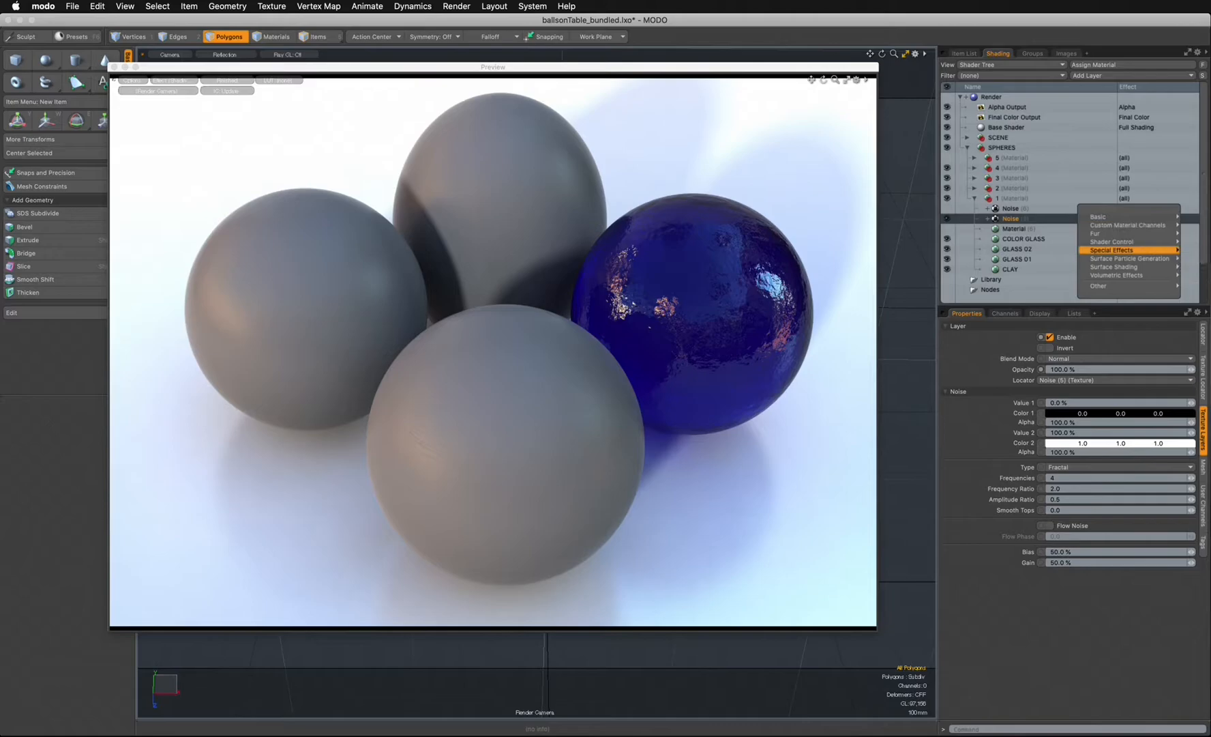
pyautogui.moveTo(1114, 266)
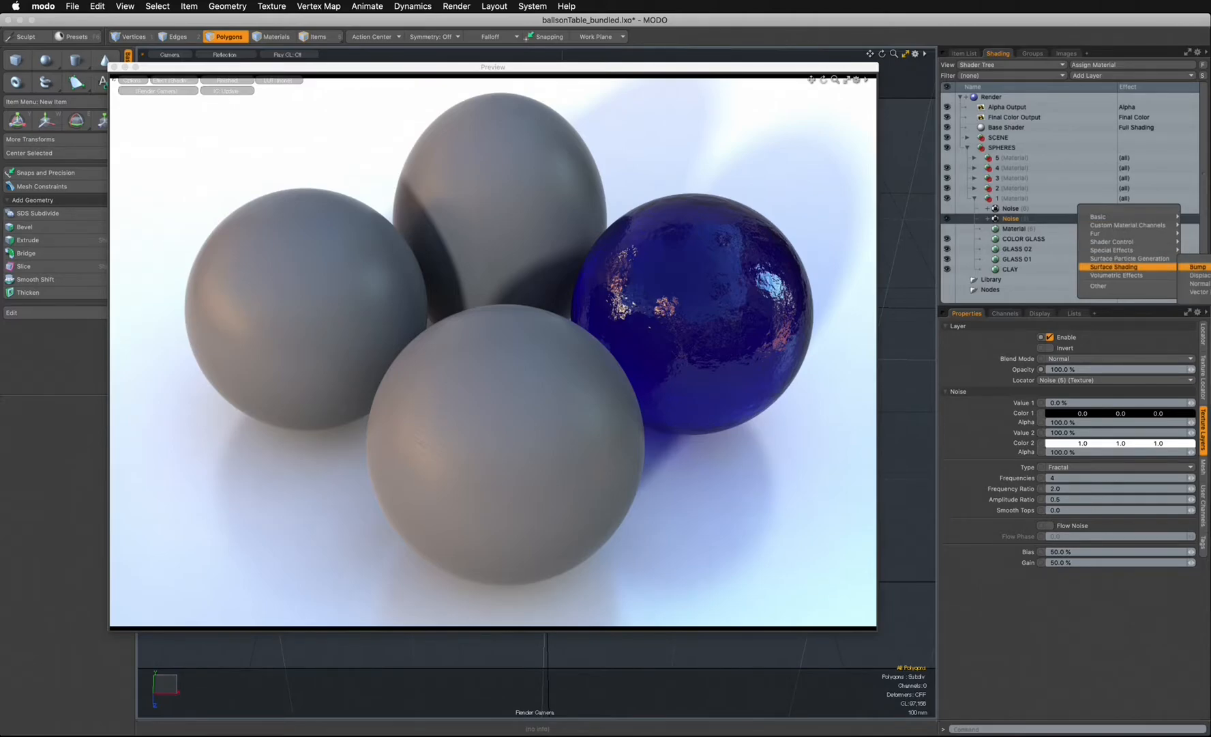
pyautogui.click(1197, 267)
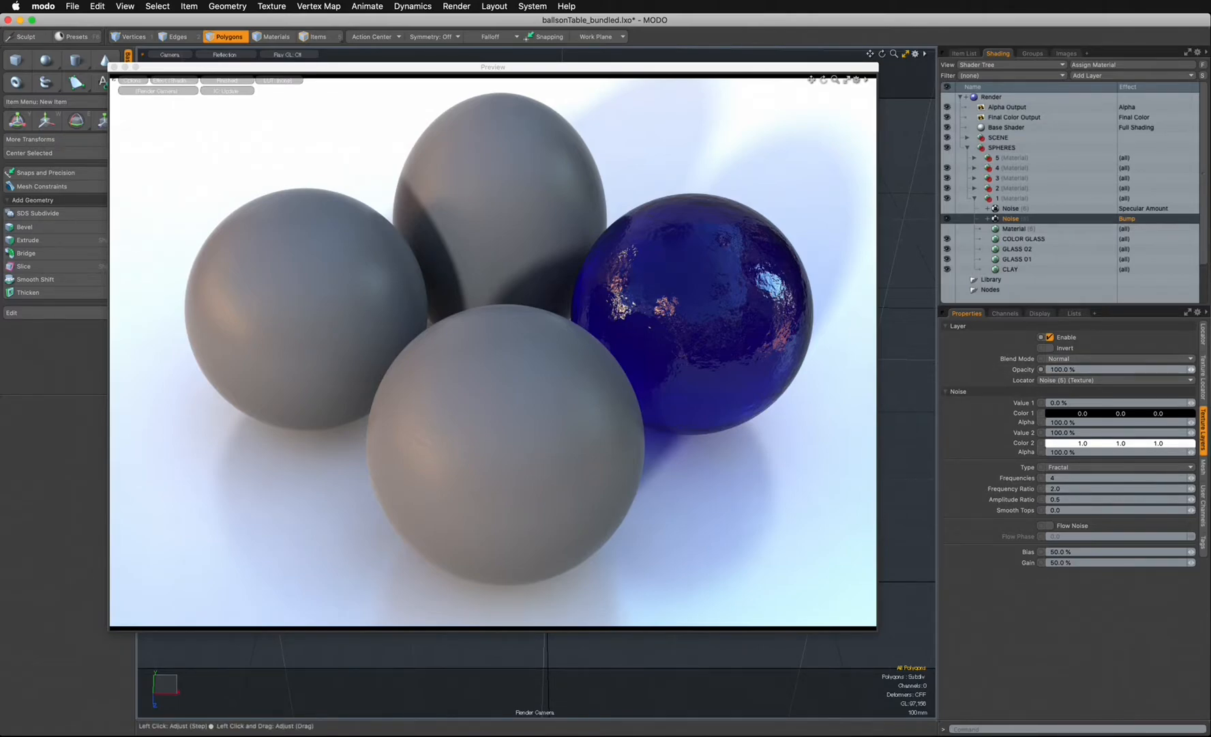
# - Try the Bump Noise layer at 25% opacity and set it back to 100% to compare the render
pyautogui.click(1091, 369)
pyautogui.write('25')
pyautogui.press('Return')
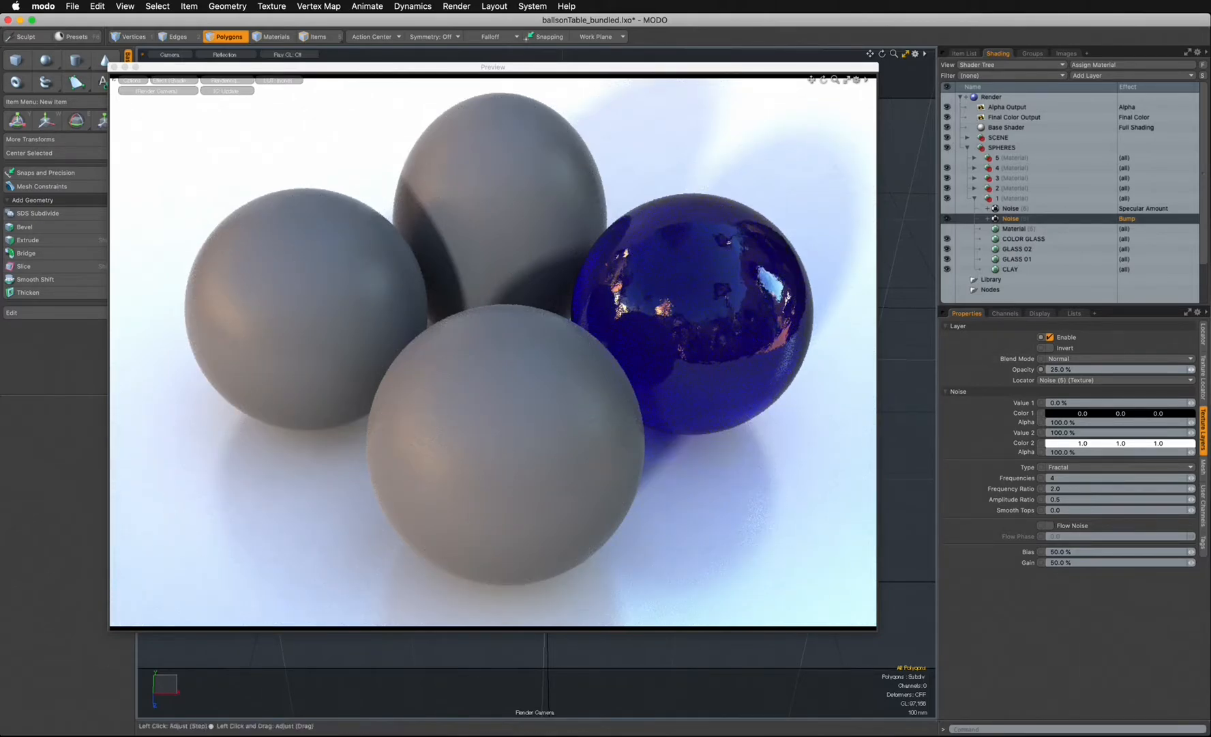
pyautogui.moveTo(1080, 369); pyautogui.dragTo(1028, 355)
pyautogui.write('100')
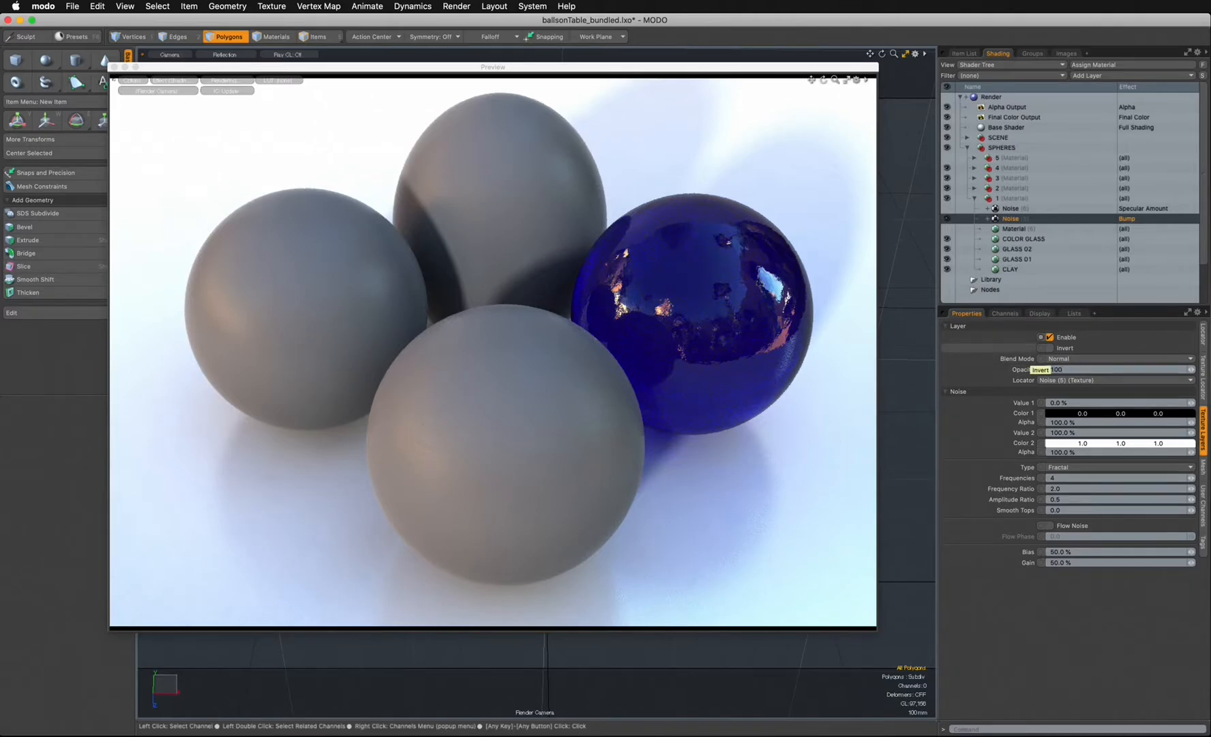
pyautogui.press('Return')
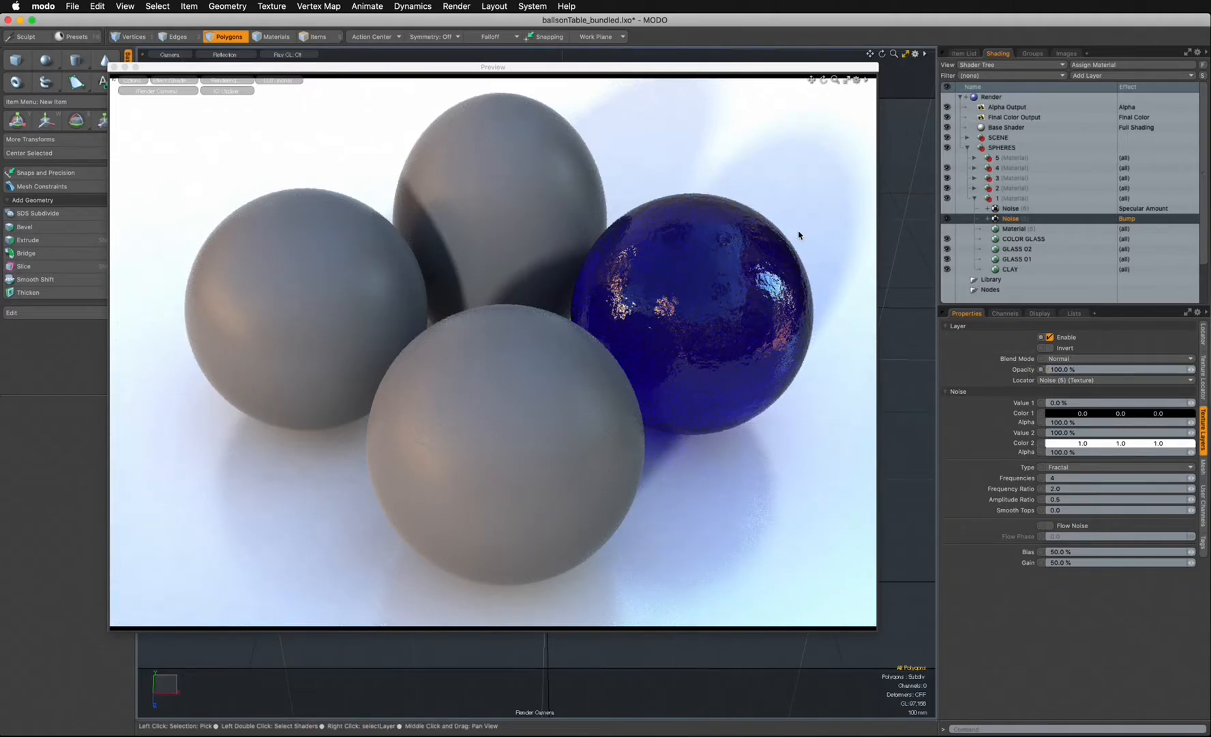
# - Raise COLOR GLASS's Bump Amplitude in stages to 20.8 mm
pyautogui.click(1014, 241)
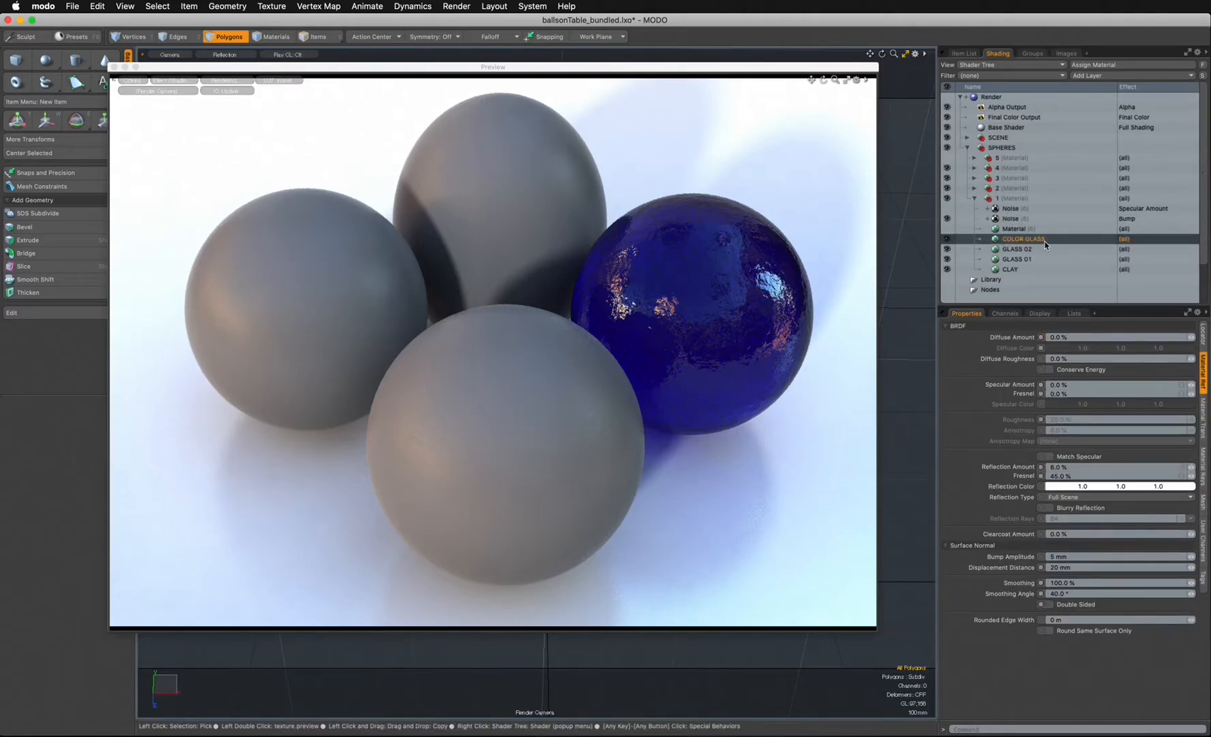
pyautogui.moveTo(1063, 308); pyautogui.dragTo(1054, 240)
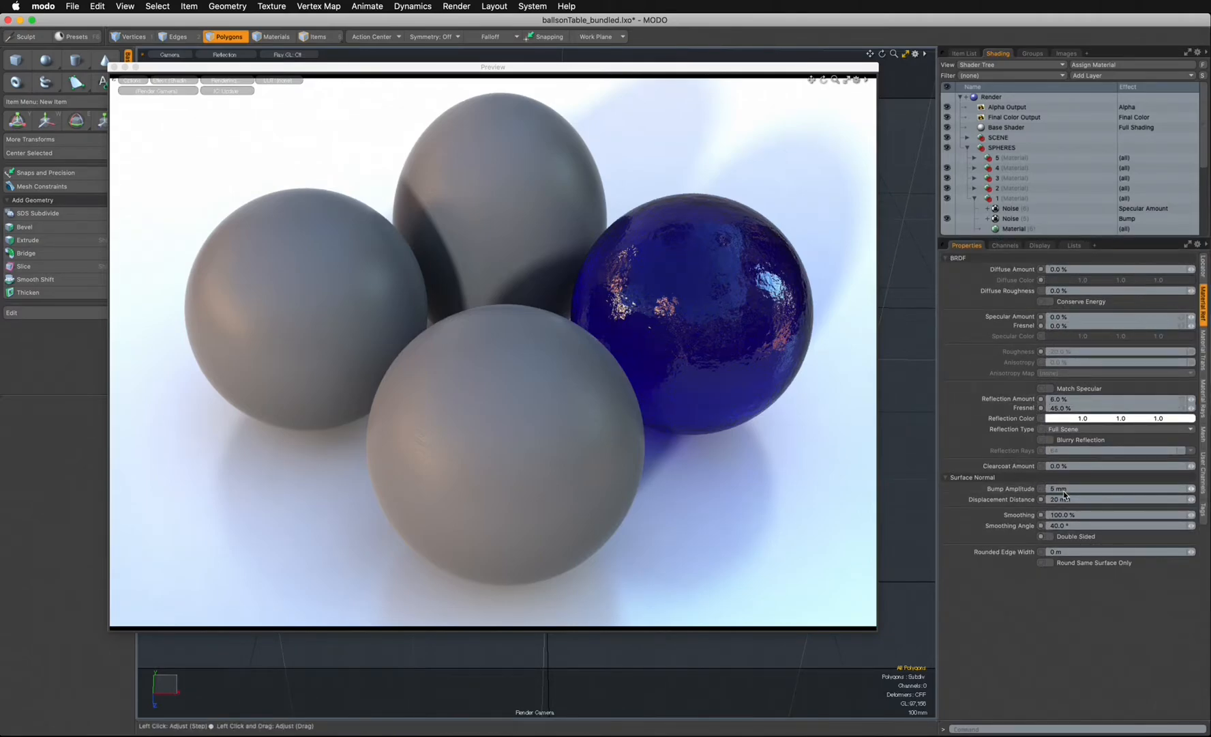
pyautogui.moveTo(1073, 491); pyautogui.dragTo(1203, 492)
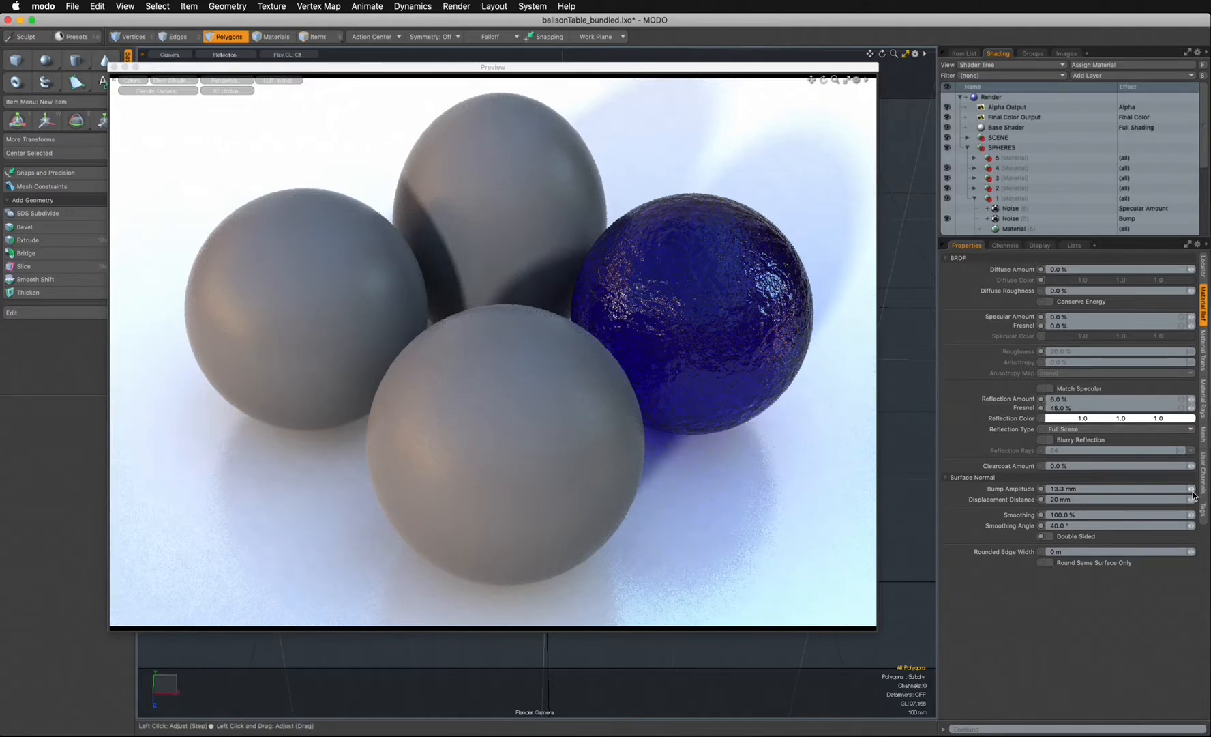
pyautogui.moveTo(1191, 489); pyautogui.dragTo(1207, 489)
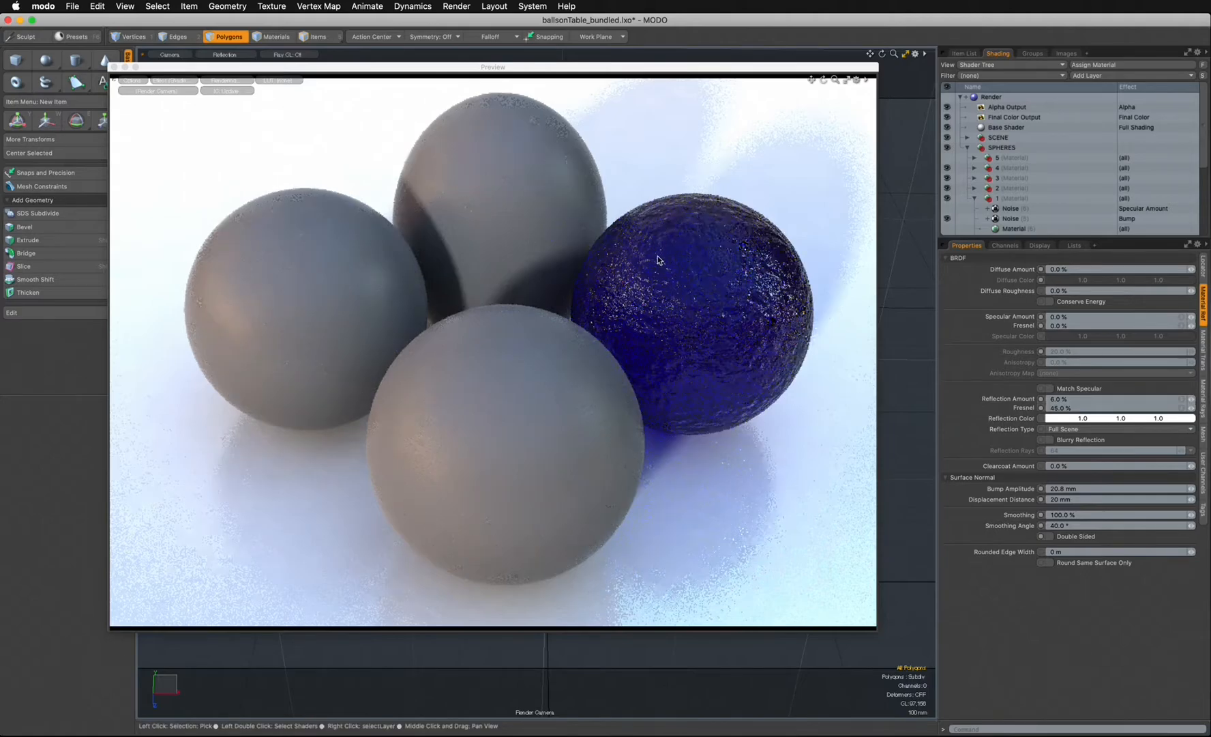
pyautogui.moveTo(1030, 238); pyautogui.dragTo(975, 349)
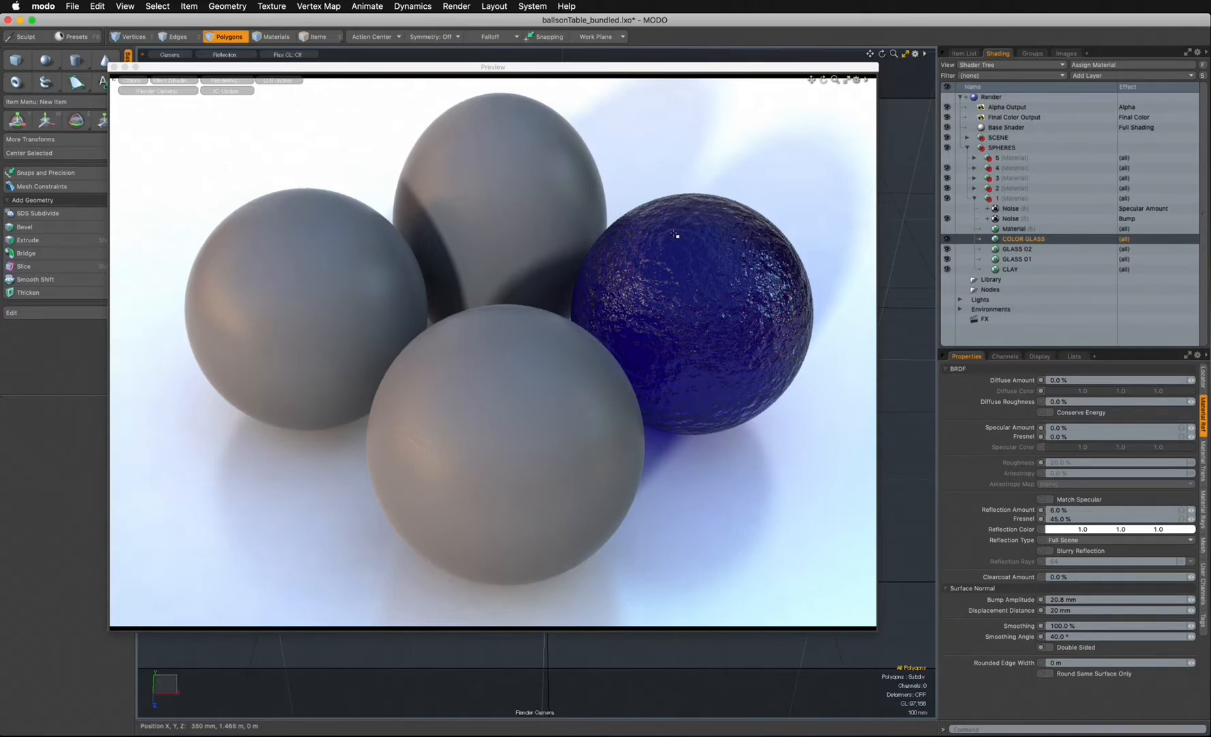
# - Set the Bump Noise layer's texture size to 22.5 mm on X, Y and Z
pyautogui.click(1018, 220)
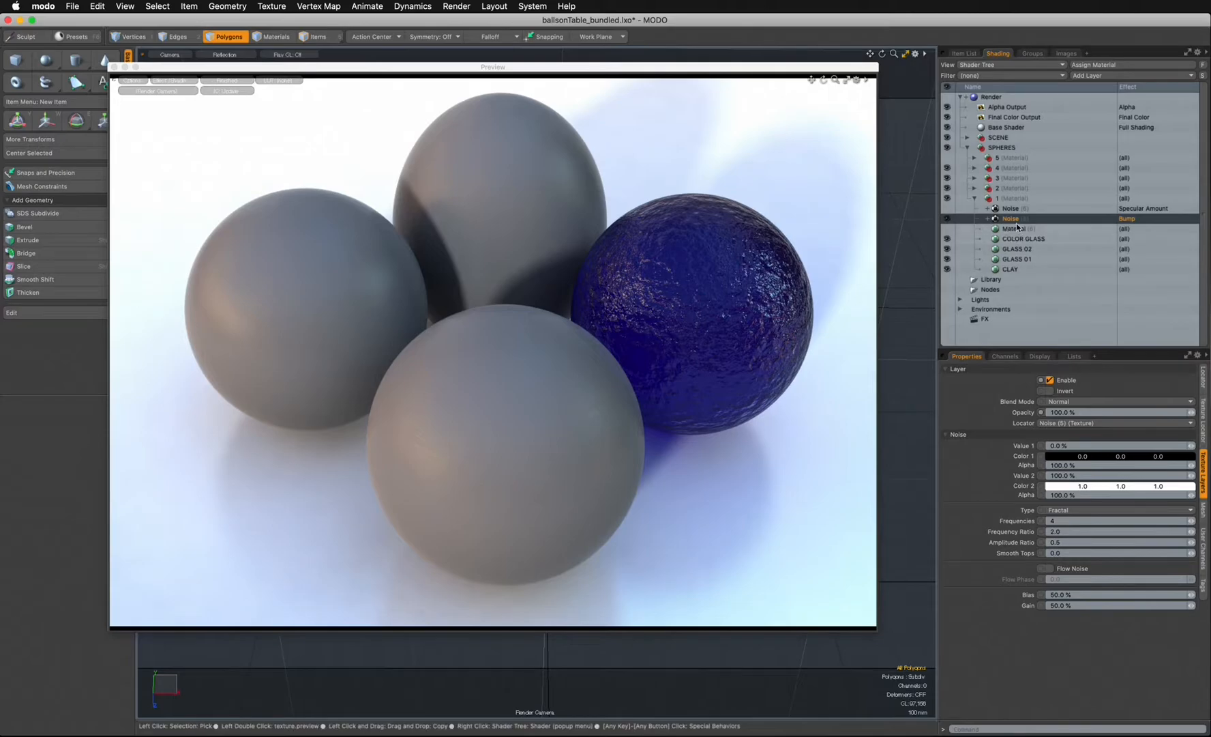
pyautogui.click(1203, 421)
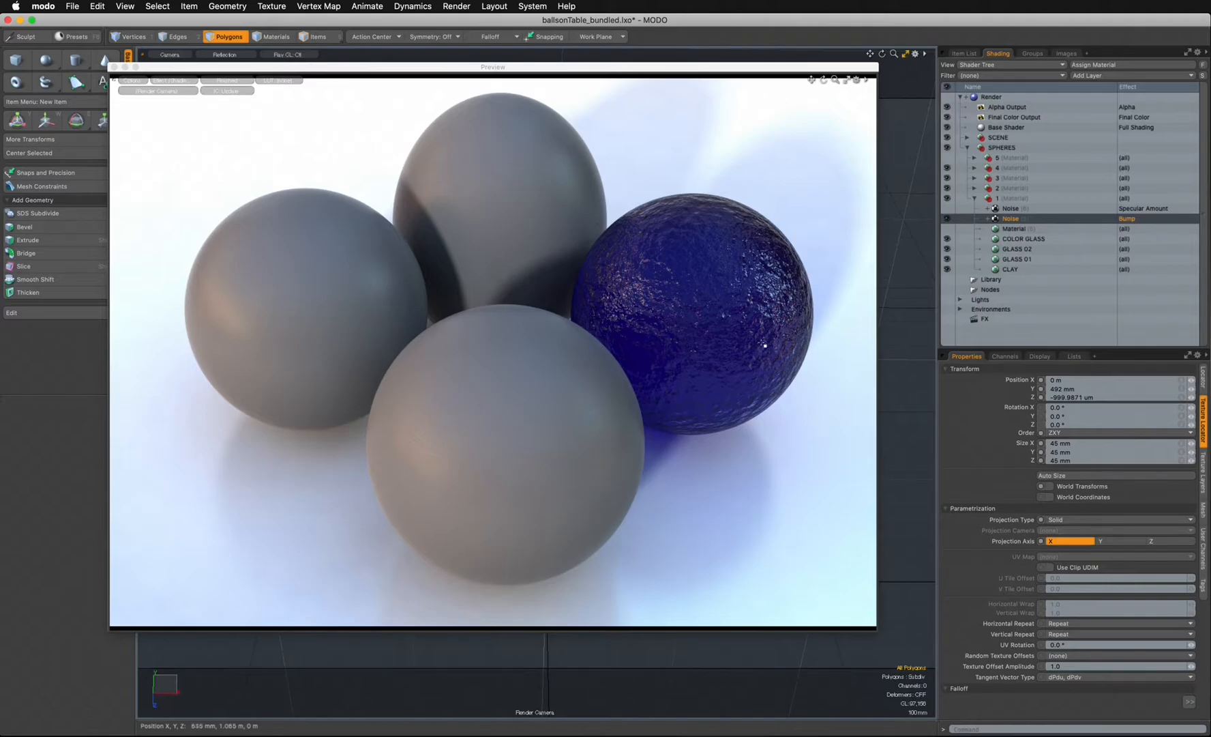
pyautogui.click(1169, 444)
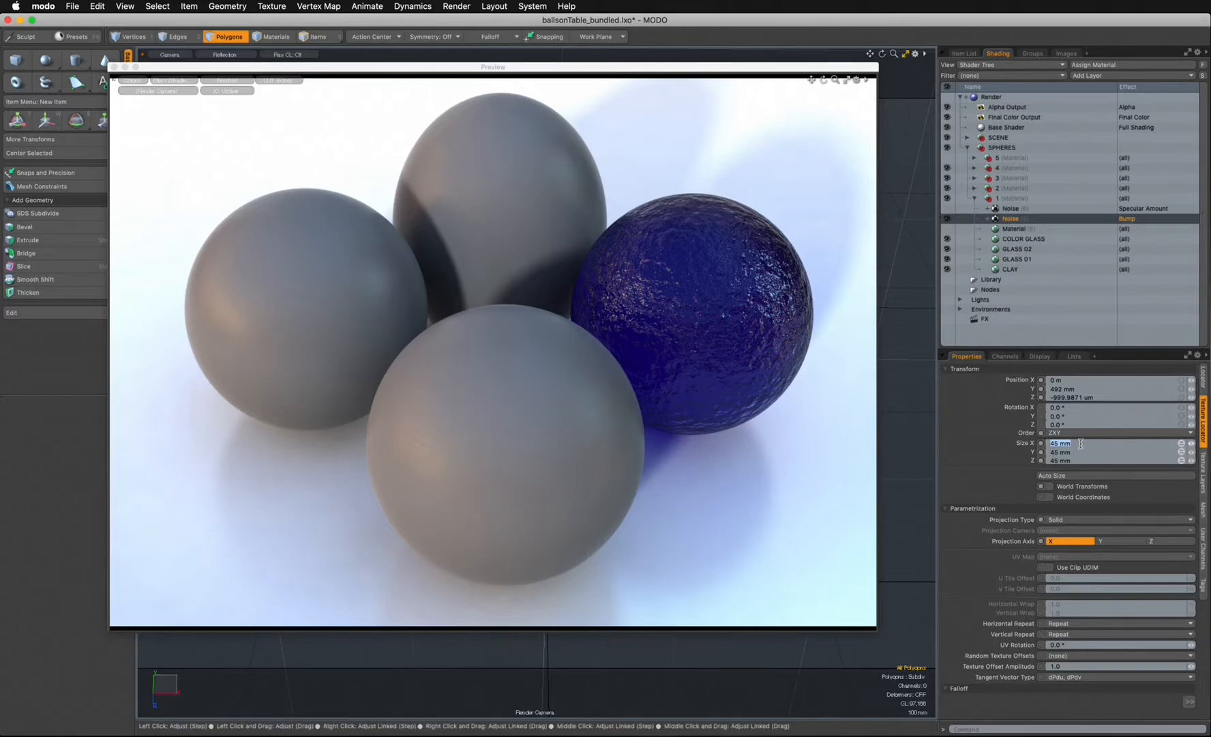
pyautogui.press('Return')
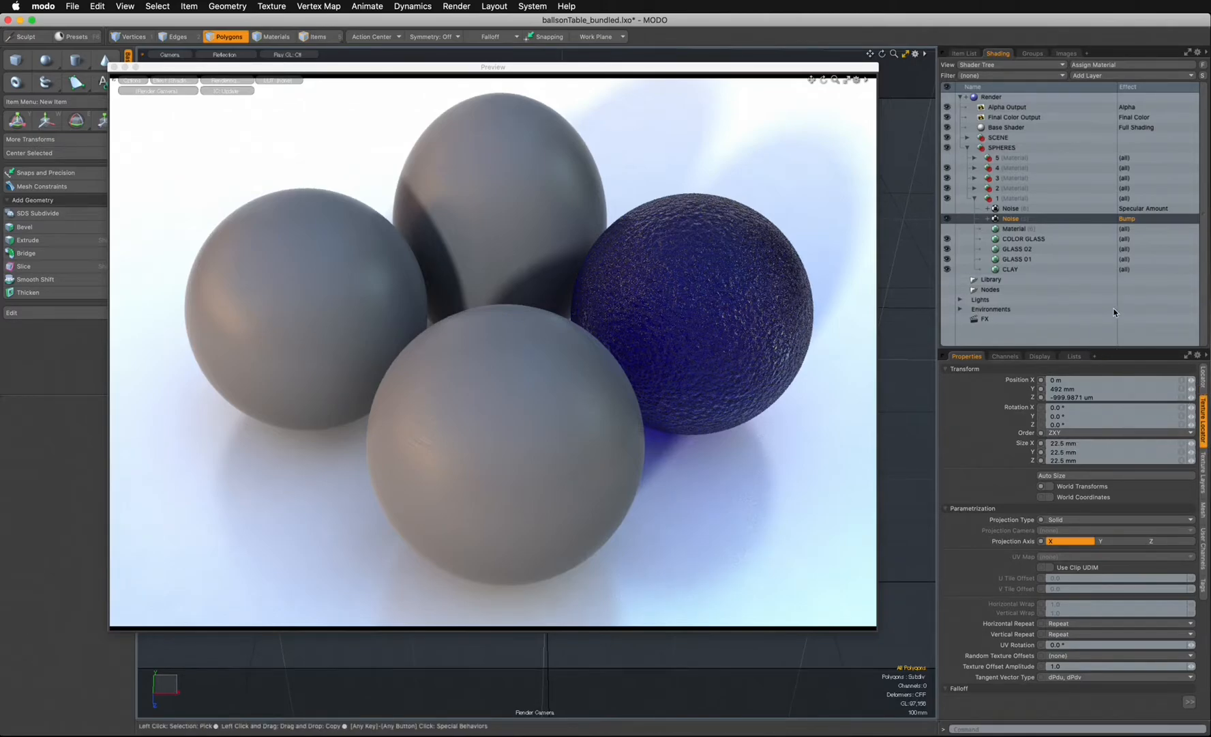
# - Try lowering the Bump Noise layer's opacity to 25% and to 5%
pyautogui.moveTo(1114, 351); pyautogui.dragTo(1106, 328)
pyautogui.click(1204, 397)
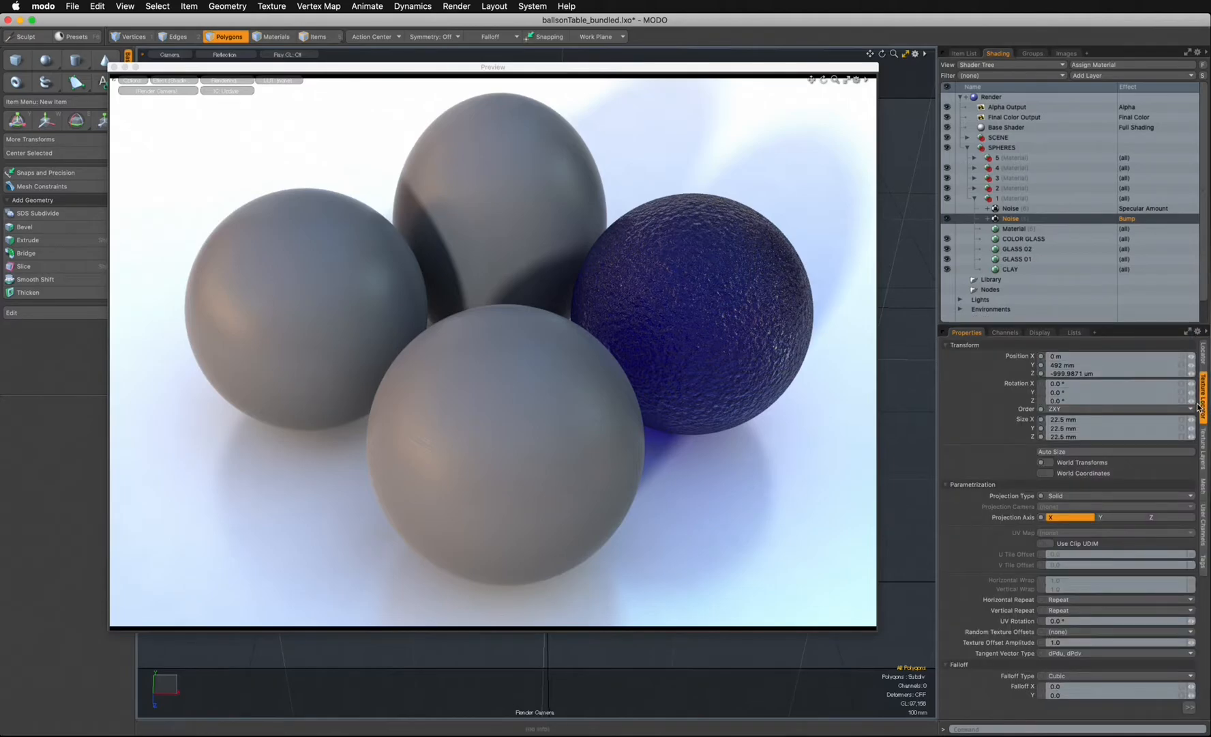
pyautogui.click(1204, 443)
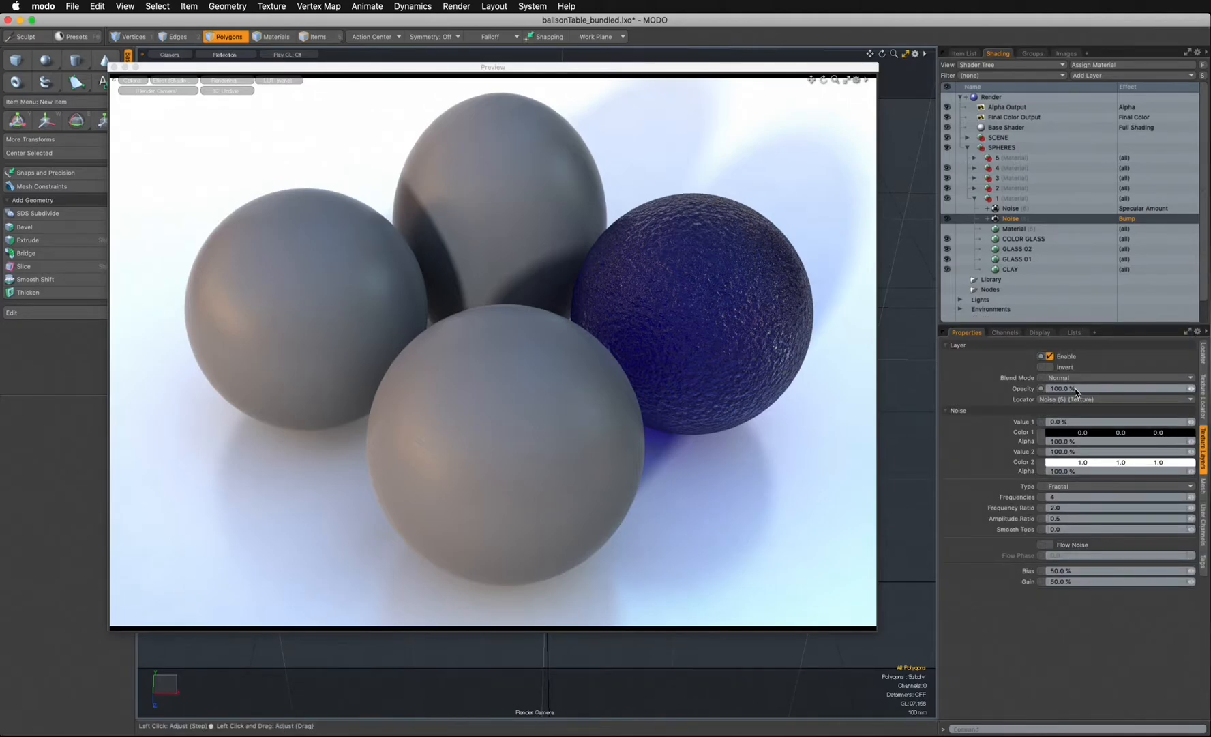
pyautogui.click(1057, 388)
pyautogui.write('25')
pyautogui.press('Return')
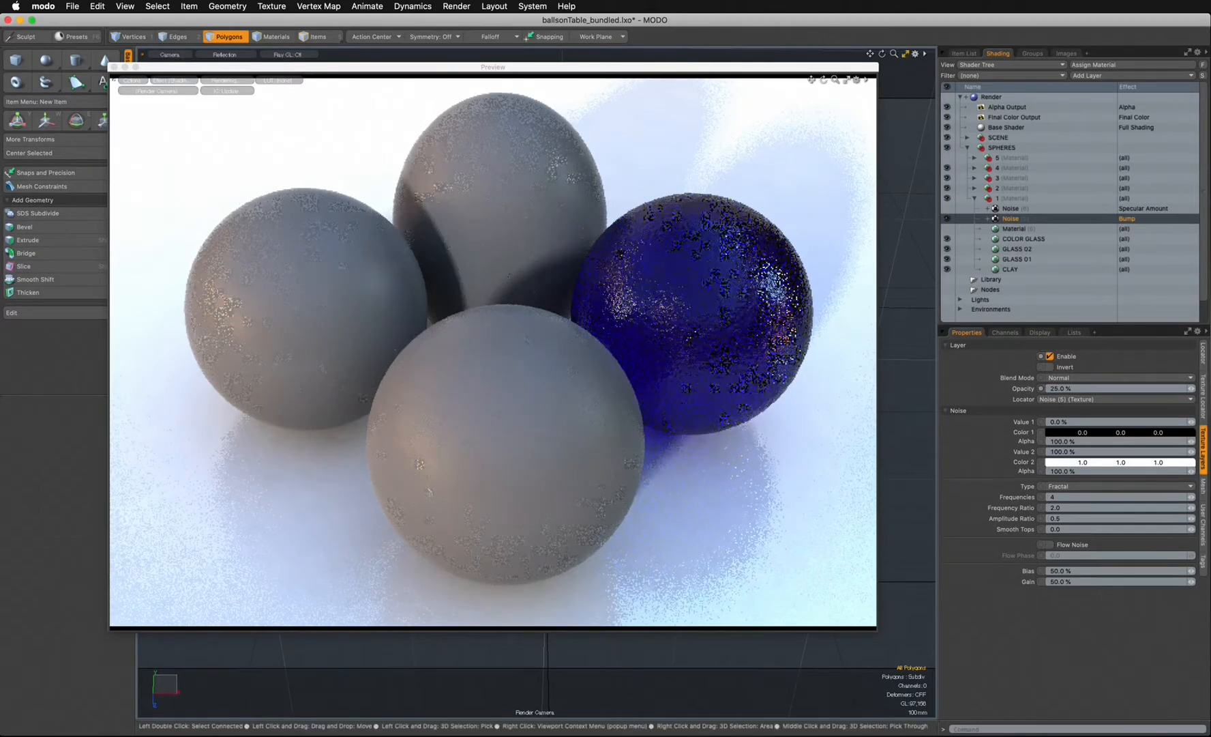
pyautogui.click(1091, 389)
pyautogui.write('5')
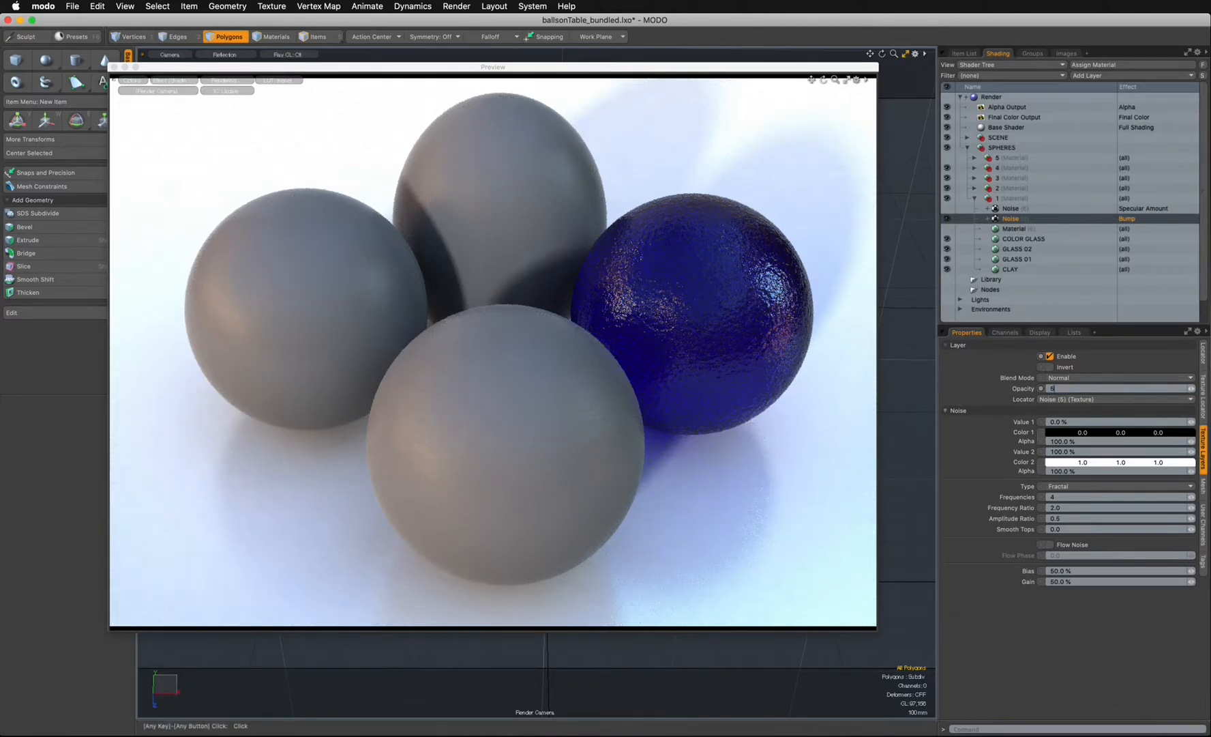
pyautogui.press('Return')
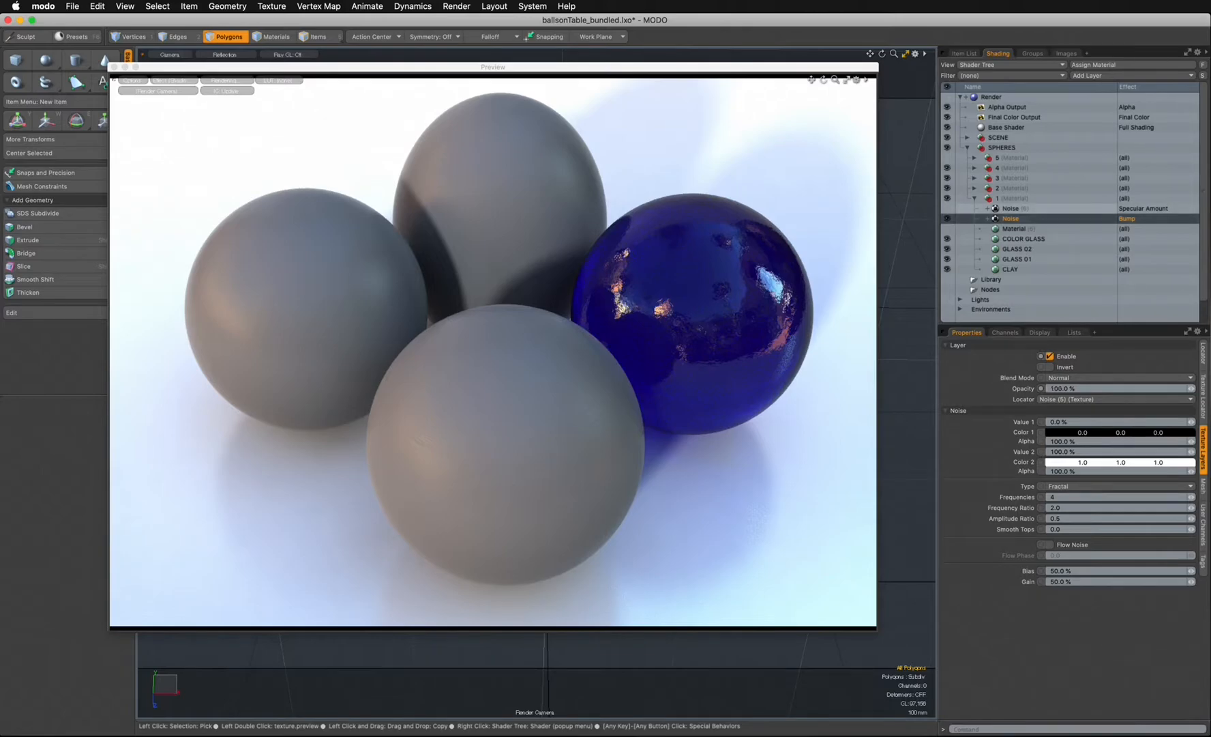
# - Delete the Specular Amount Noise layer from material group 1 and save the scene
pyautogui.click(1011, 209)
pyautogui.rightClick(963, 205)
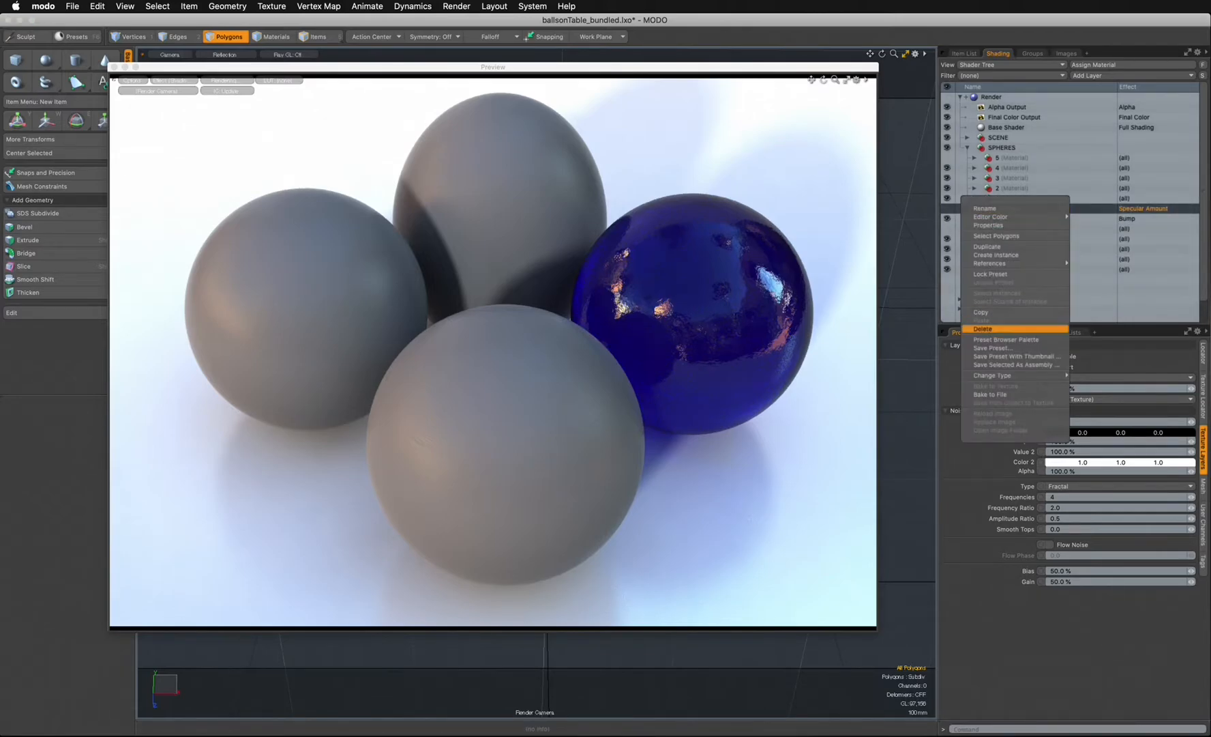
pyautogui.click(996, 328)
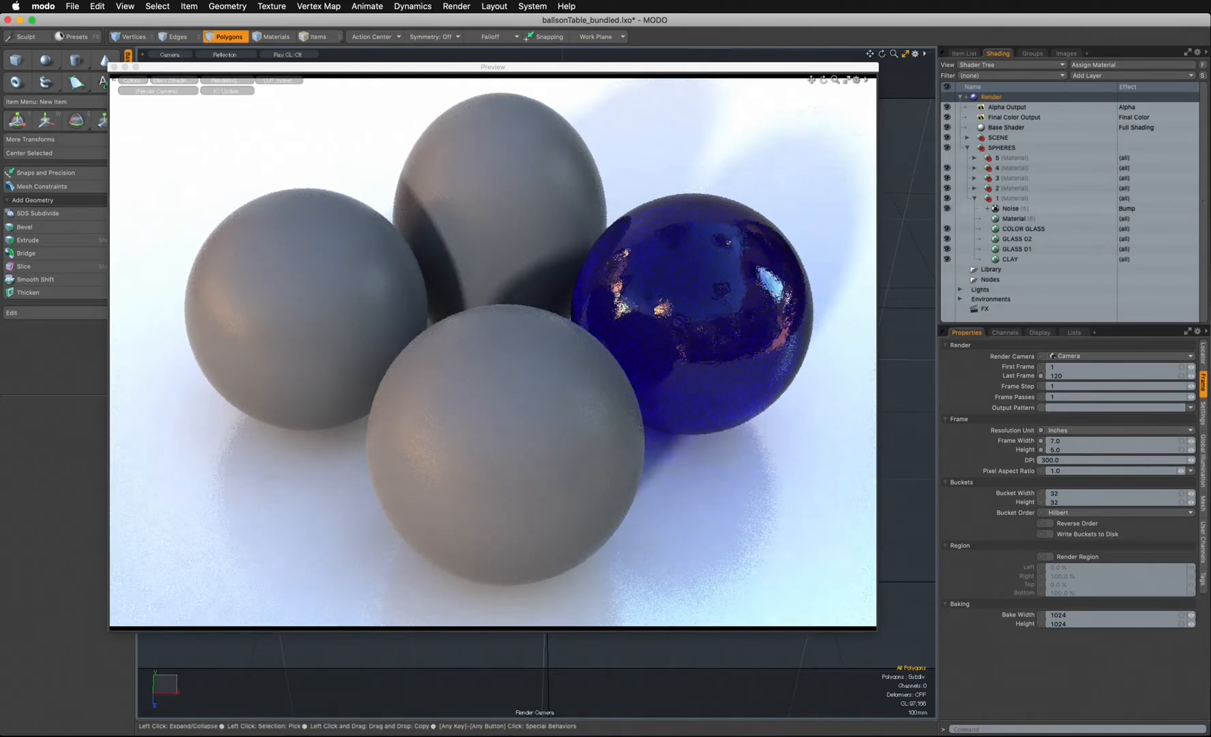
pyautogui.press('super+s')
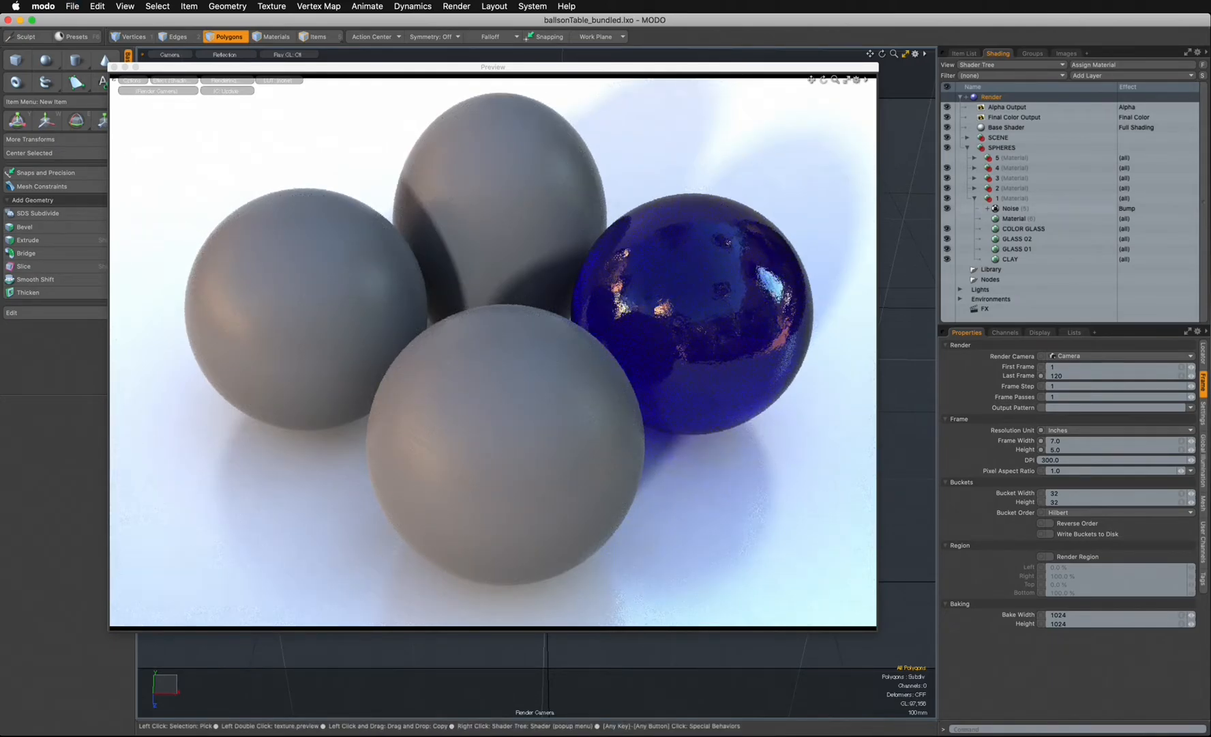
# - Collapse material group 1, expand material group 2 and enable its Material layer
pyautogui.click(975, 198)
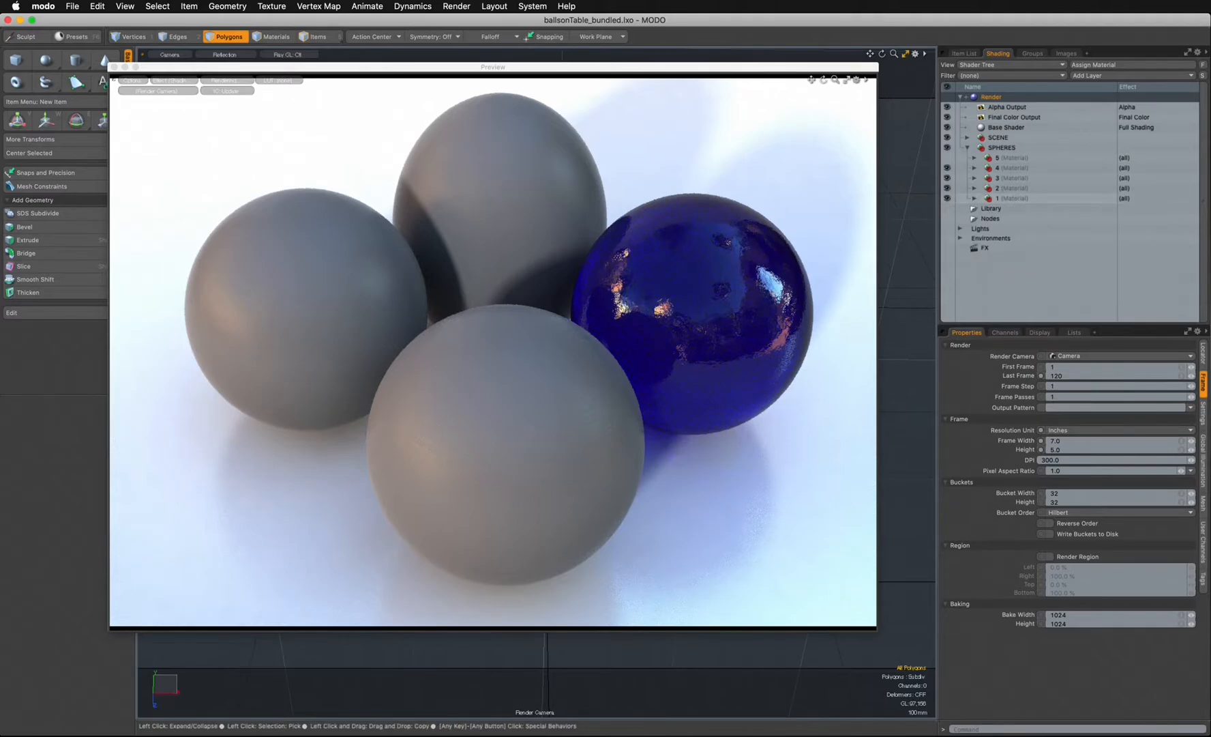
pyautogui.click(975, 188)
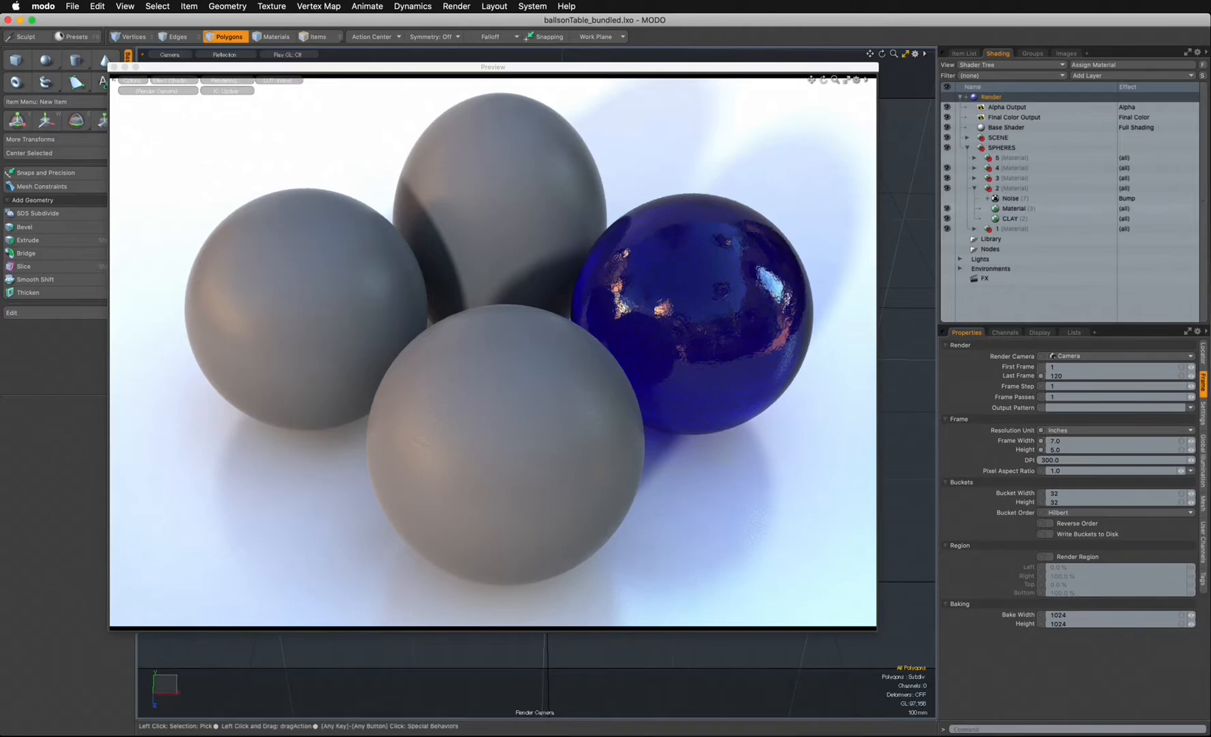
pyautogui.click(948, 209)
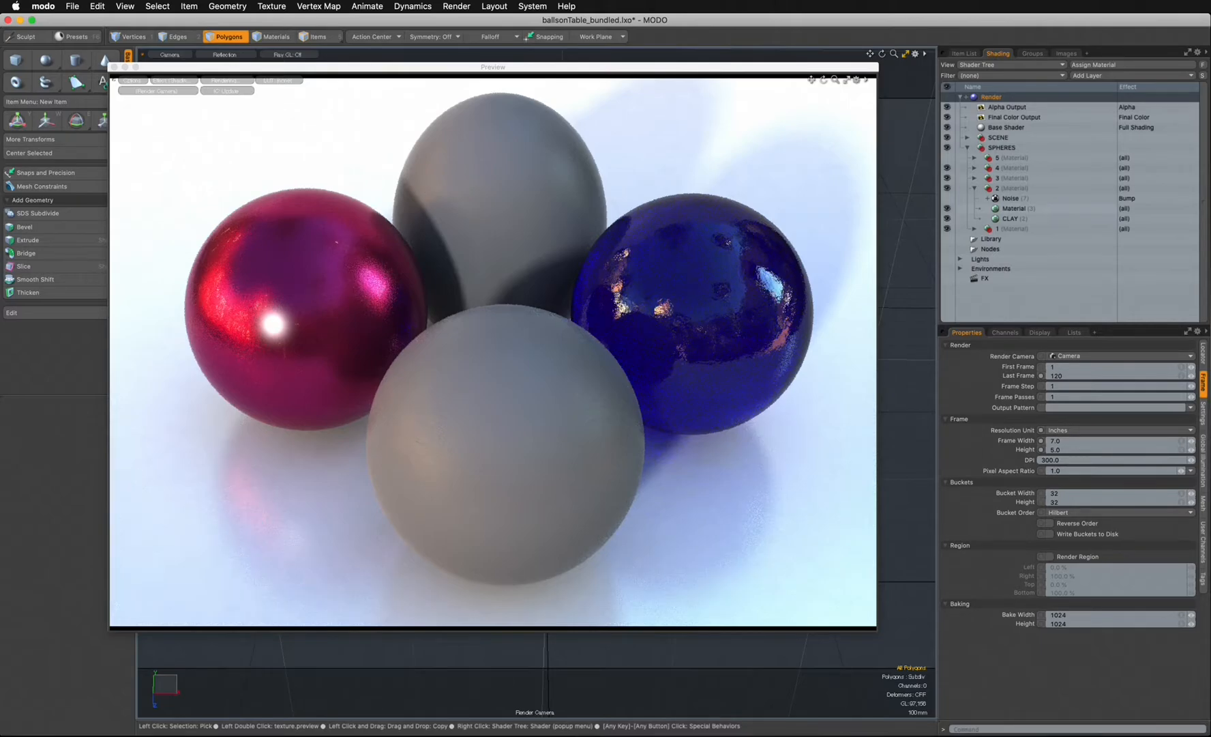
# - Set the Specular Amount and its Fresnel to 0% on the Material layer in group 2
pyautogui.click(1014, 209)
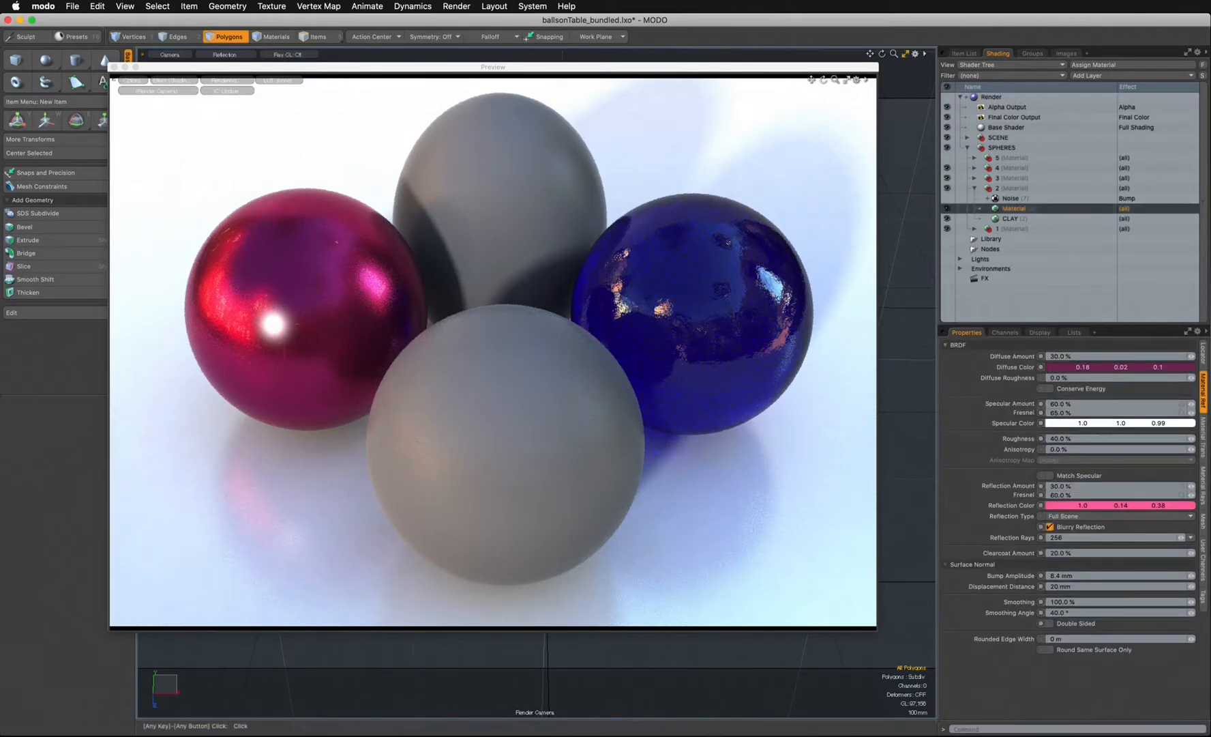
pyautogui.moveTo(1043, 325); pyautogui.dragTo(1043, 300)
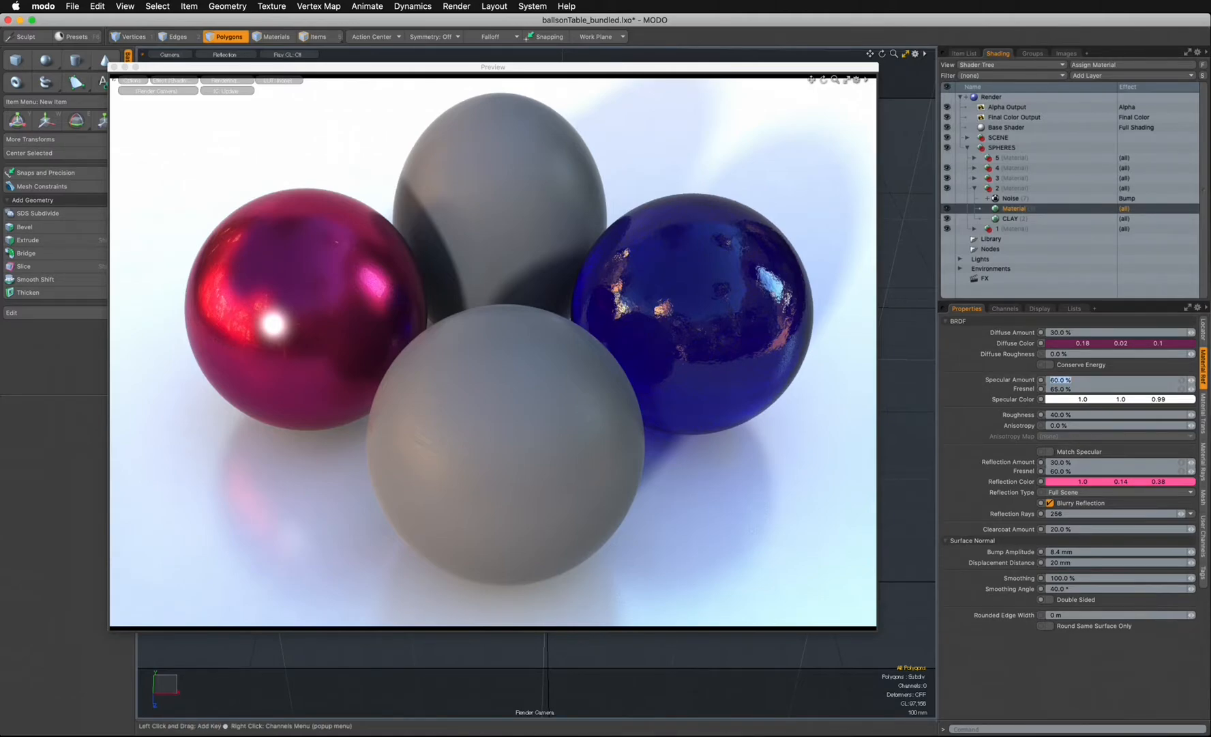
pyautogui.write('0')
pyautogui.press('Return')
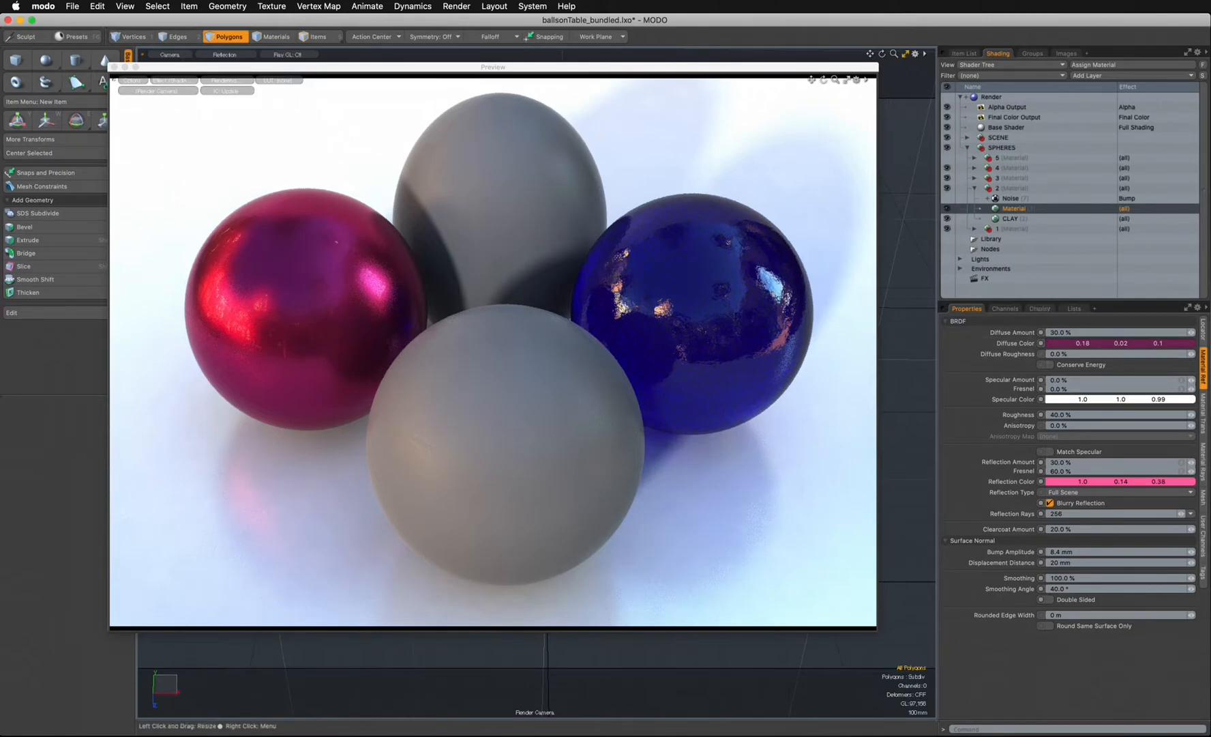
pyautogui.moveTo(1040, 304); pyautogui.dragTo(1040, 296)
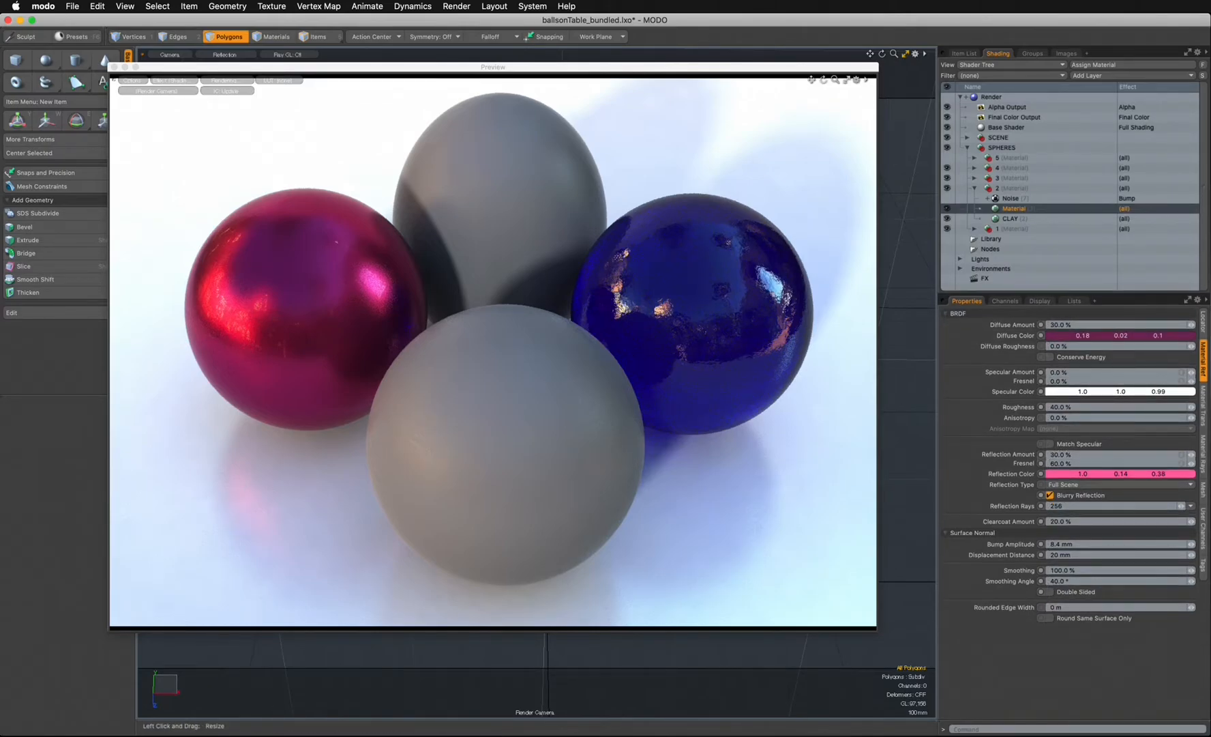
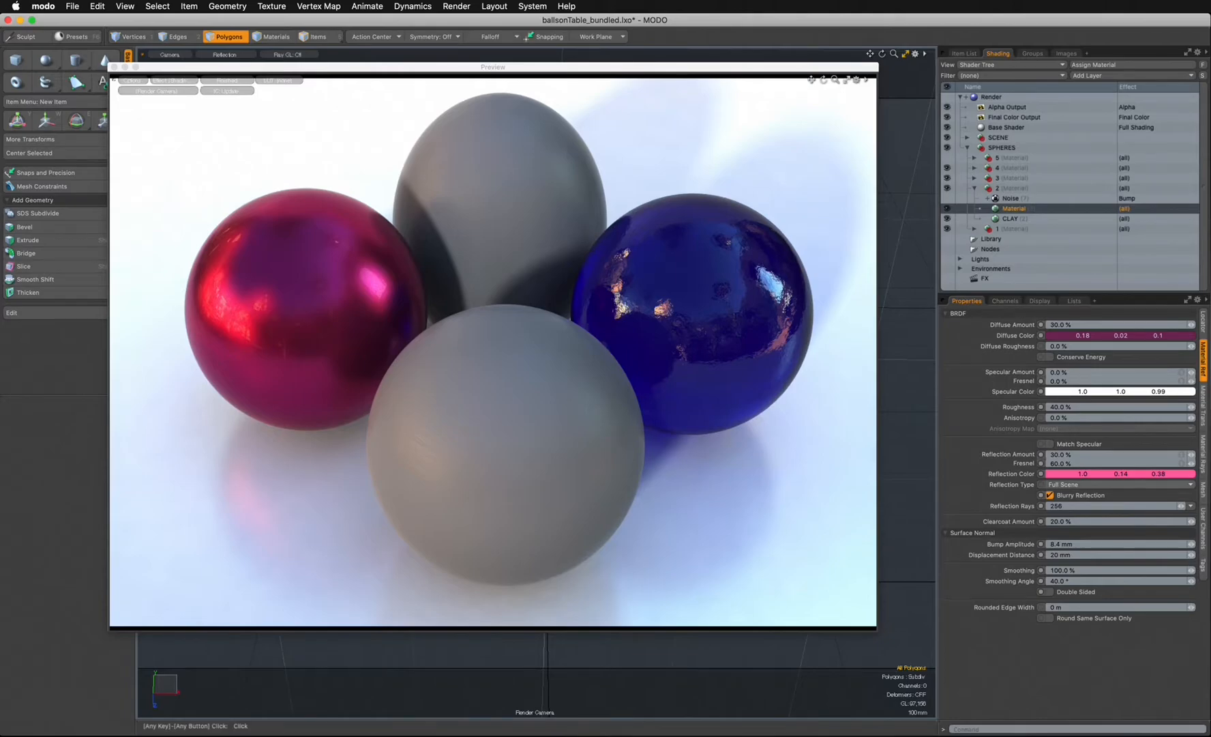
# - Turn off Blurry Reflection on group 2's Material layer and try Clearcoat Amounts of 0% and 50%
pyautogui.click(1049, 495)
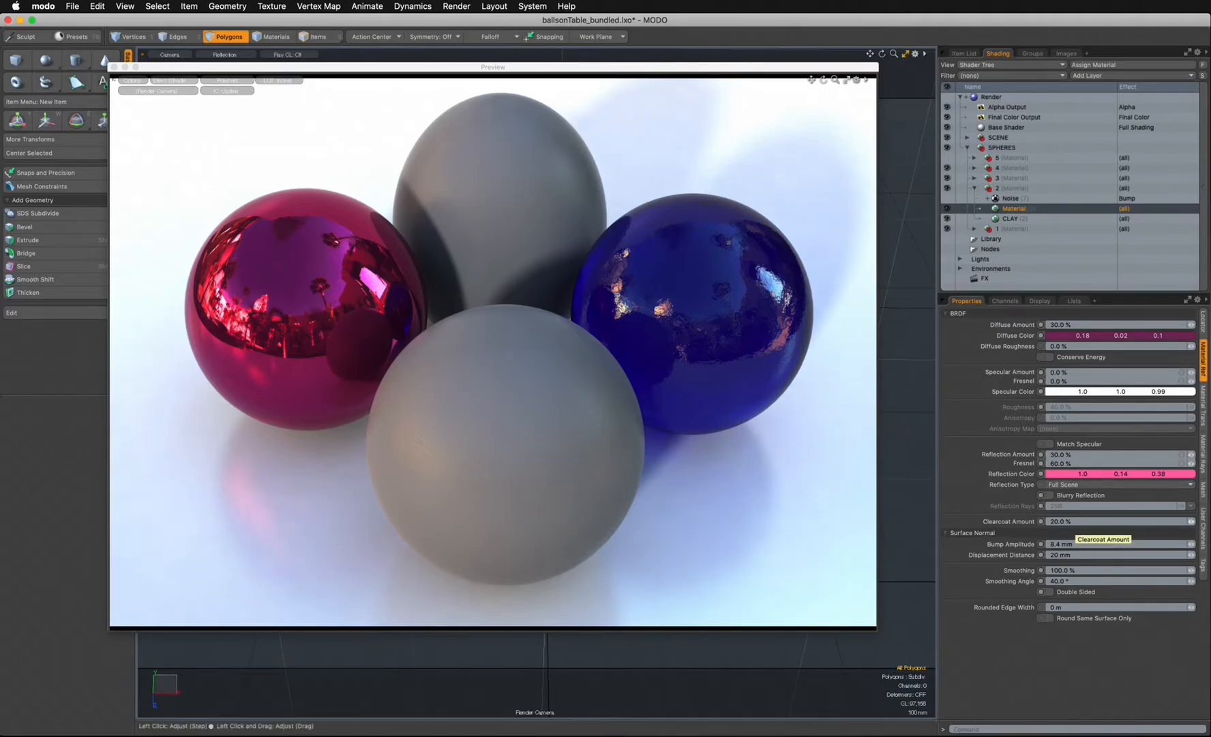
pyautogui.click(1071, 521)
pyautogui.write('0')
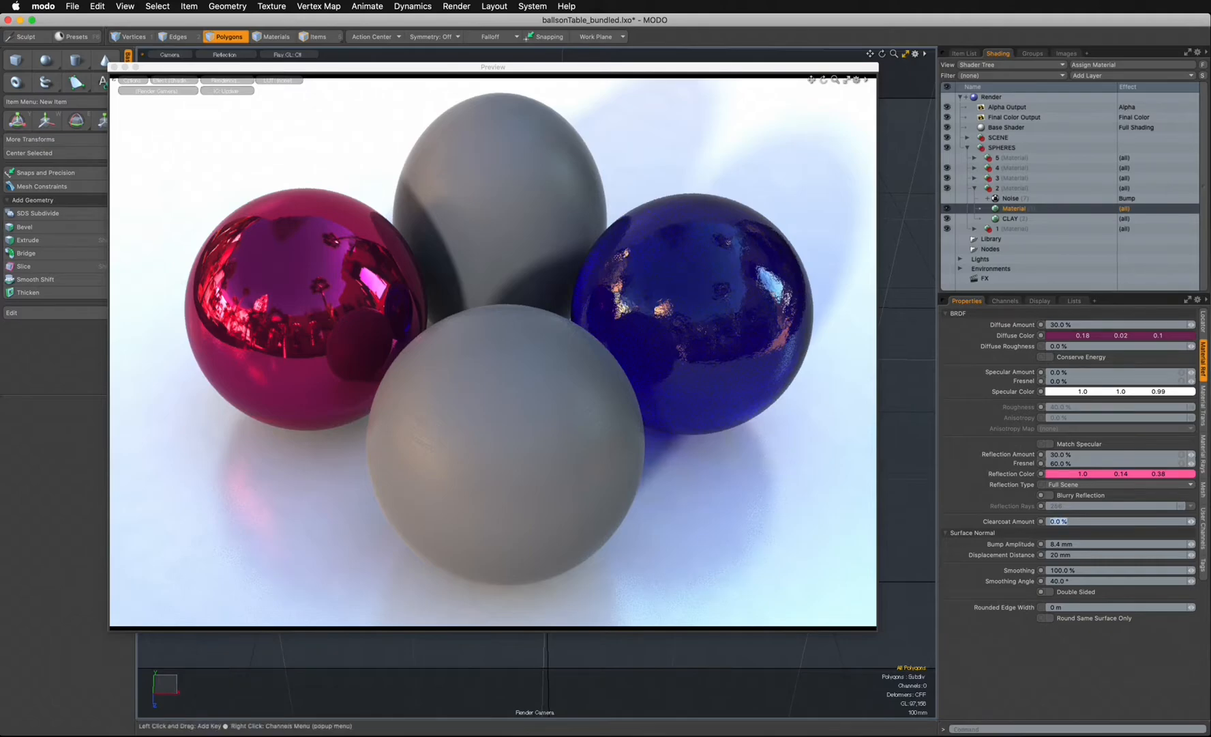
pyautogui.write('50')
pyautogui.press('Return')
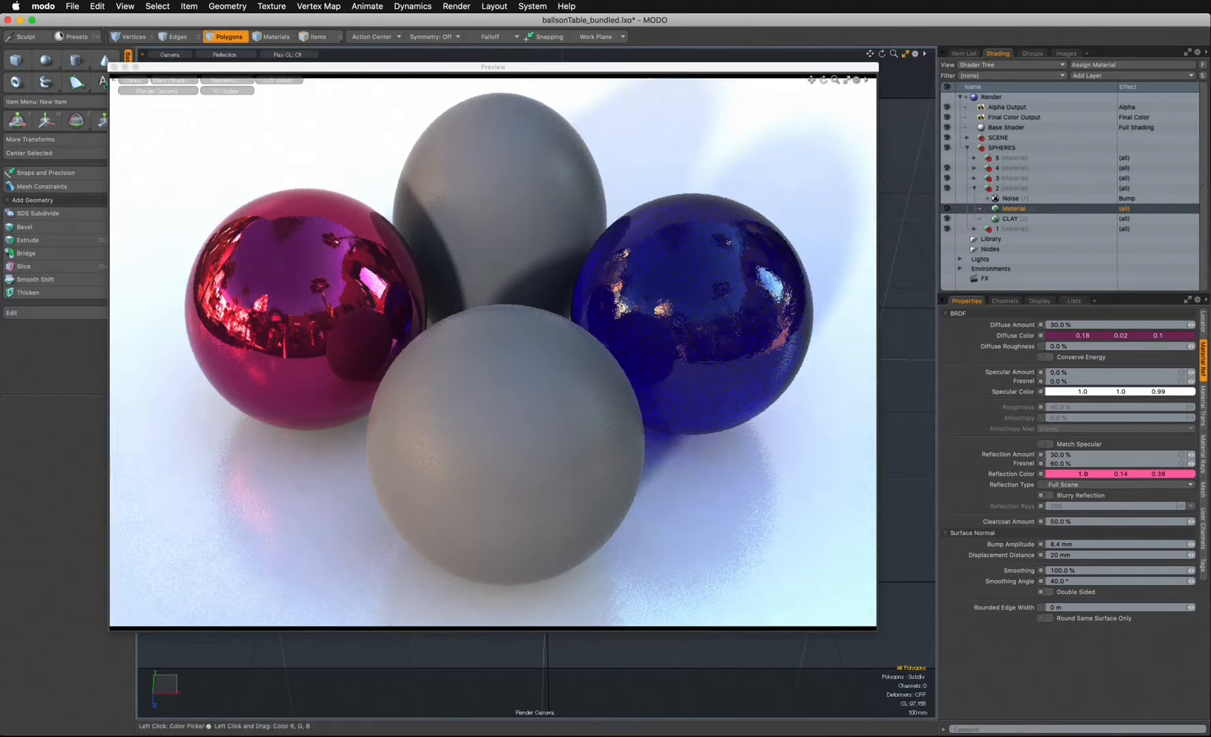
# - Set the group 2 material's Clearcoat Amount to 25% and turn Blurry Reflection back on
pyautogui.click(1118, 521)
pyautogui.write('25')
pyautogui.press('Return')
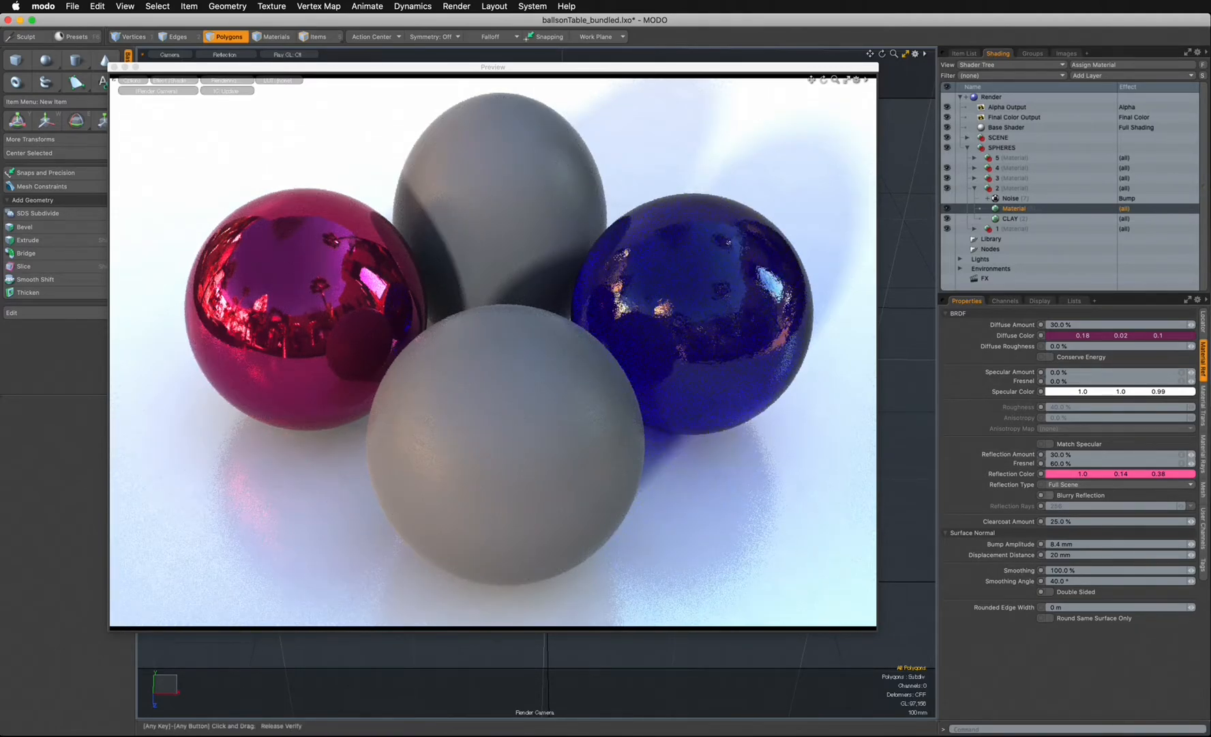
pyautogui.click(1049, 495)
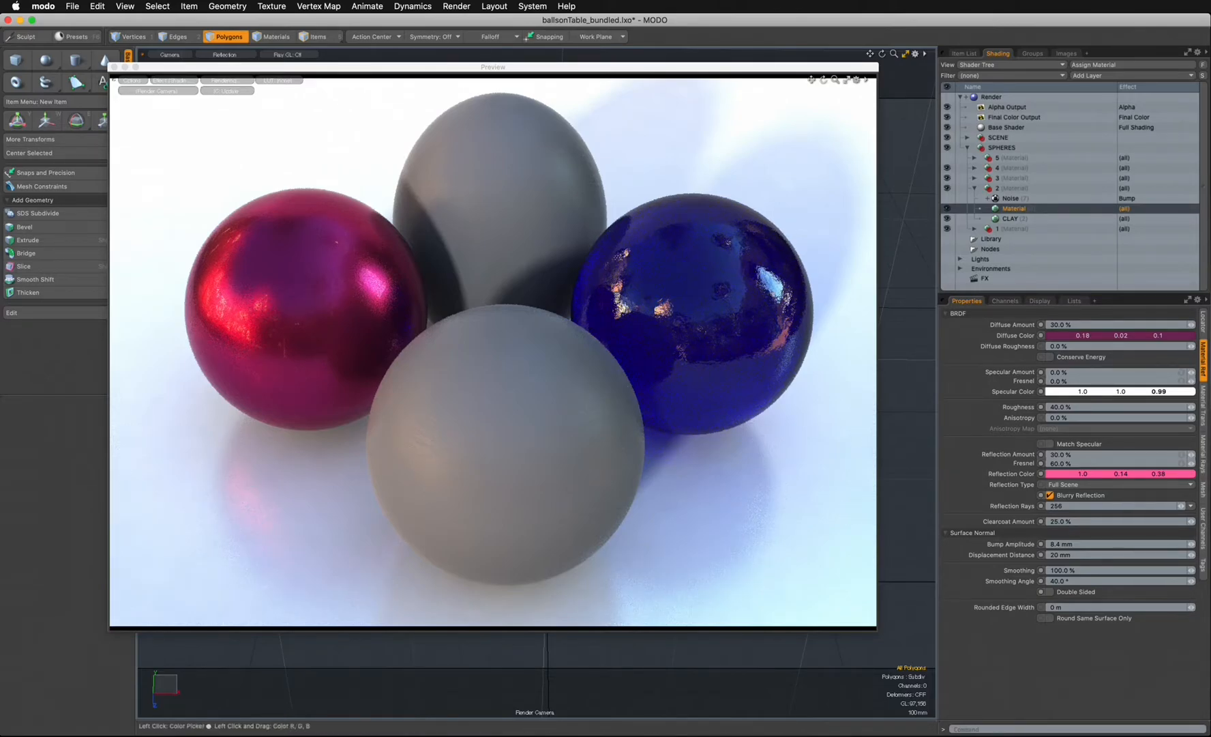
pyautogui.click(1203, 406)
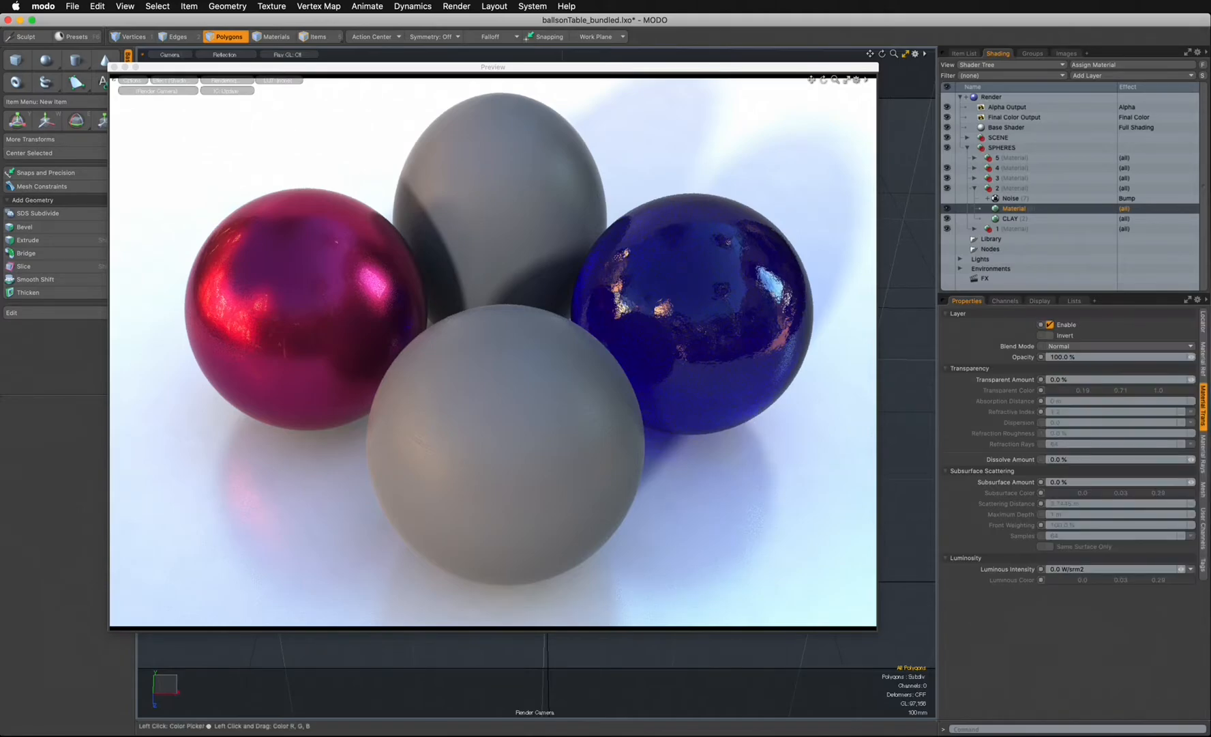
pyautogui.click(1203, 360)
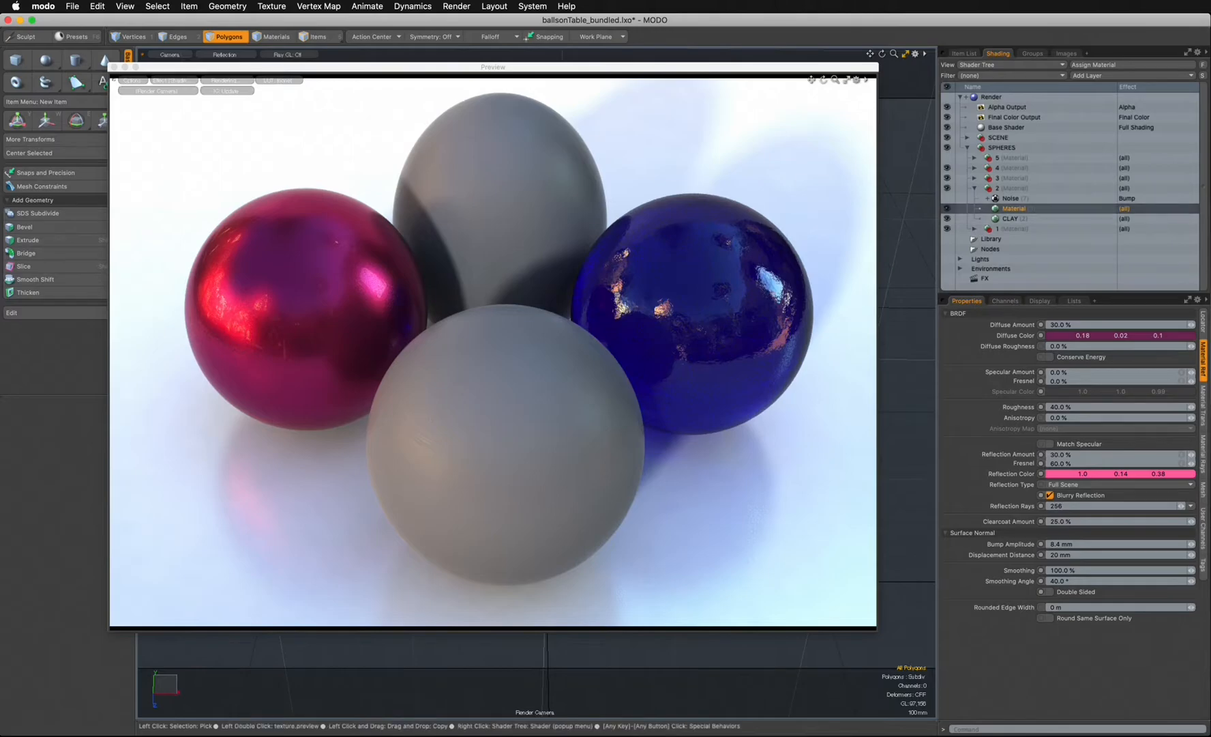
# - Rename group 2's Material layer as RED and duplicate it
pyautogui.keyDown('ctrl'); pyautogui.click(1014, 208); pyautogui.keyUp('ctrl')
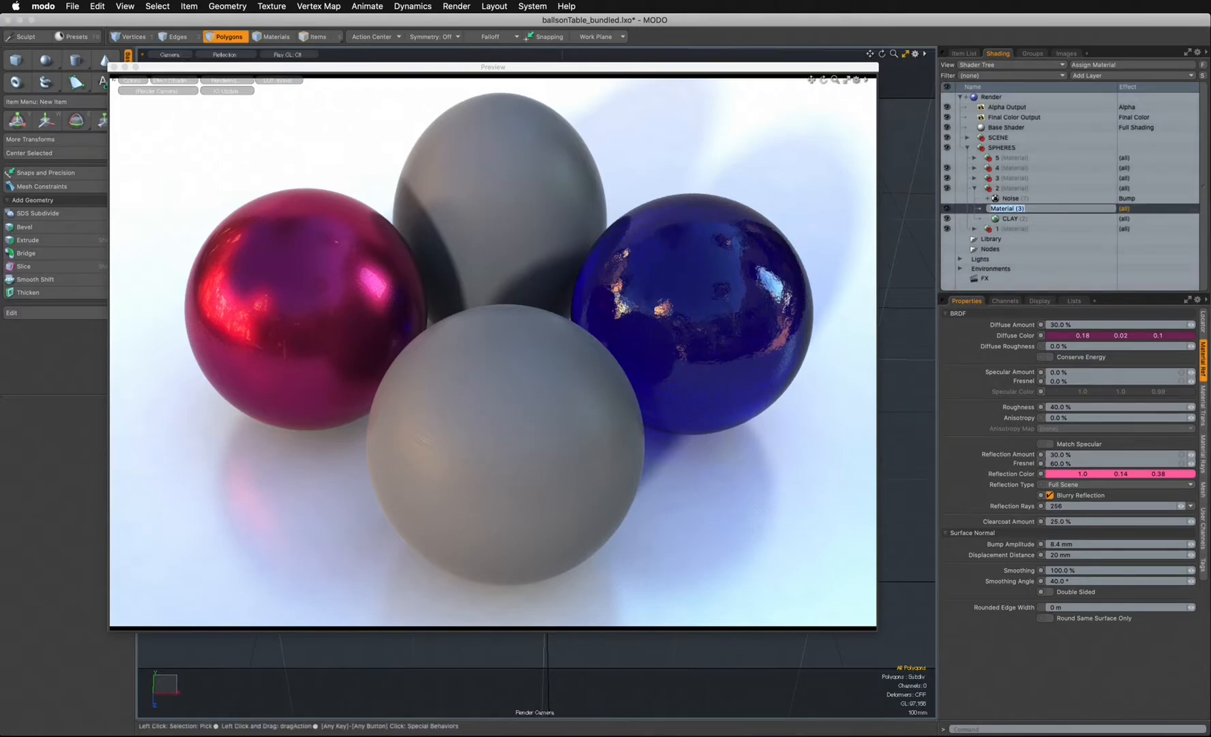
pyautogui.write('RED')
pyautogui.press('Return')
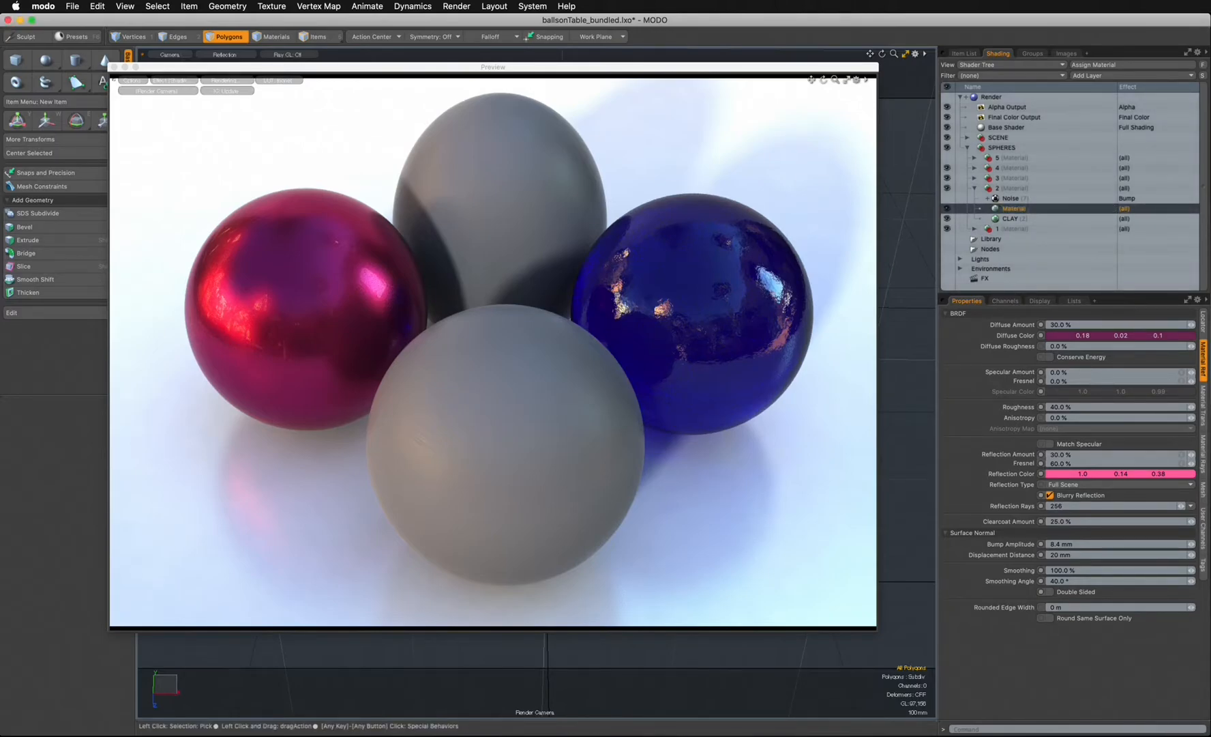
pyautogui.rightClick(997, 207)
pyautogui.click(972, 244)
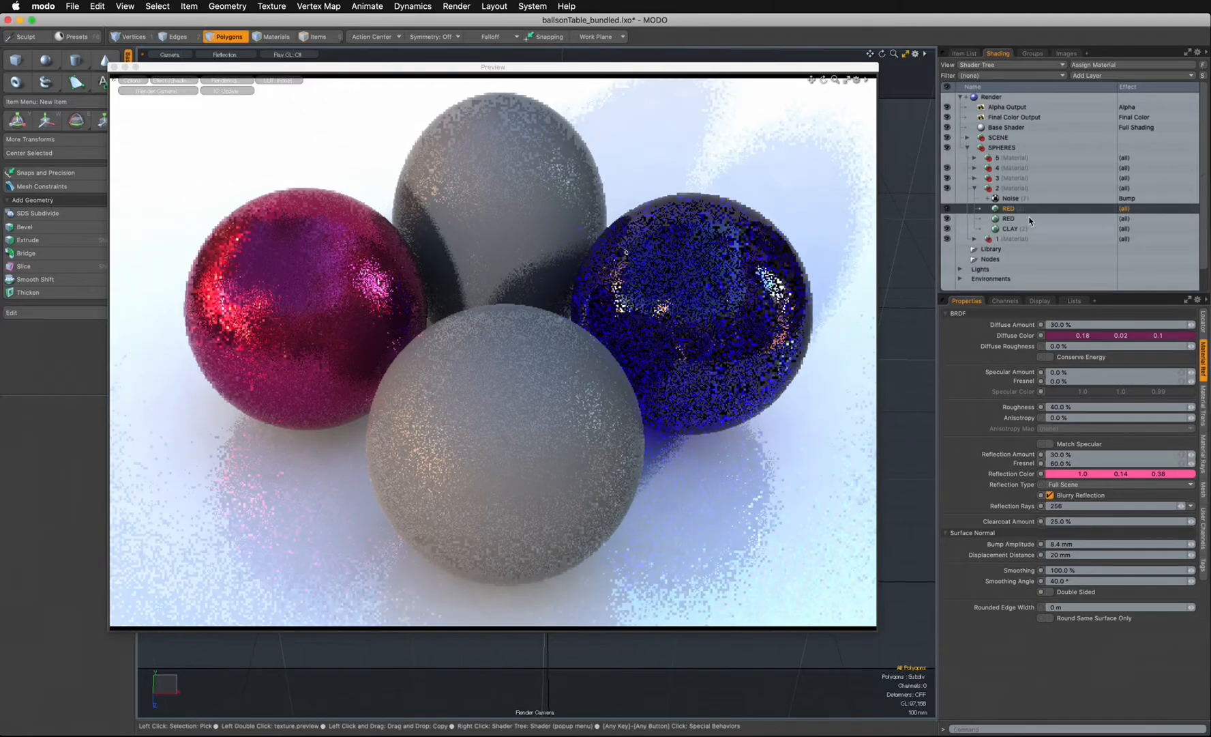
# - Give the duplicated RED material a dark green diffuse color (0.01, 0.07, 0.01) and a bright green reflection color (0.32, 1.0, 0.25)
pyautogui.click(1061, 336)
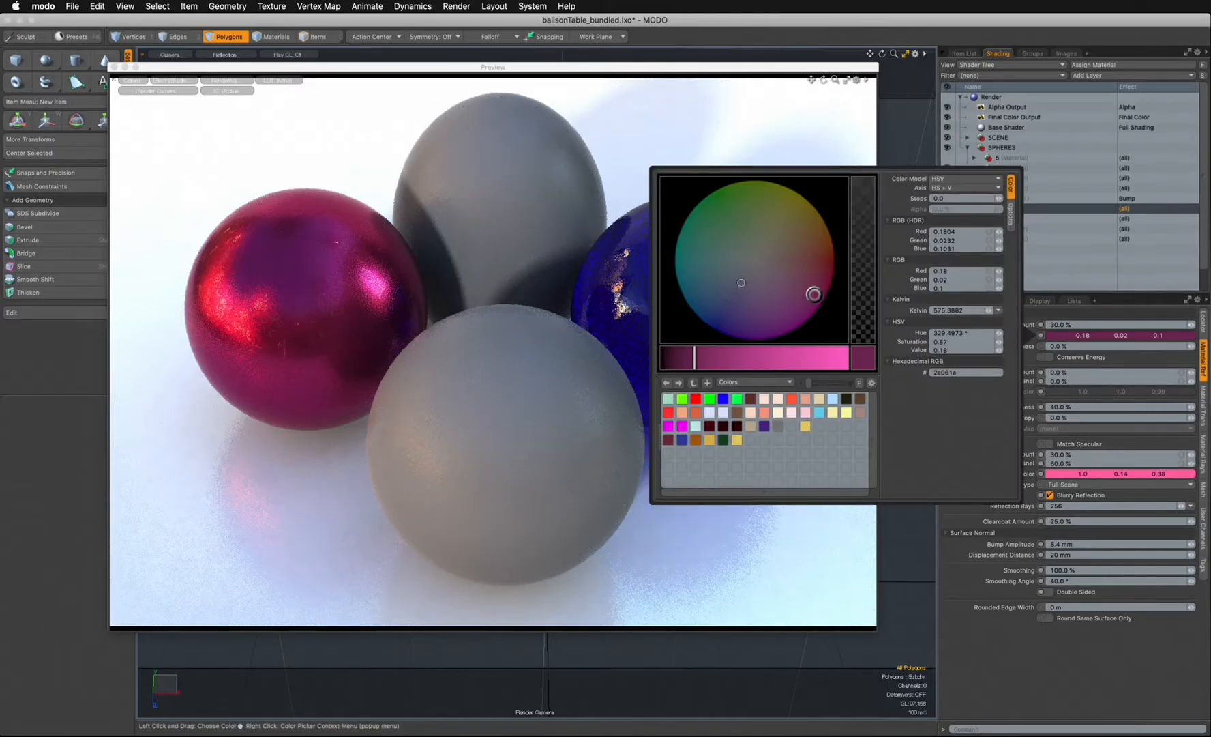
pyautogui.click(727, 437)
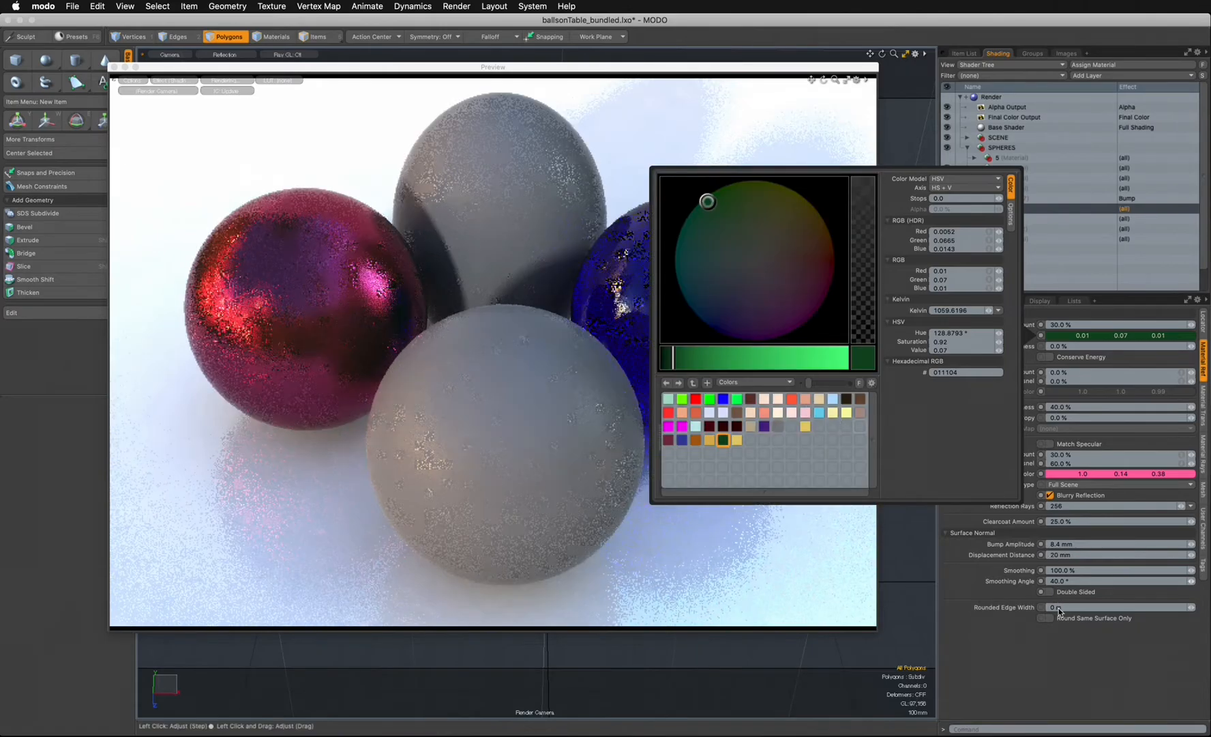
pyautogui.click(1064, 475)
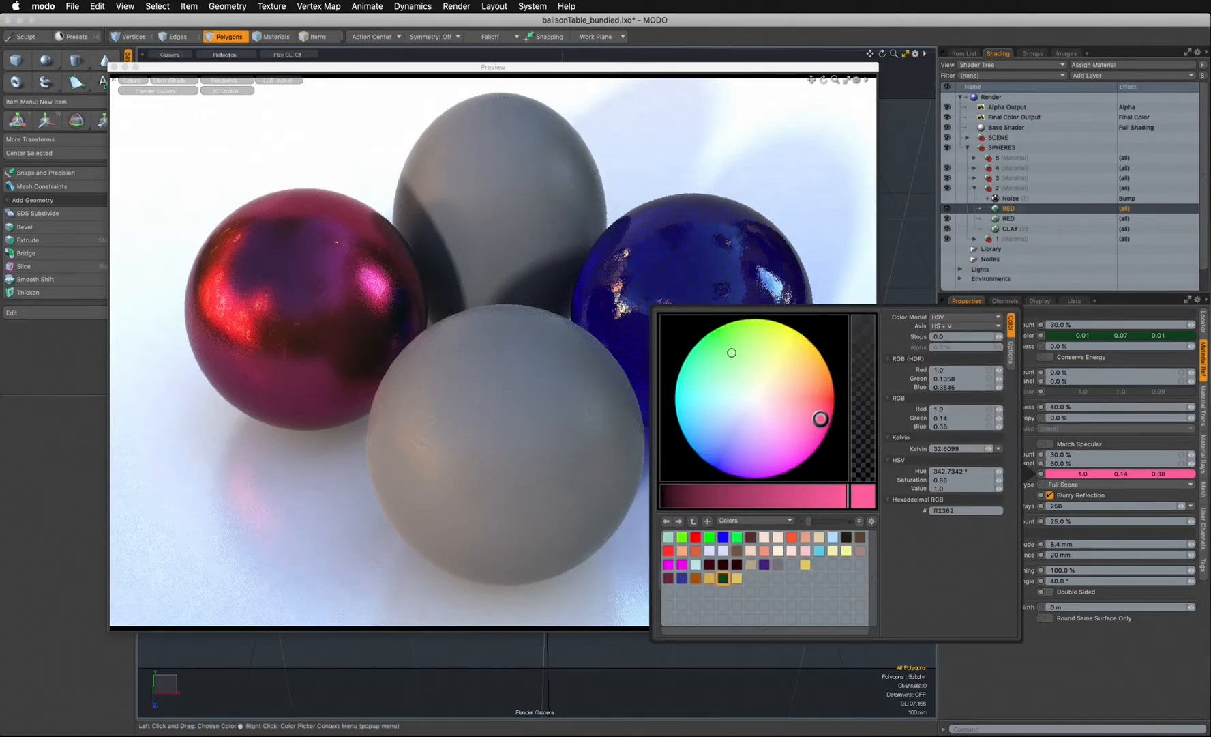
pyautogui.click(727, 350)
pyautogui.moveTo(727, 349); pyautogui.dragTo(730, 345)
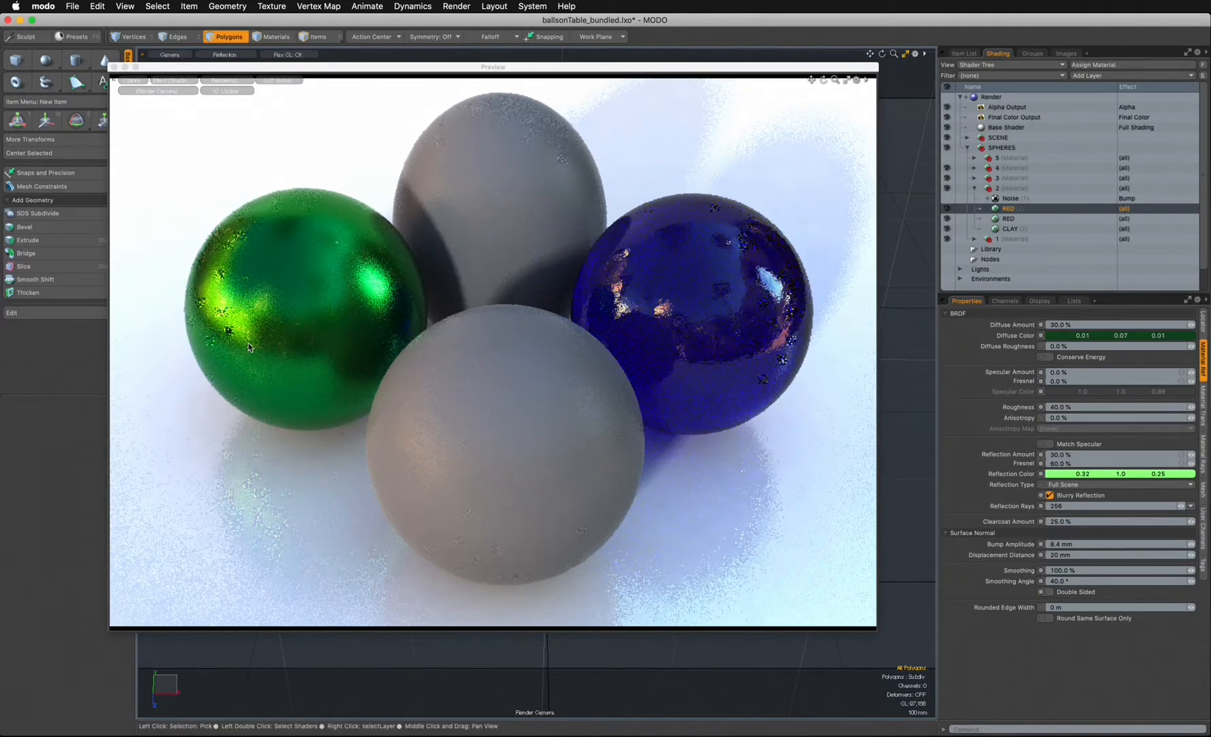
# - Rename the duplicated green material layer as GREEN
pyautogui.doubleClick(1025, 208)
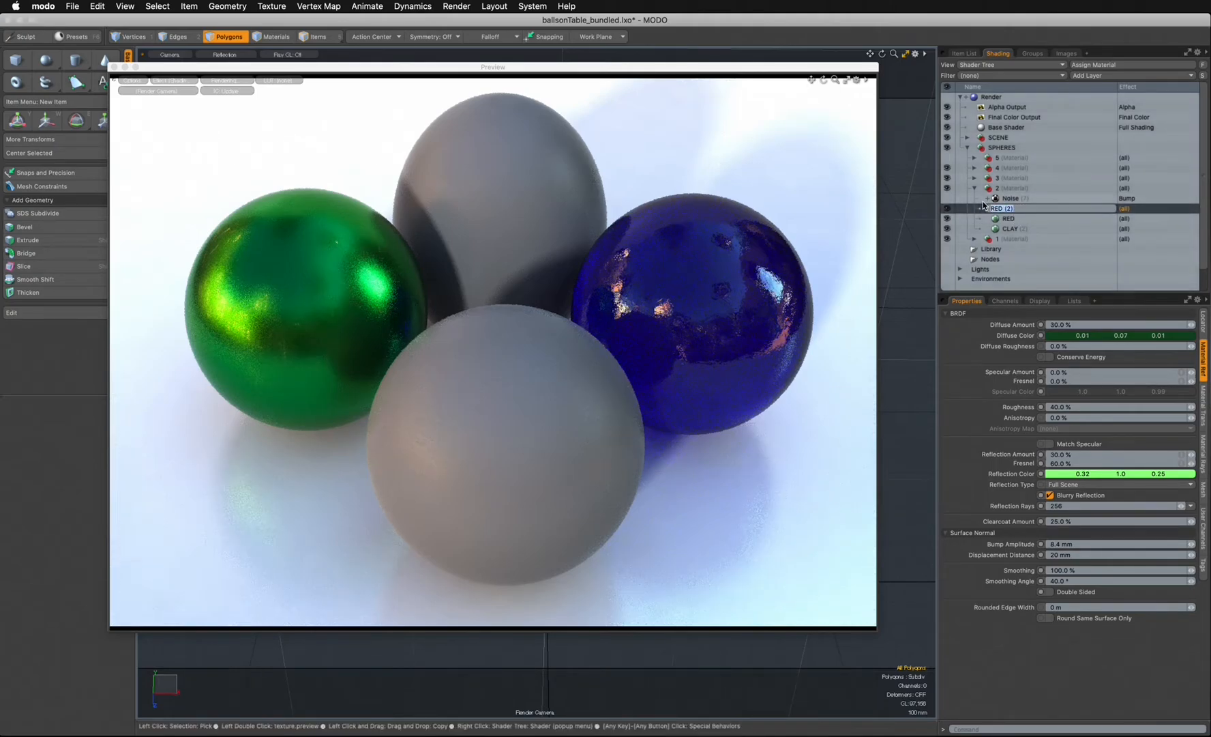
pyautogui.write('GREEN')
pyautogui.press('Return')
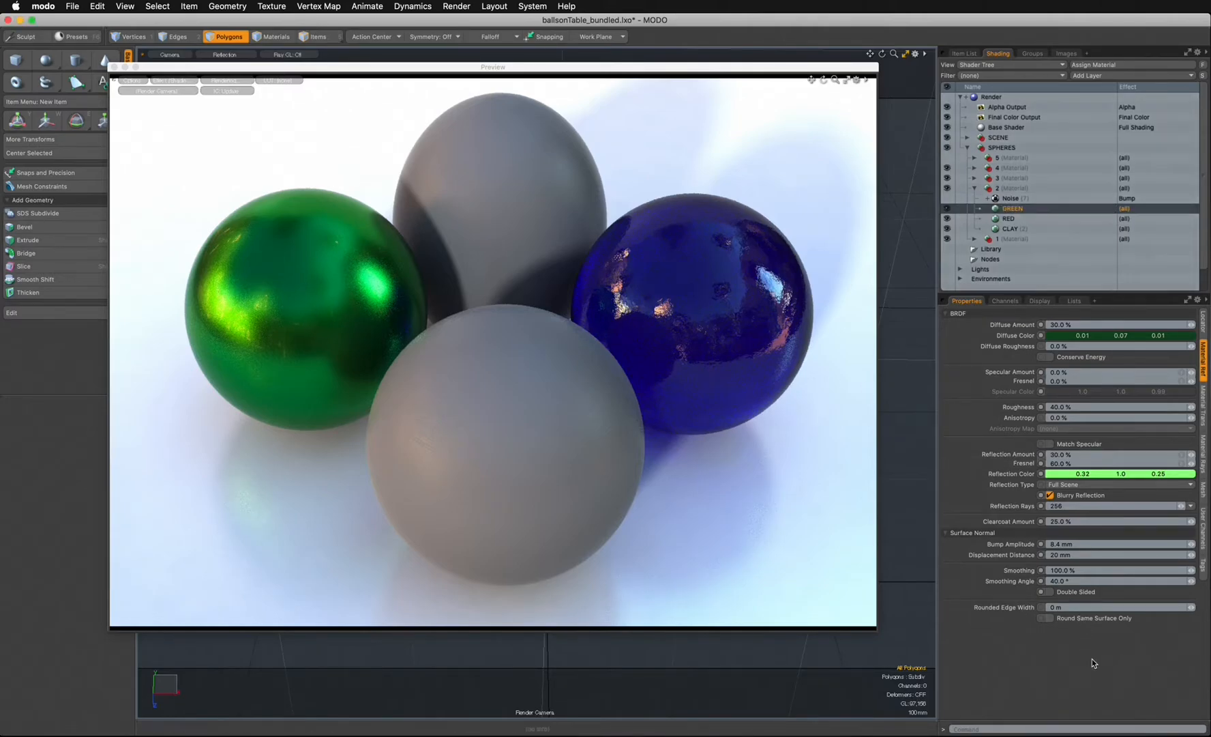
# - Enable the Noise bump layer in group 2 and raise the GREEN material's Bump Amplitude to 12.1 mm
pyautogui.click(947, 199)
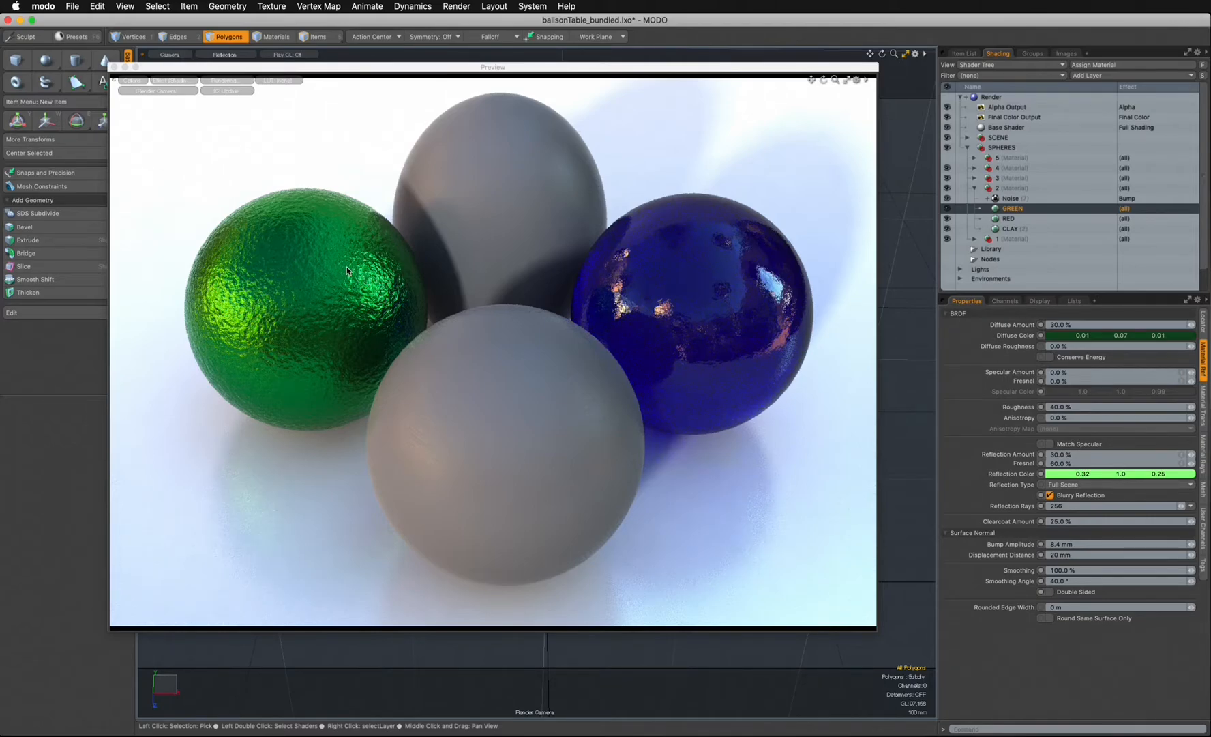
pyautogui.click(1009, 199)
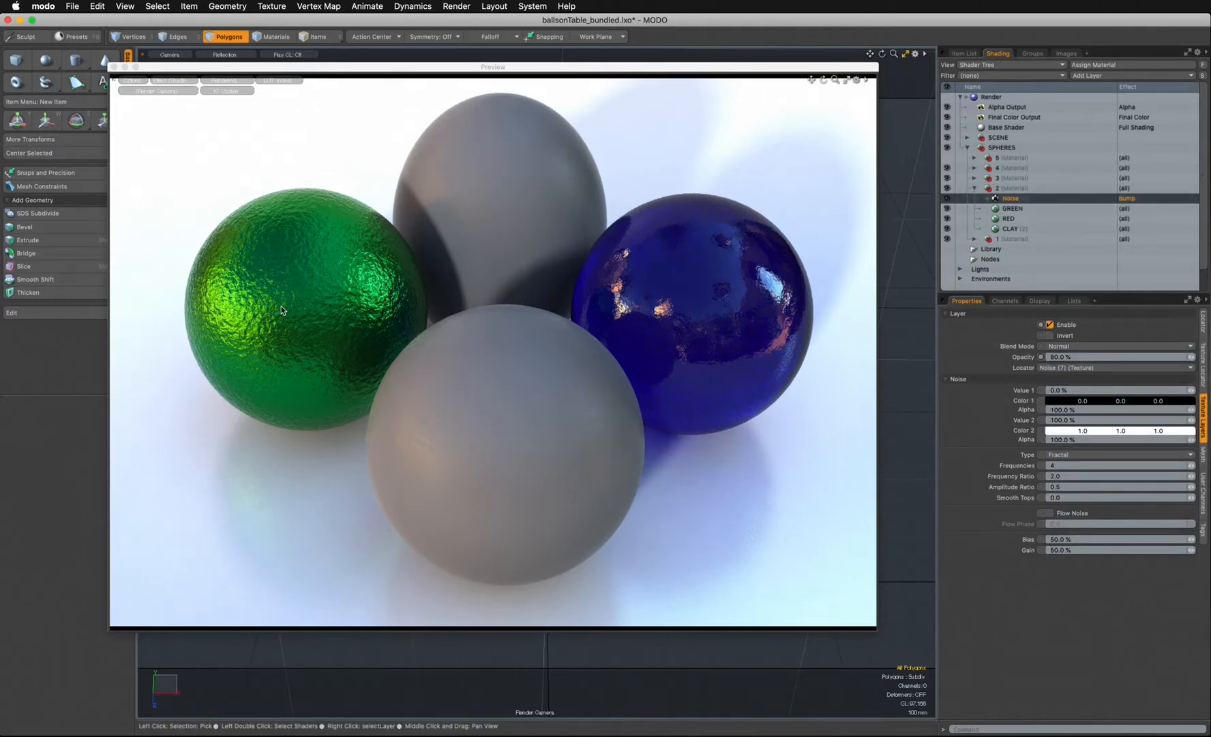
pyautogui.click(1010, 209)
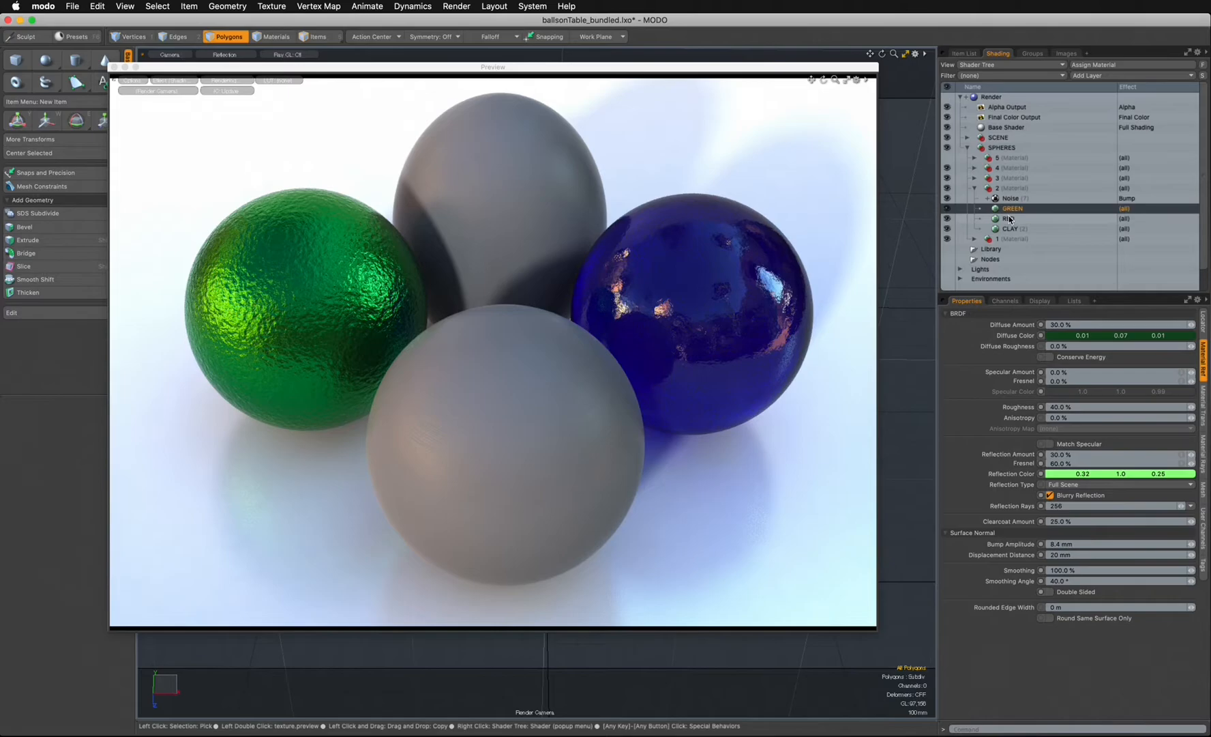
pyautogui.moveTo(1052, 295); pyautogui.dragTo(1052, 271)
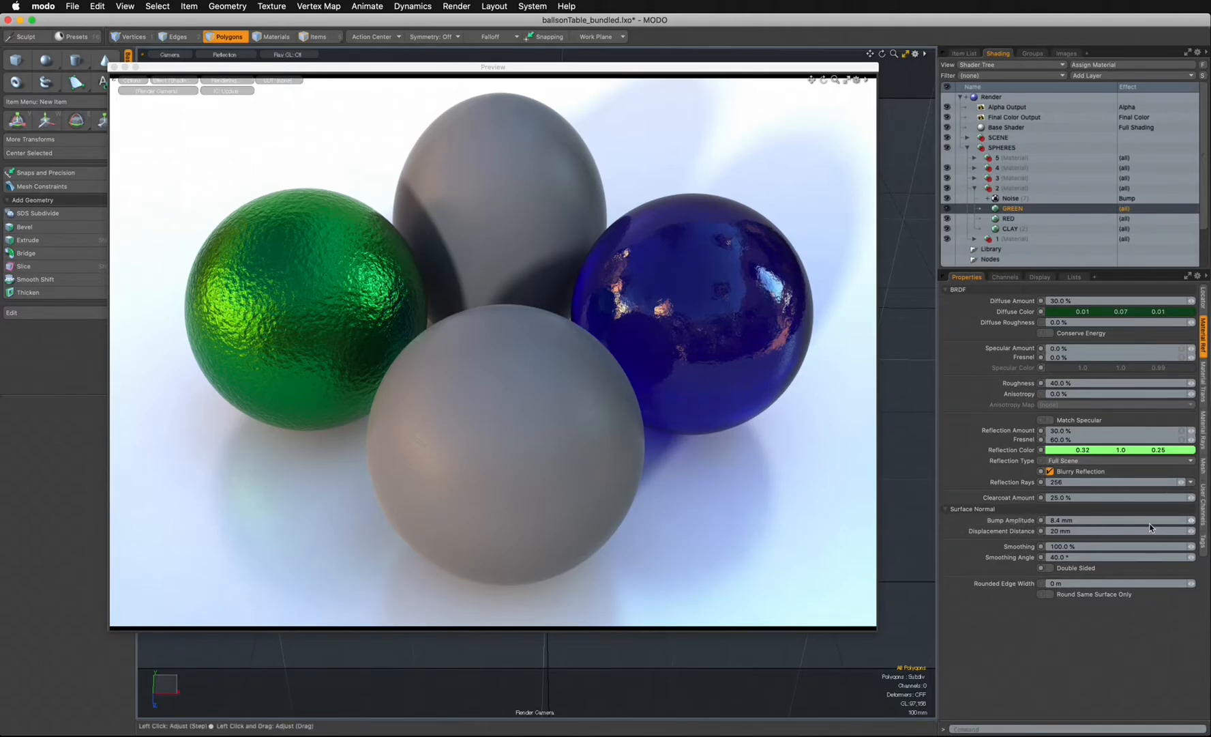
pyautogui.moveTo(1192, 522); pyautogui.dragTo(1193, 517)
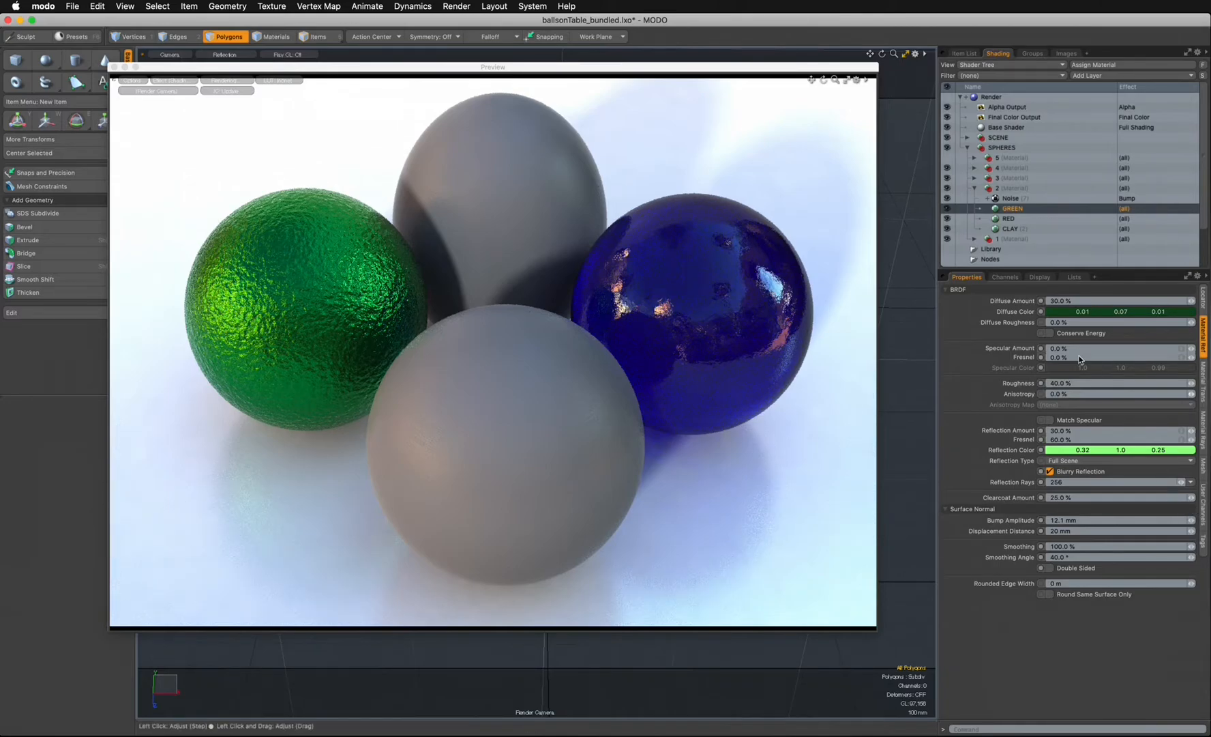
pyautogui.moveTo(1016, 272); pyautogui.dragTo(1017, 350)
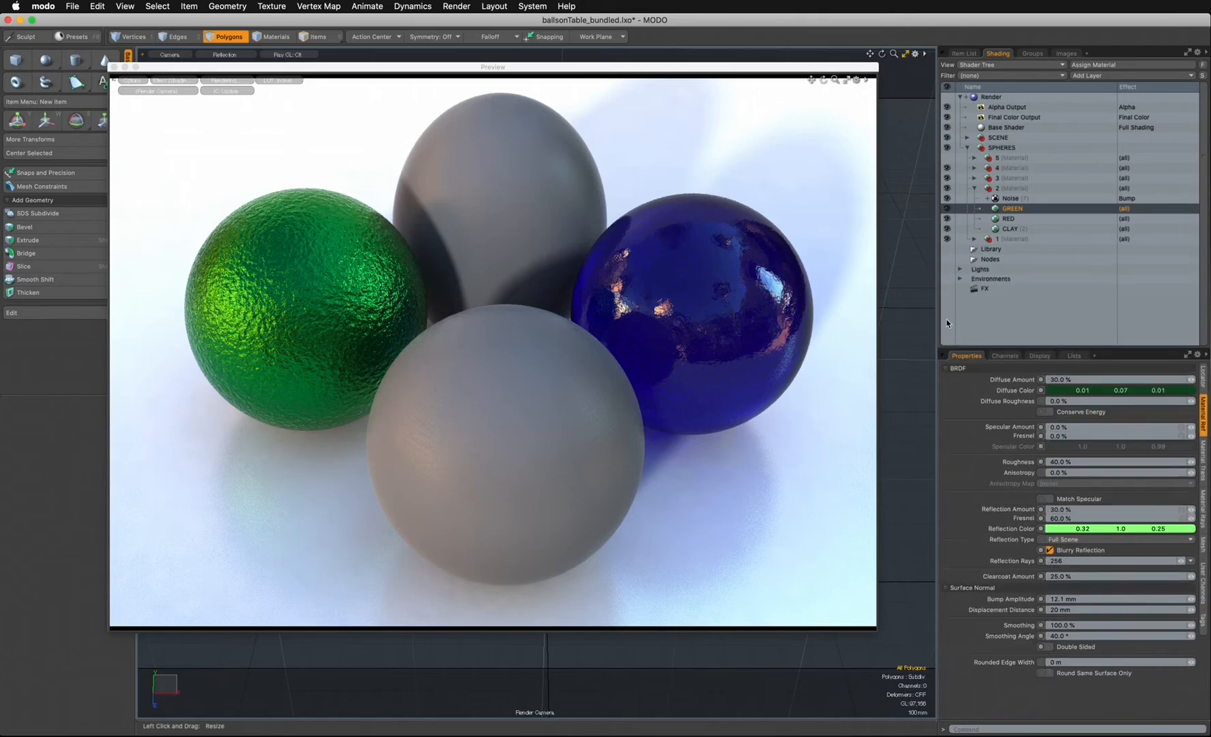
# - Hide the GREEN and RED layers in group 2 to examine the clay layer beneath, and show GREEN again
pyautogui.click(975, 188)
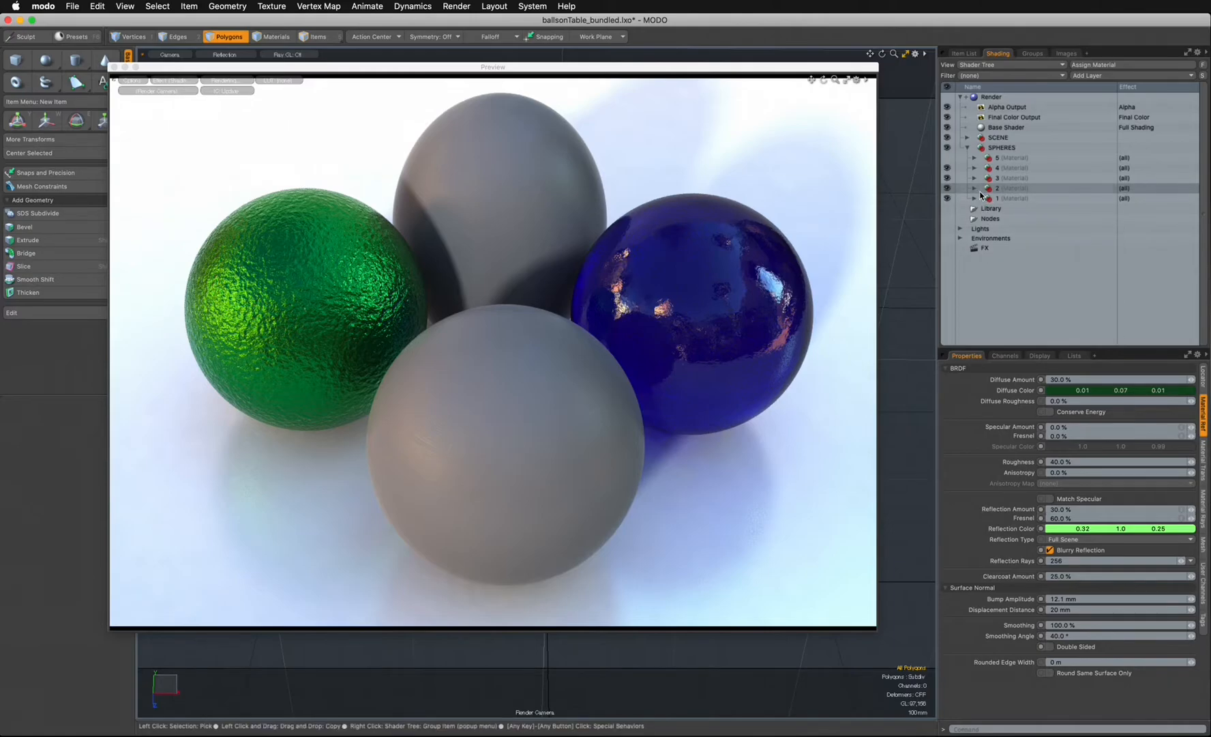
pyautogui.click(974, 188)
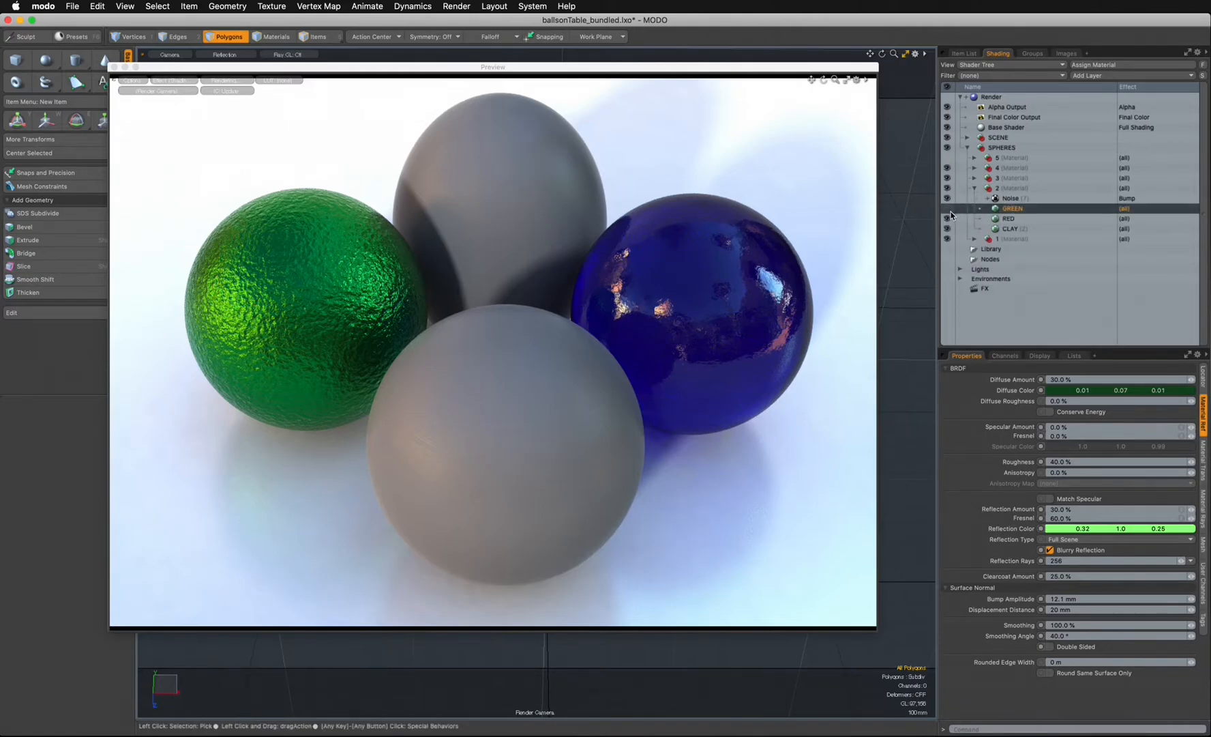
pyautogui.click(950, 212)
pyautogui.click(950, 212)
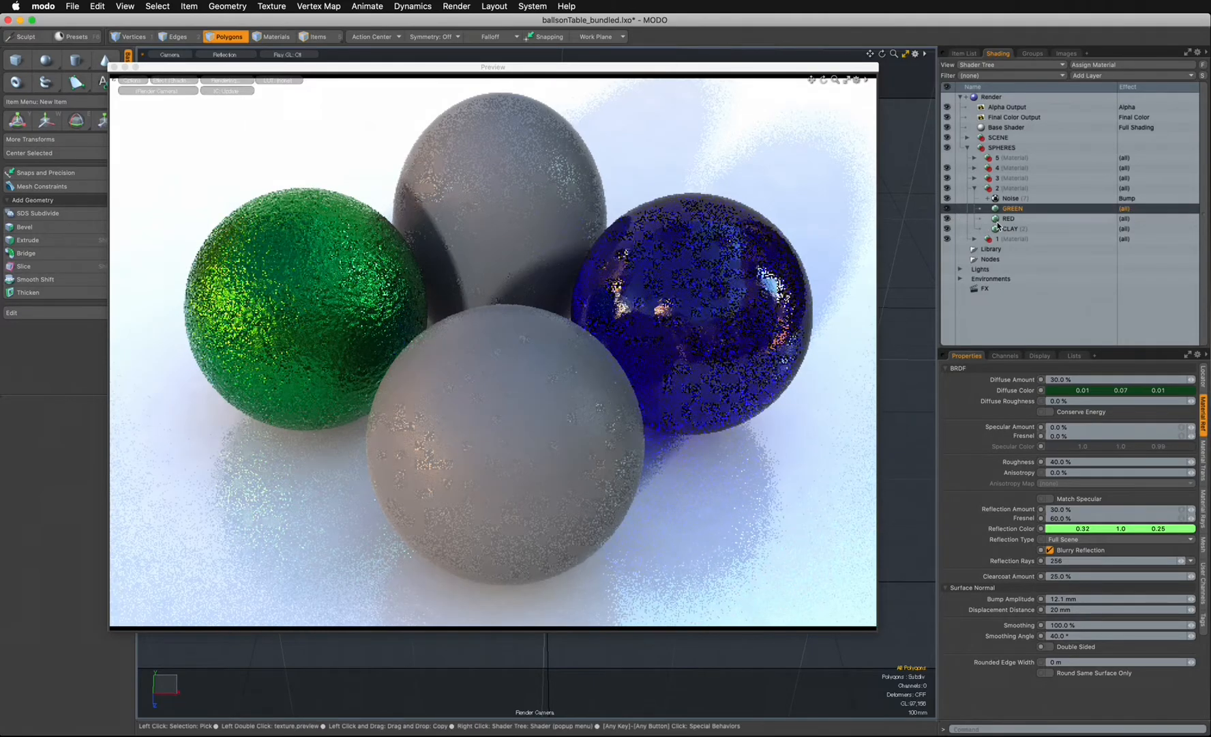
pyautogui.moveTo(948, 217); pyautogui.dragTo(948, 204)
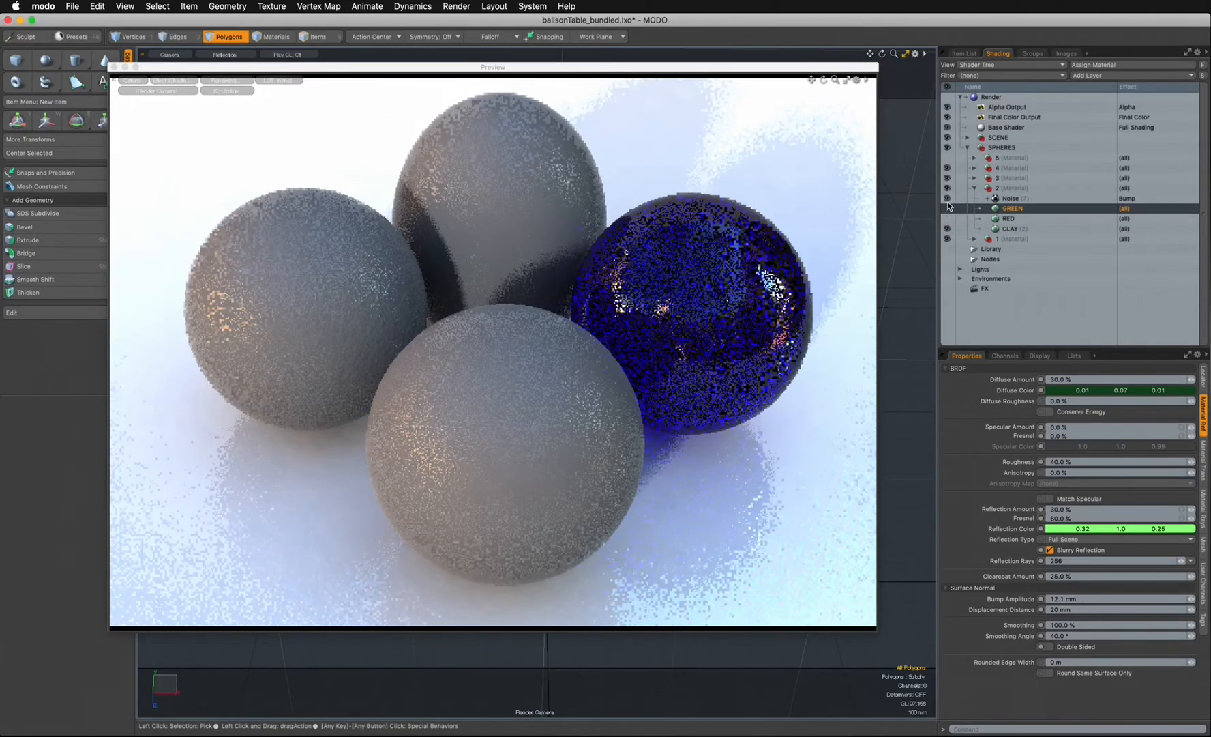
pyautogui.click(947, 198)
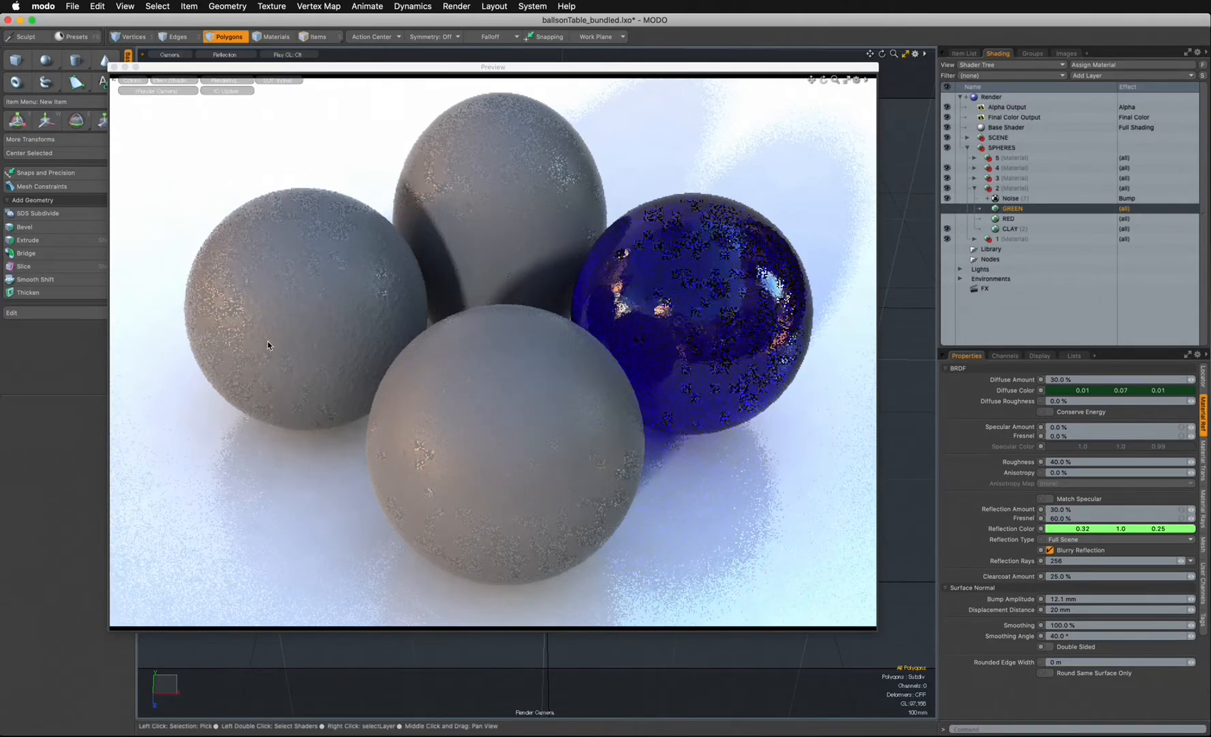
pyautogui.click(947, 209)
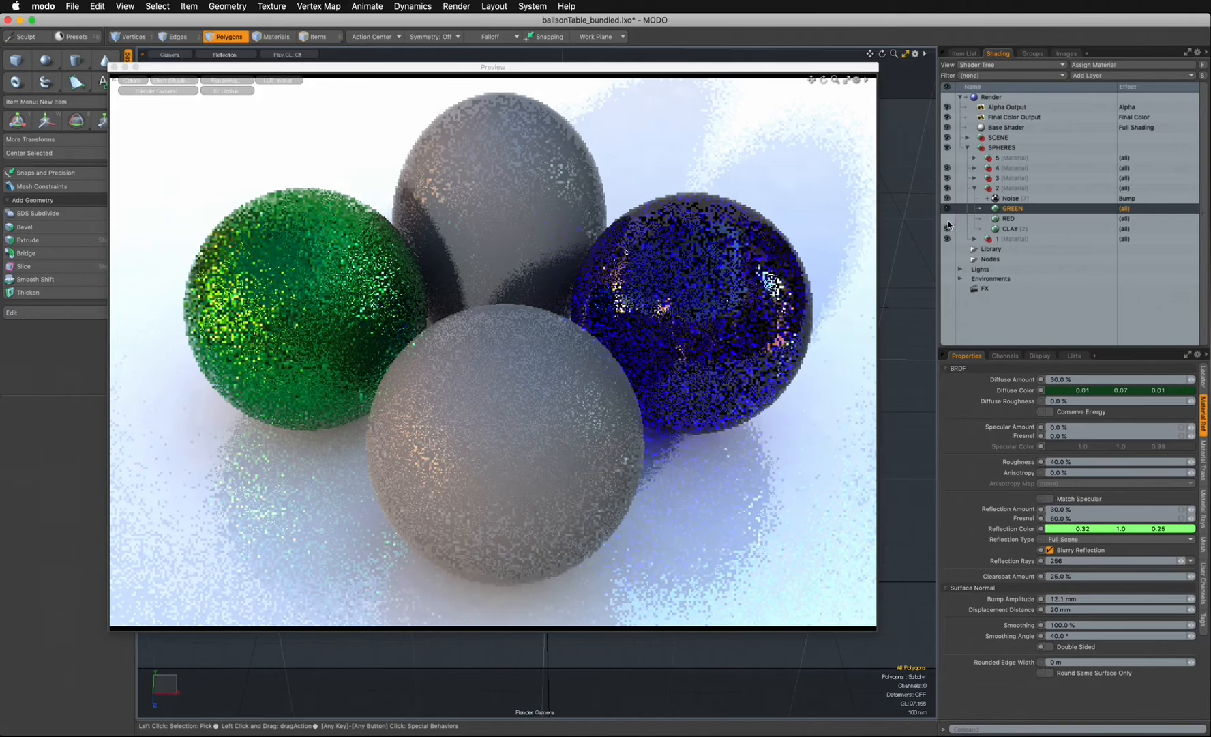
# - Collapse group 2, expand group 3, and enable and select its red Material layer above CLAY
pyautogui.click(965, 188)
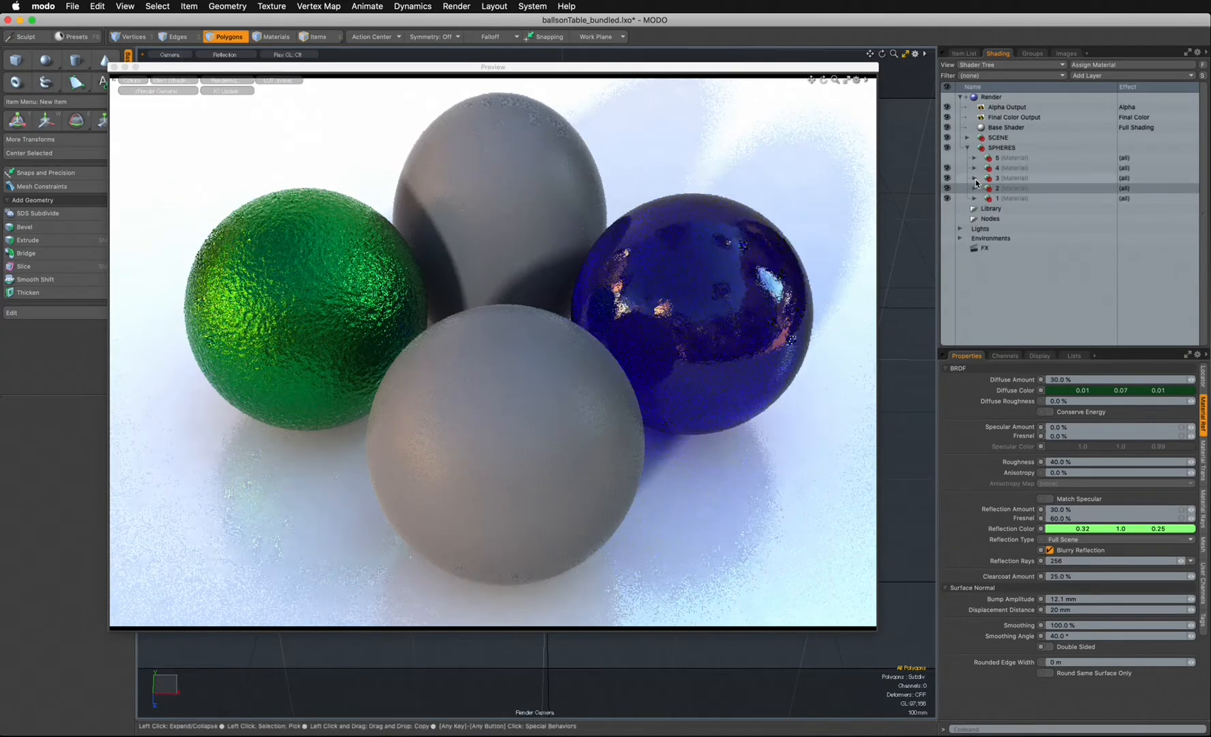
pyautogui.click(975, 179)
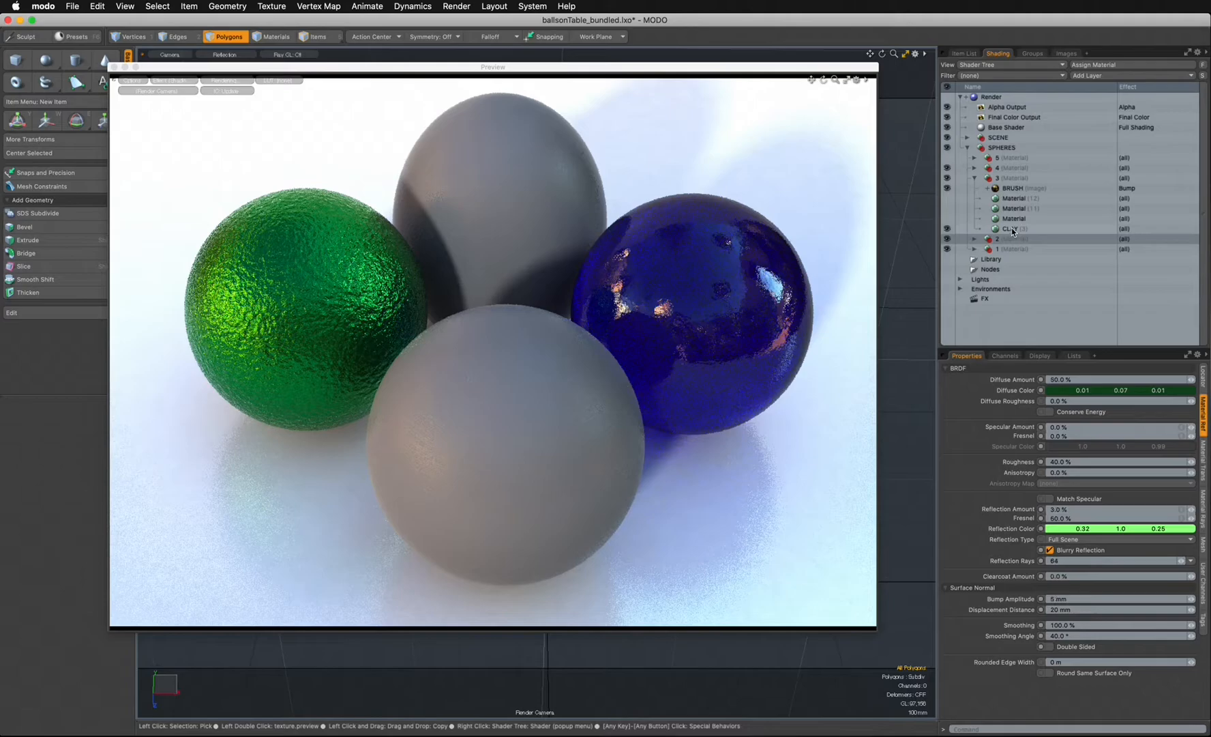
pyautogui.click(974, 227)
pyautogui.click(947, 219)
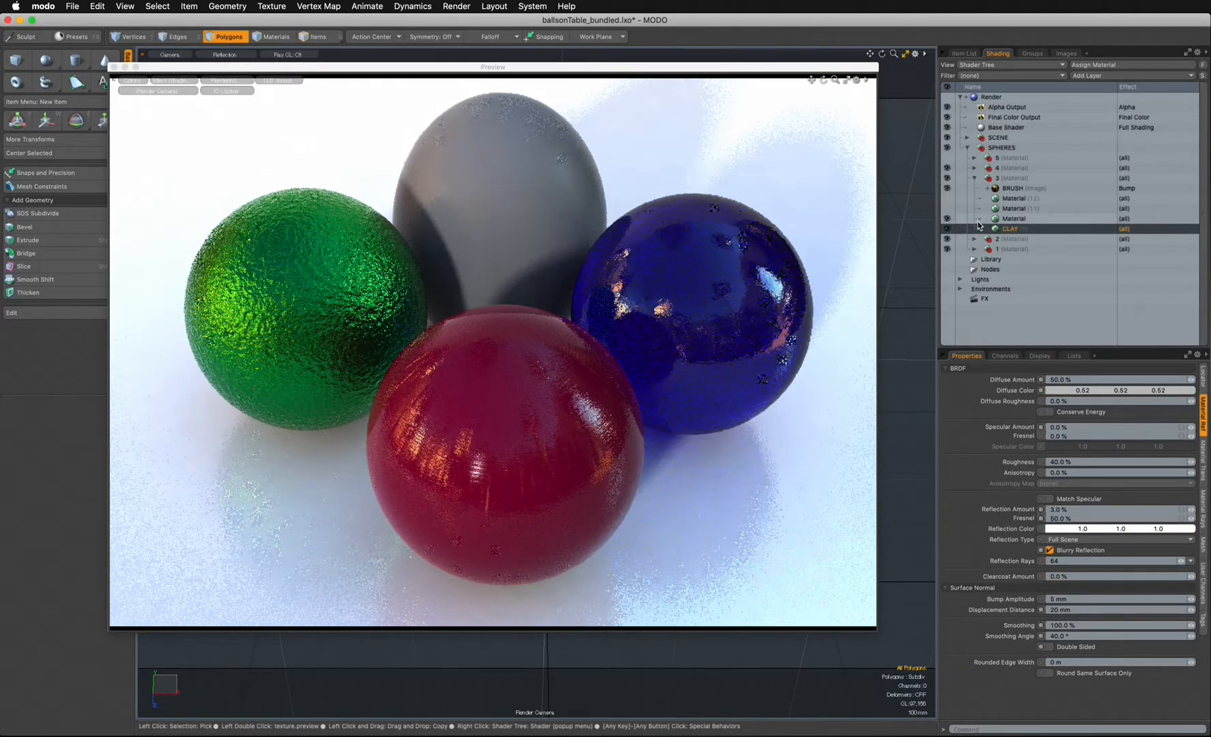
pyautogui.click(1009, 218)
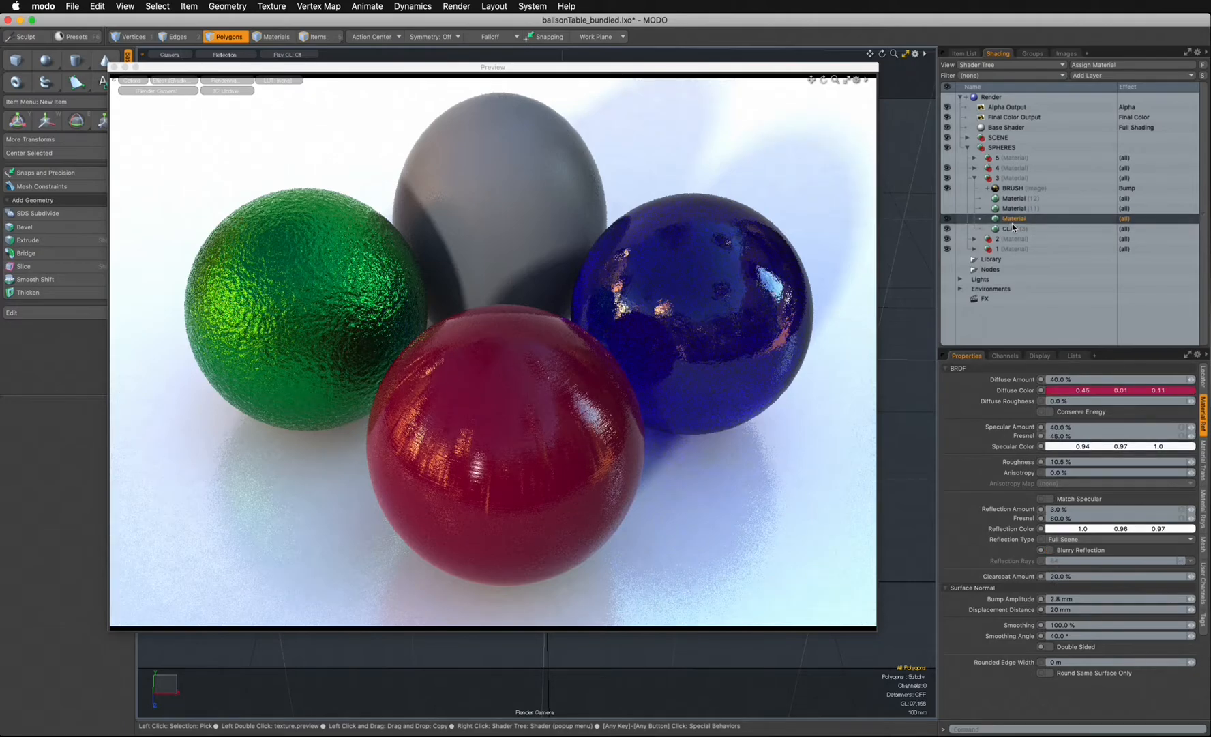
# - Preview the Material (11) layer in group 3, and turn off both it and the BRUSH bump layer
pyautogui.click(947, 208)
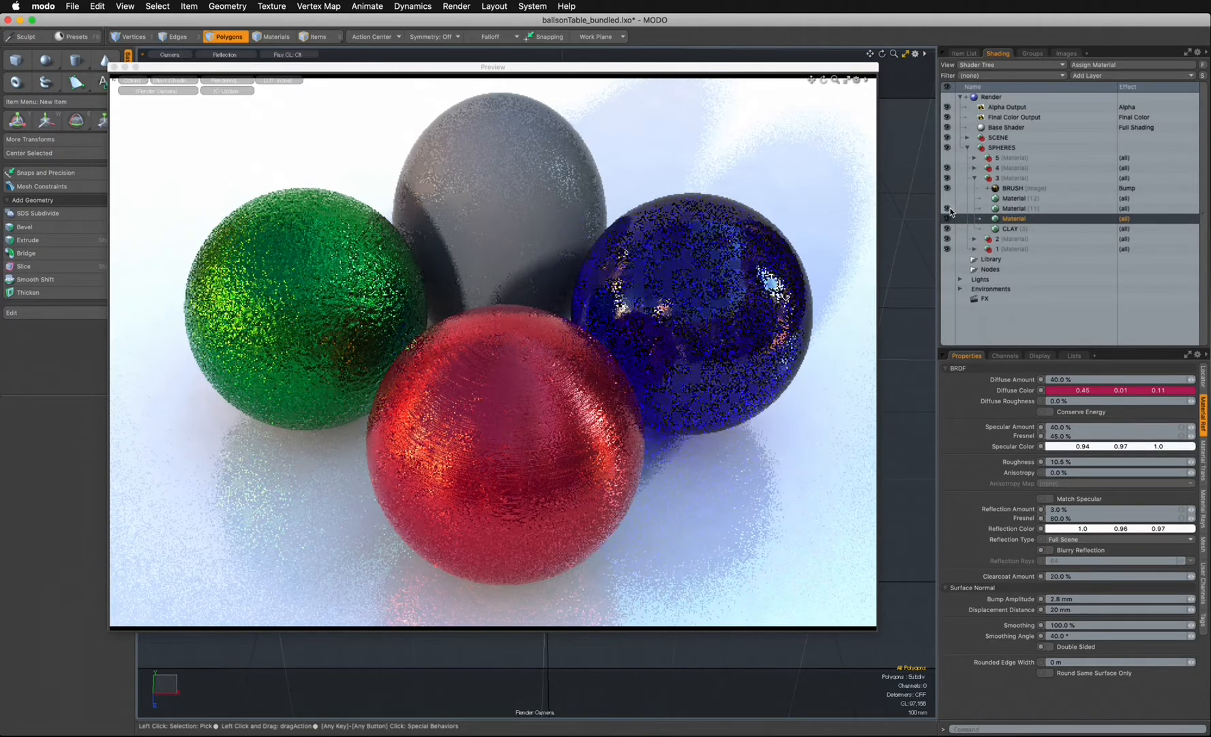
pyautogui.click(949, 209)
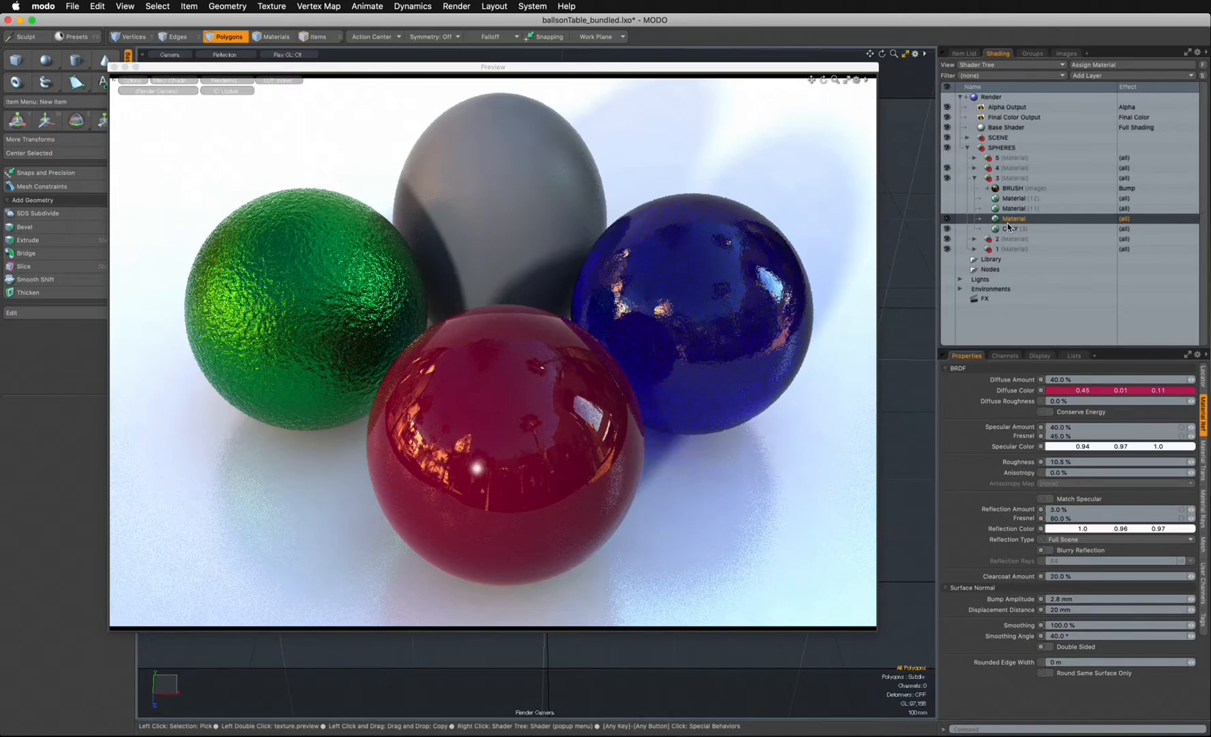
# - Darken the Diffuse Color of group 3's red Material layer to 0.32, 0.01, 0.07
pyautogui.moveTo(1028, 349); pyautogui.dragTo(1018, 319)
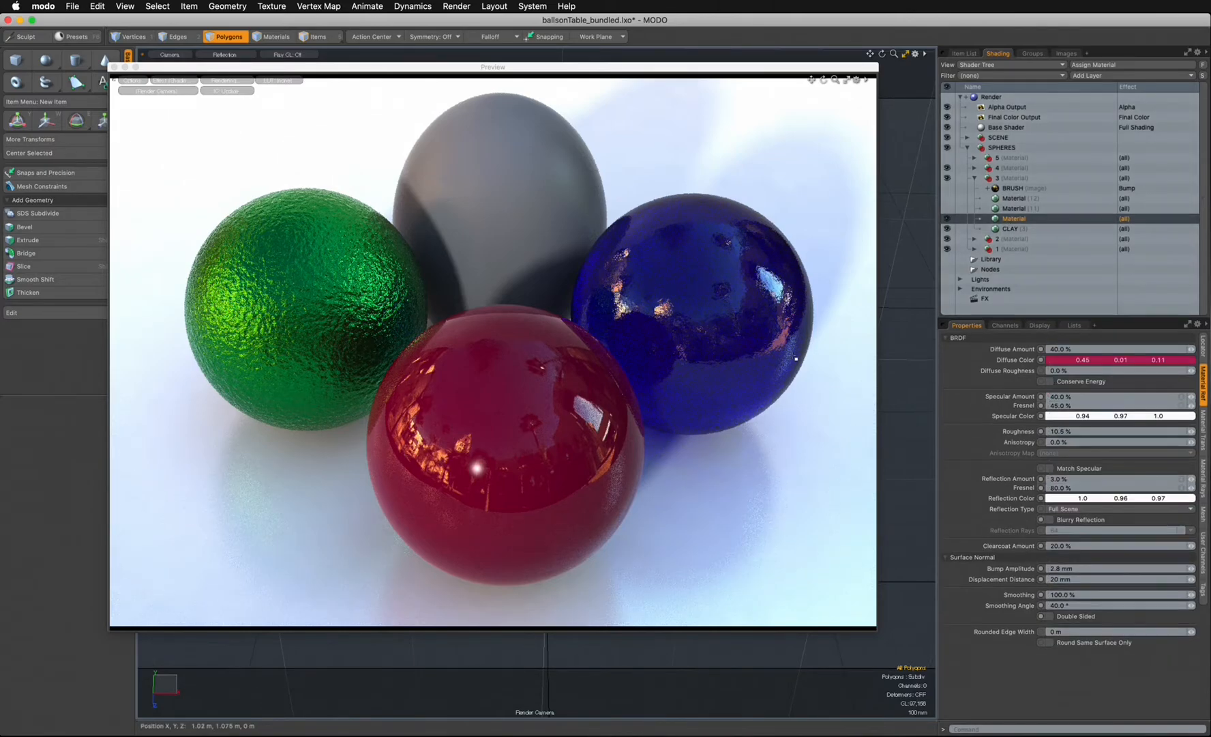
pyautogui.click(1065, 362)
pyautogui.click(718, 380)
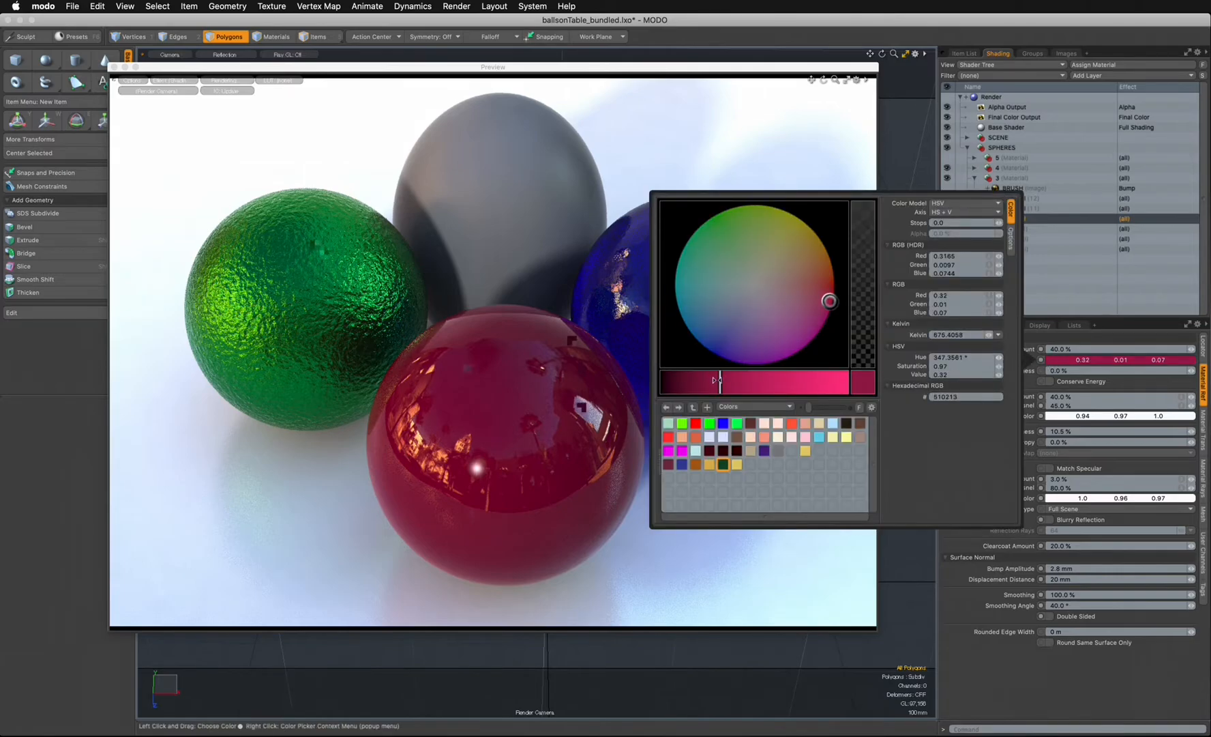
pyautogui.click(1024, 673)
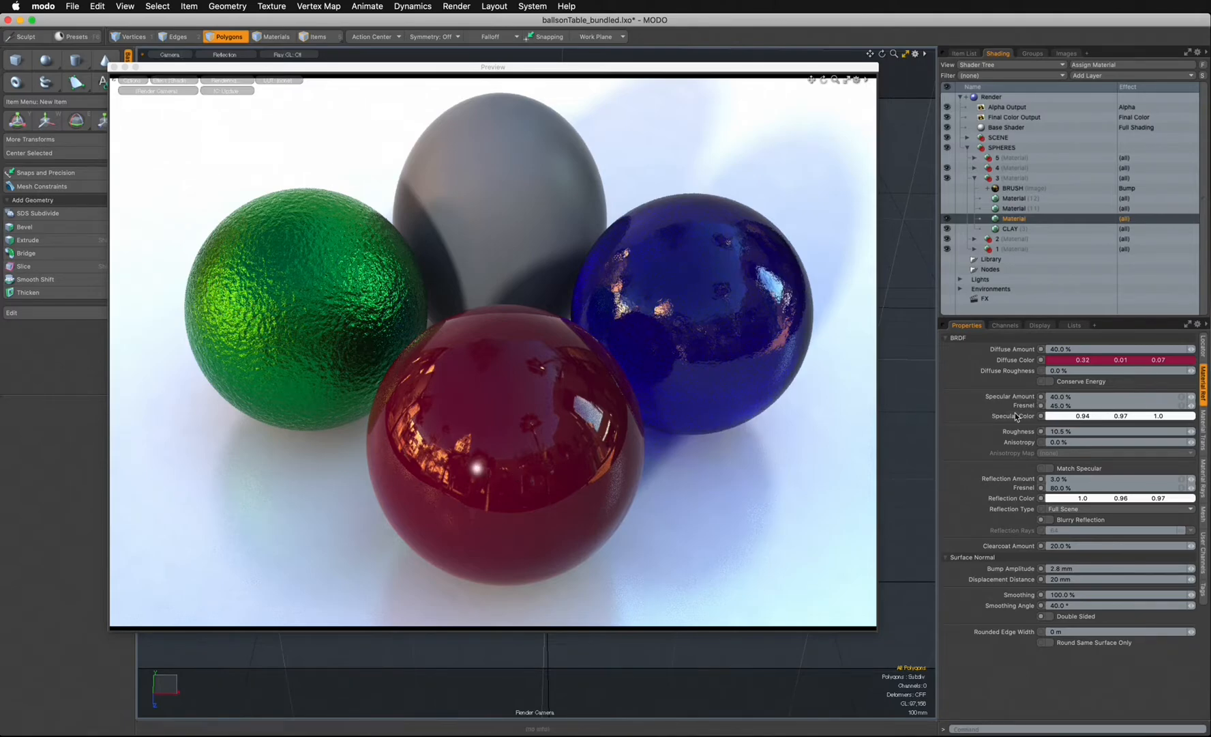
# - Try a Specular Amount of 10% on the red material and set it back to 40%
pyautogui.moveTo(1074, 397); pyautogui.dragTo(1028, 401)
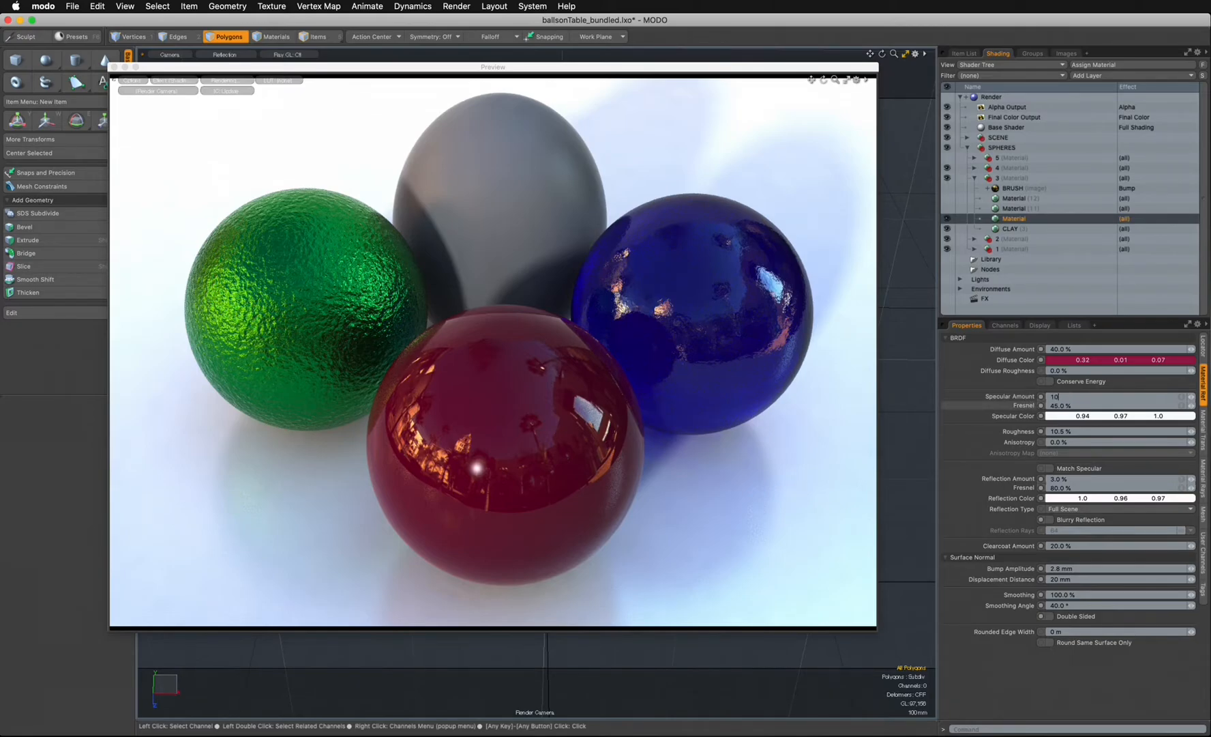
pyautogui.write('10')
pyautogui.press('Return')
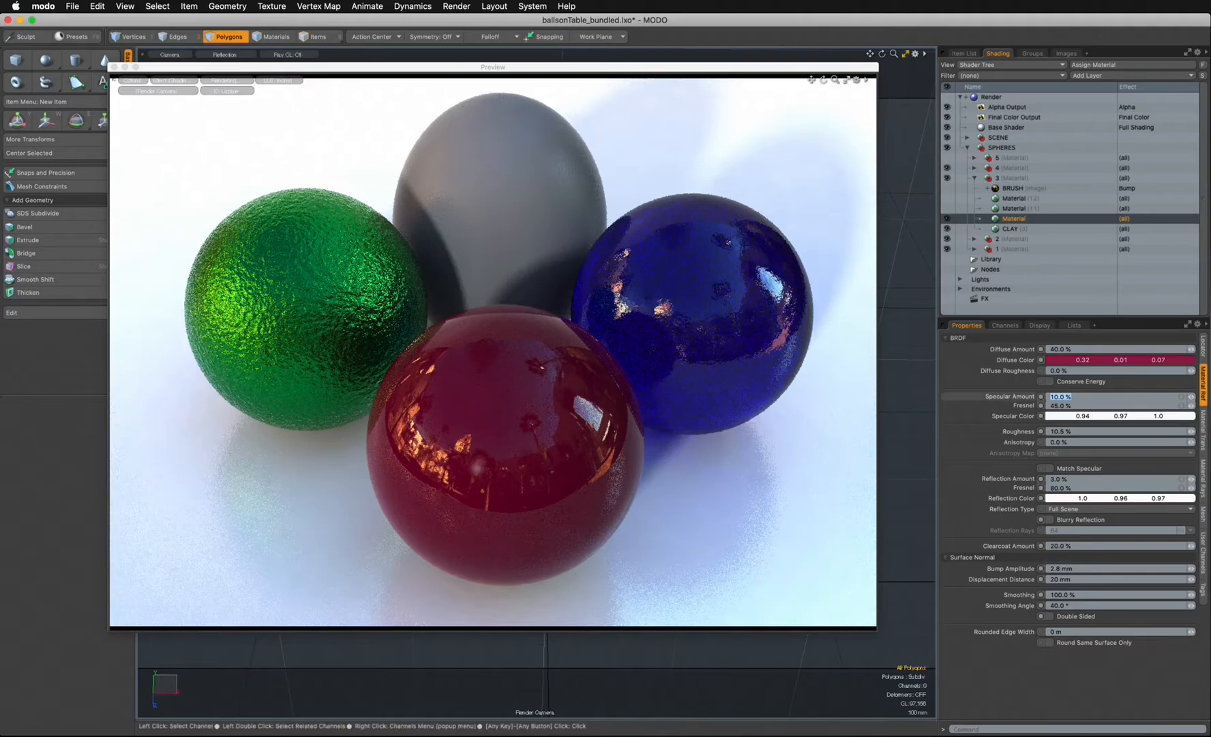
pyautogui.write('40')
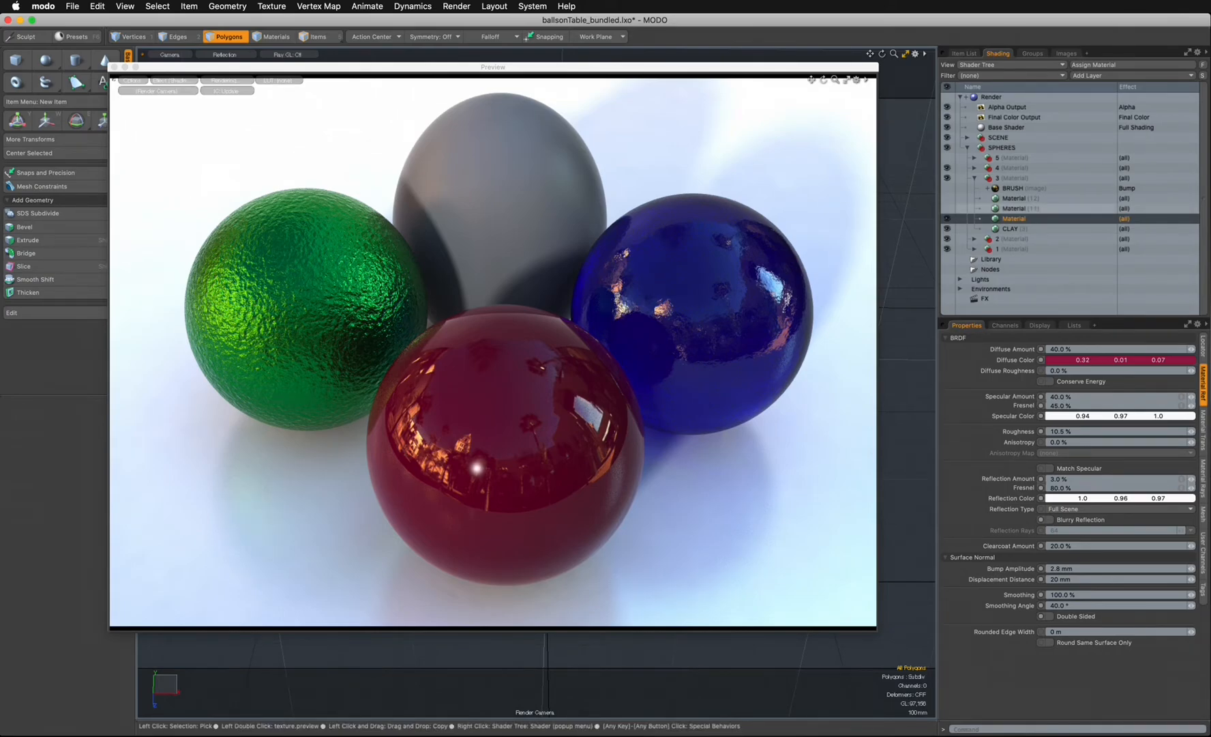
# - Enable the Material (11) layer and the BRUSH bump layer in group 3
pyautogui.click(1014, 209)
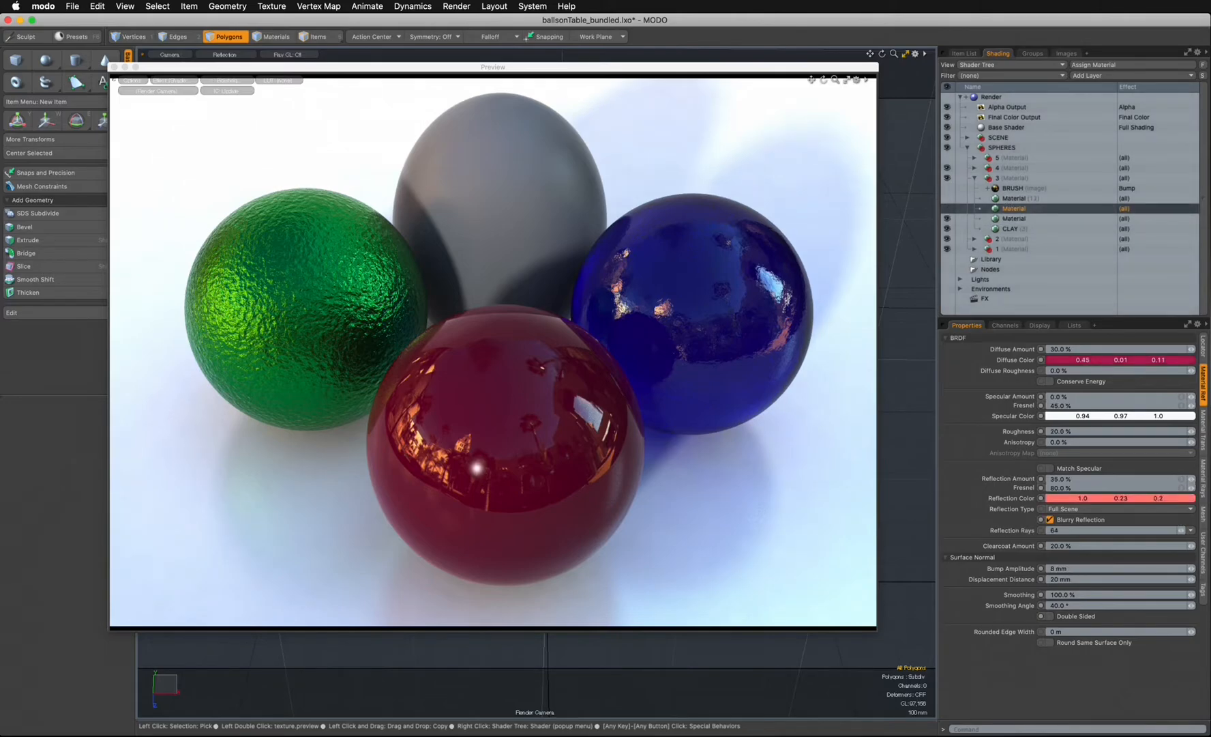
pyautogui.click(947, 209)
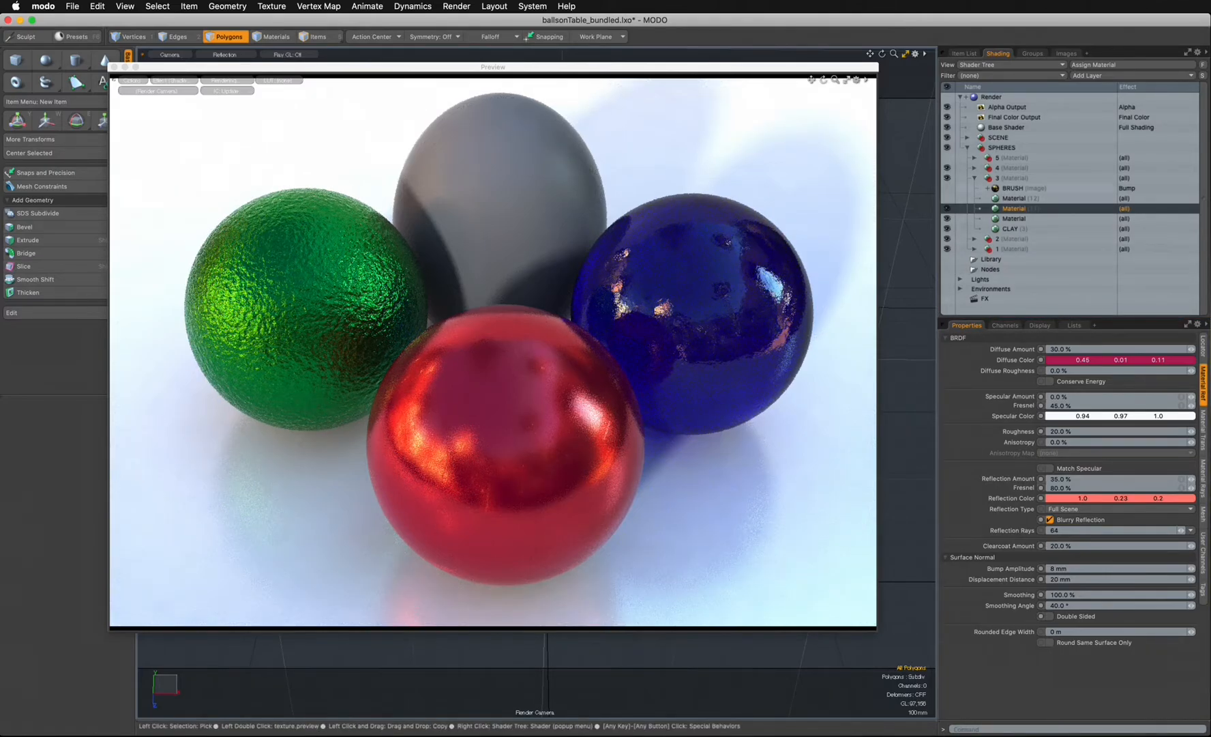
pyautogui.click(947, 188)
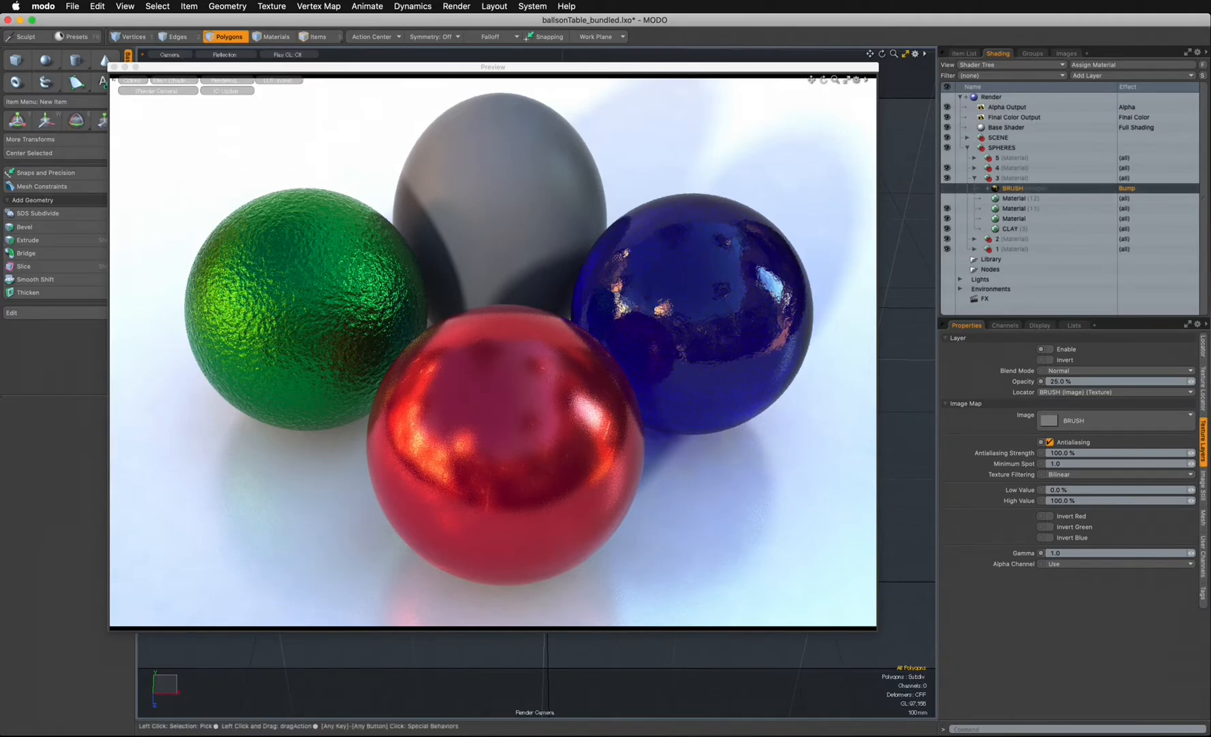
pyautogui.click(947, 188)
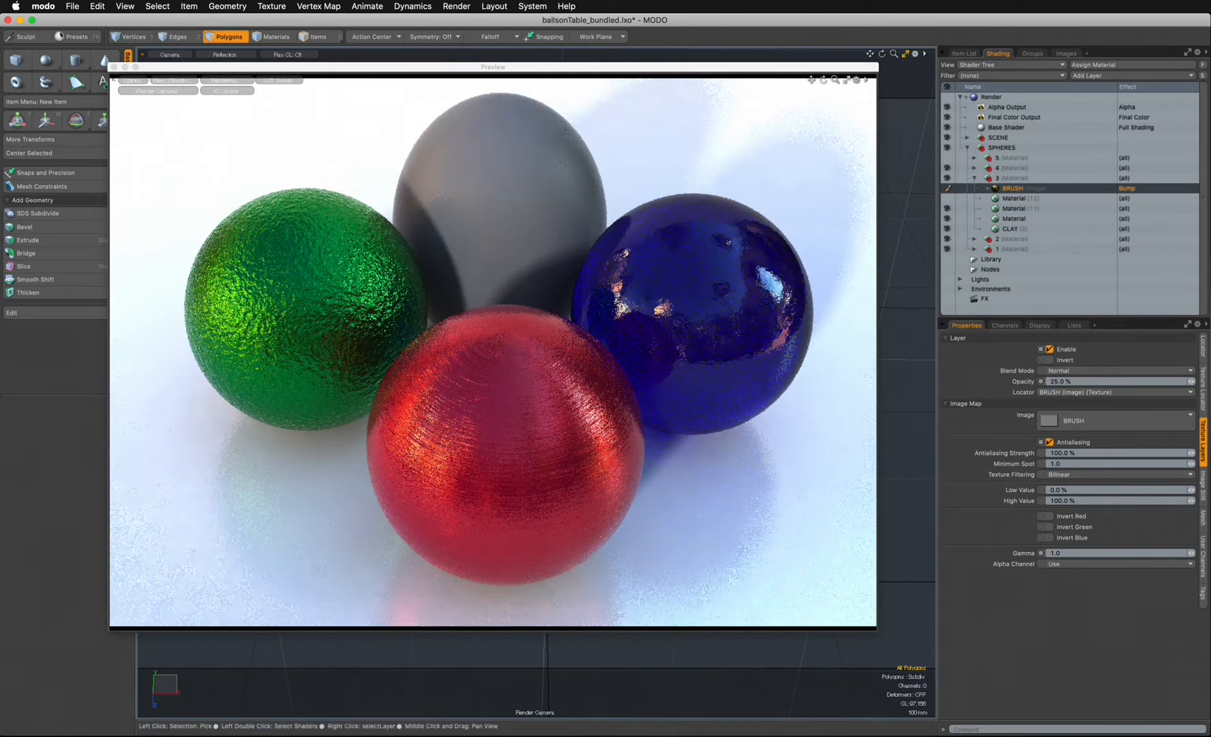
# - Switch to Photoshop, start opening a file, and browse to the NOMAD 2TB drive, allowing access to the removable volume
pyautogui.press('super+Tab')
pyautogui.click(857, 420)
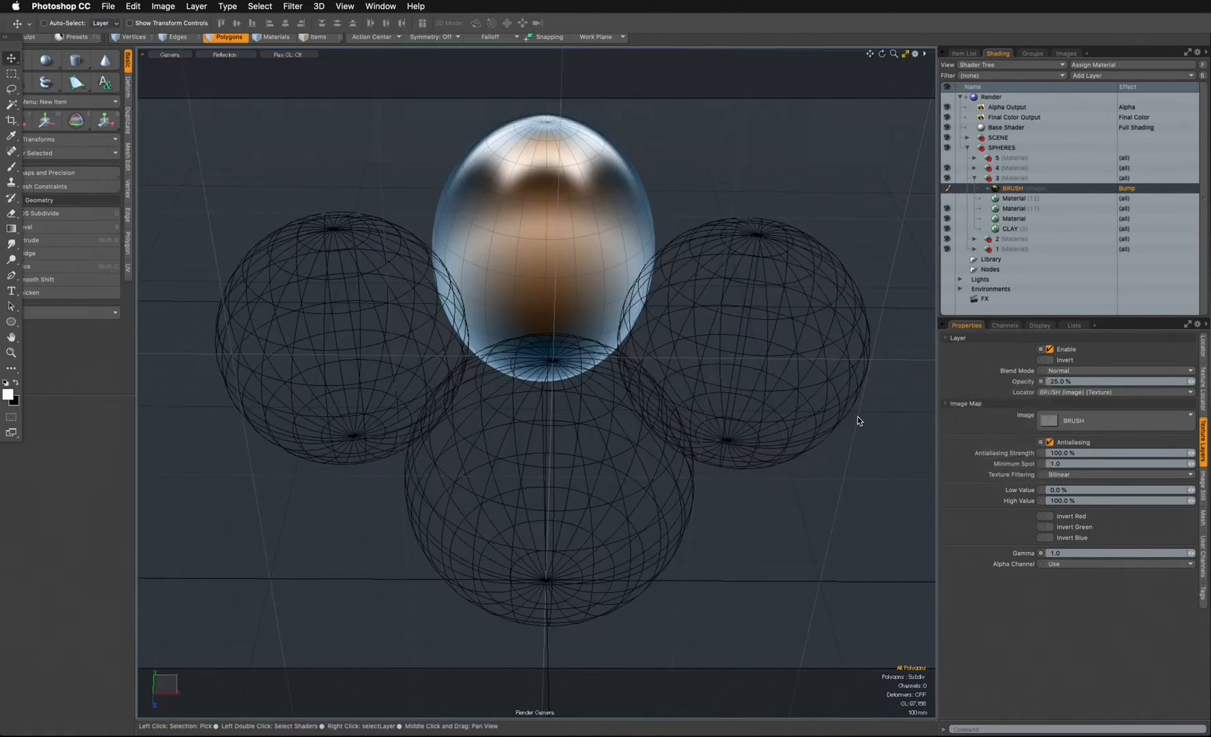
pyautogui.press('super+o')
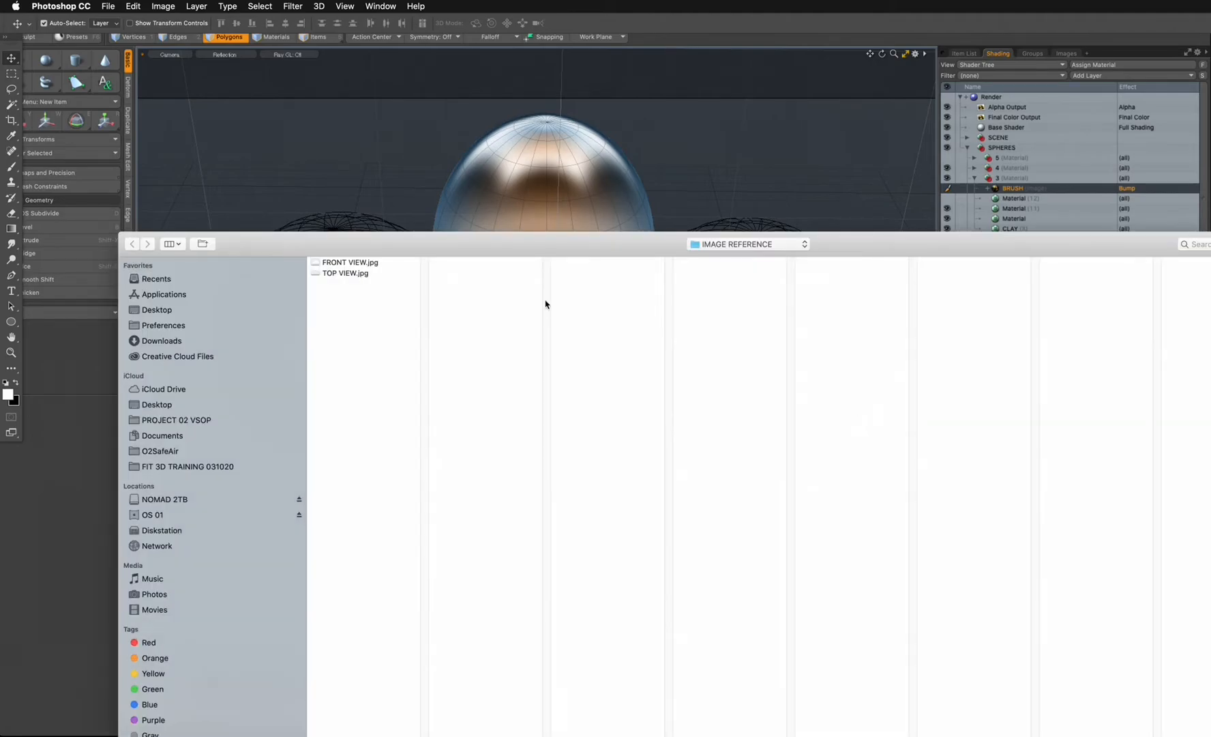
pyautogui.click(168, 406)
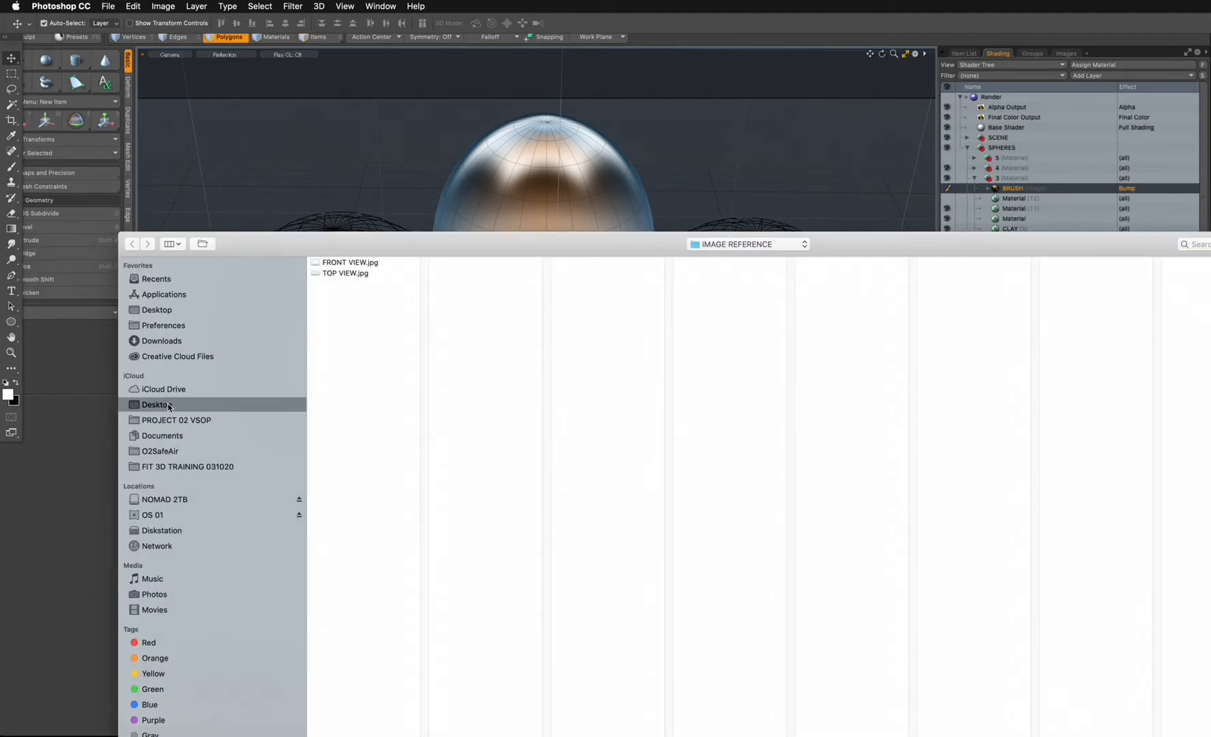
pyautogui.click(156, 499)
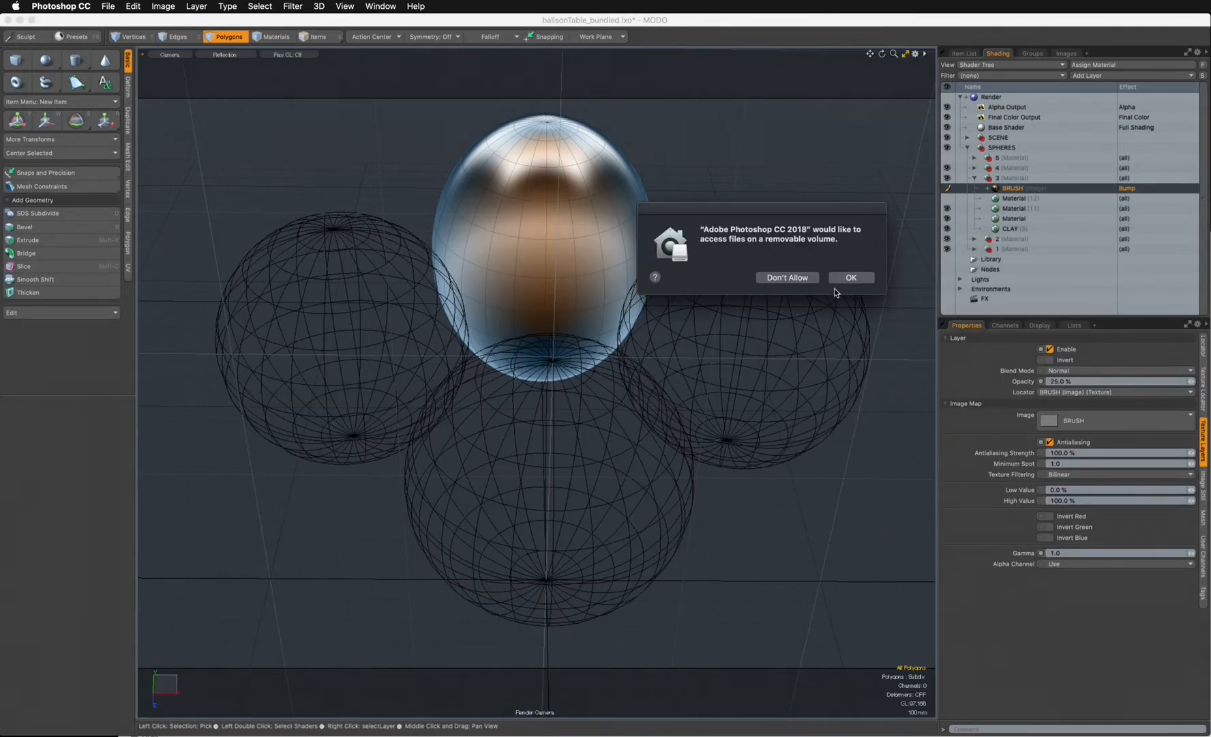
pyautogui.click(850, 278)
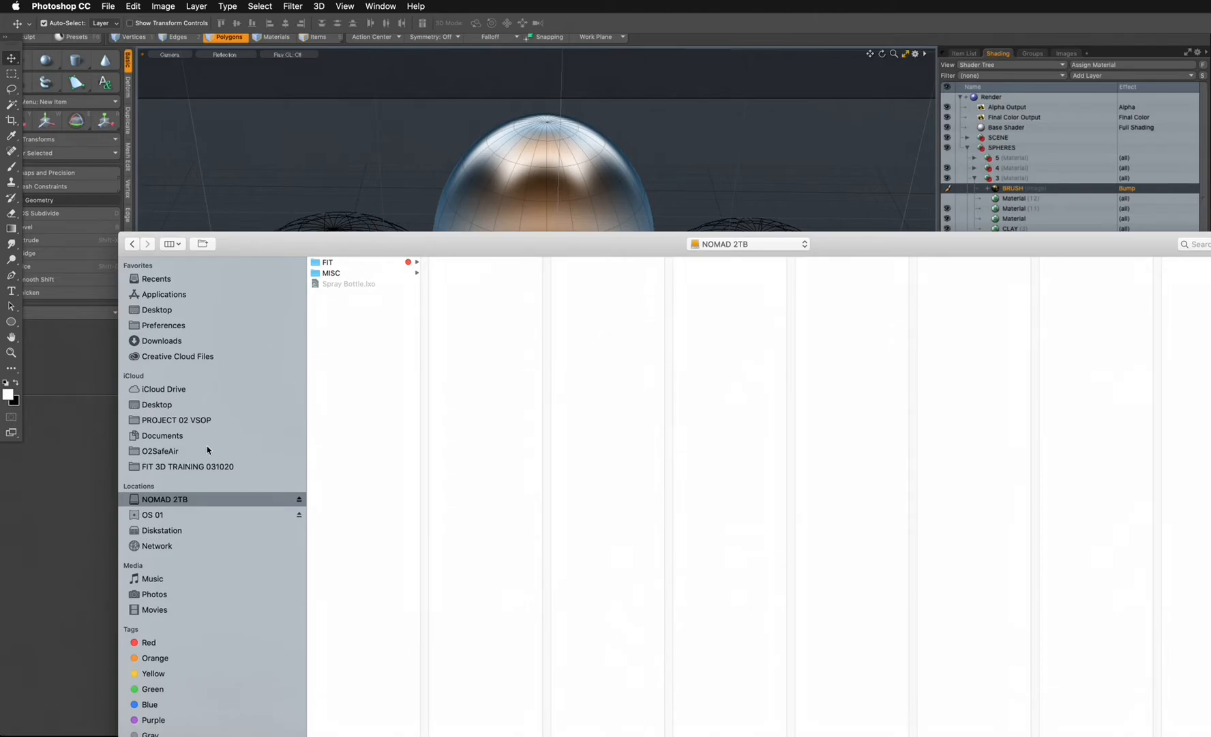
# - Open BRUSH.psd from the imported_images folder inside FIT, FIT CLASS 06, COLOR SPHERE
pyautogui.click(334, 263)
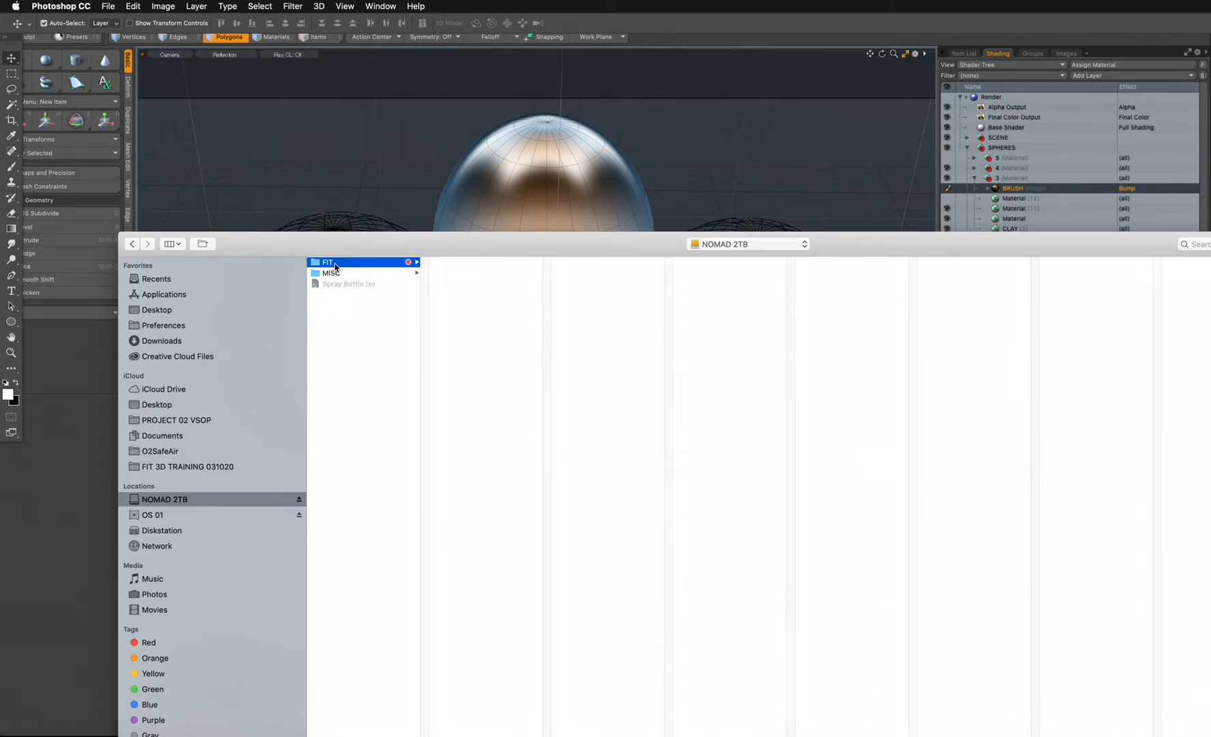
pyautogui.click(488, 295)
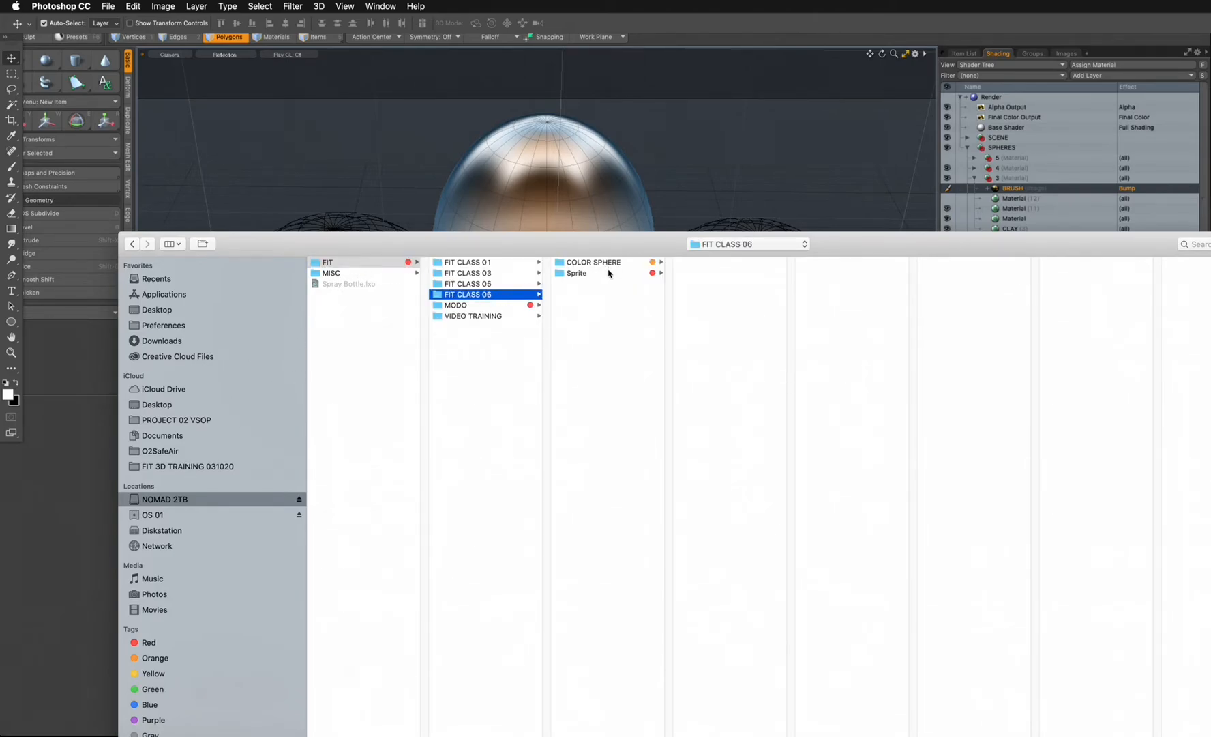
pyautogui.click(593, 264)
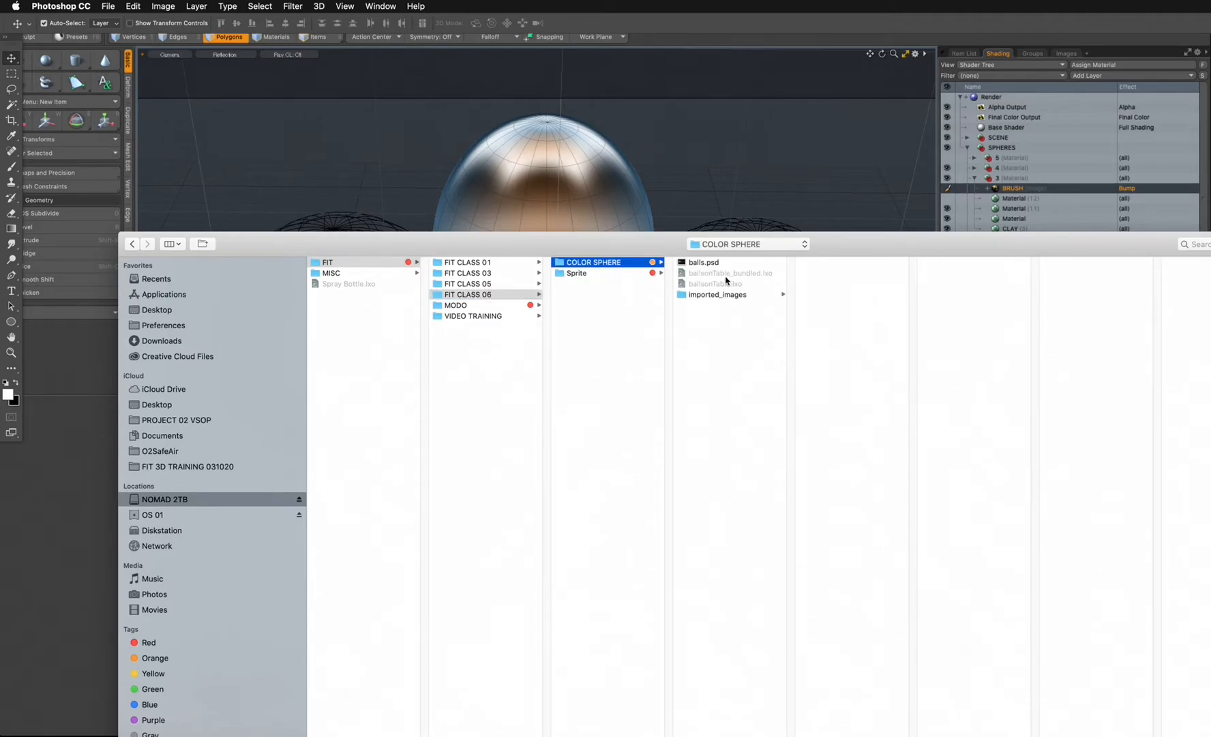
pyautogui.click(735, 298)
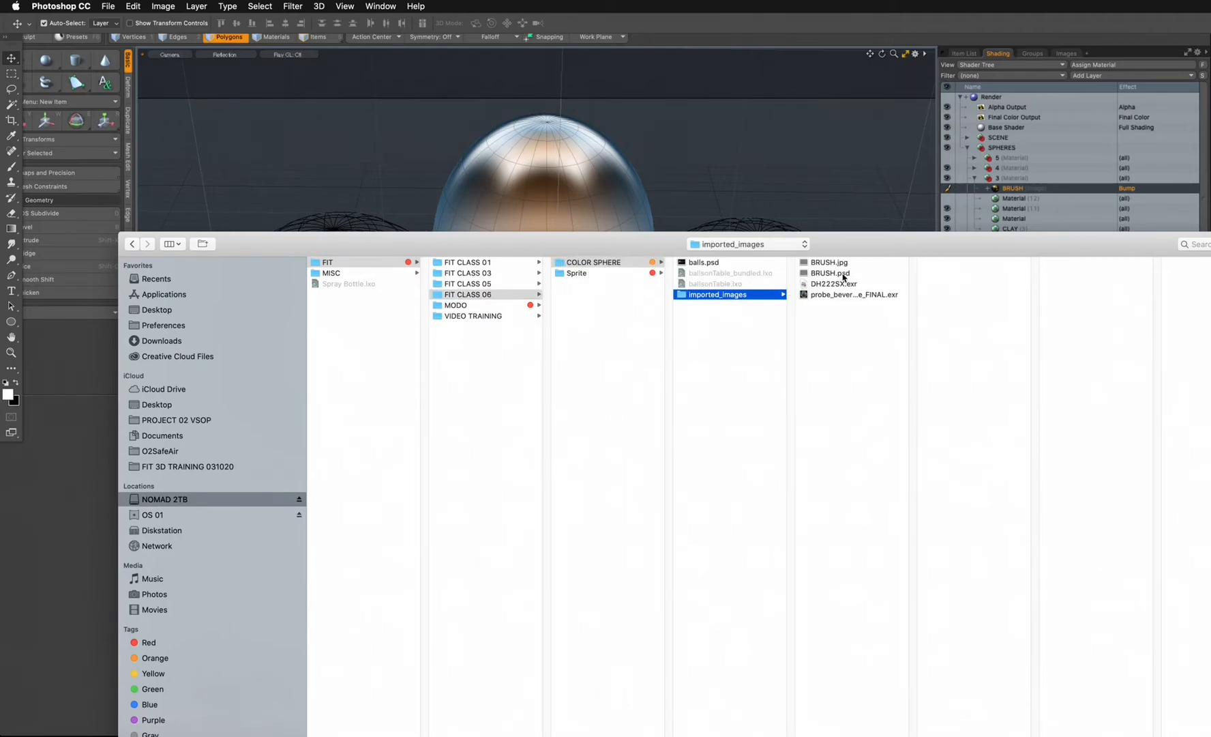
pyautogui.click(844, 274)
pyautogui.moveTo(1027, 249); pyautogui.dragTo(692, 210)
pyautogui.click(1015, 731)
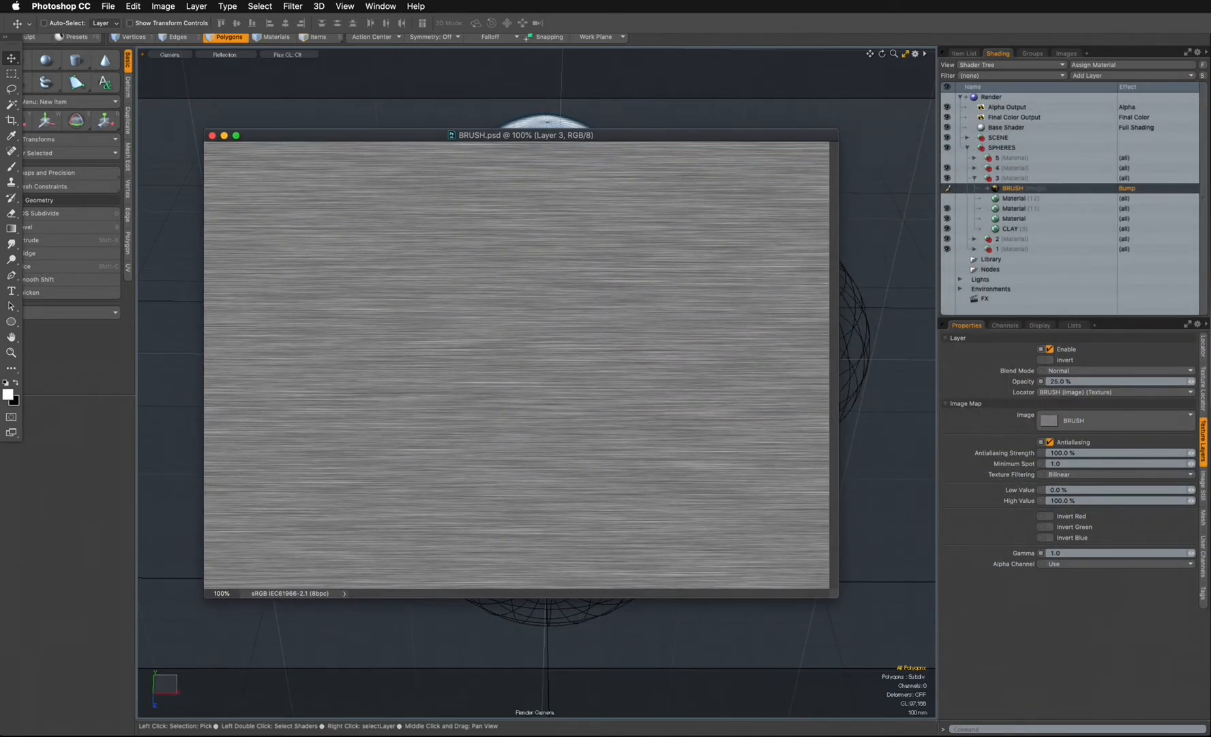
# - Hide Layer 3, Levels 1 and Layer 2 so only the white Background shows, and select Background
pyautogui.hotkey('alt', 'BackSpace')
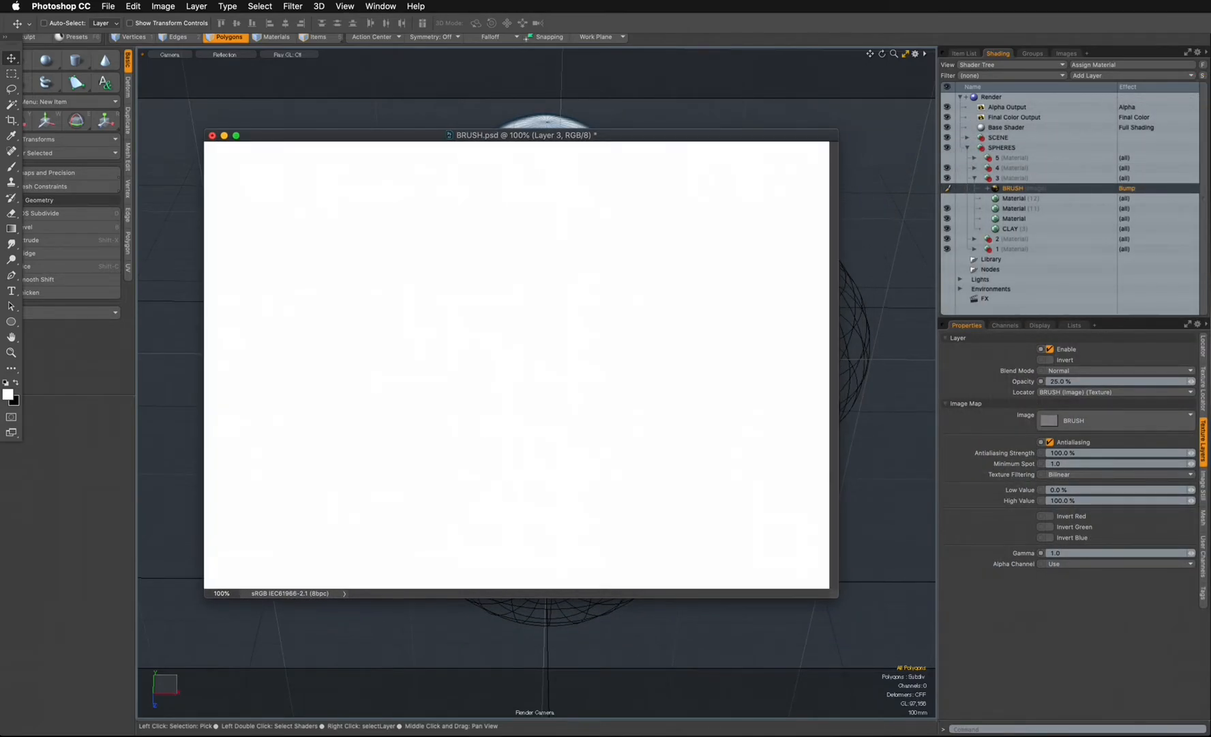
pyautogui.press('super+e')
pyautogui.press('F7')
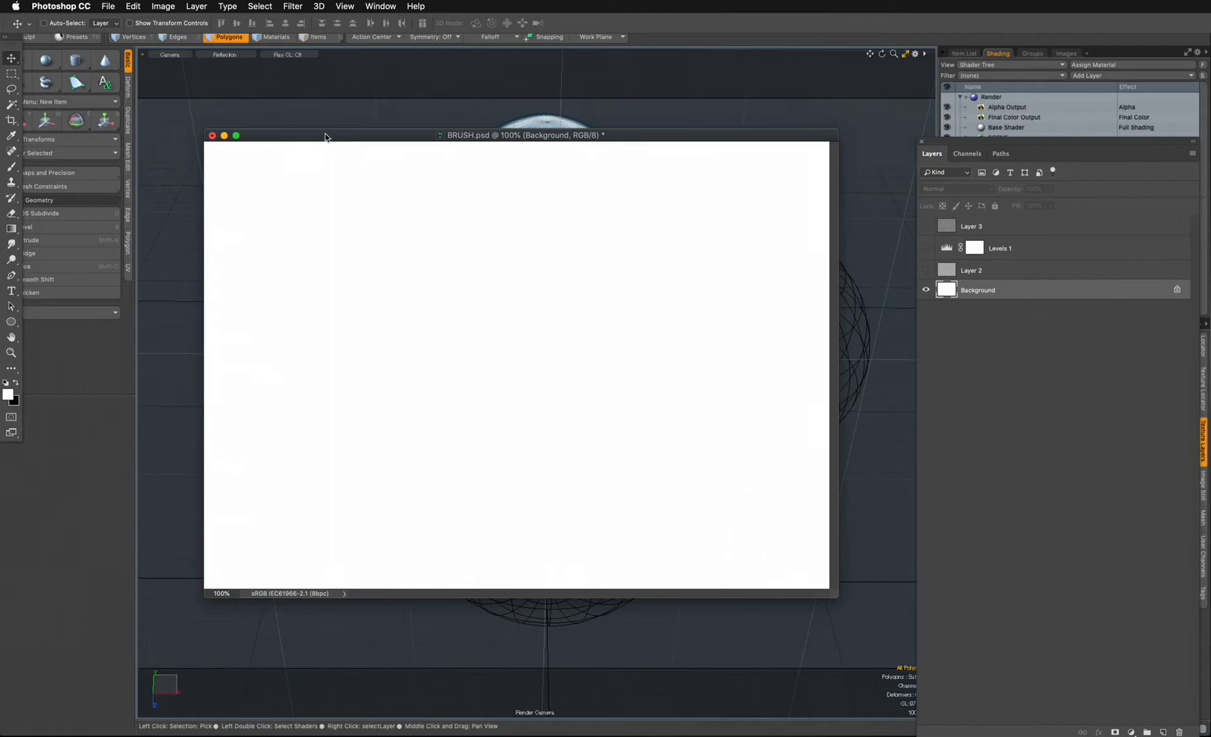
# - Fill the Background with Black in Dissolve mode at 35% opacity
pyautogui.click(110, 6)
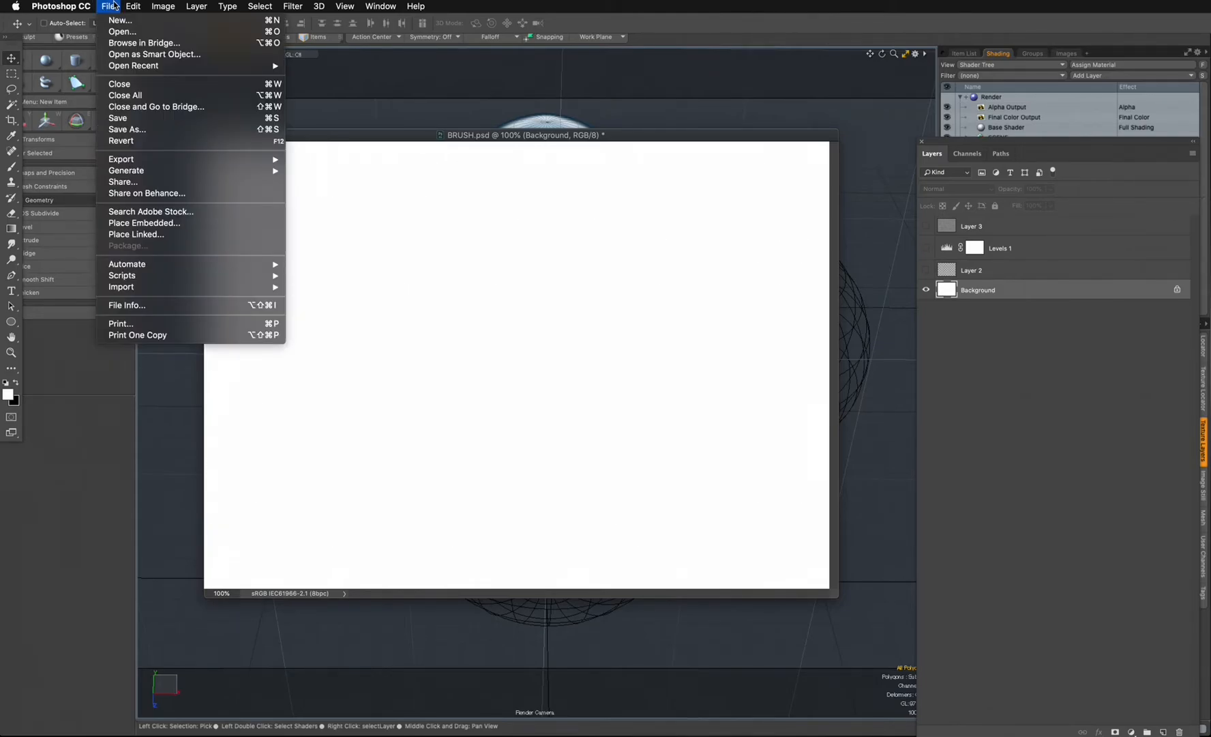
pyautogui.moveTo(133, 6)
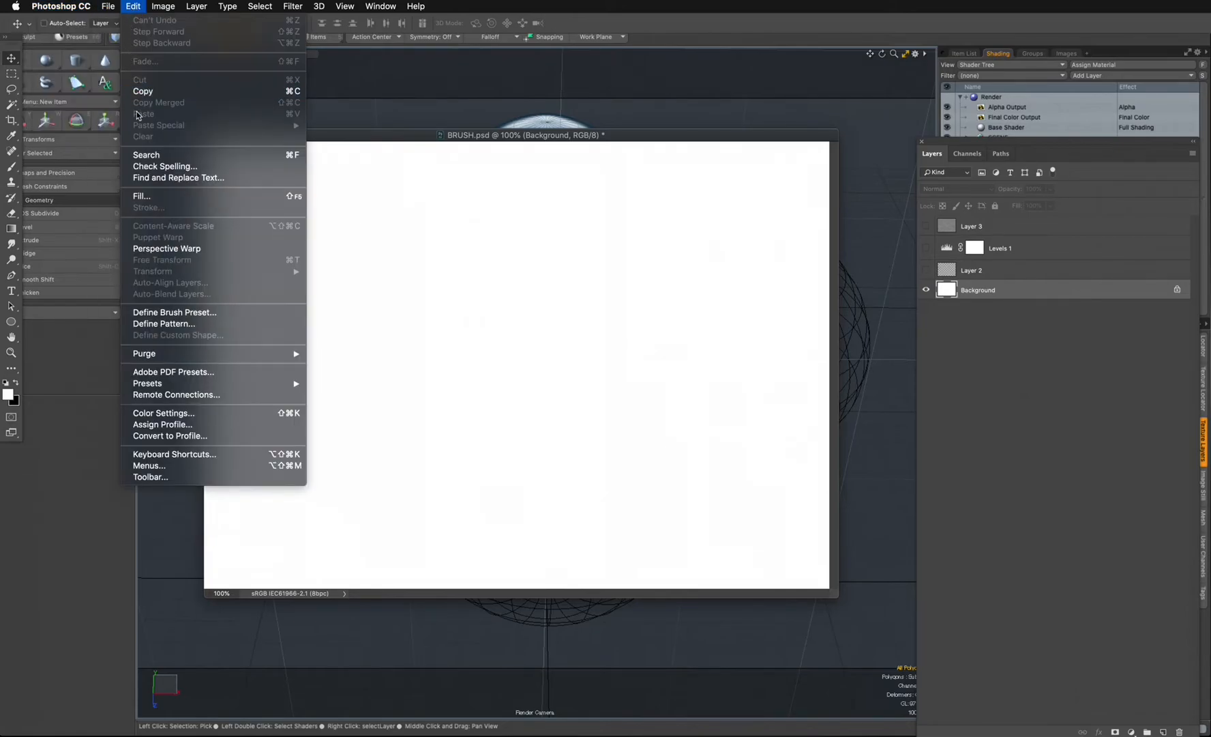
pyautogui.click(164, 195)
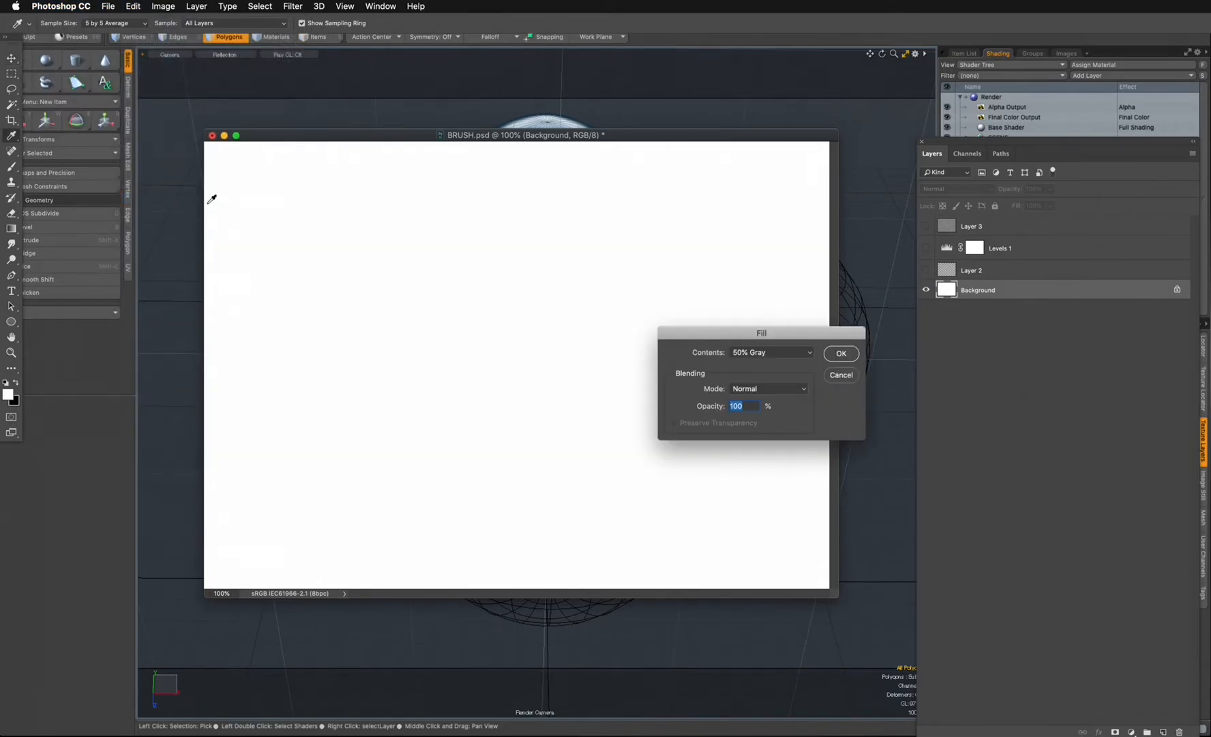
pyautogui.click(781, 353)
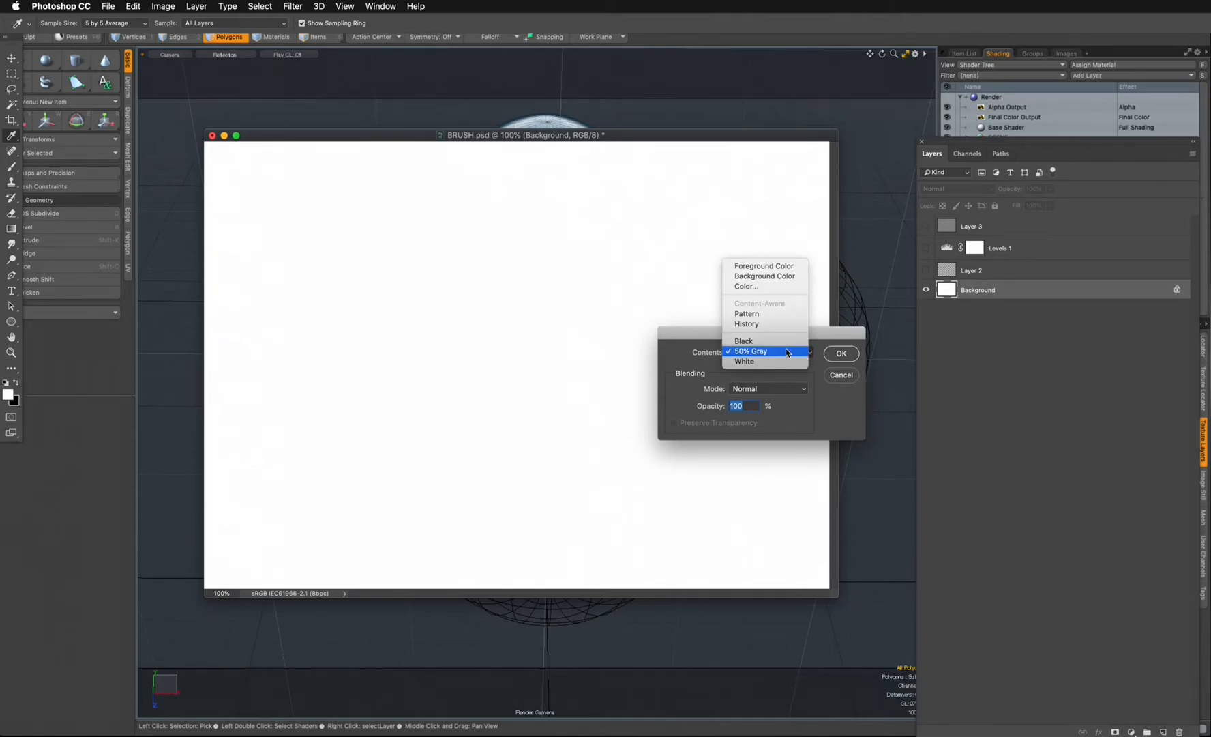
pyautogui.click(785, 343)
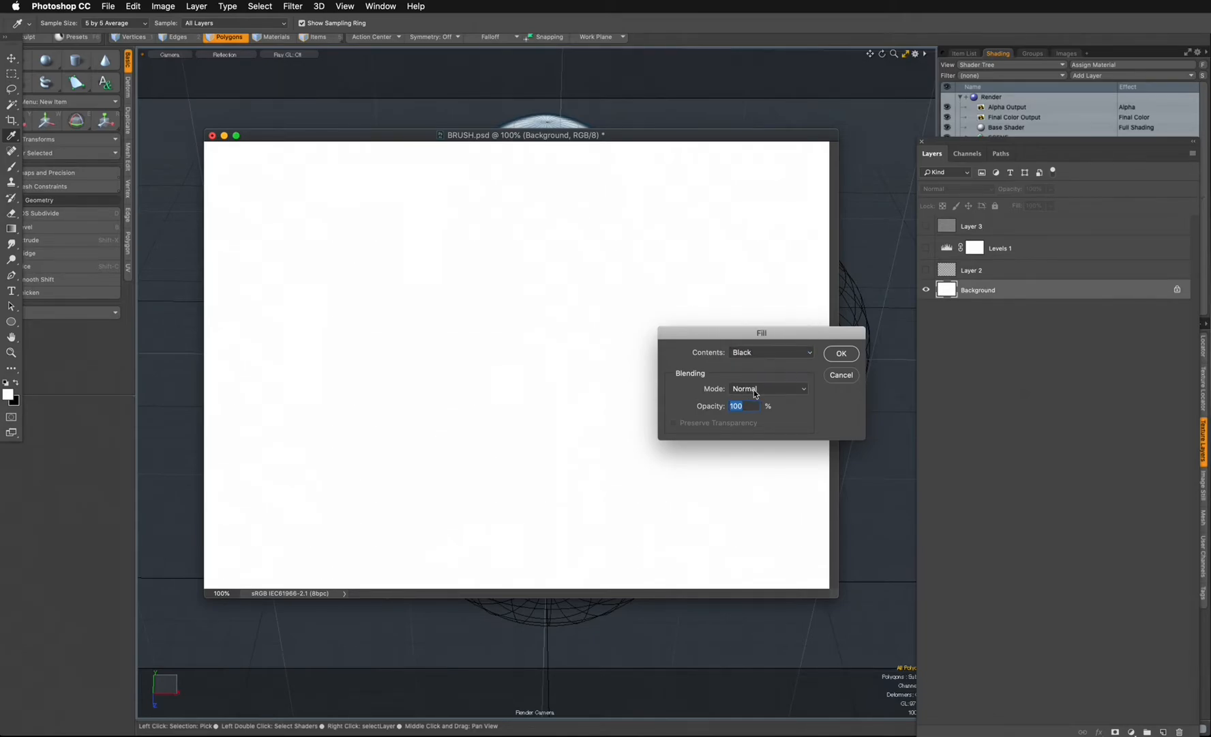
pyautogui.click(803, 390)
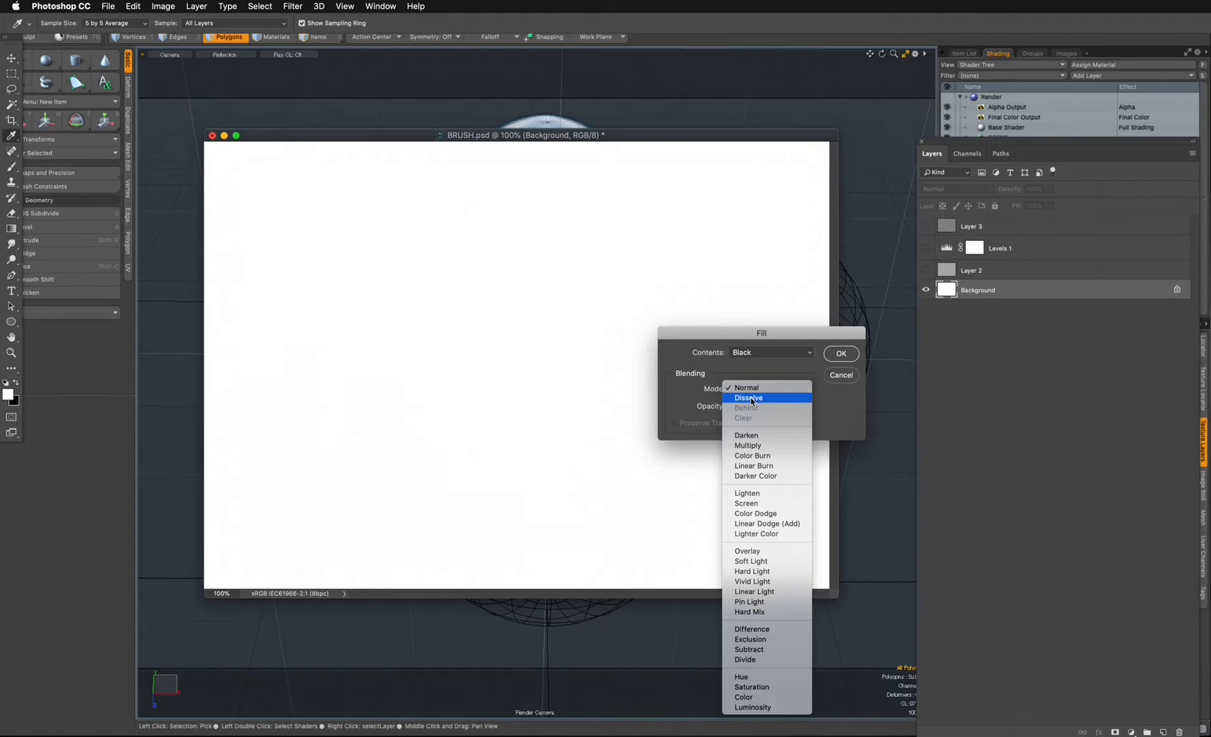
pyautogui.click(750, 397)
pyautogui.write('35')
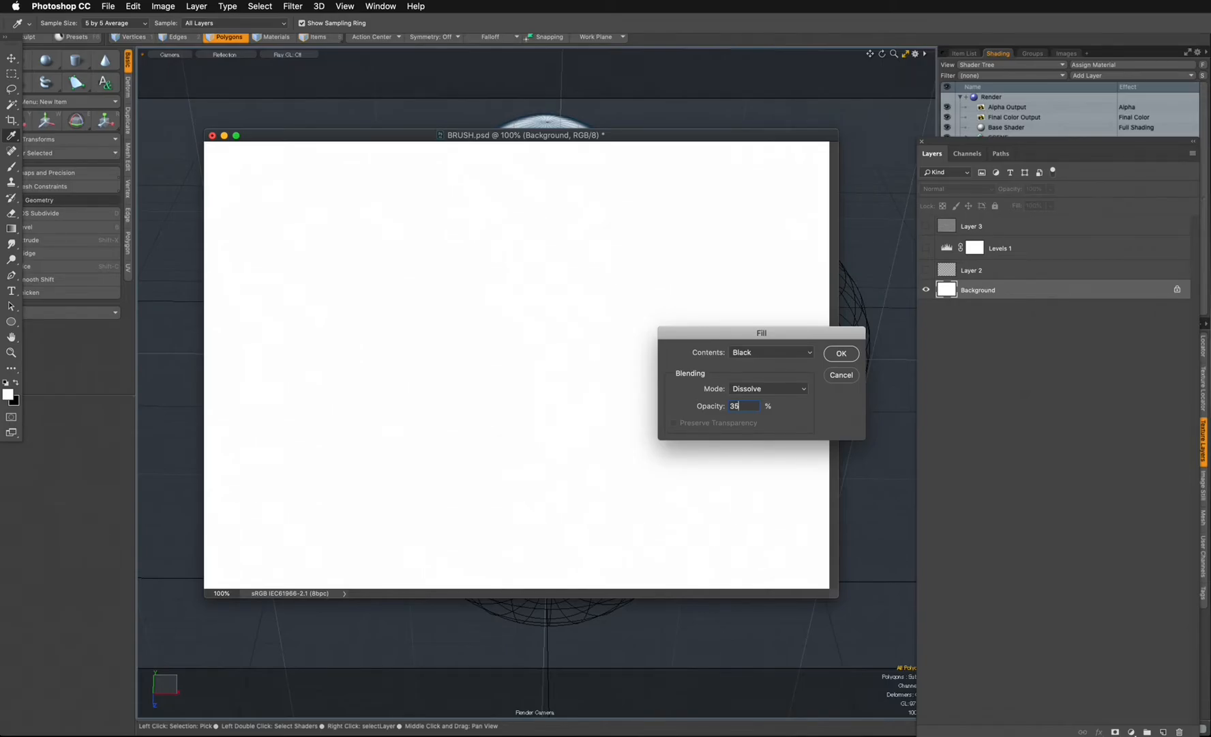
pyautogui.press('Return')
# - Undo the Background fill and add a new empty layer directly above Background
pyautogui.press('v')
pyautogui.press('super+z')
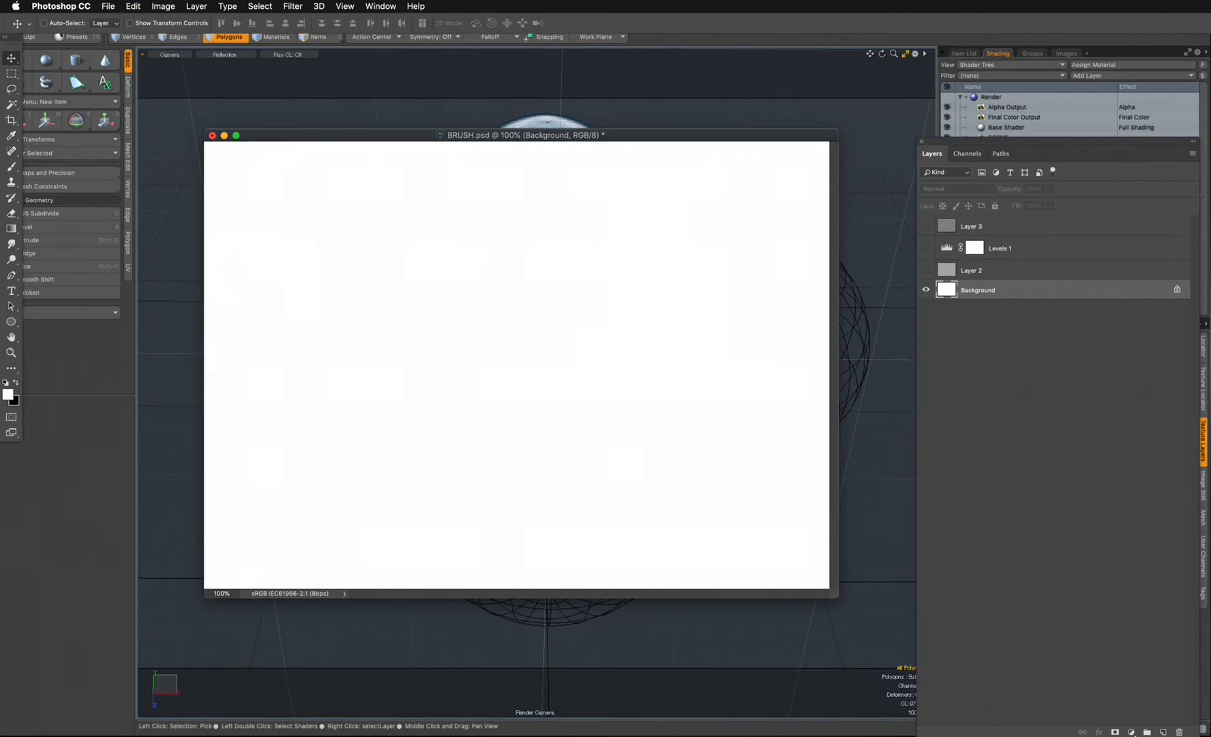
pyautogui.press('super+alt+shift+n')
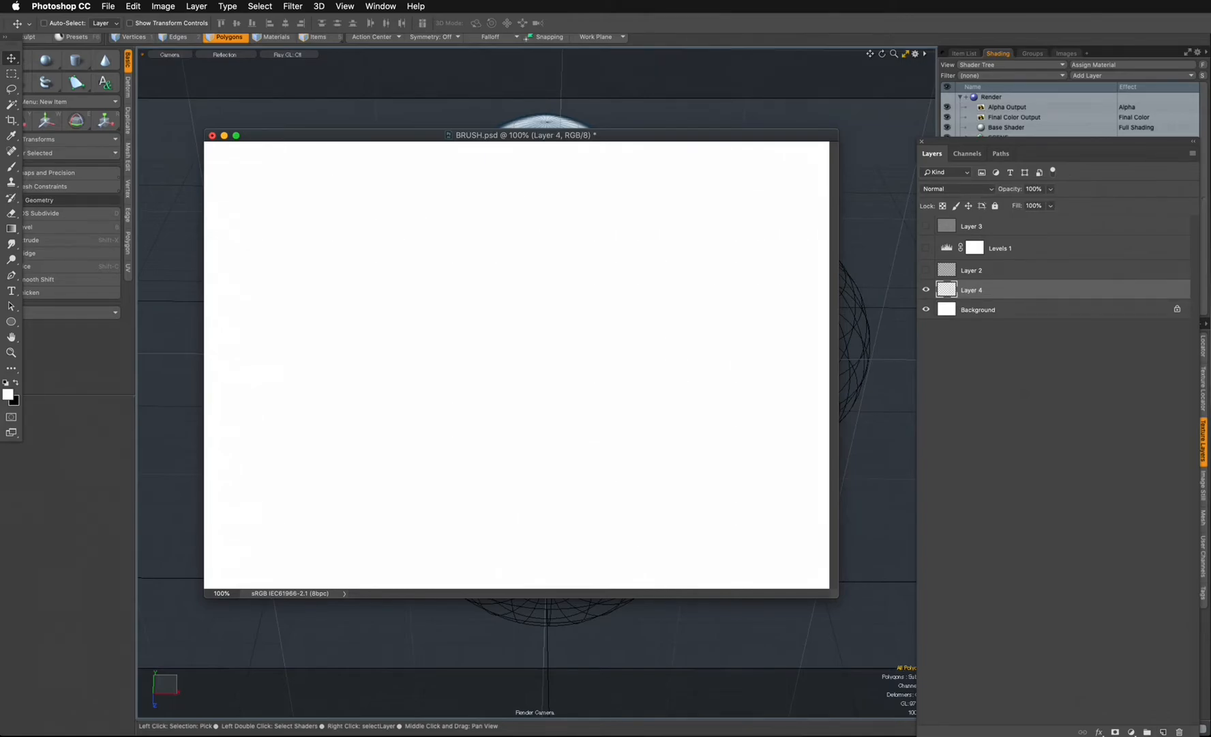
# - Fill the new layer with Black in Dissolve mode at 35% opacity, and enlarge the document window around the canvas
pyautogui.click(133, 6)
pyautogui.moveTo(119, 7)
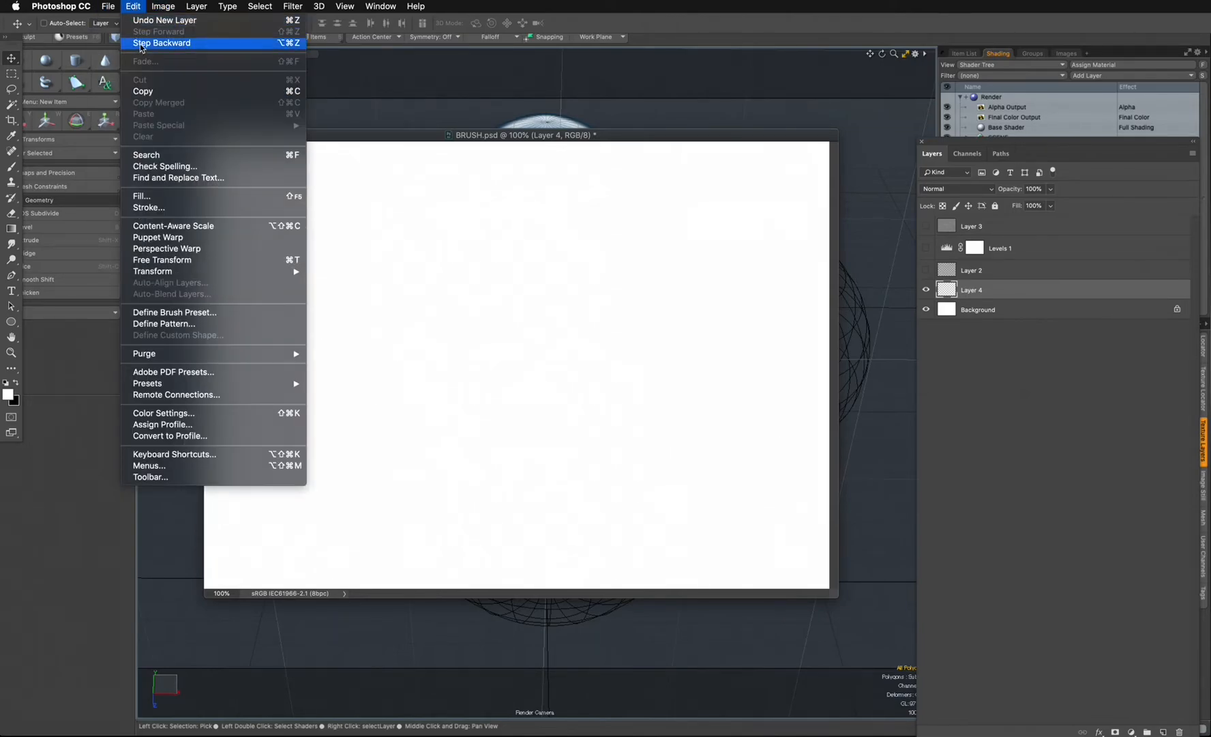
pyautogui.click(153, 197)
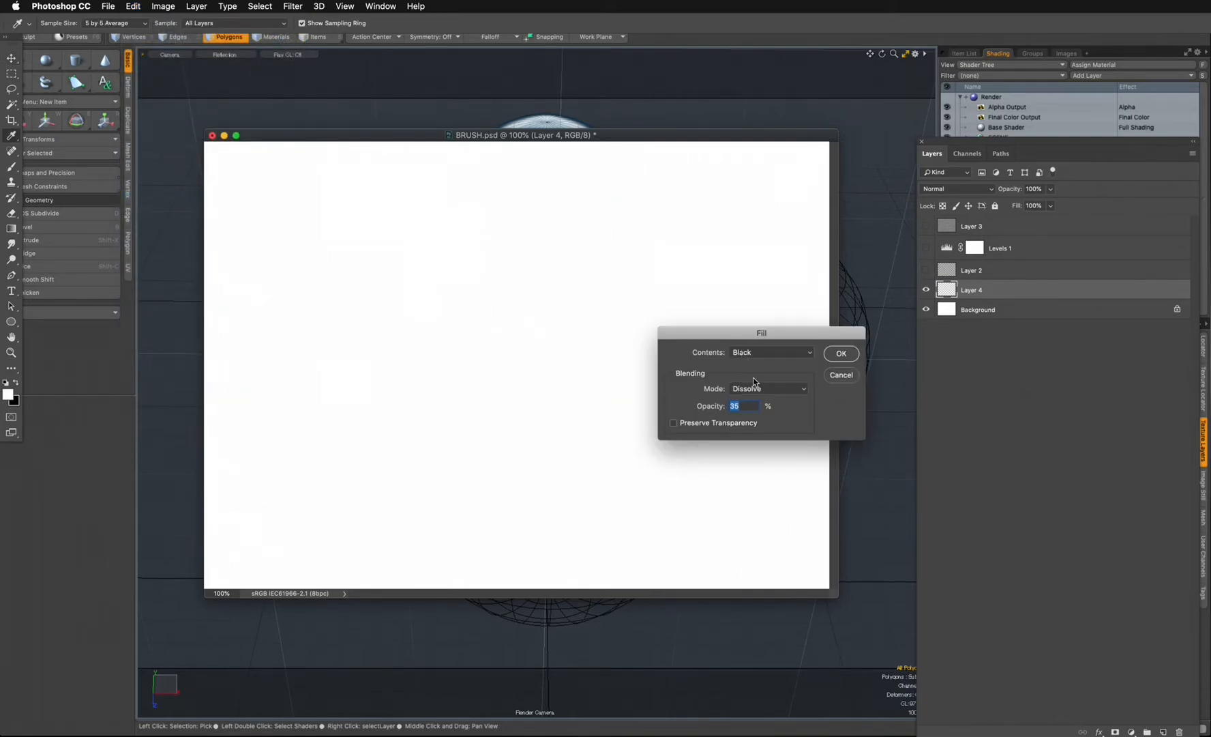
pyautogui.click(841, 355)
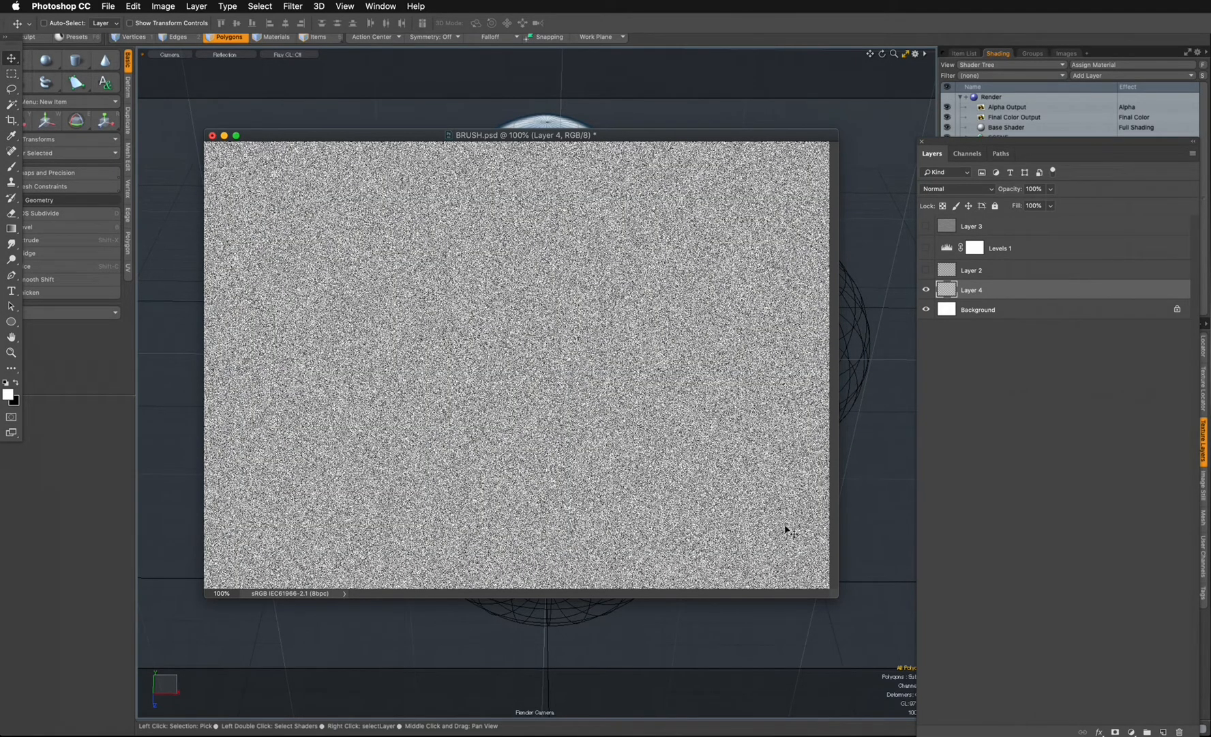
pyautogui.moveTo(834, 598); pyautogui.dragTo(880, 674)
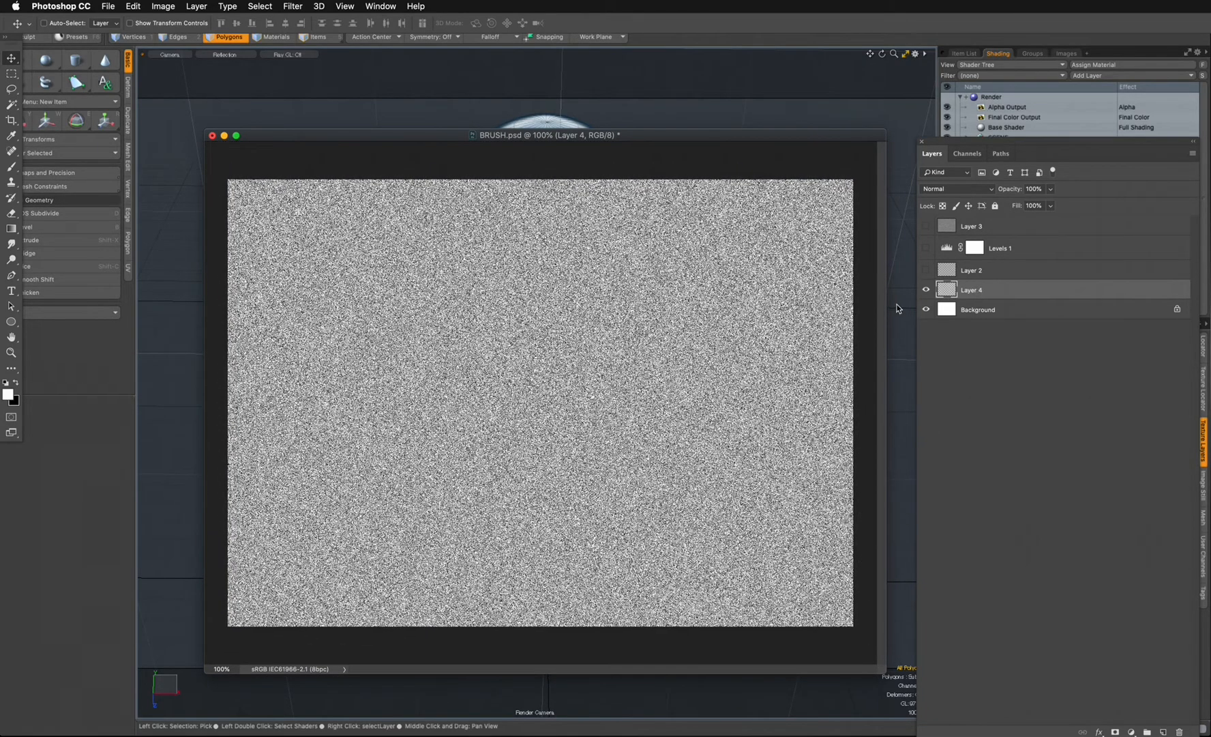
# - Apply a Motion Blur to Layer 4 with an angle of -2° and a distance of 500 pixels
pyautogui.click(301, 6)
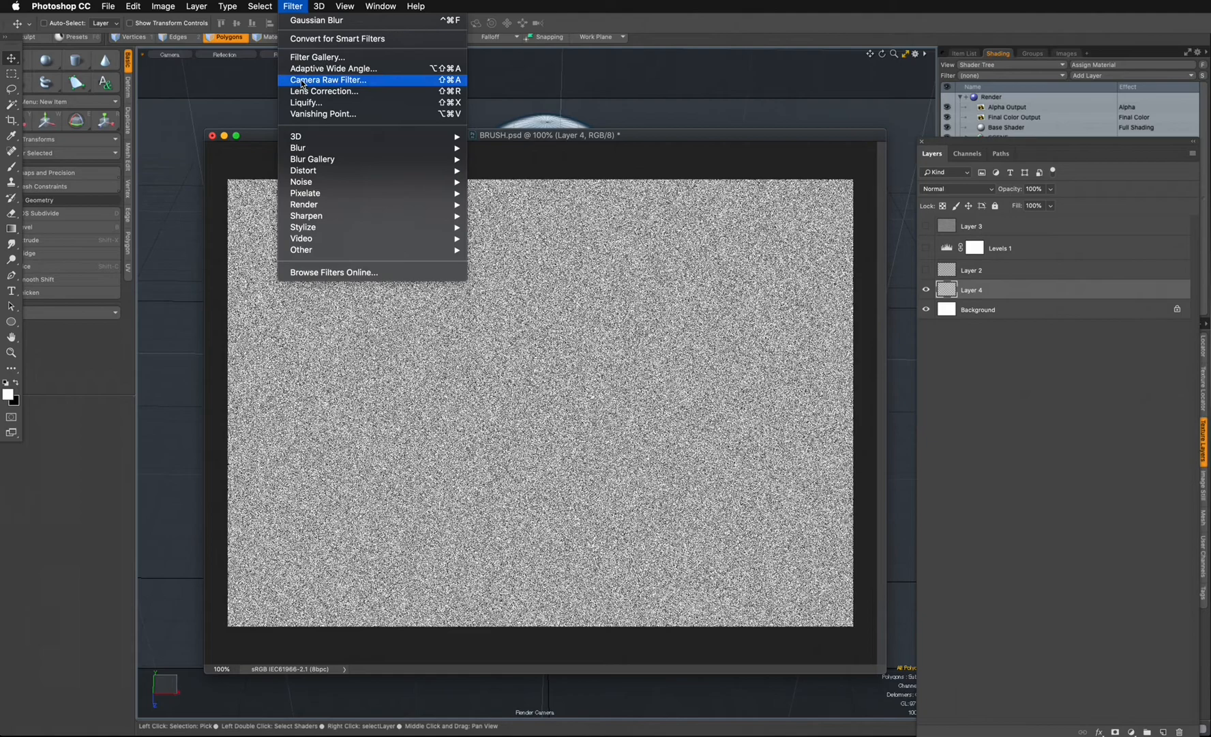
pyautogui.moveTo(309, 149)
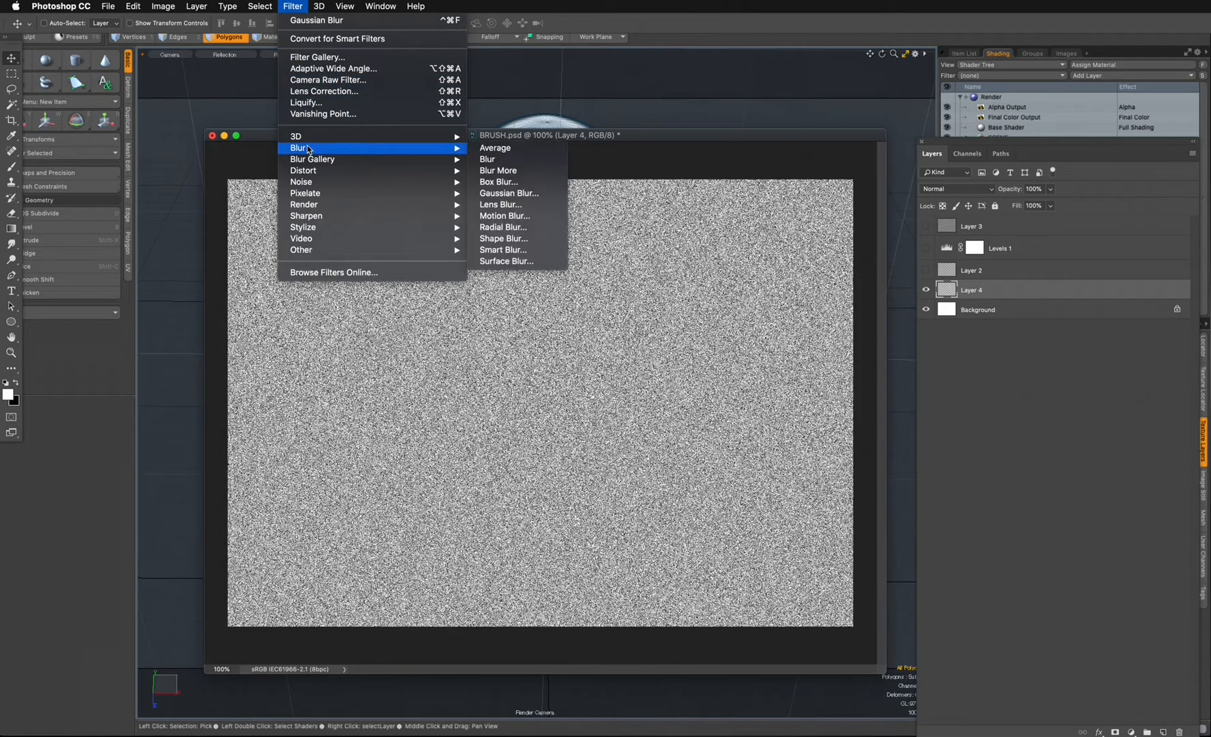
pyautogui.click(501, 216)
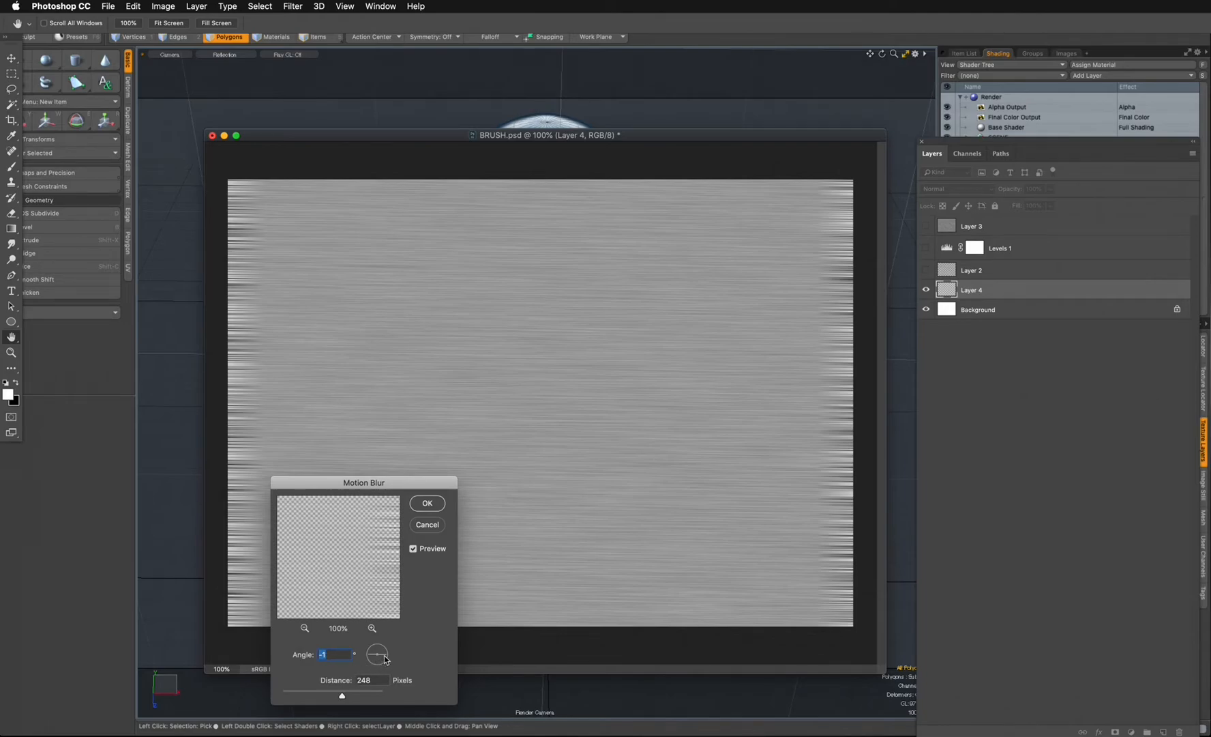
pyautogui.click(384, 656)
pyautogui.click(385, 657)
pyautogui.moveTo(342, 695); pyautogui.dragTo(355, 697)
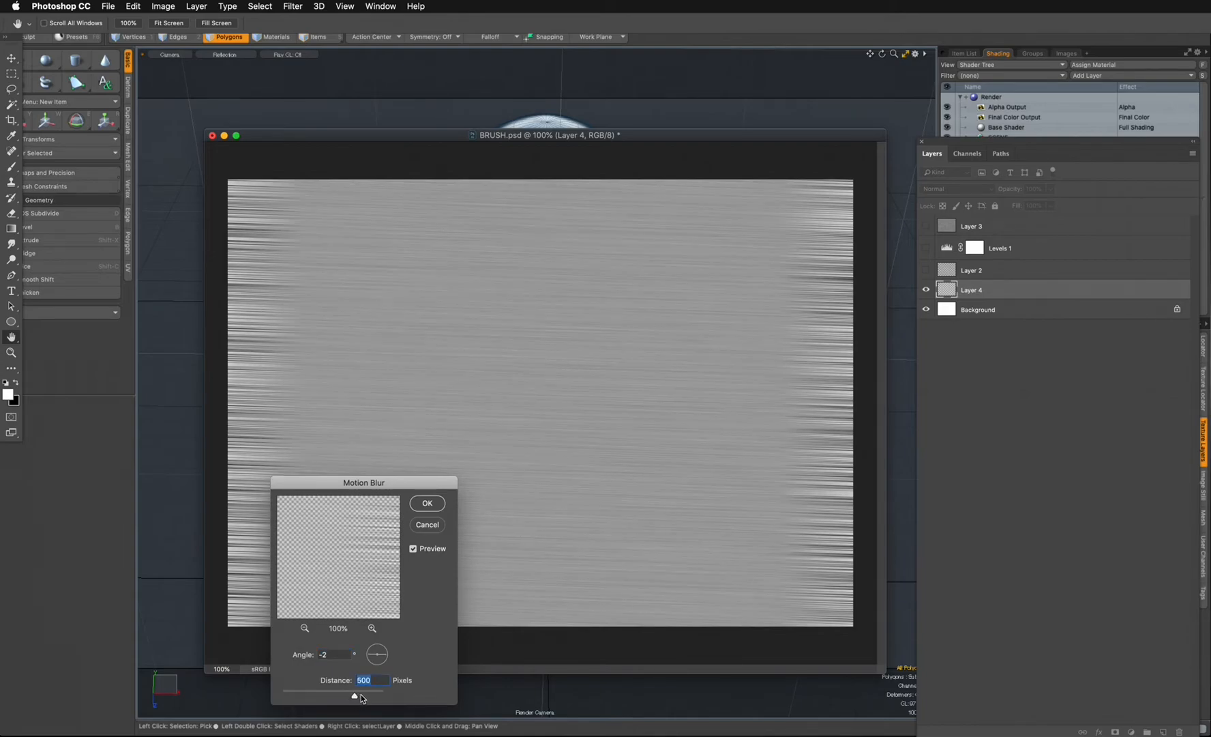
pyautogui.click(423, 504)
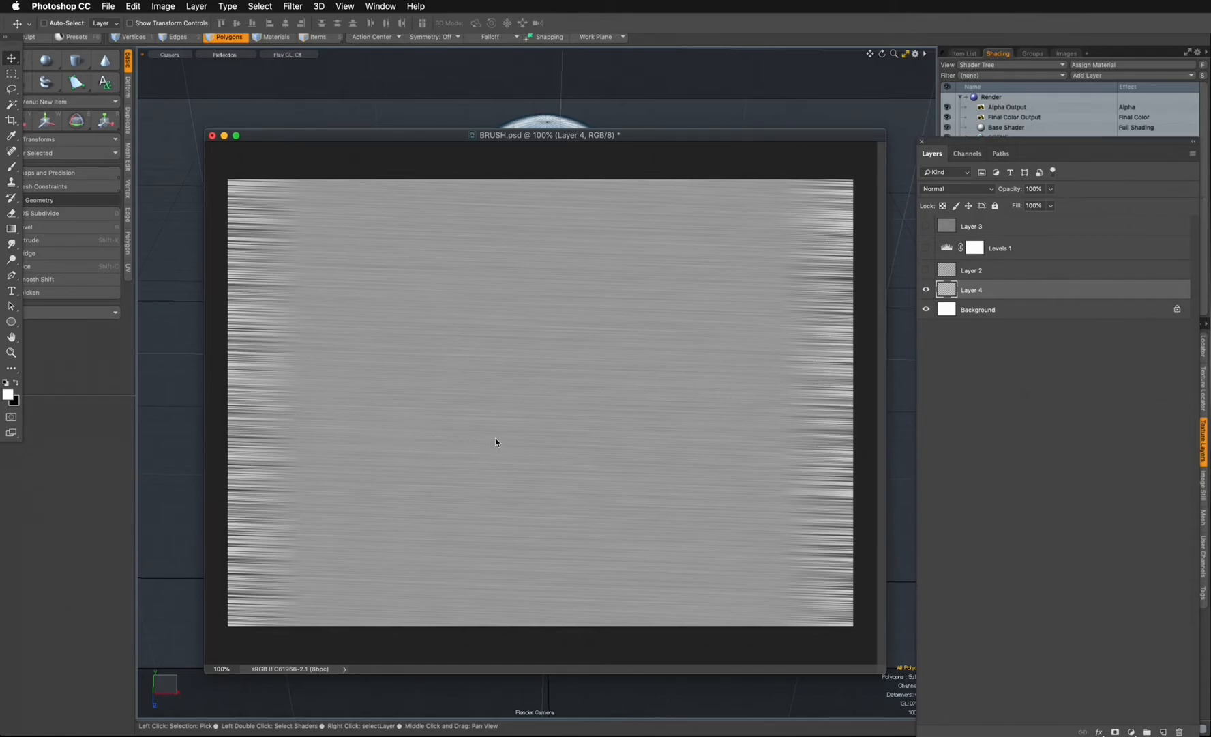
# - Switch to full-screen view and stretch Layer 4 horizontally past both canvas sides to push the streaky blur ends out of the image
pyautogui.press('f')
pyautogui.moveTo(720, 385); pyautogui.dragTo(438, 342)
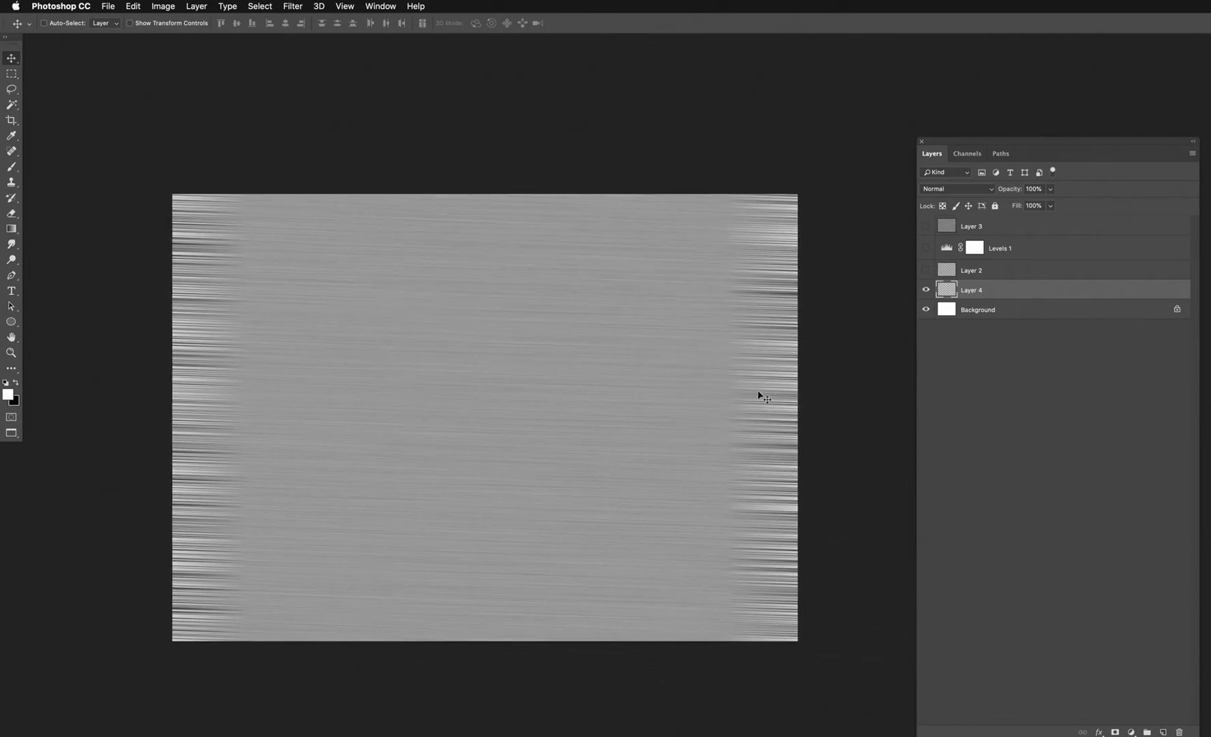
pyautogui.press('super+t')
pyautogui.moveTo(799, 416); pyautogui.dragTo(890, 416)
pyautogui.moveTo(173, 417); pyautogui.dragTo(74, 418)
pyautogui.press('Return')
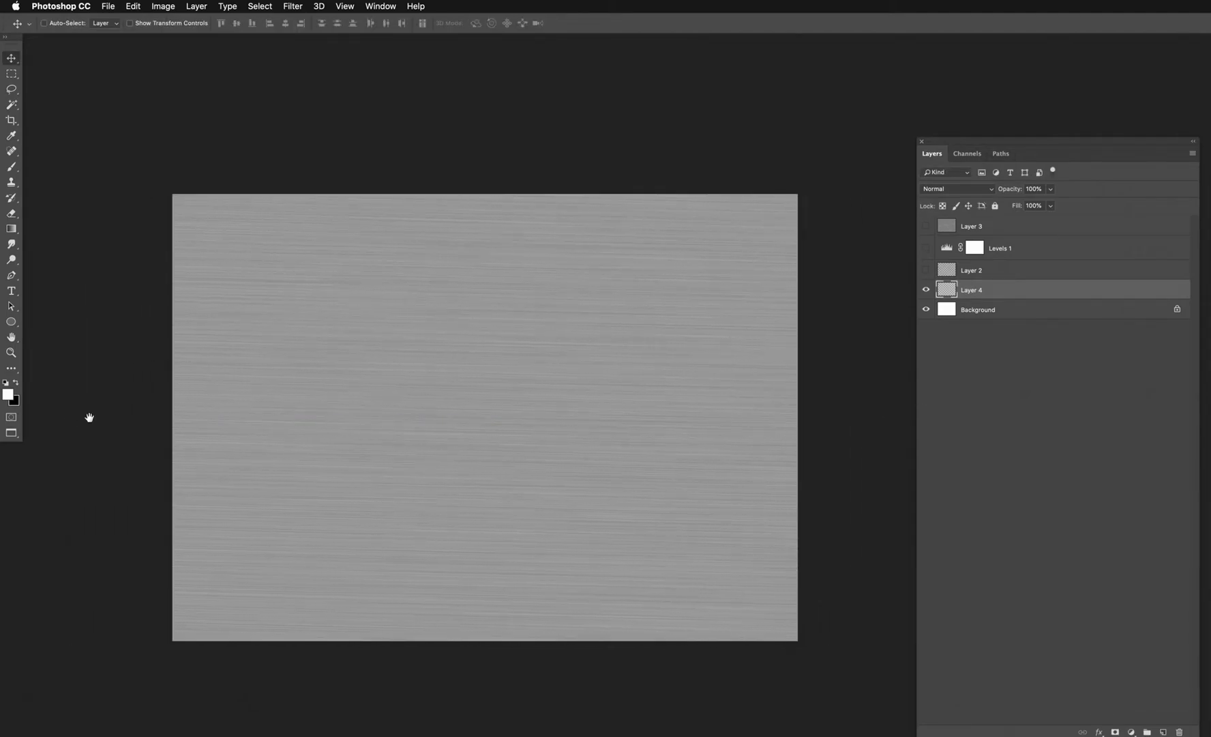
# - Turn on the Levels 1 adjustment layer to raise the contrast of the brushed streaks, and inspect the texture
pyautogui.click(633, 413)
pyautogui.moveTo(630, 388); pyautogui.dragTo(726, 379)
pyautogui.press('super+minus')
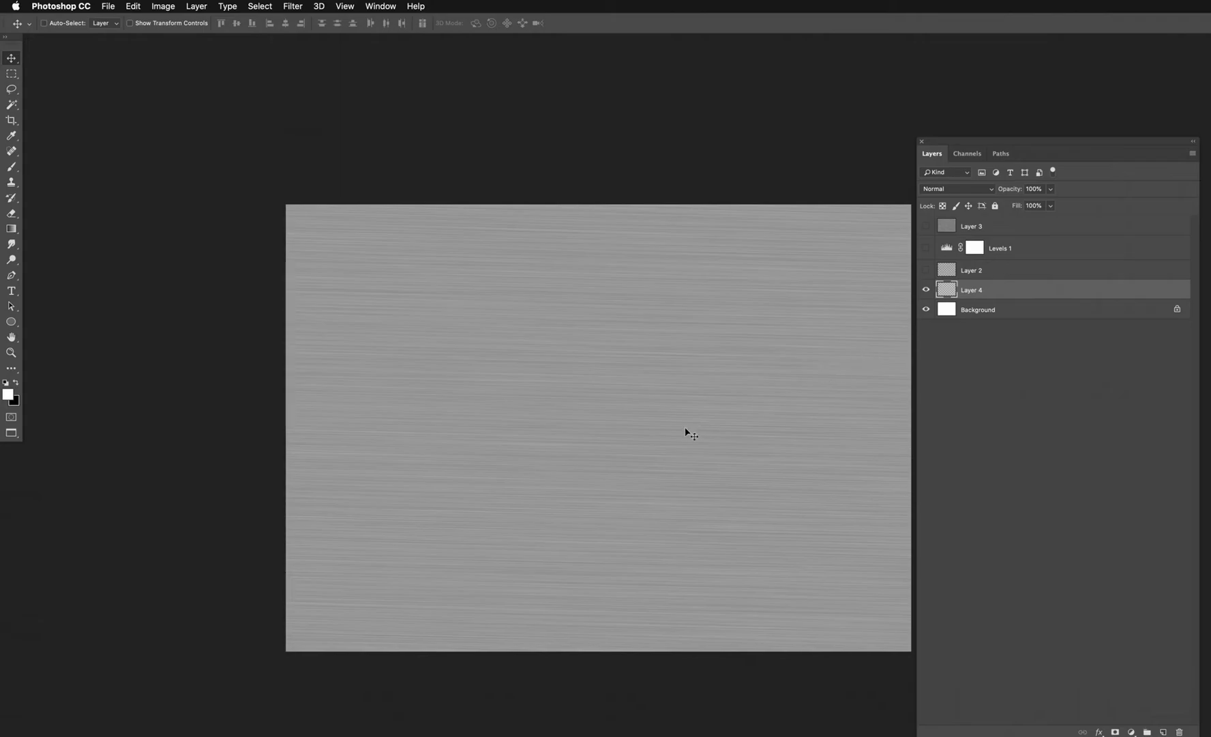
pyautogui.keyDown('super'); pyautogui.click(590, 428); pyautogui.keyUp('super')
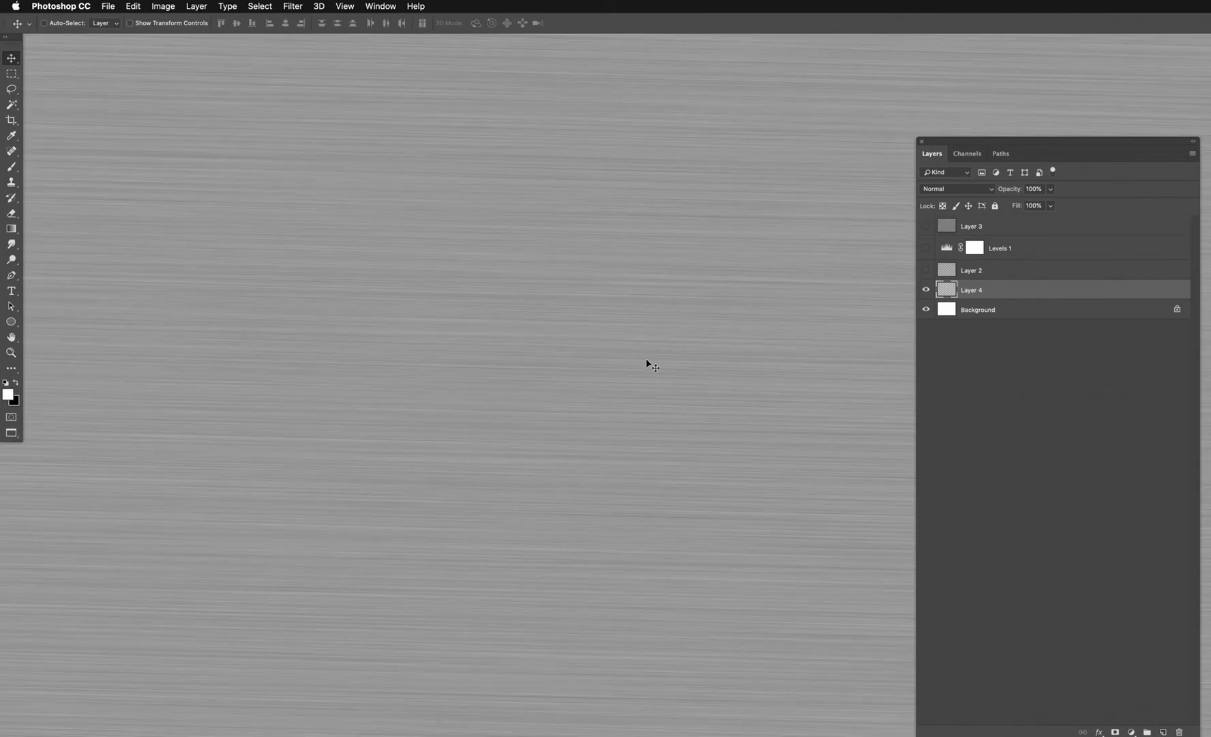
pyautogui.click(926, 248)
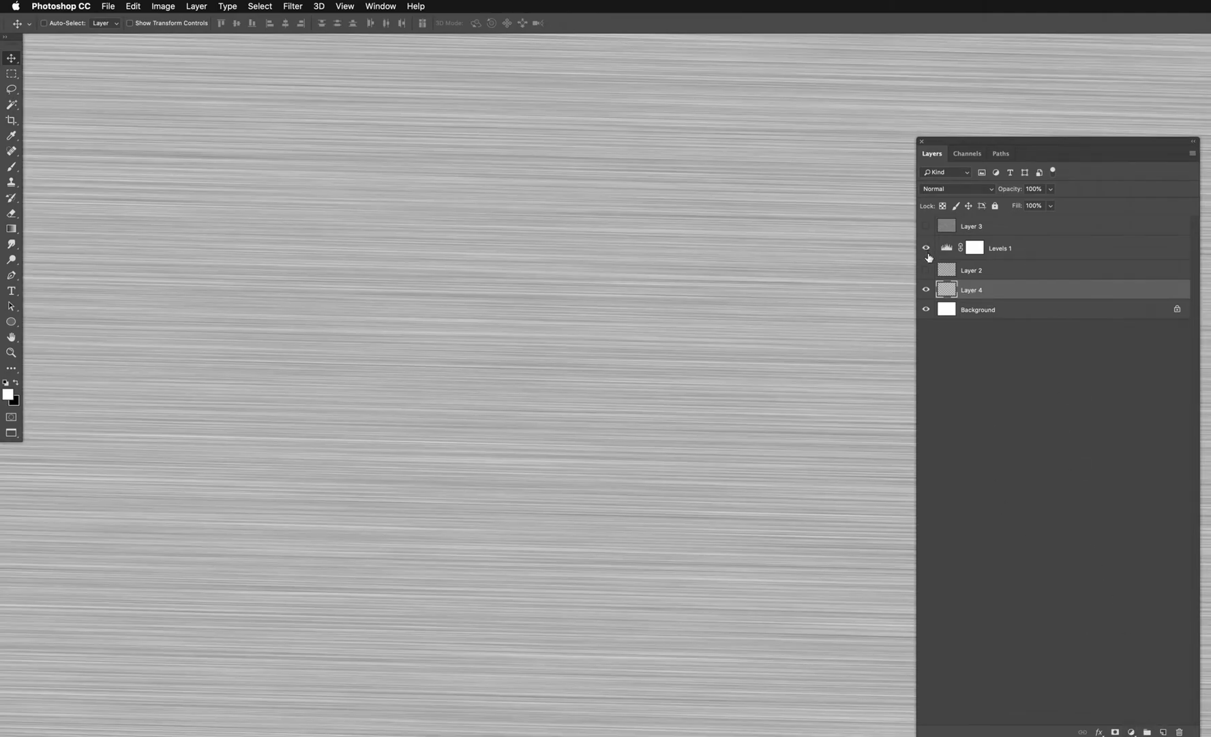
pyautogui.press('super+minus')
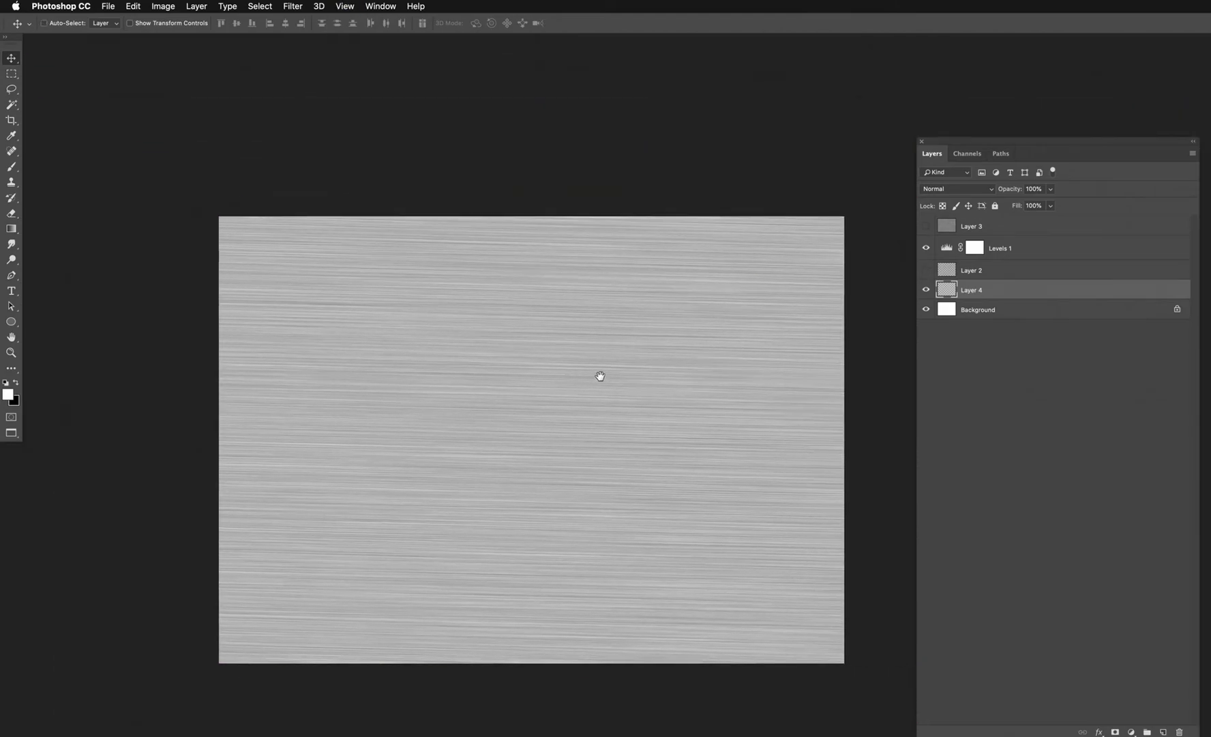
pyautogui.moveTo(600, 375); pyautogui.dragTo(584, 374)
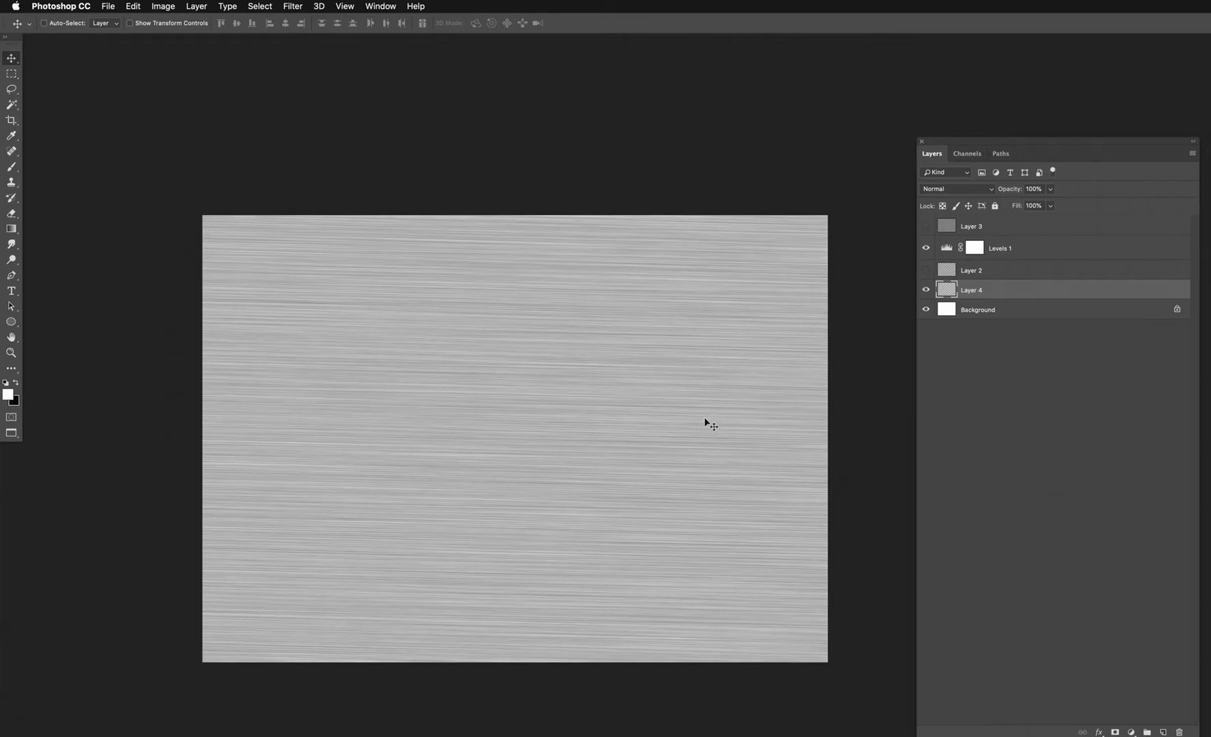
# - Close BRUSH.psd without saving the changes and switch back to MODO
pyautogui.press('super+w')
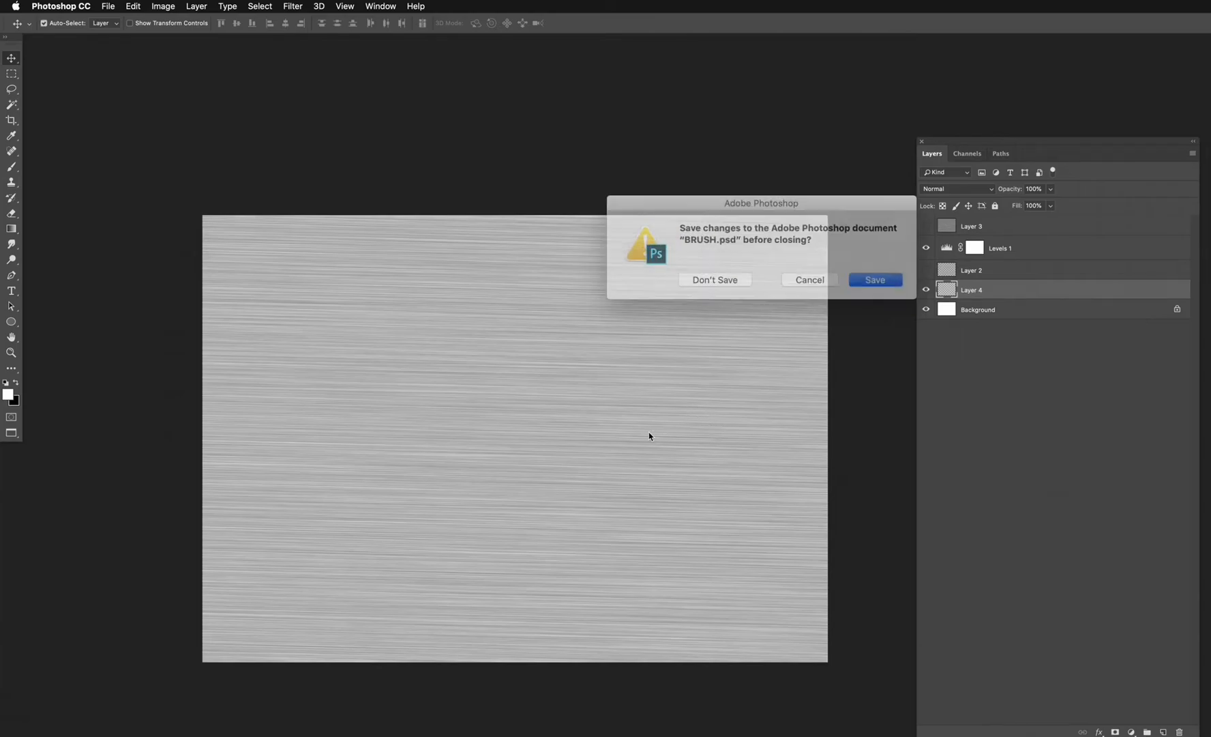
pyautogui.click(722, 275)
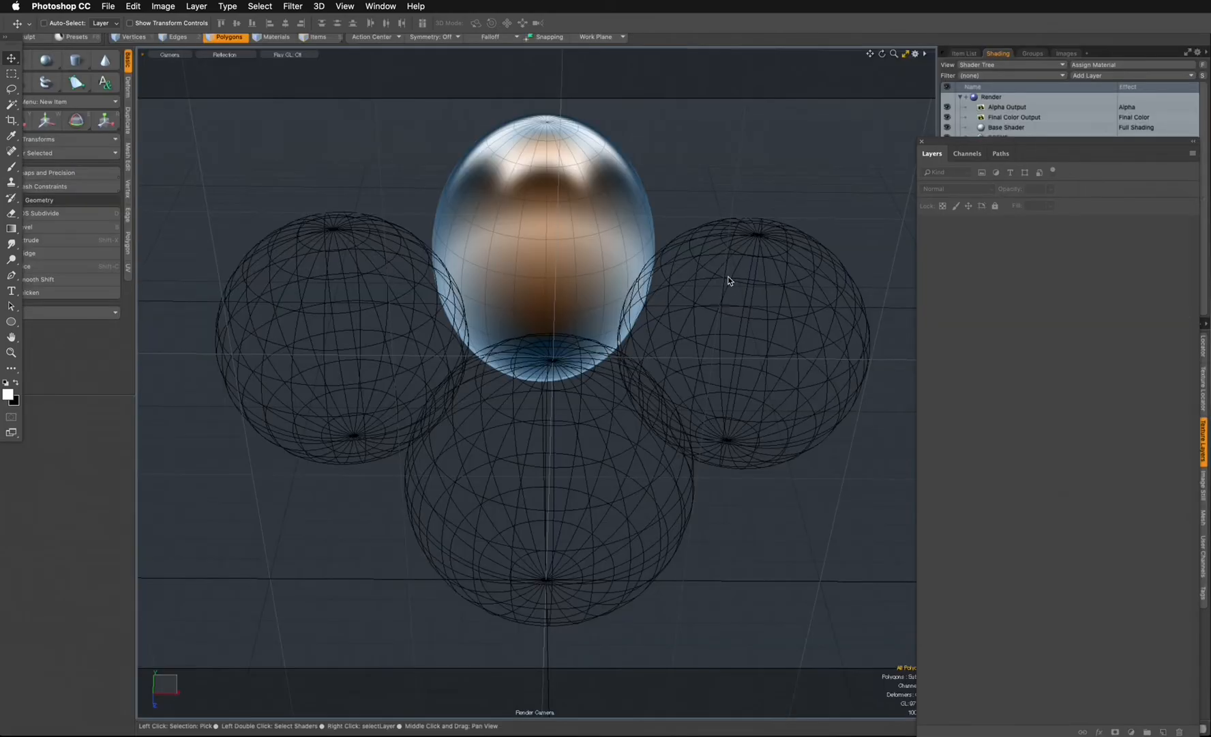
pyautogui.press('super+Tab')
pyautogui.press('super+Tab')
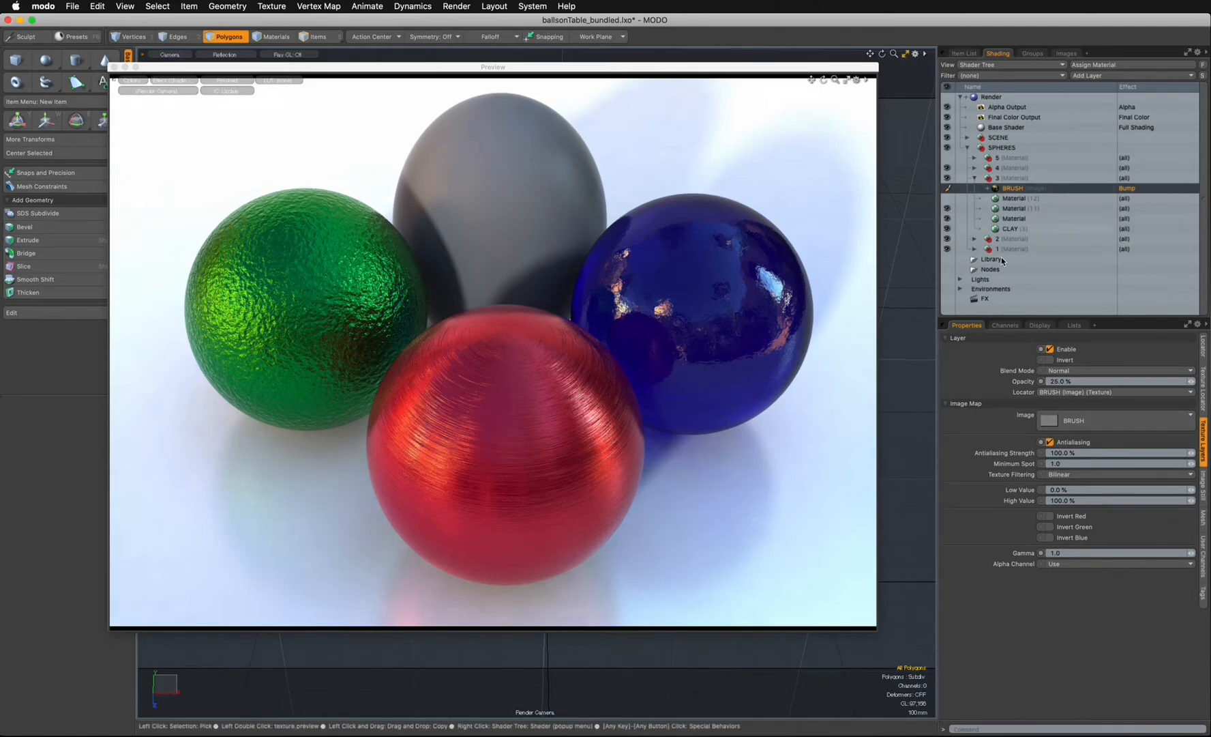
# - Collapse group 3 in the Shader Tree, expand group 4 and hide its CLAY material
pyautogui.moveTo(1012, 318); pyautogui.dragTo(1012, 373)
pyautogui.click(973, 180)
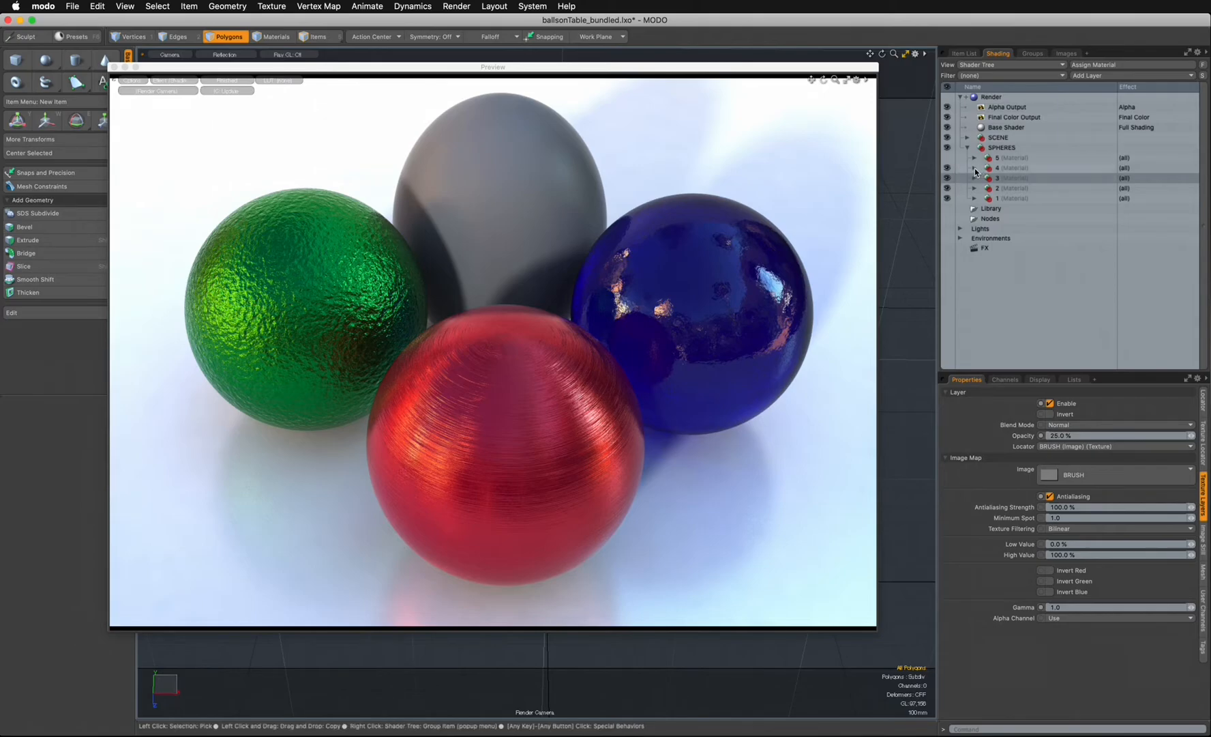
pyautogui.click(974, 168)
pyautogui.click(947, 187)
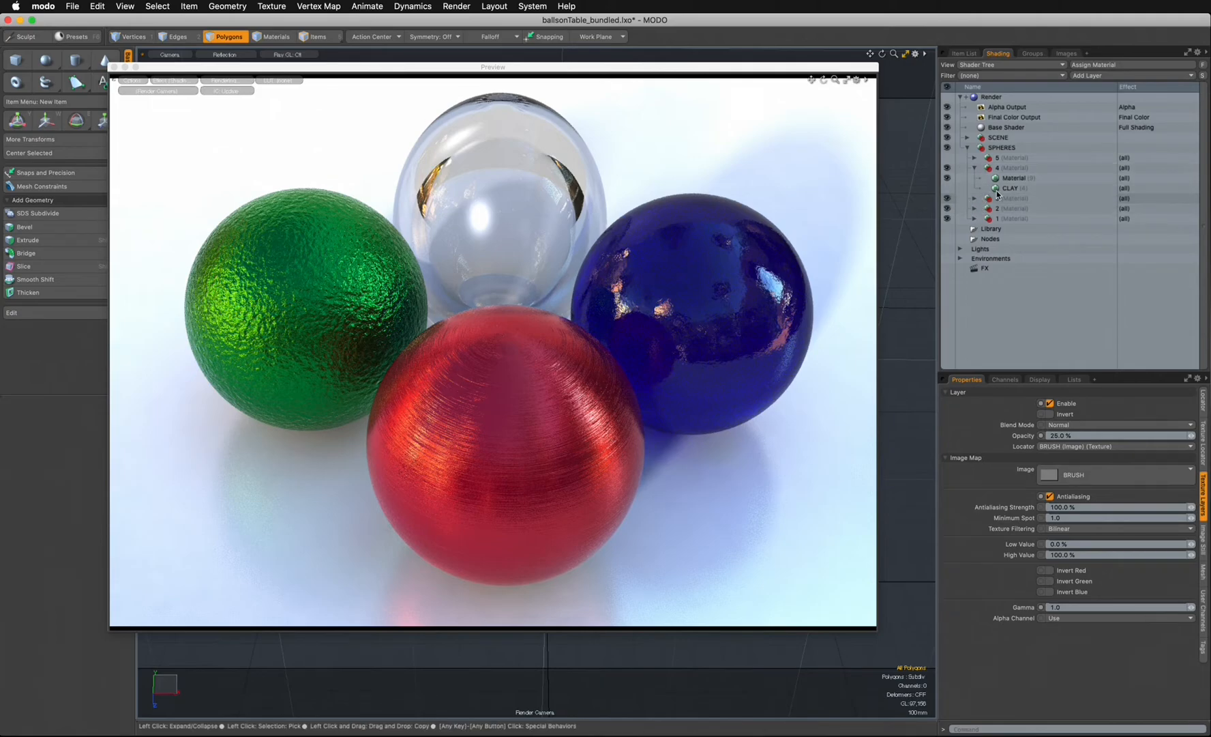
# - Select the Material in group 4 and examine its diffuse, specular, reflection and transparency settings
pyautogui.click(1014, 178)
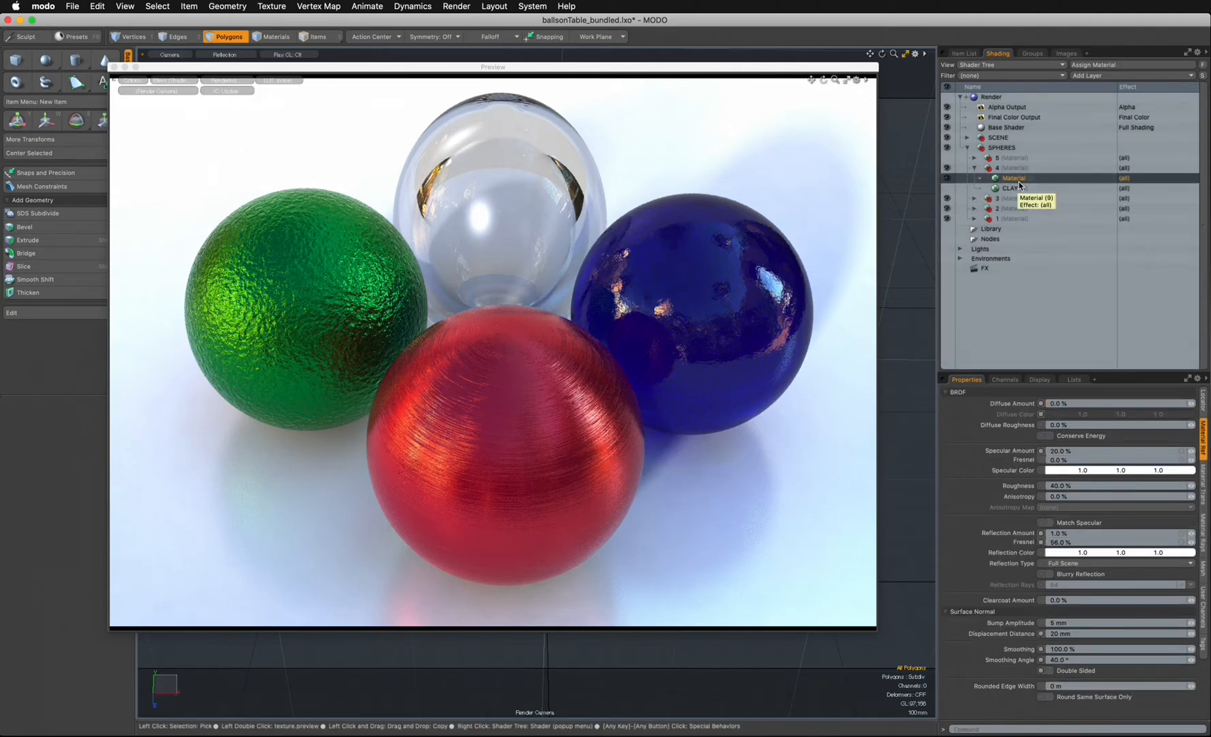
pyautogui.moveTo(1025, 372); pyautogui.dragTo(1025, 324)
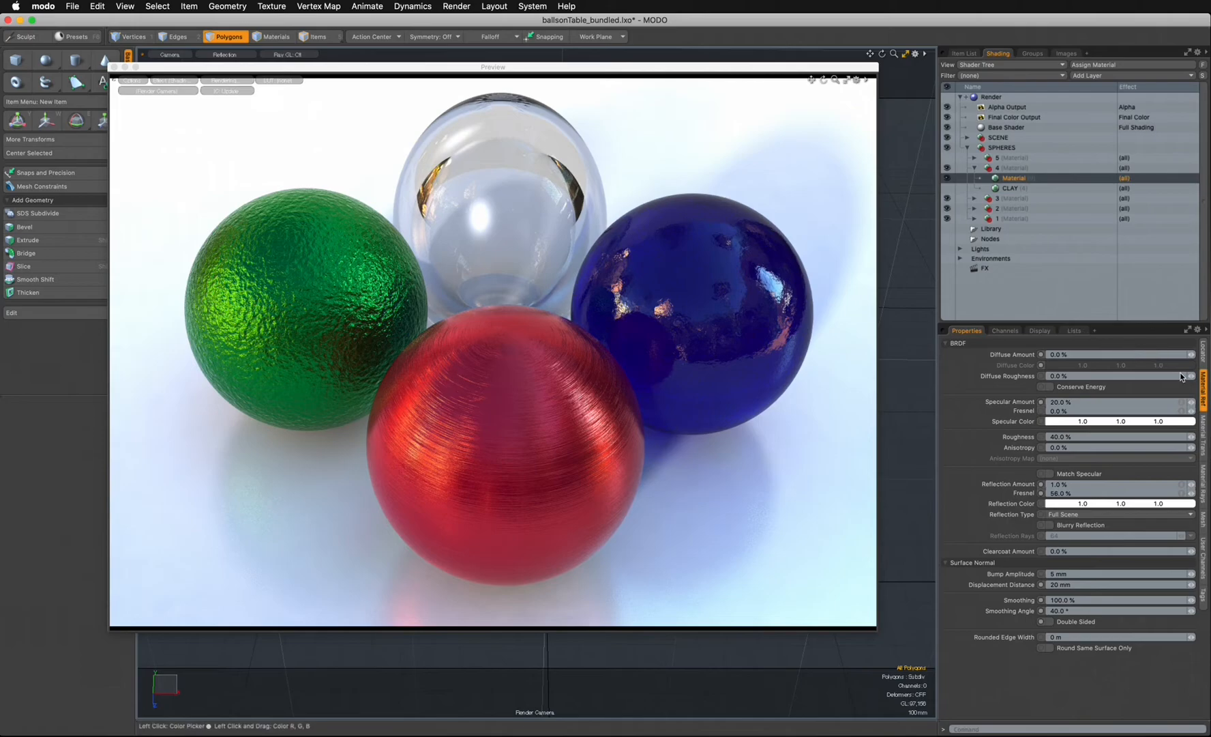
pyautogui.click(1203, 435)
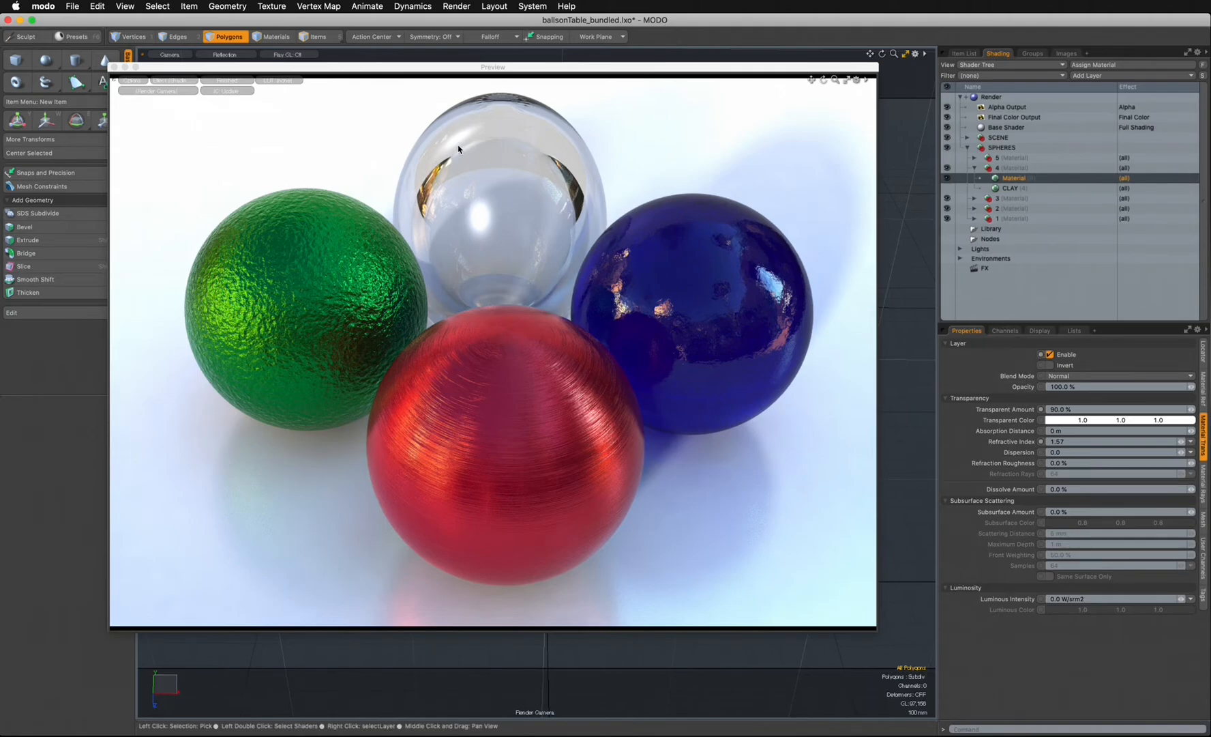
pyautogui.click(1203, 390)
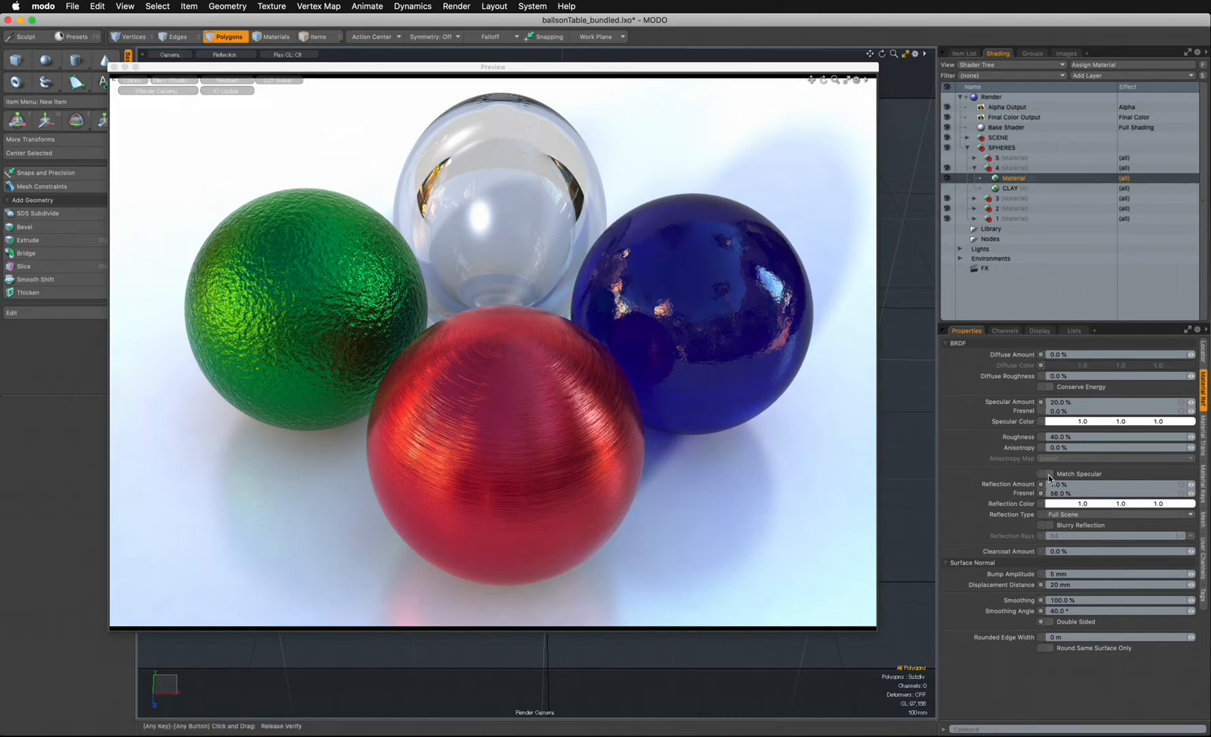
pyautogui.click(1204, 435)
pyautogui.click(1203, 399)
pyautogui.click(1203, 440)
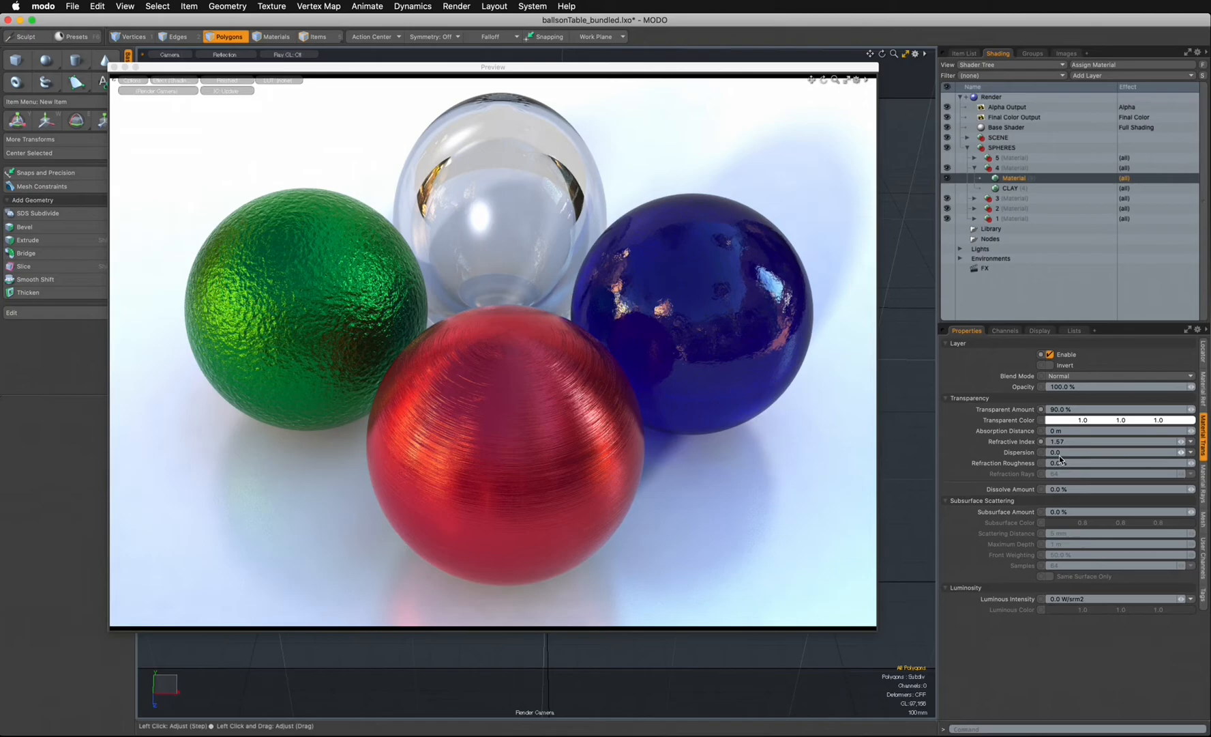
# - Try Refraction Roughness values of 0.6% and 4% on group 4's Material, and settle on 1%
pyautogui.click(1052, 452)
pyautogui.click(1051, 463)
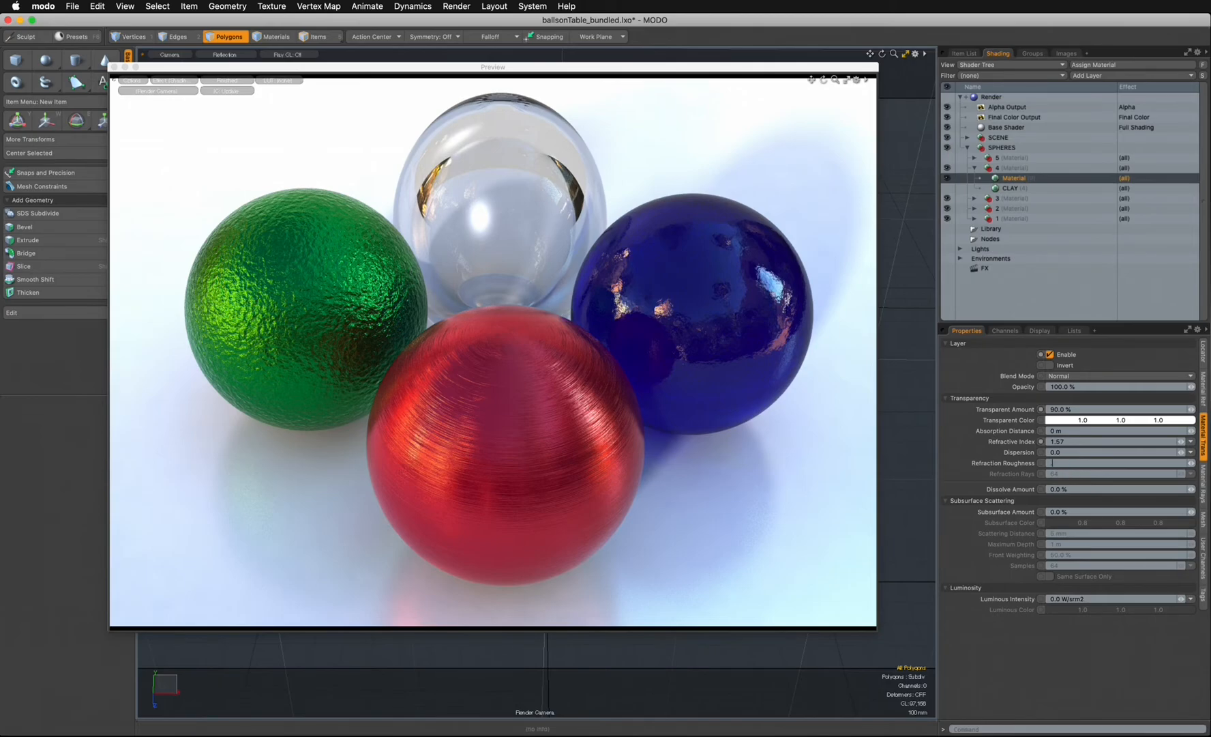
pyautogui.press('Return')
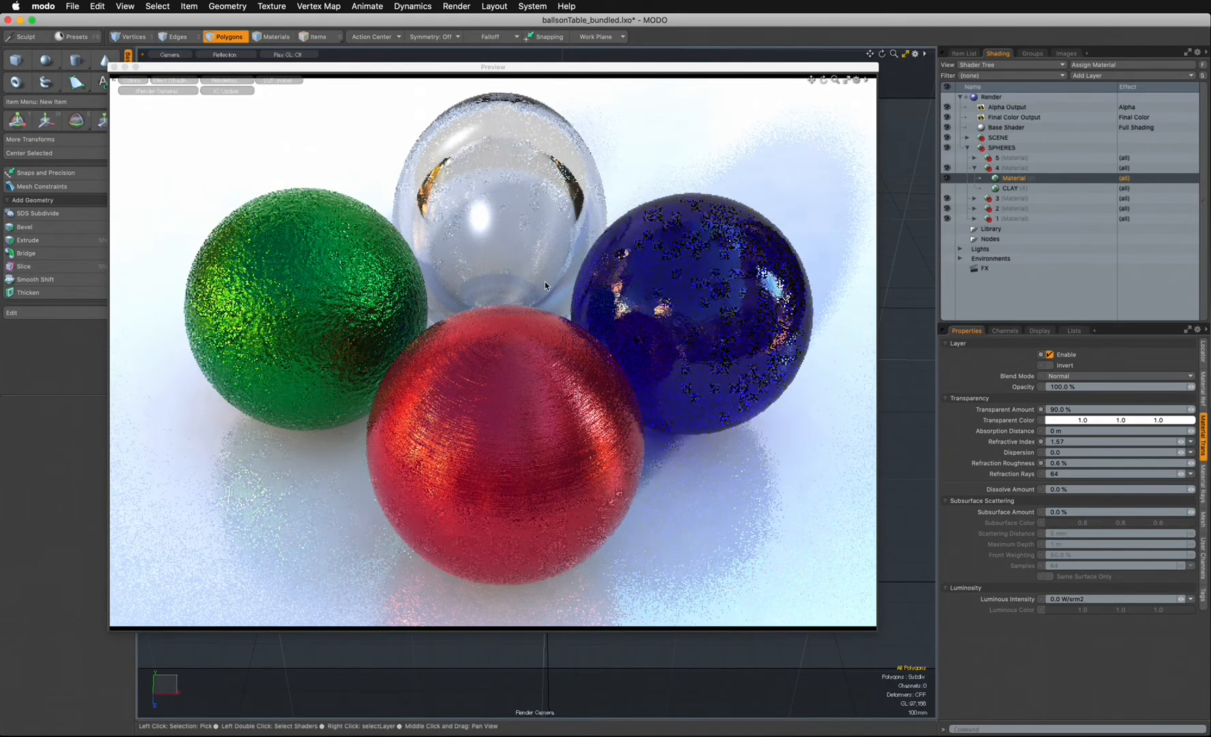
pyautogui.click(1061, 463)
pyautogui.write('4.')
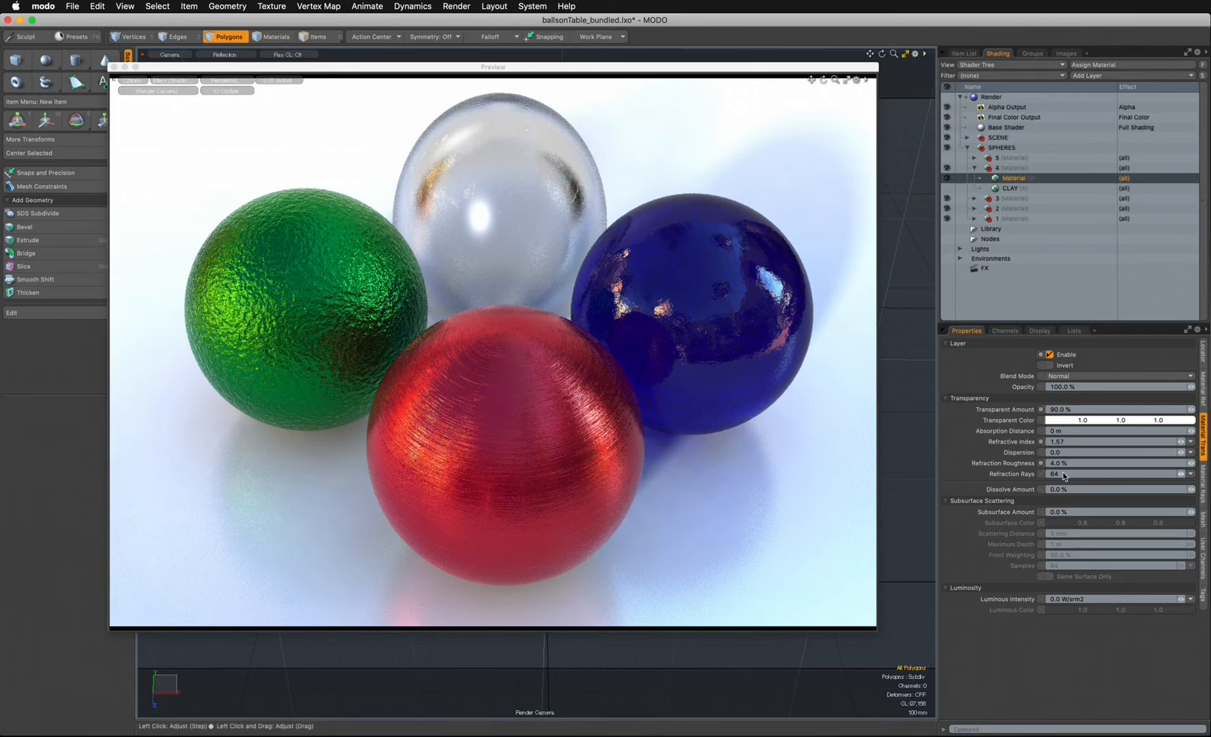
pyautogui.write('1')
pyautogui.press('Return')
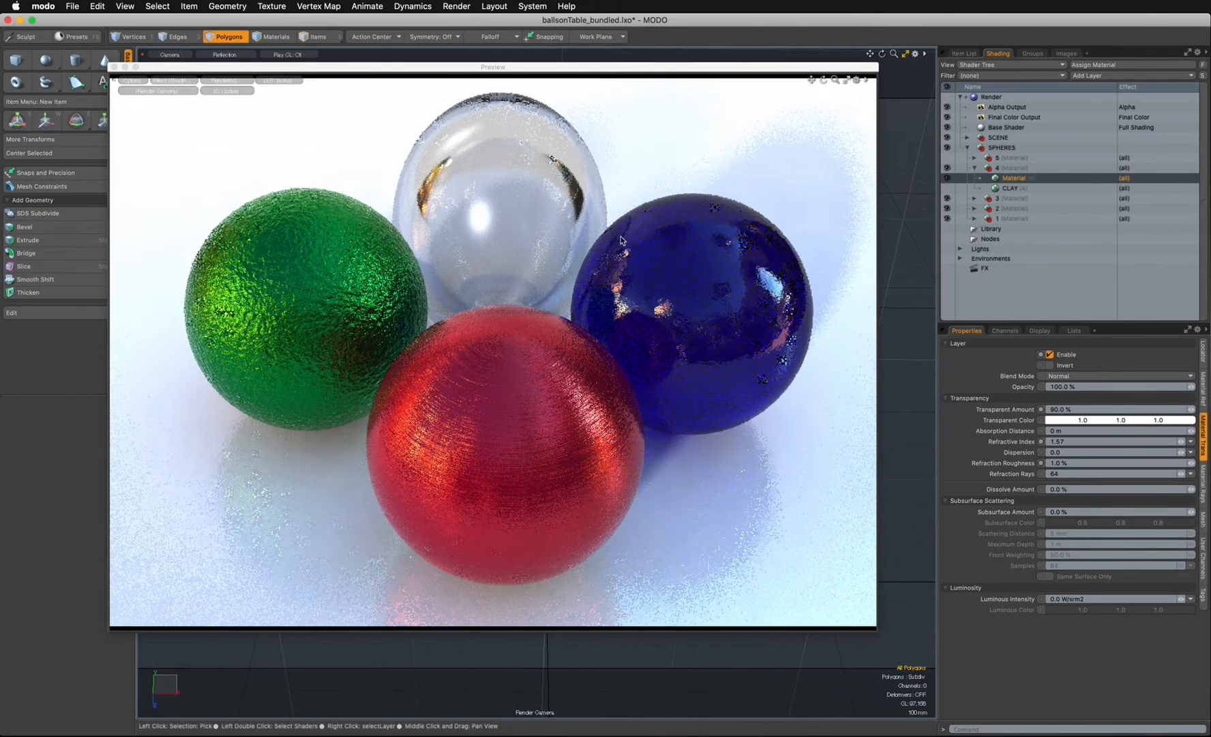
# - Collapse group 4 in the Shader Tree and make the sphere item FIVE visible in the scene
pyautogui.click(989, 169)
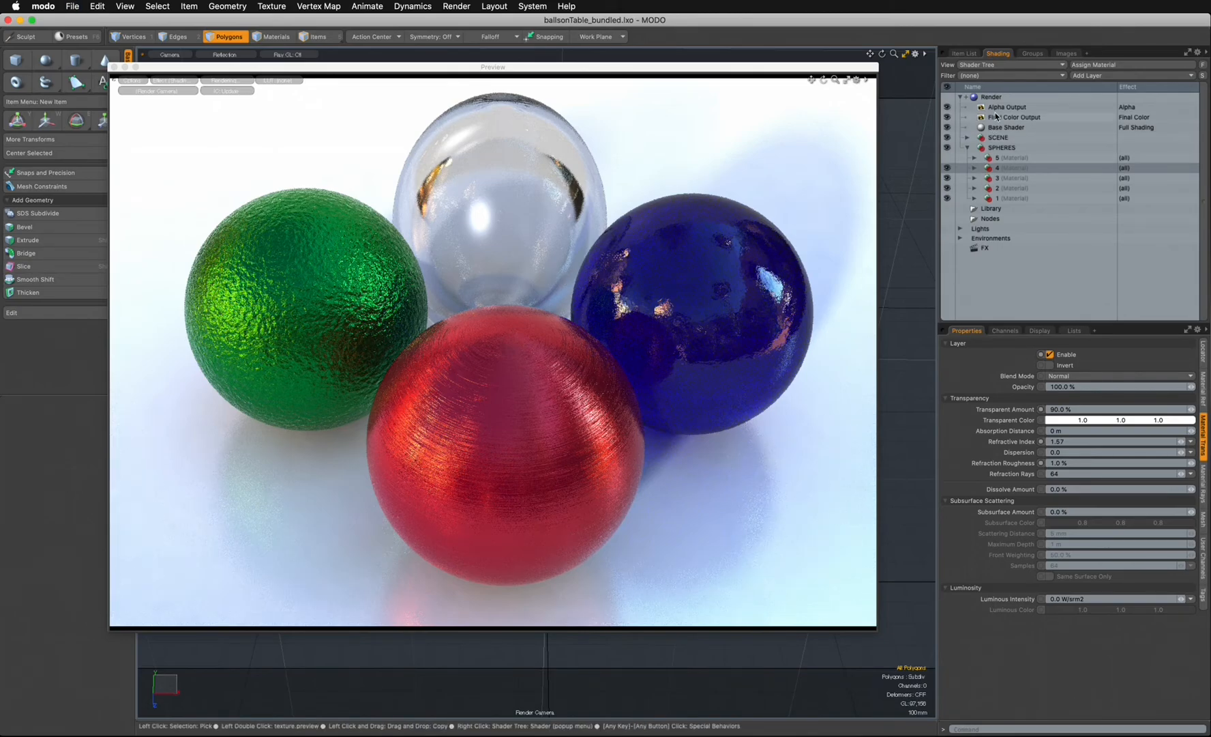
pyautogui.click(964, 53)
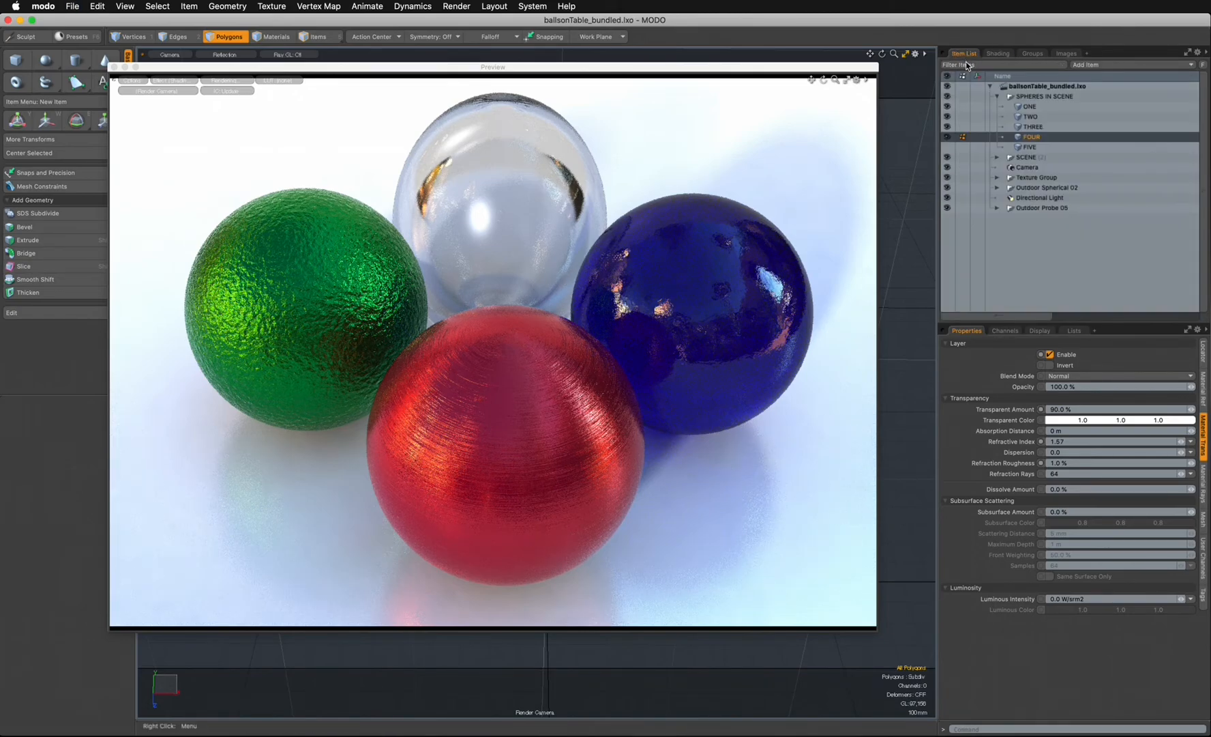
pyautogui.click(947, 147)
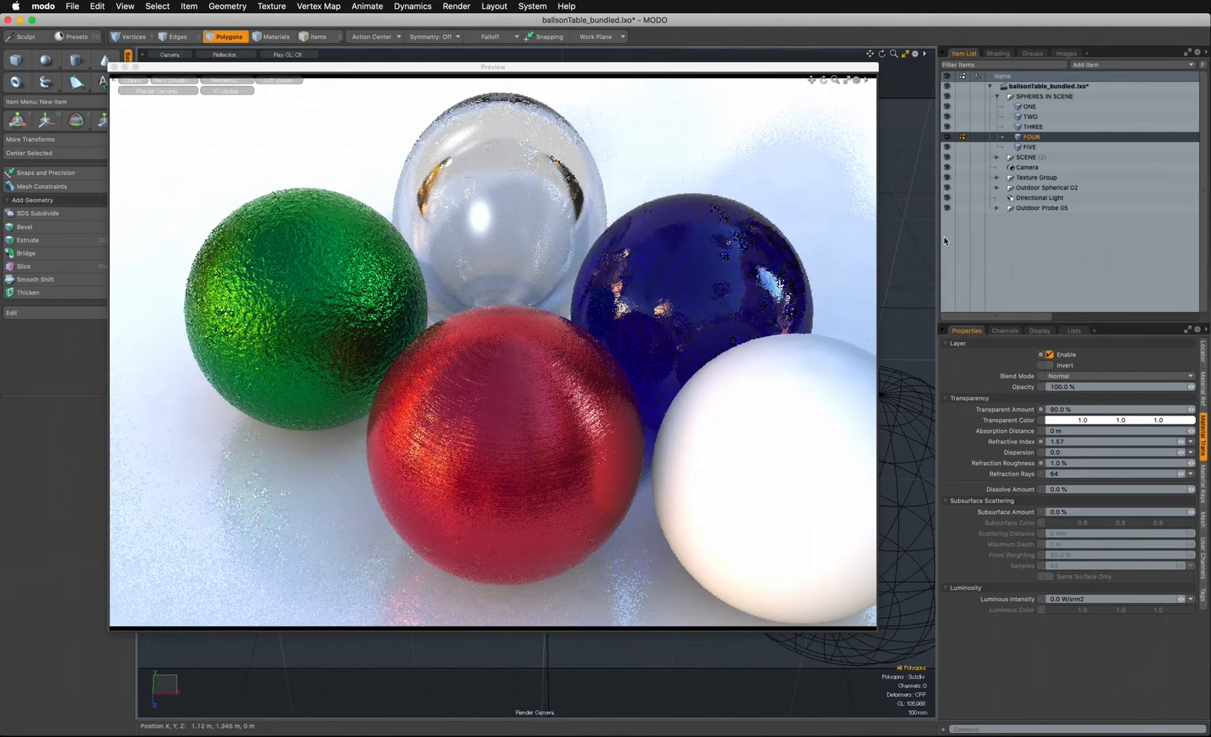
# - Enable and expand group 5 in the Shader Tree, and turn off Blurry Reflection on its Material
pyautogui.click(998, 53)
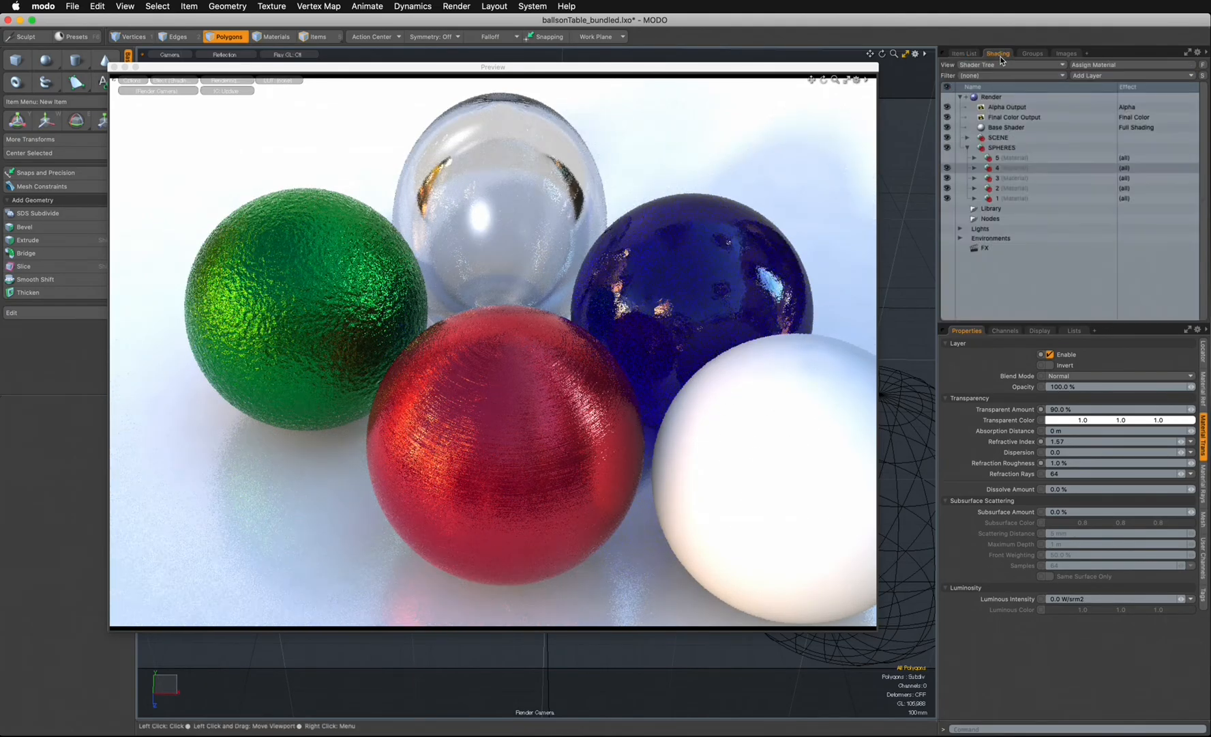
pyautogui.click(974, 157)
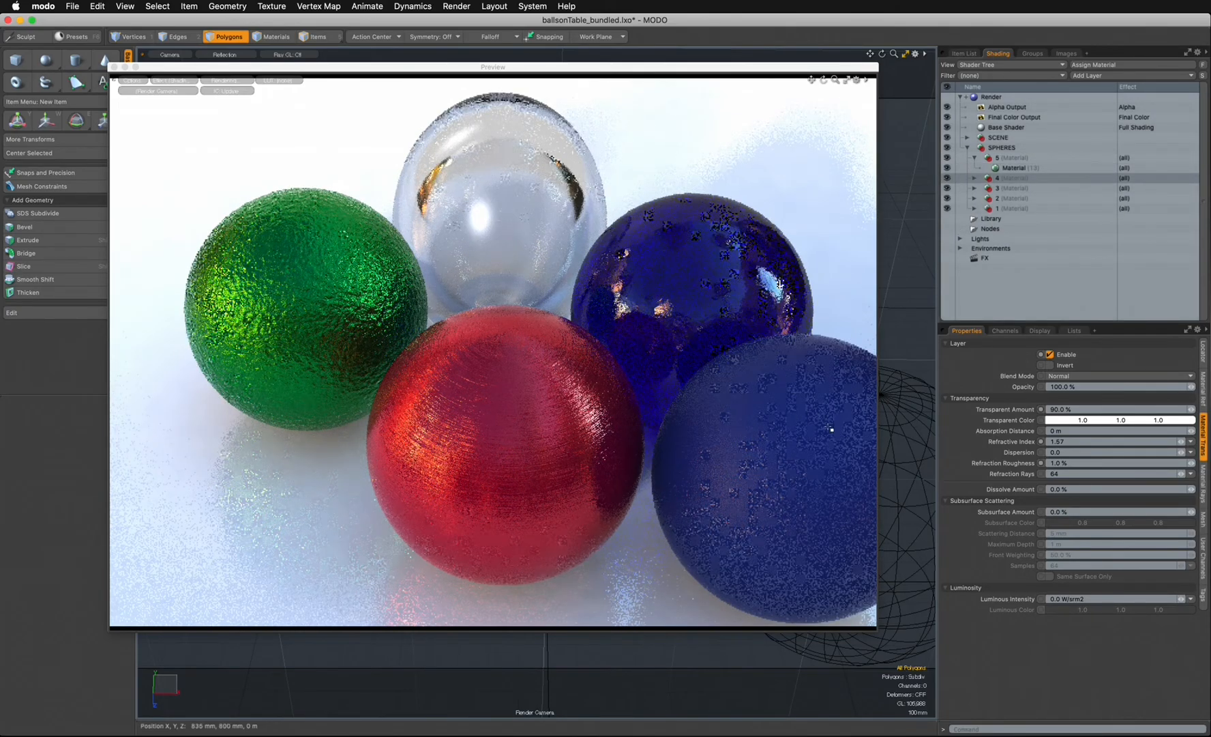
pyautogui.click(1011, 171)
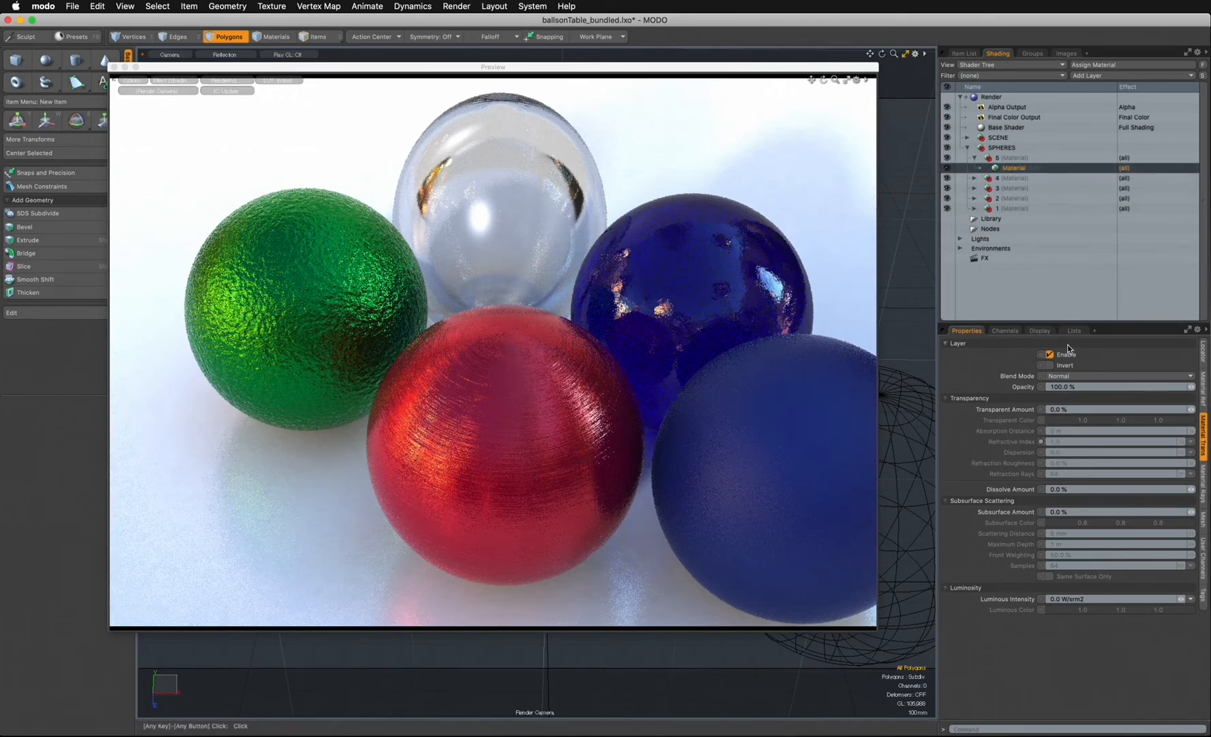
pyautogui.click(1203, 384)
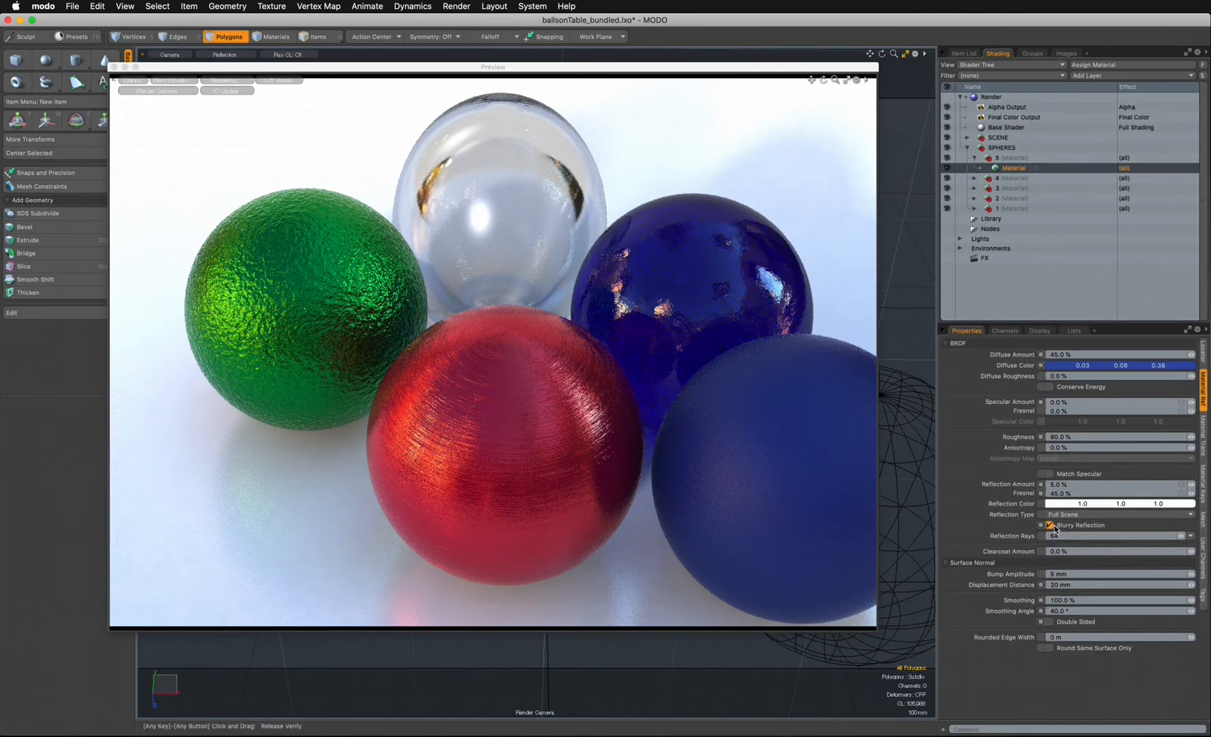
pyautogui.click(1050, 525)
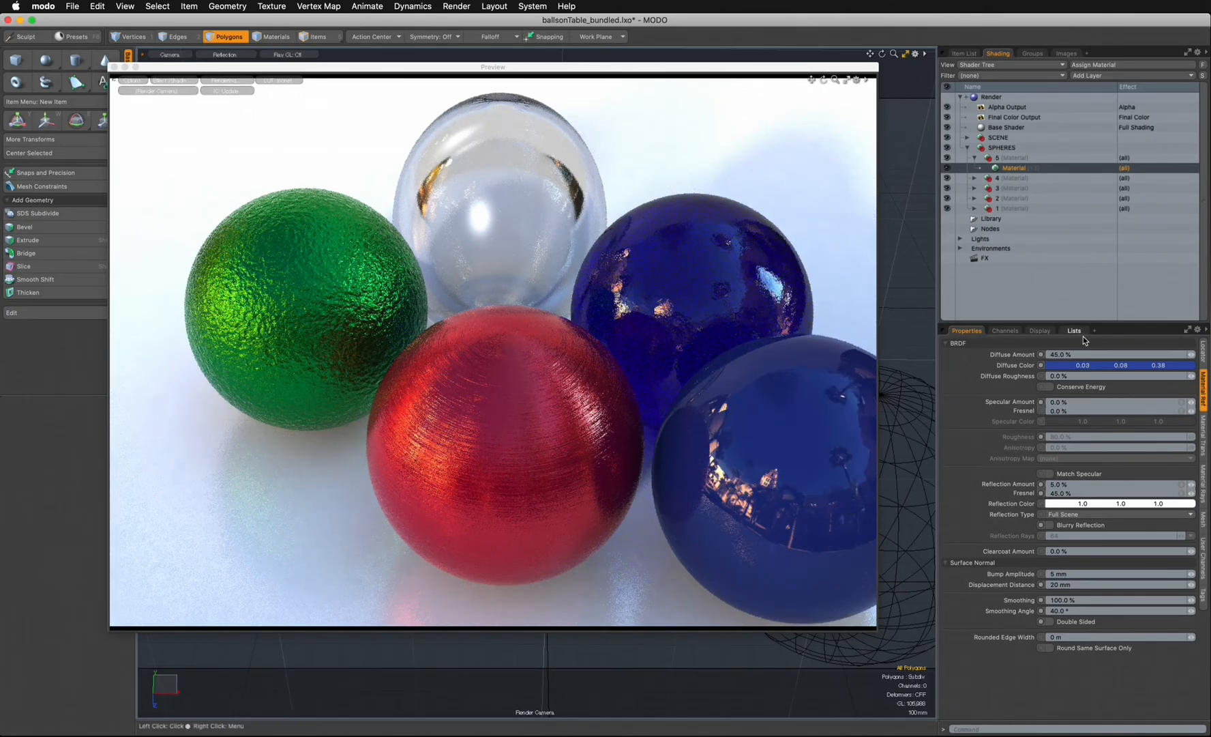
pyautogui.moveTo(1082, 326); pyautogui.dragTo(1082, 310)
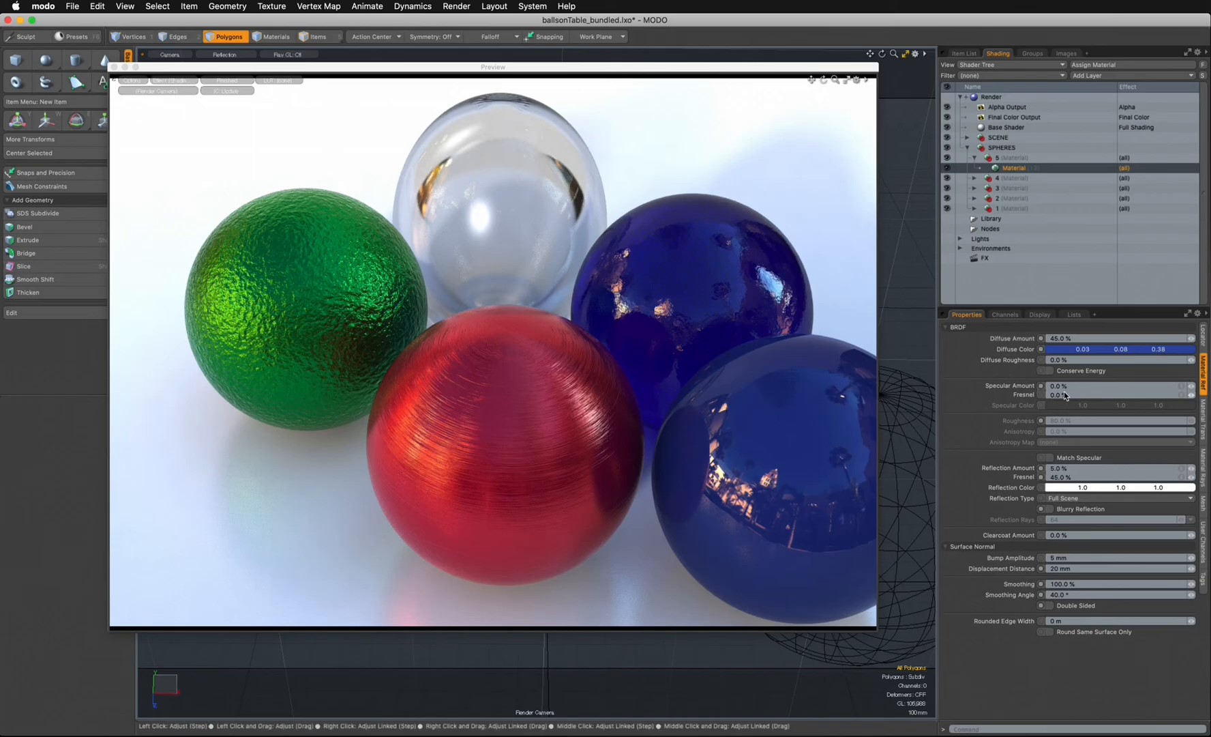
# - Turn on Blurry Reflection for group 5's Material, try a Roughness of 40%, and settle on 80%
pyautogui.click(1050, 509)
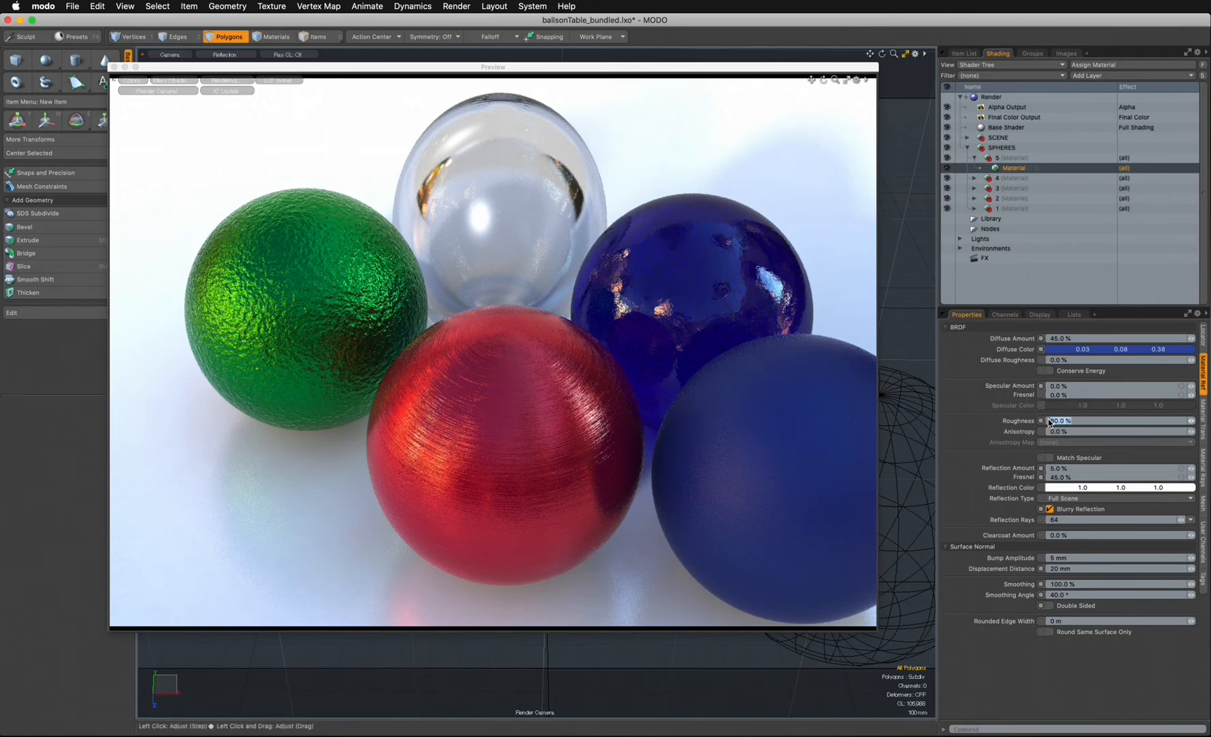
pyautogui.write('40')
pyautogui.press('Return')
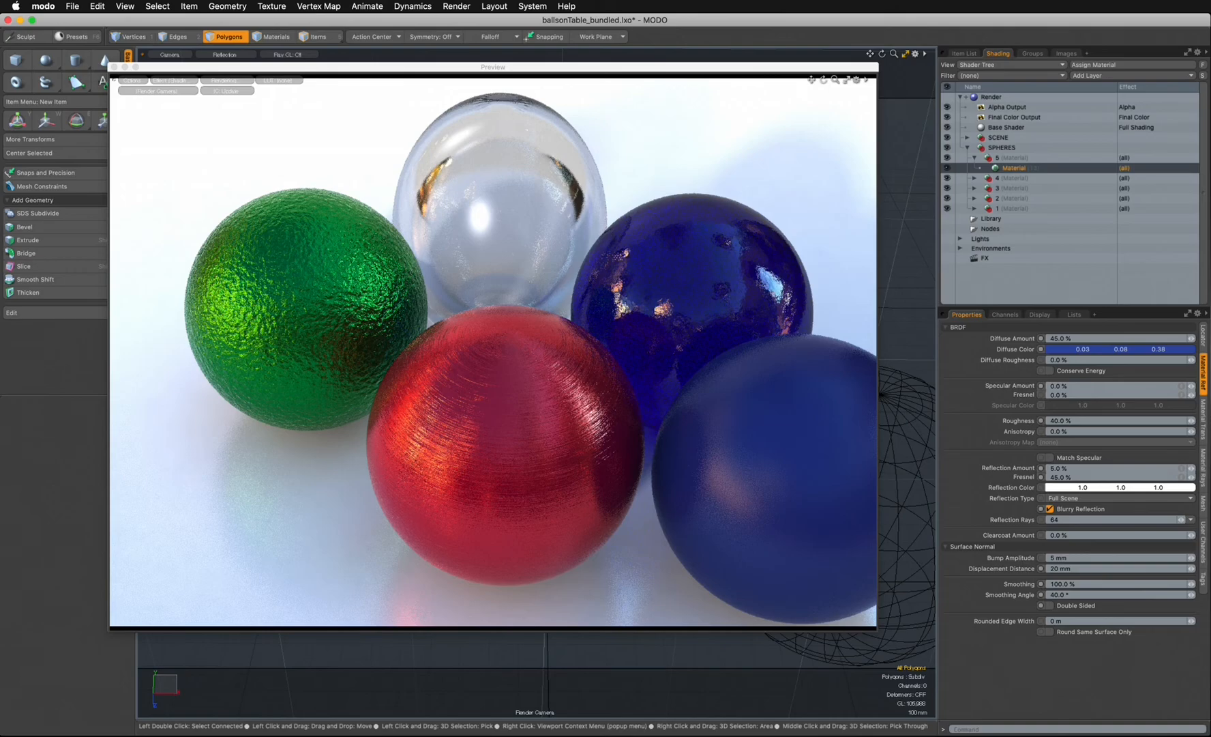
pyautogui.click(1077, 421)
pyautogui.write('80')
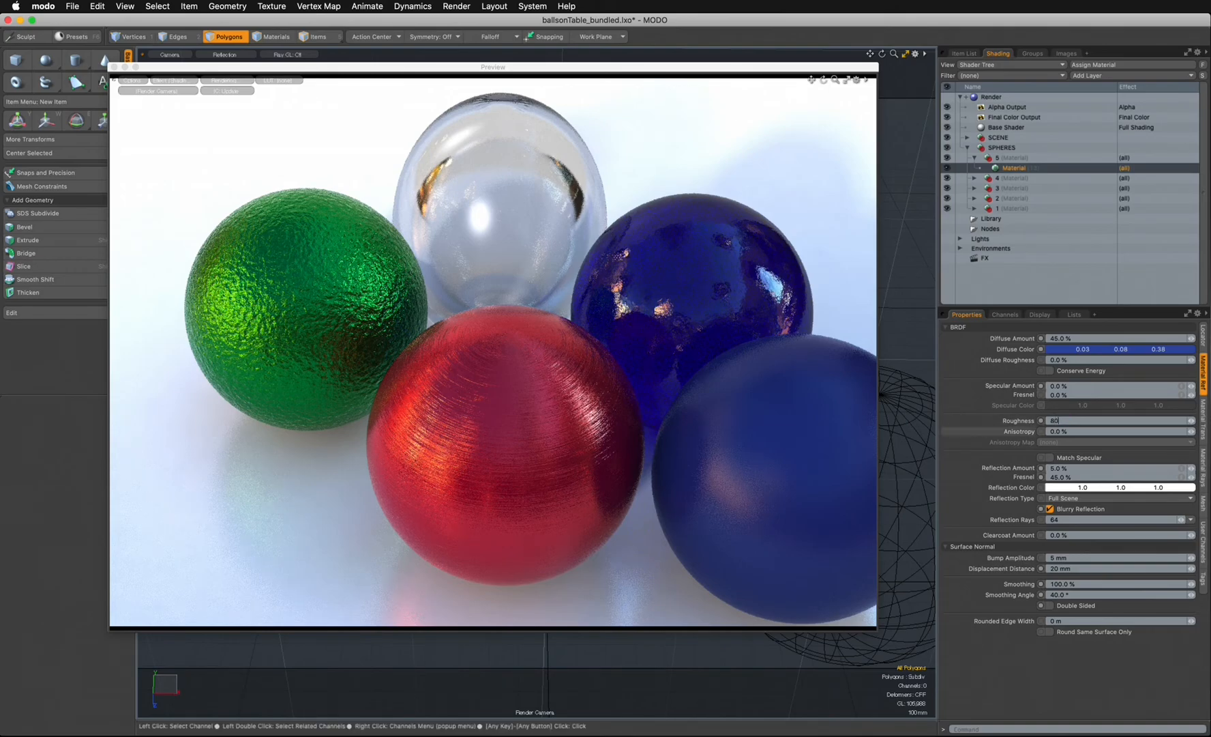
pyautogui.press('Return')
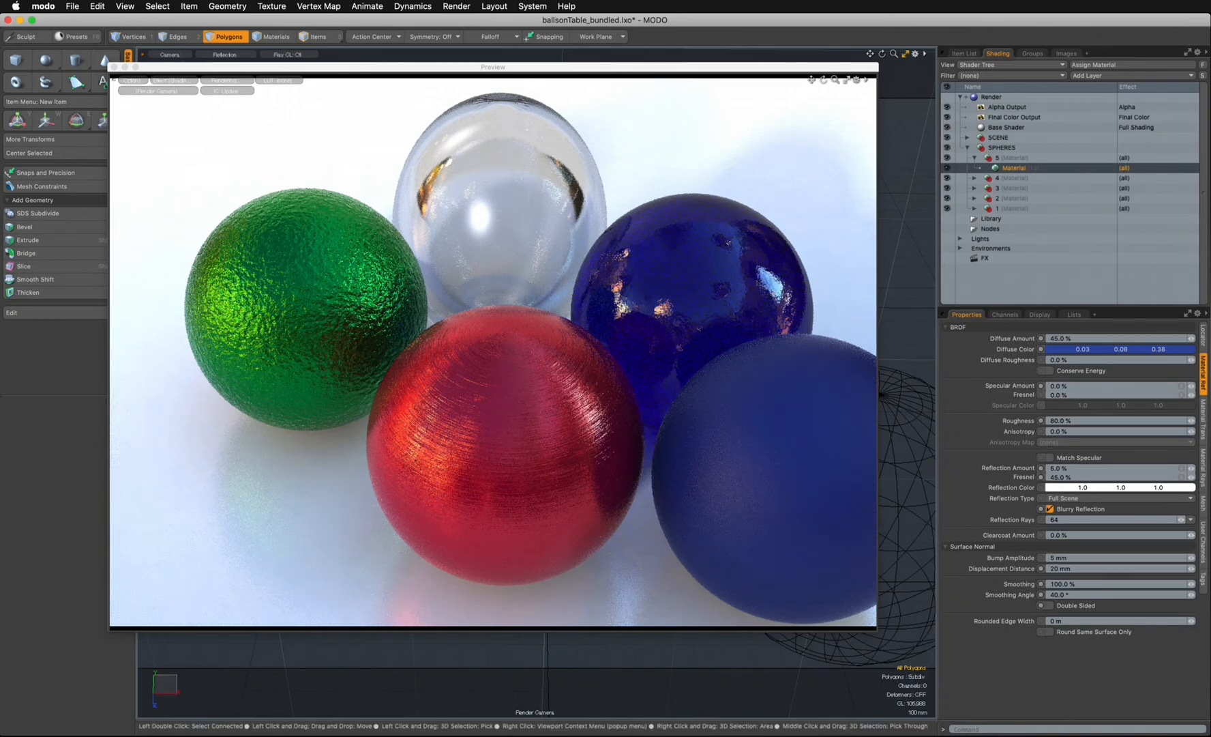
# - Collapse the SPHERES group in the Shader Tree, hide the sphere item FIVE, and collapse the SPHERES IN SCENE group
pyautogui.click(967, 148)
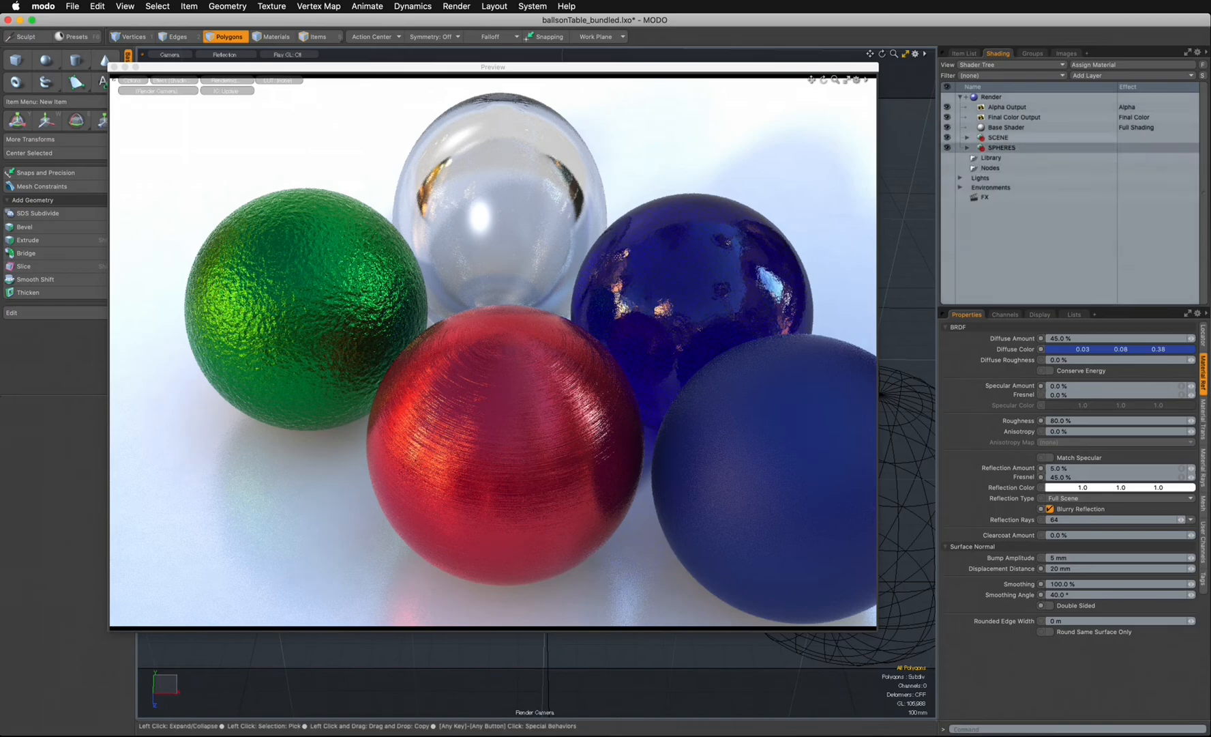
pyautogui.click(964, 53)
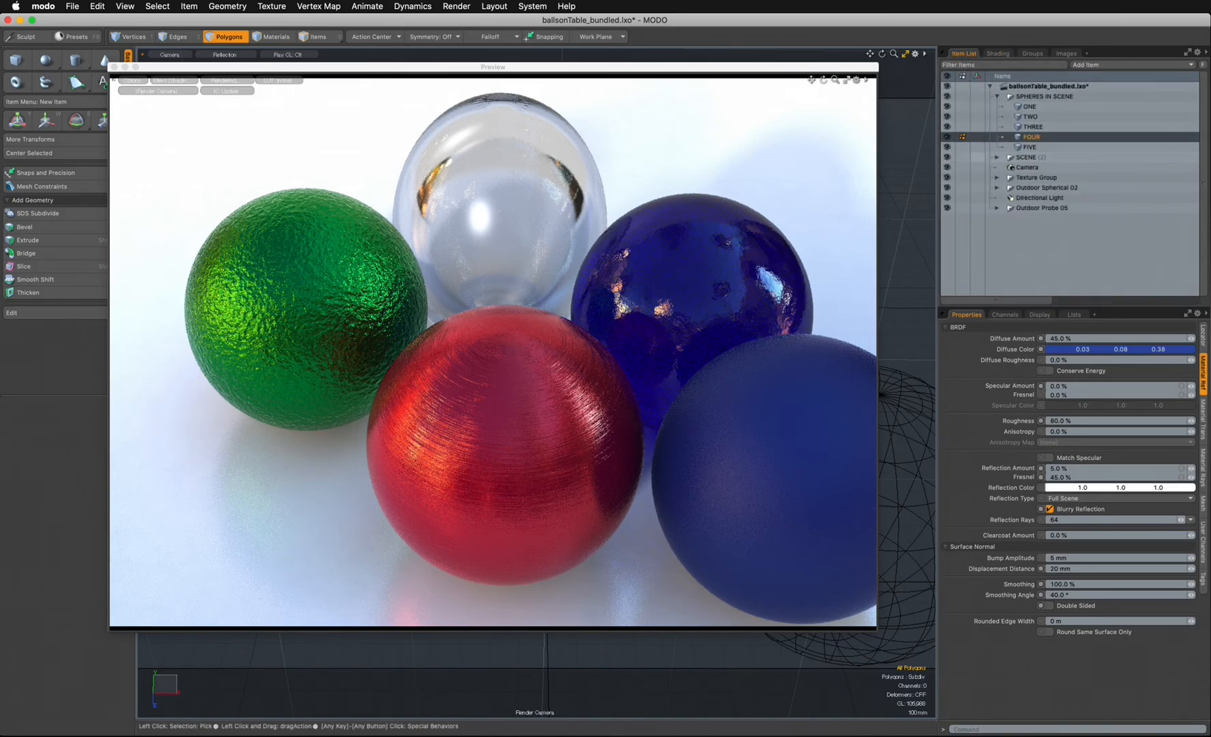
pyautogui.click(947, 146)
pyautogui.click(997, 96)
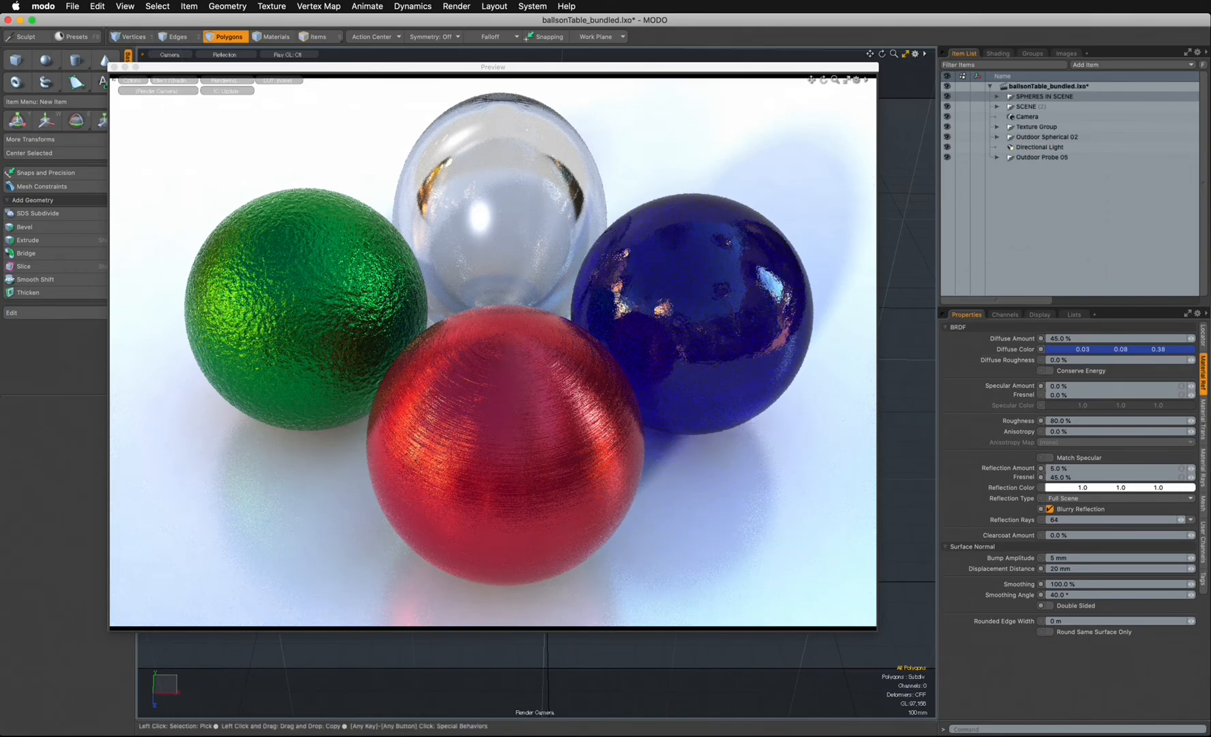
# - Make the REFLECTOR item in the SCENE group visible and select it in a Perspective view without the render preview in the way
pyautogui.click(997, 107)
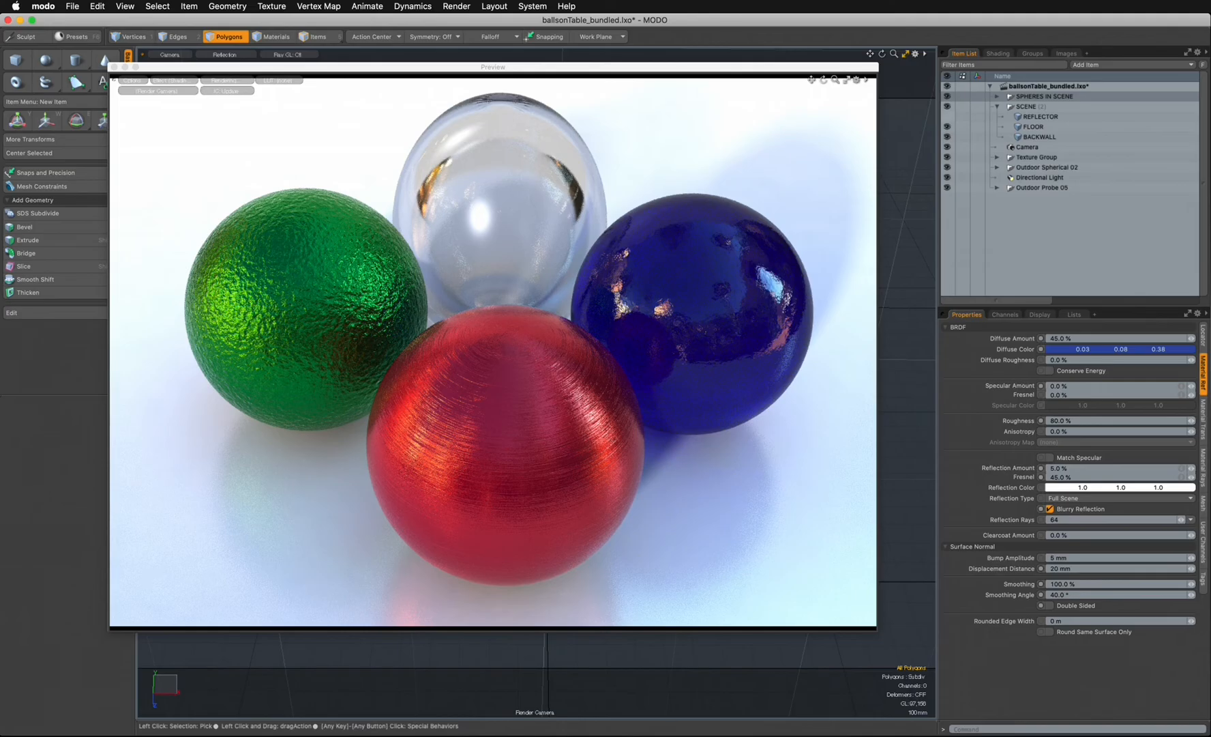
pyautogui.click(947, 116)
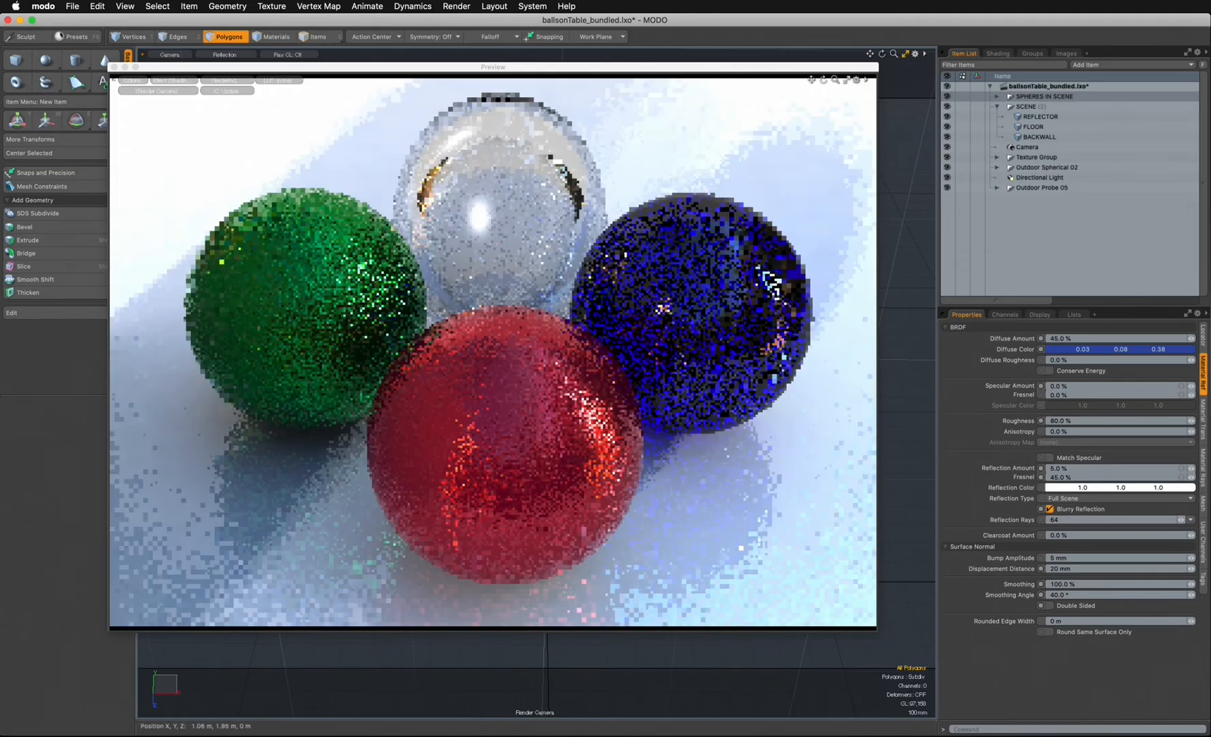
pyautogui.moveTo(362, 67); pyautogui.dragTo(1210, 135)
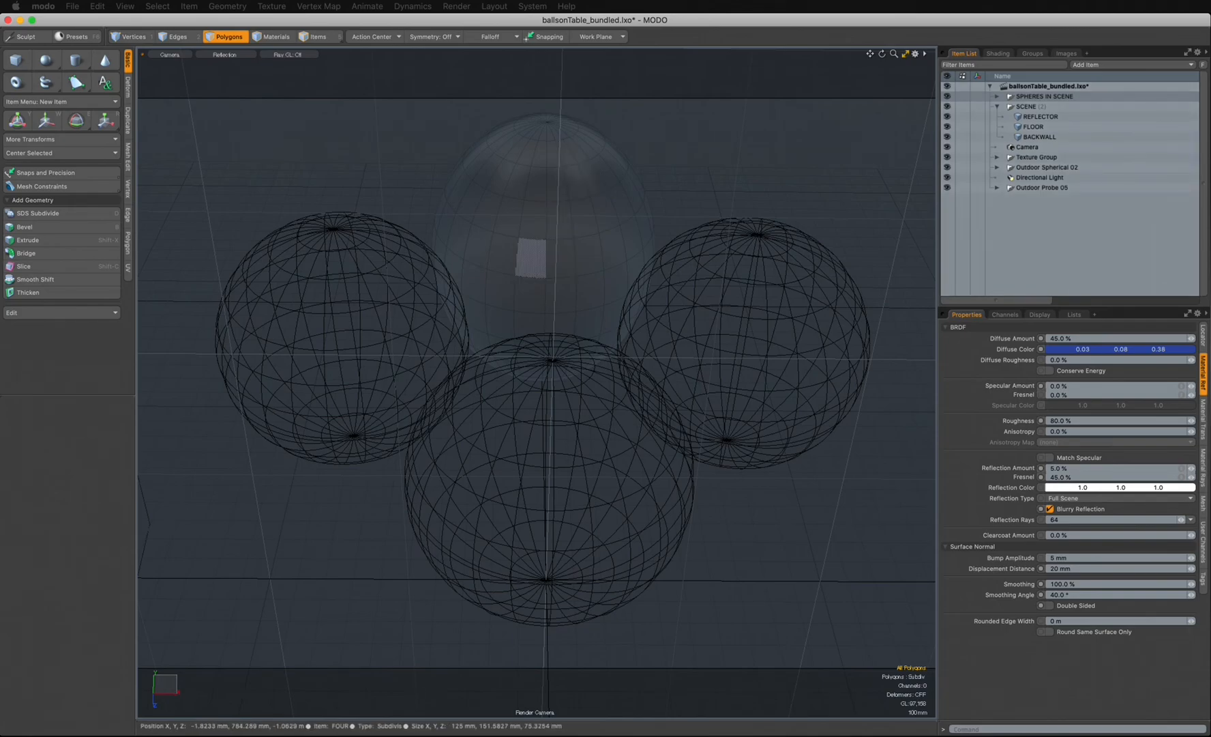
pyautogui.hotkey('ctrl', '1')
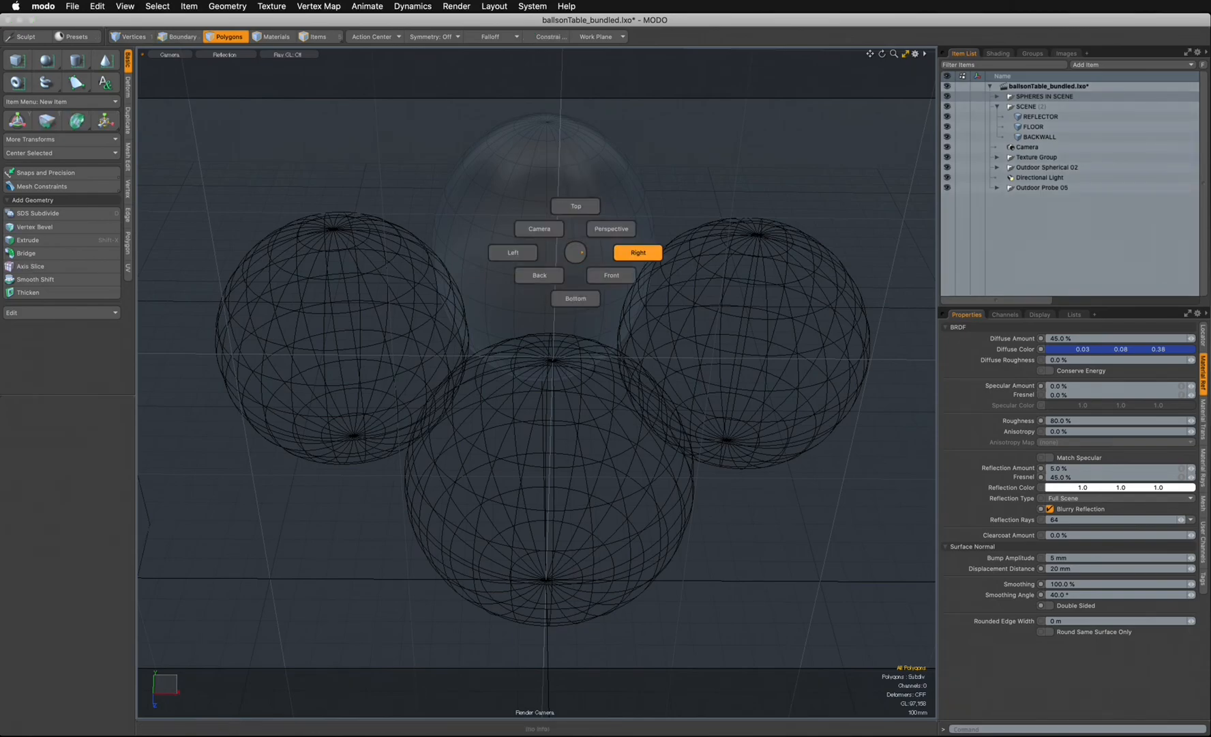
pyautogui.click(611, 228)
pyautogui.keyDown('alt'); pyautogui.moveTo(611, 228); pyautogui.dragTo(655, 204); pyautogui.keyUp('alt')
pyautogui.press('3')
pyautogui.click(1040, 117)
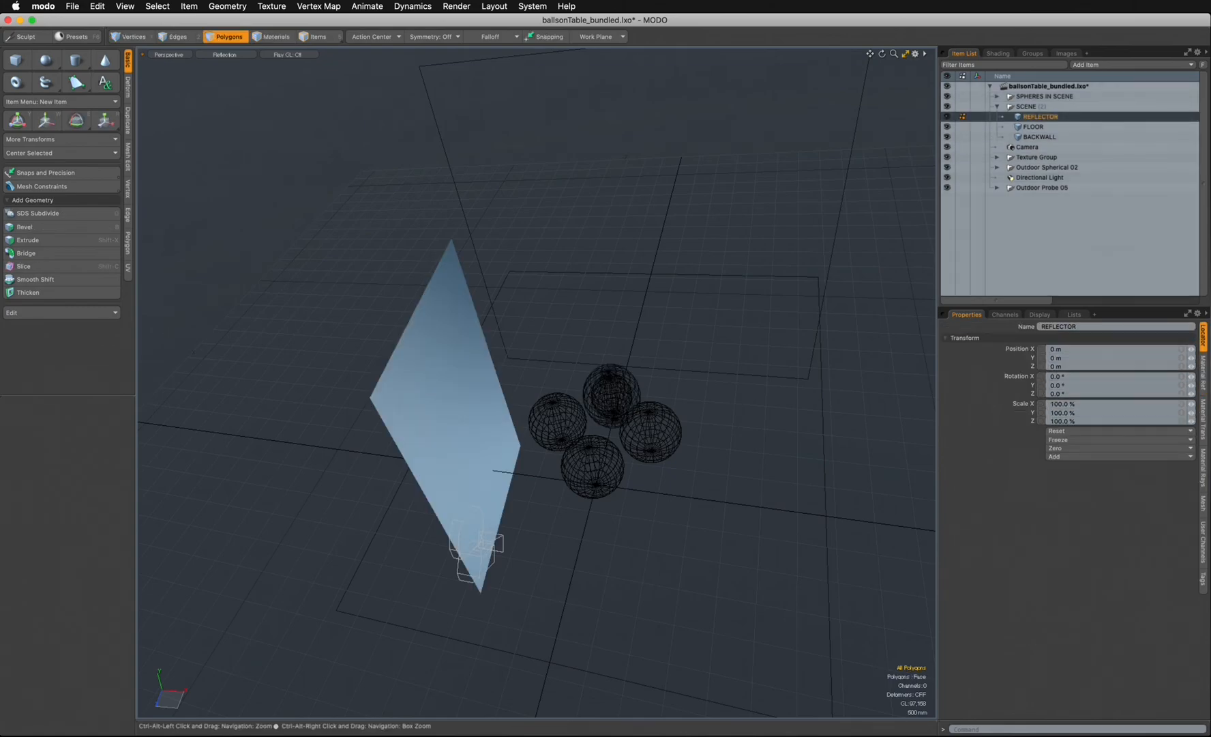
pyautogui.scroll(4, 524, 476)
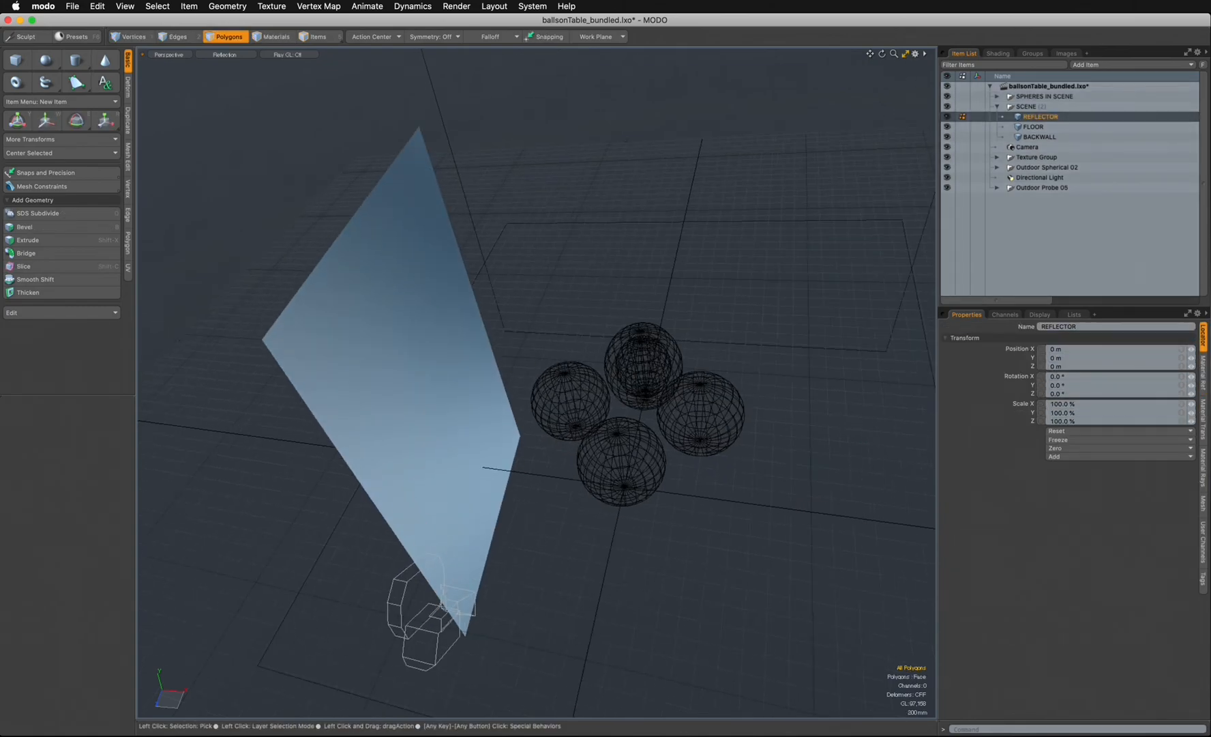
# - Enable the reflector group under SCENE in the Shader Tree, and display its Material's luminosity settings beside the render preview
pyautogui.click(998, 54)
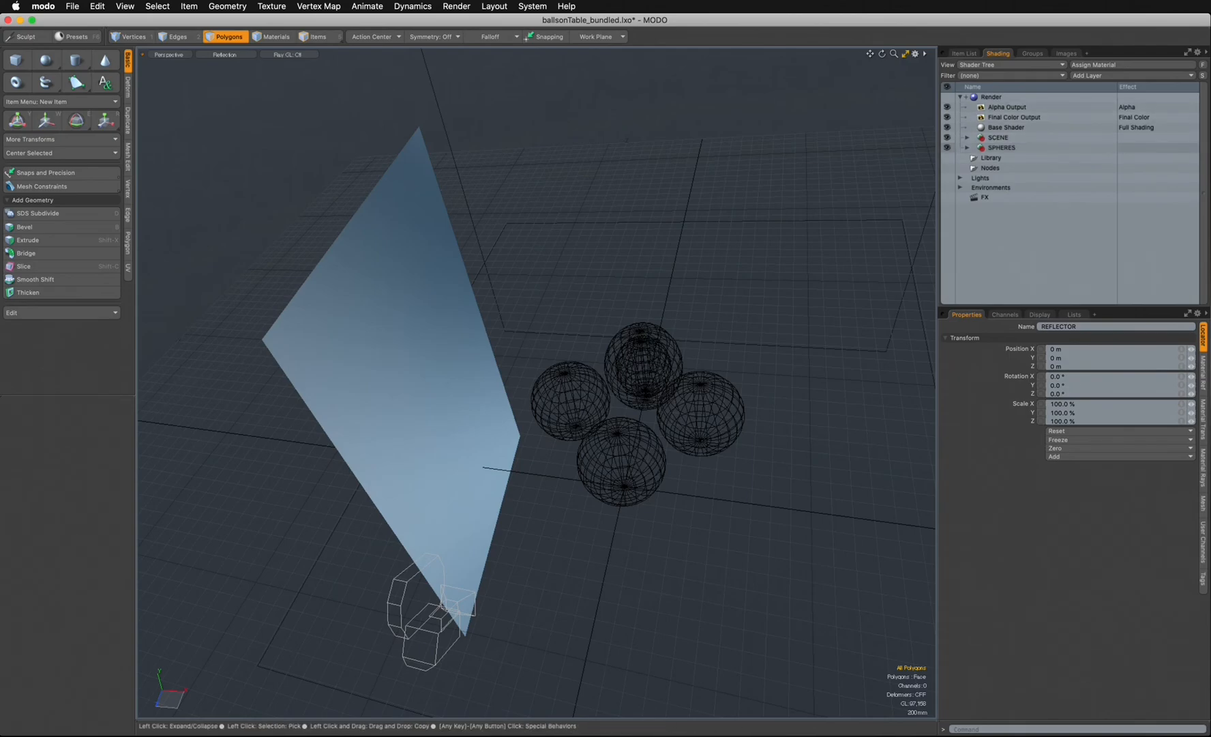
pyautogui.click(967, 137)
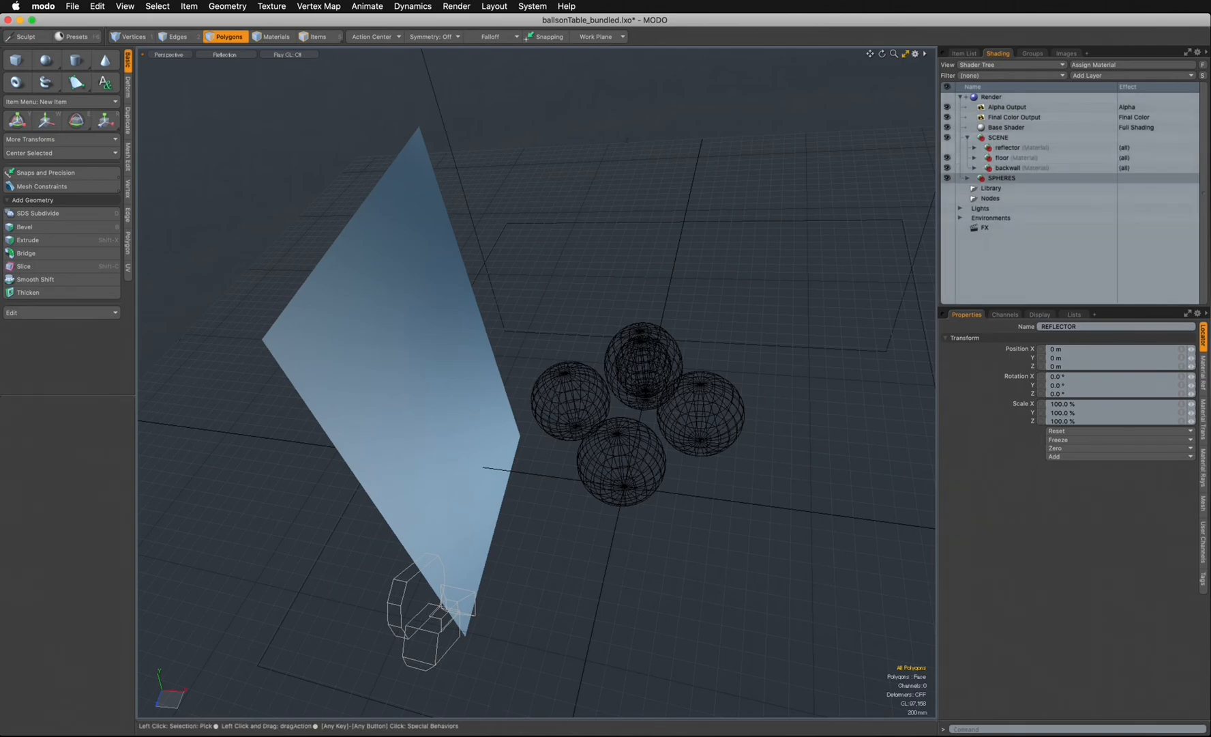
pyautogui.click(948, 147)
pyautogui.click(975, 147)
pyautogui.click(1014, 158)
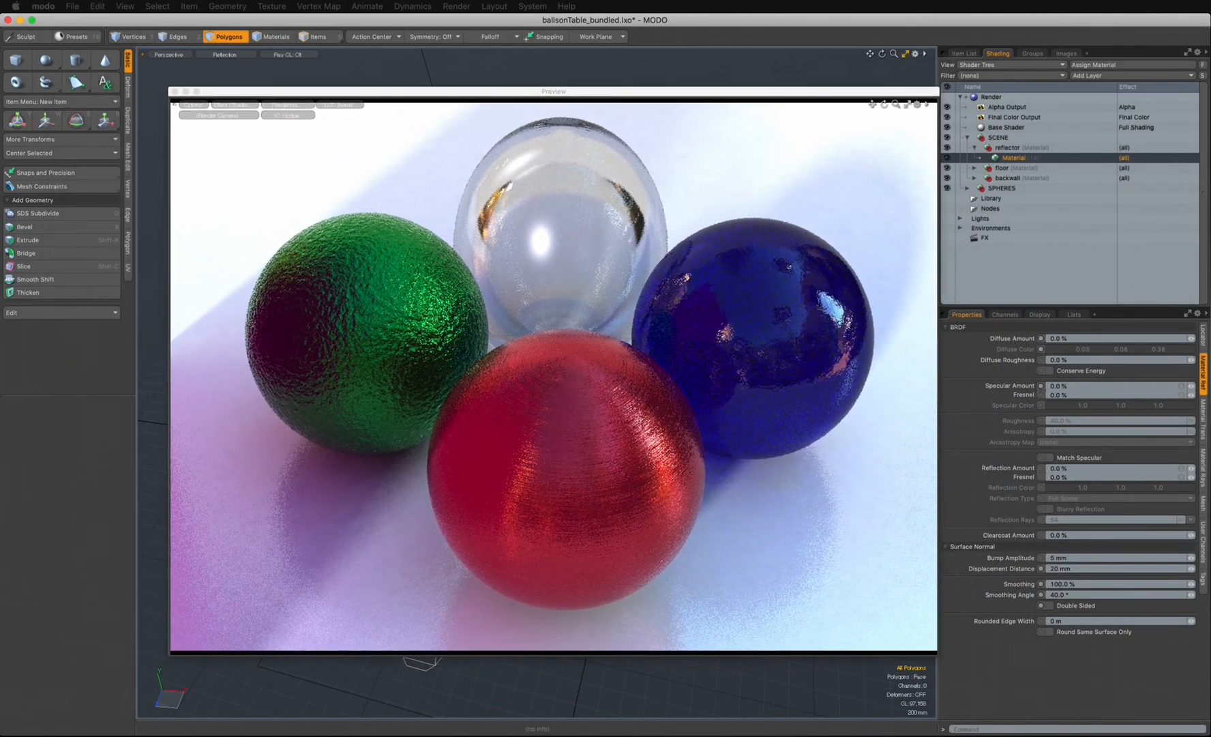
pyautogui.moveTo(682, 92); pyautogui.dragTo(596, 86)
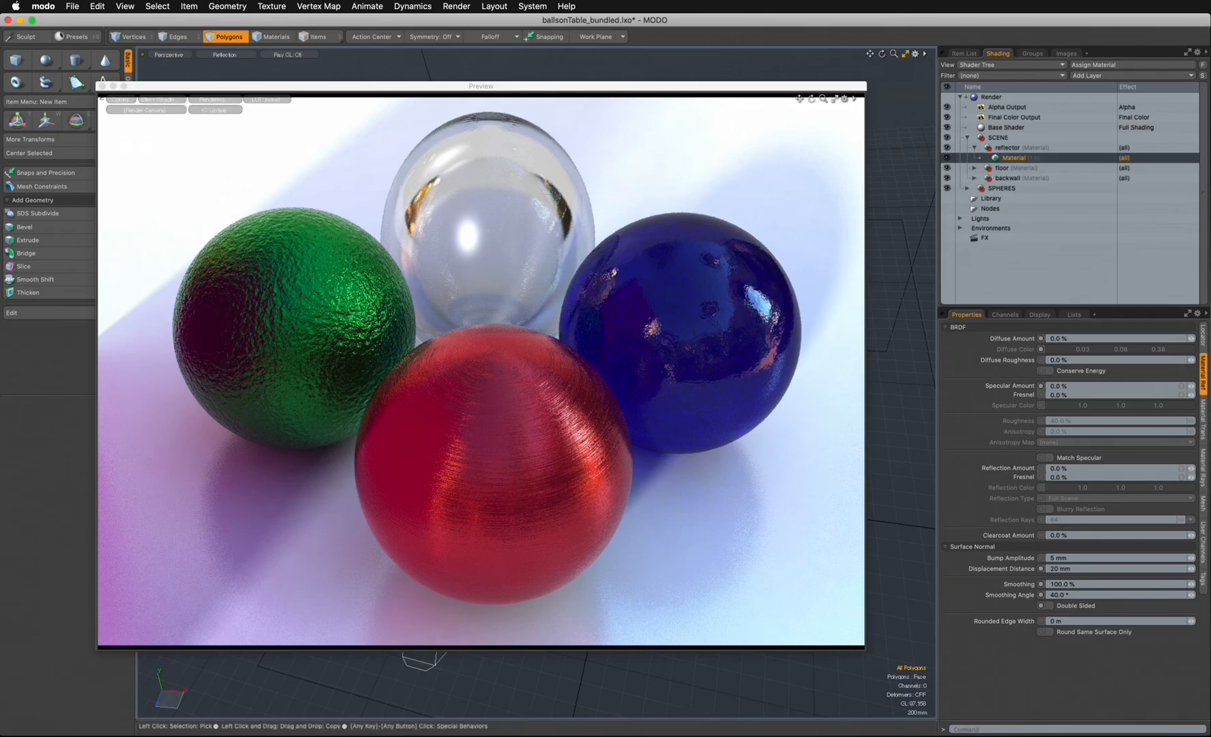
pyautogui.moveTo(1065, 307); pyautogui.dragTo(1065, 261)
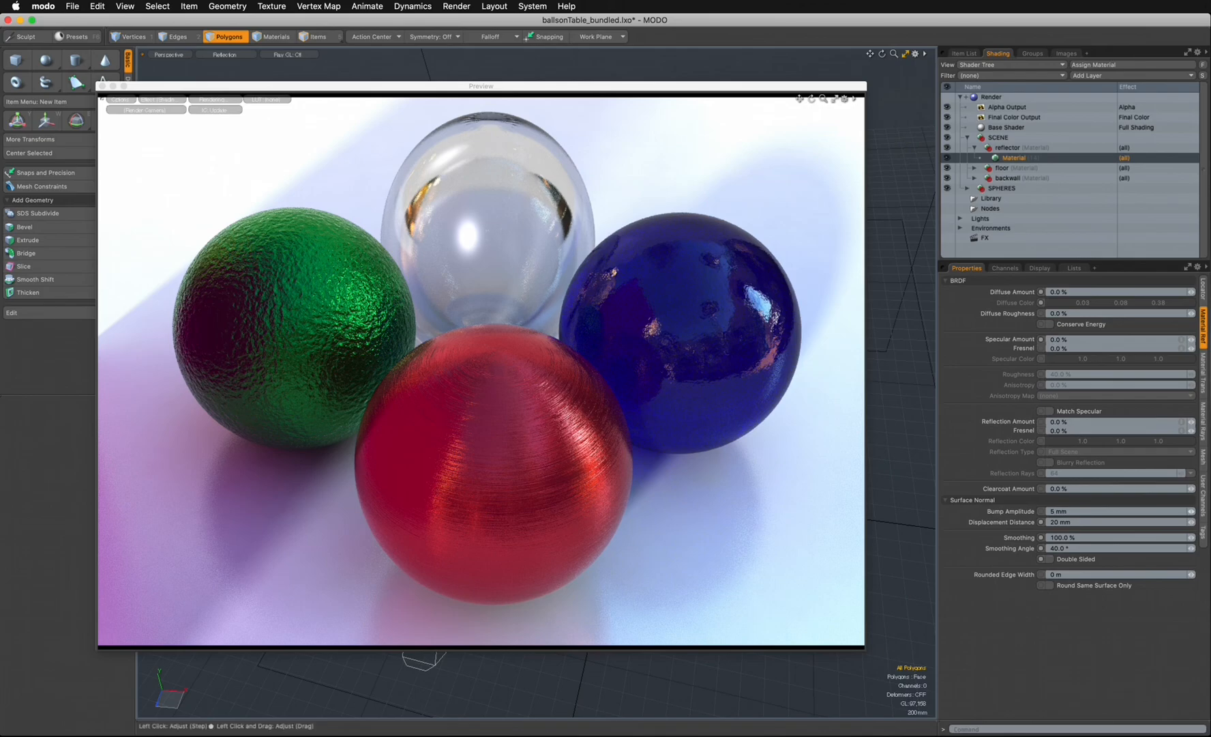
pyautogui.click(1203, 373)
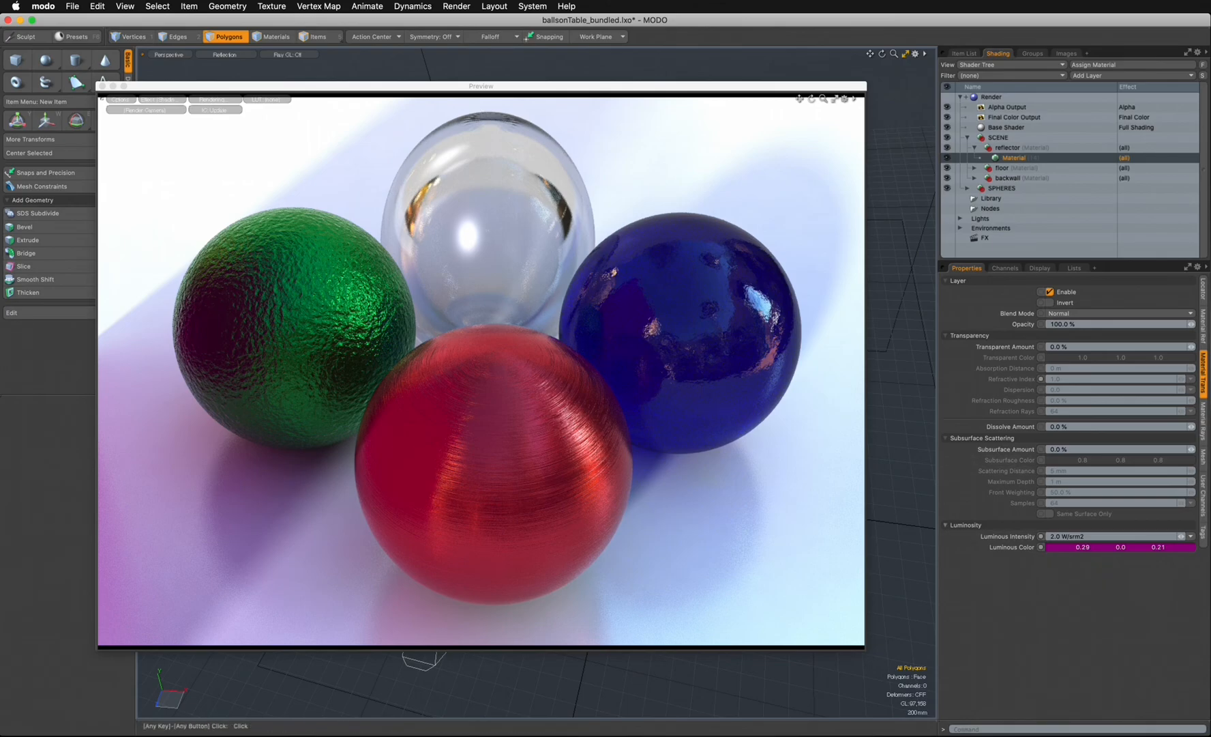
# - Try a Luminous Intensity of 6 W/srm2 on the reflector's Material, and set it back to 2 W/srm2
pyautogui.click(1054, 536)
pyautogui.click(1054, 536)
pyautogui.press('Return')
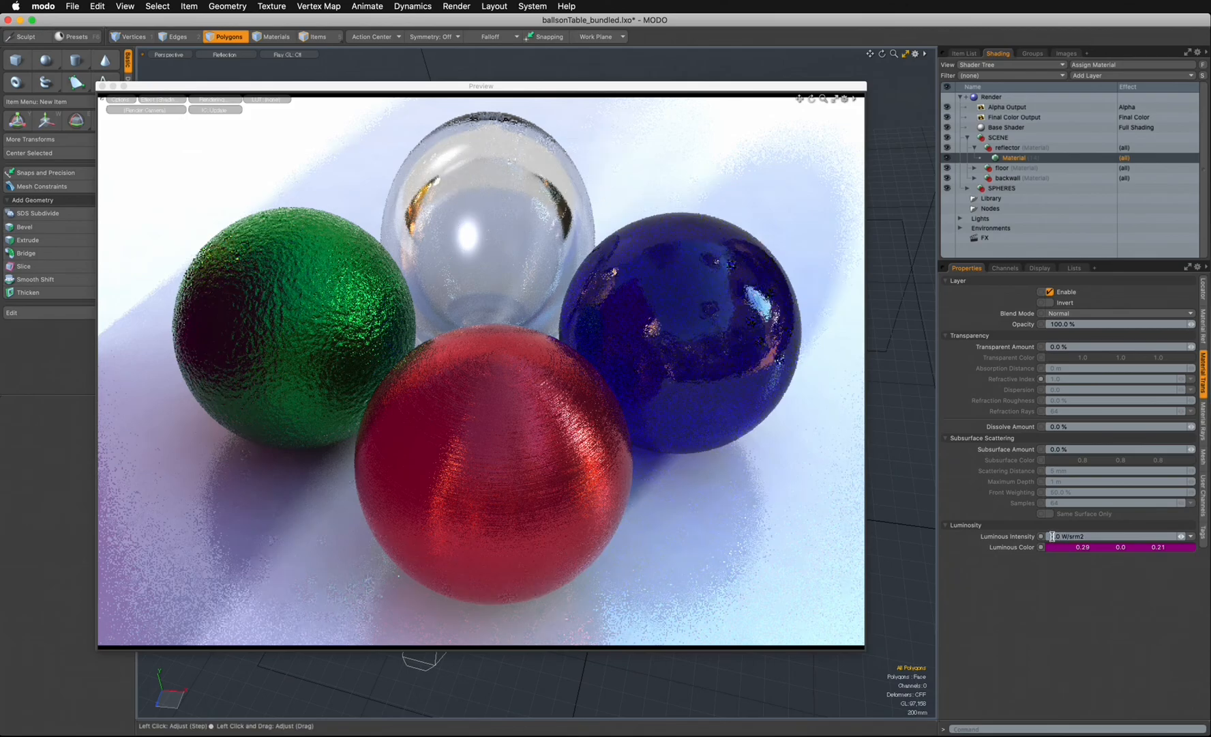
pyautogui.write('6')
pyautogui.press('Return')
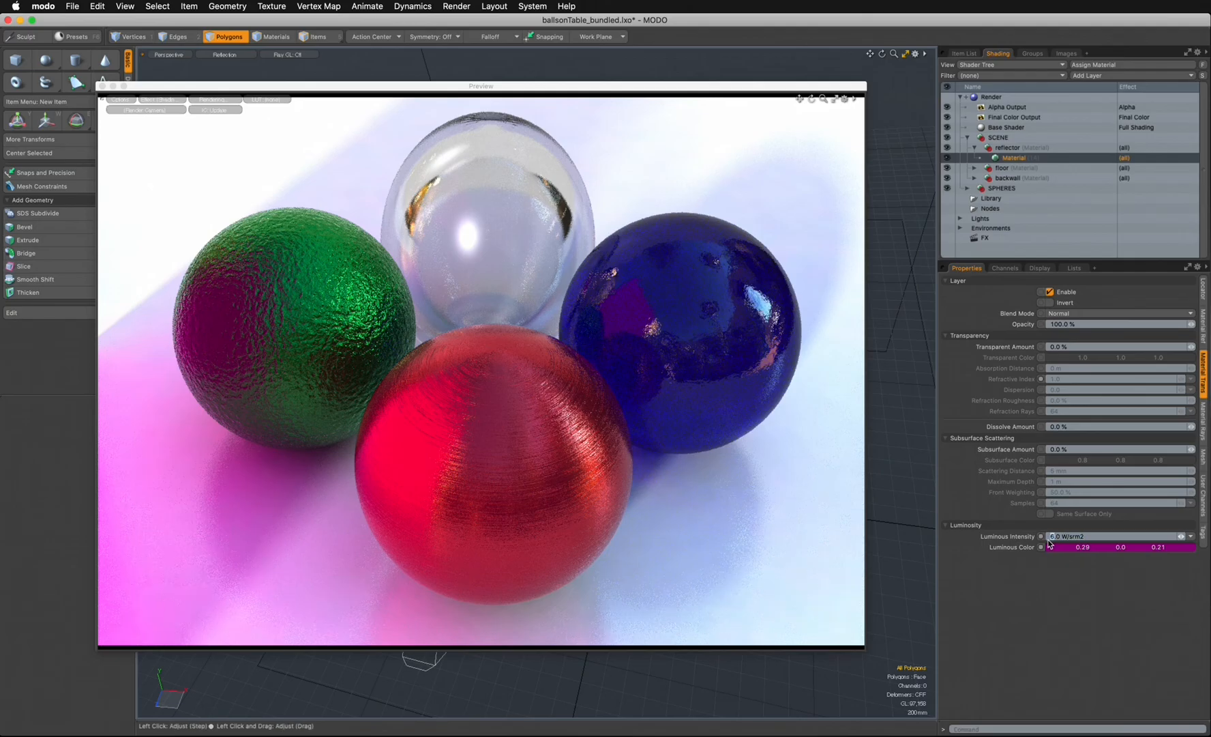
pyautogui.write('2')
pyautogui.press('Return')
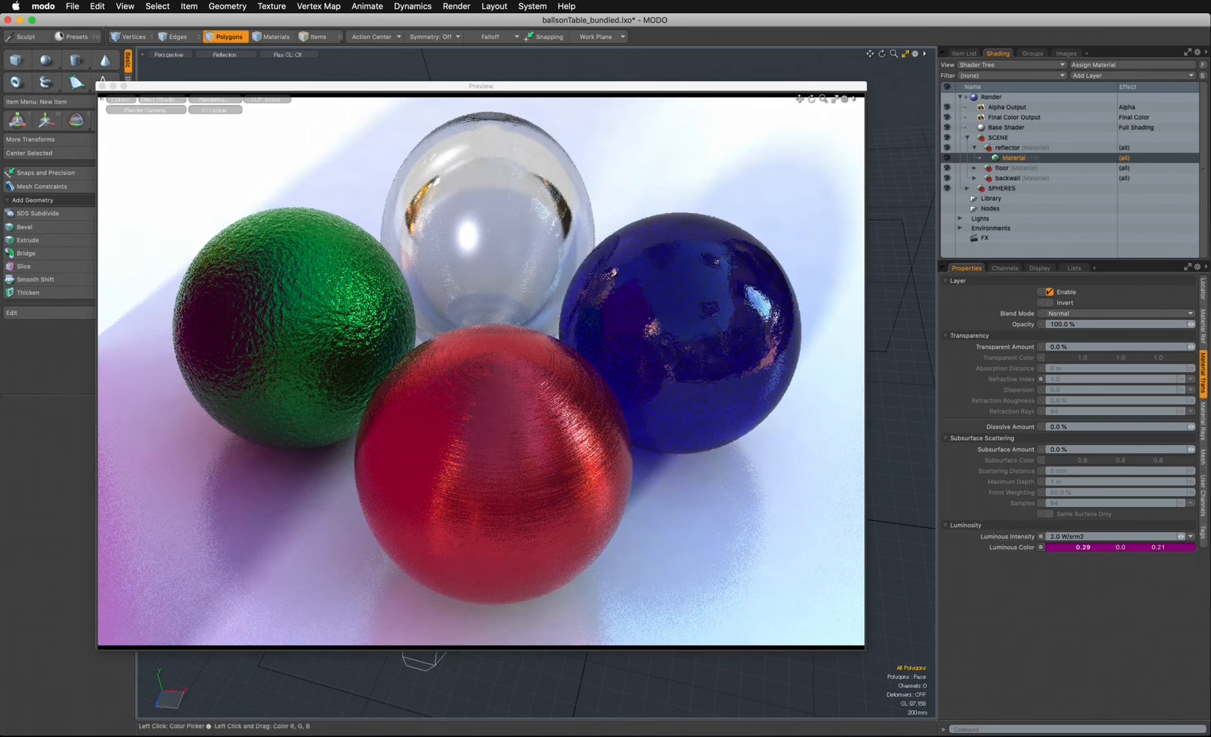
# - Set the reflector Material's Luminous Color to a saturated blue of 0.0, 0.0, 0.73, and reposition the render preview
pyautogui.click(1083, 547)
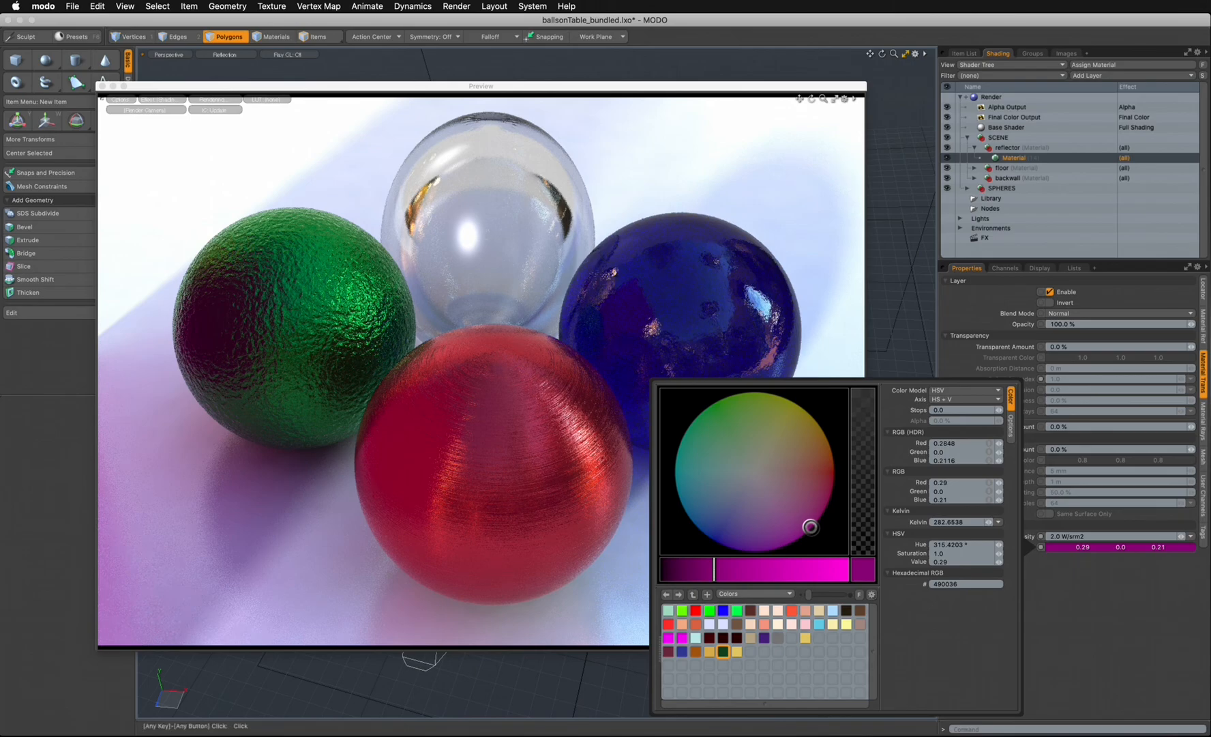
pyautogui.click(723, 610)
pyautogui.click(677, 570)
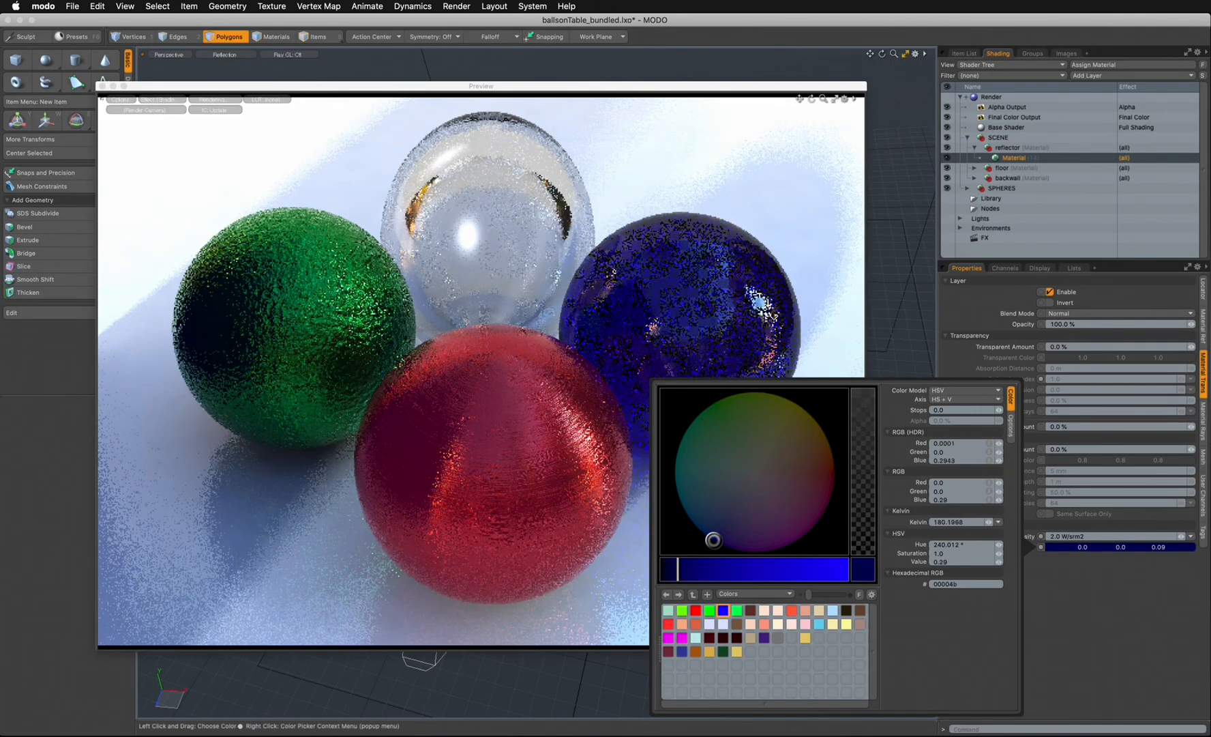
pyautogui.click(715, 569)
pyautogui.click(745, 570)
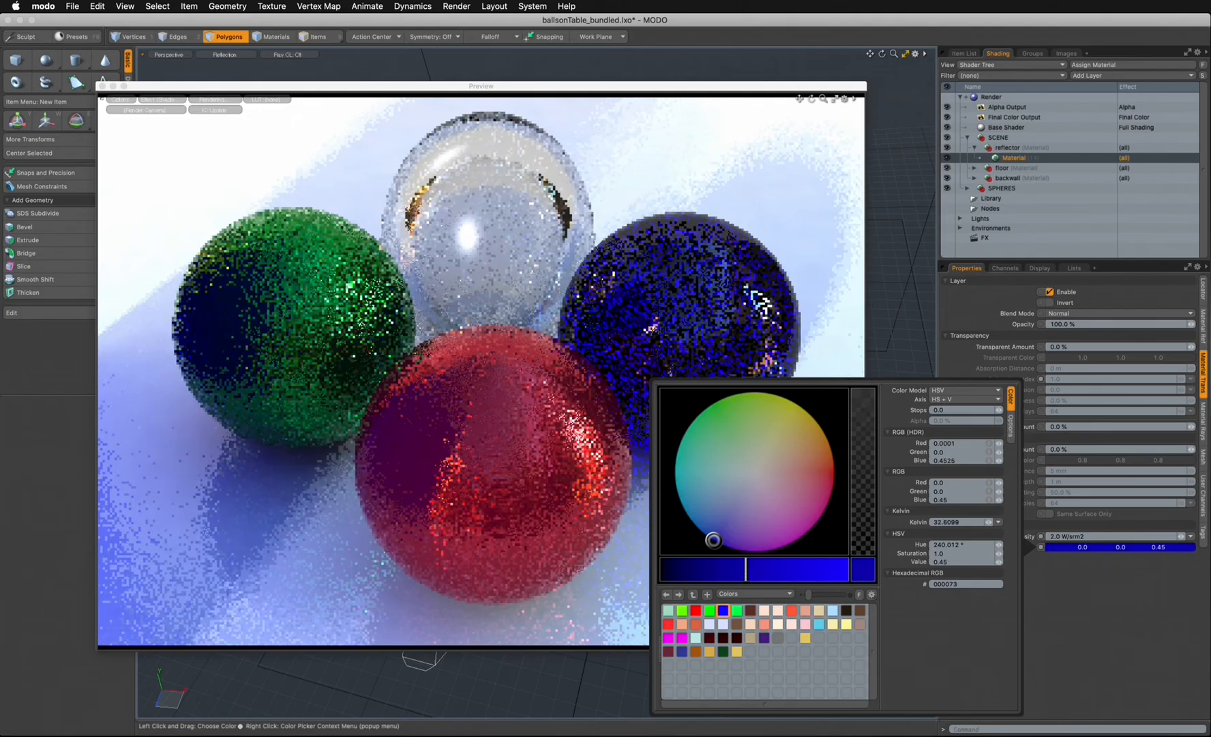
pyautogui.click(785, 570)
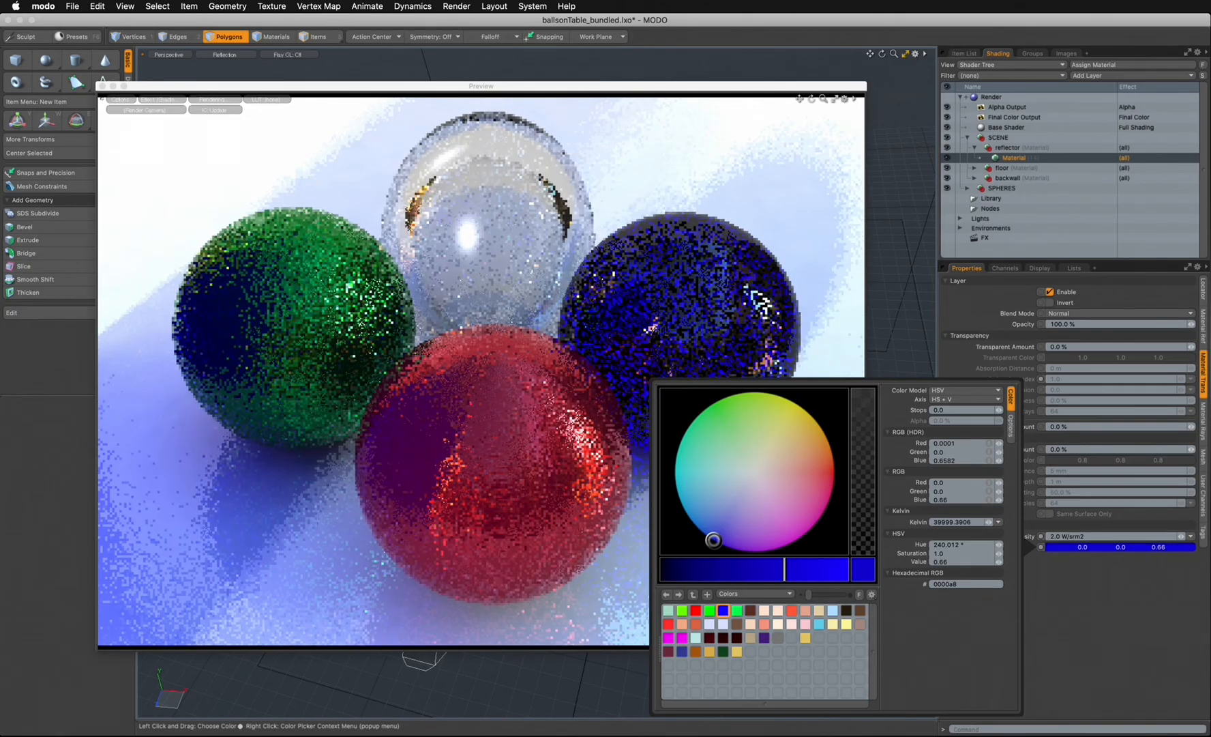
pyautogui.click(798, 570)
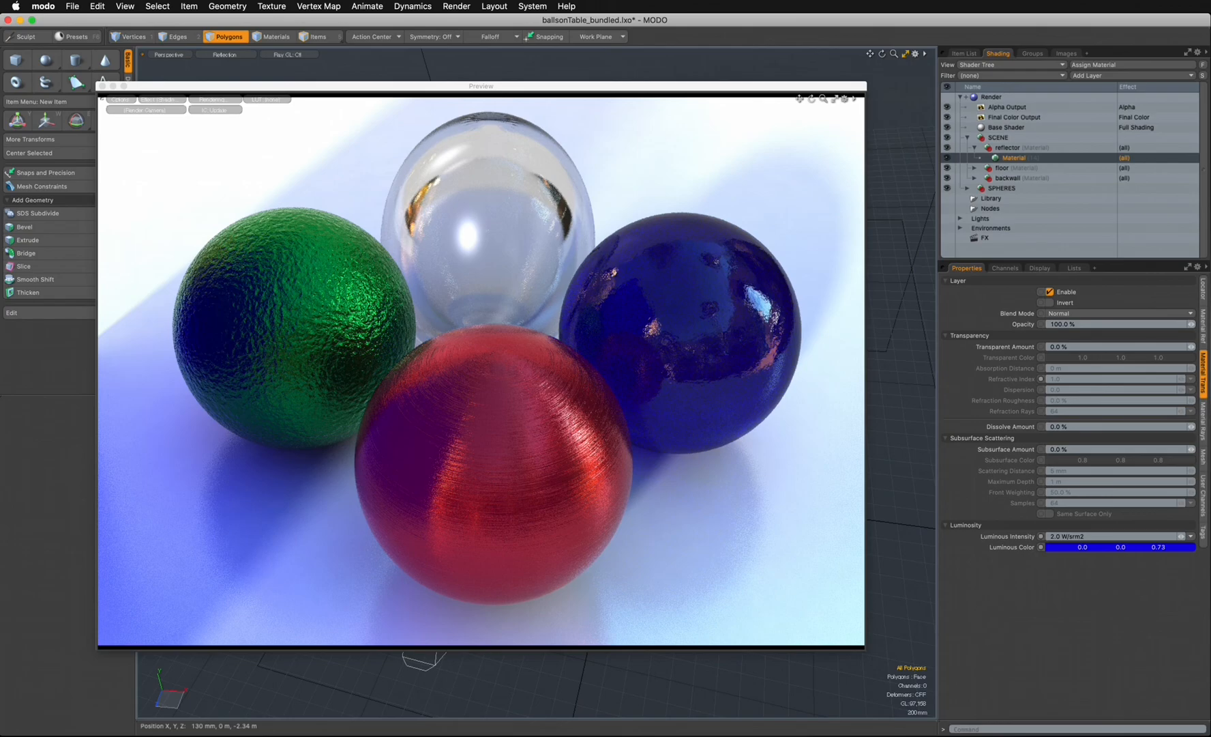
pyautogui.moveTo(505, 86); pyautogui.dragTo(583, 97)
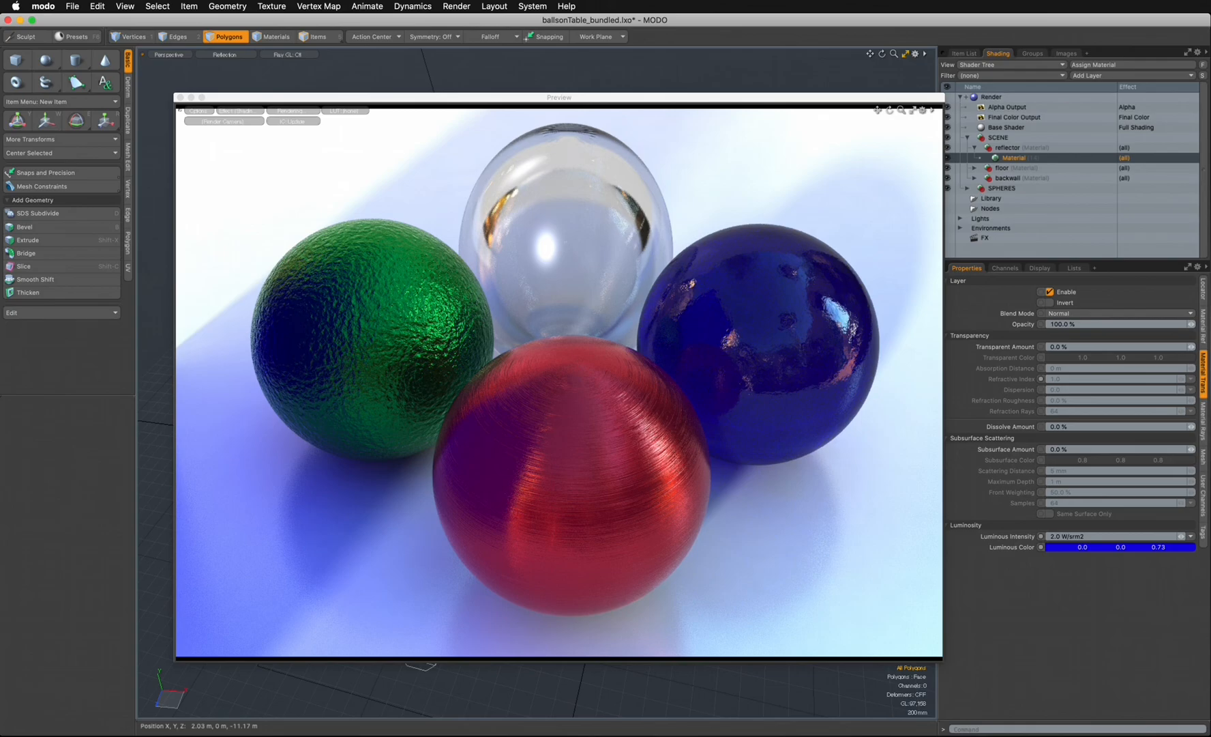
pyautogui.moveTo(559, 96); pyautogui.dragTo(533, 94)
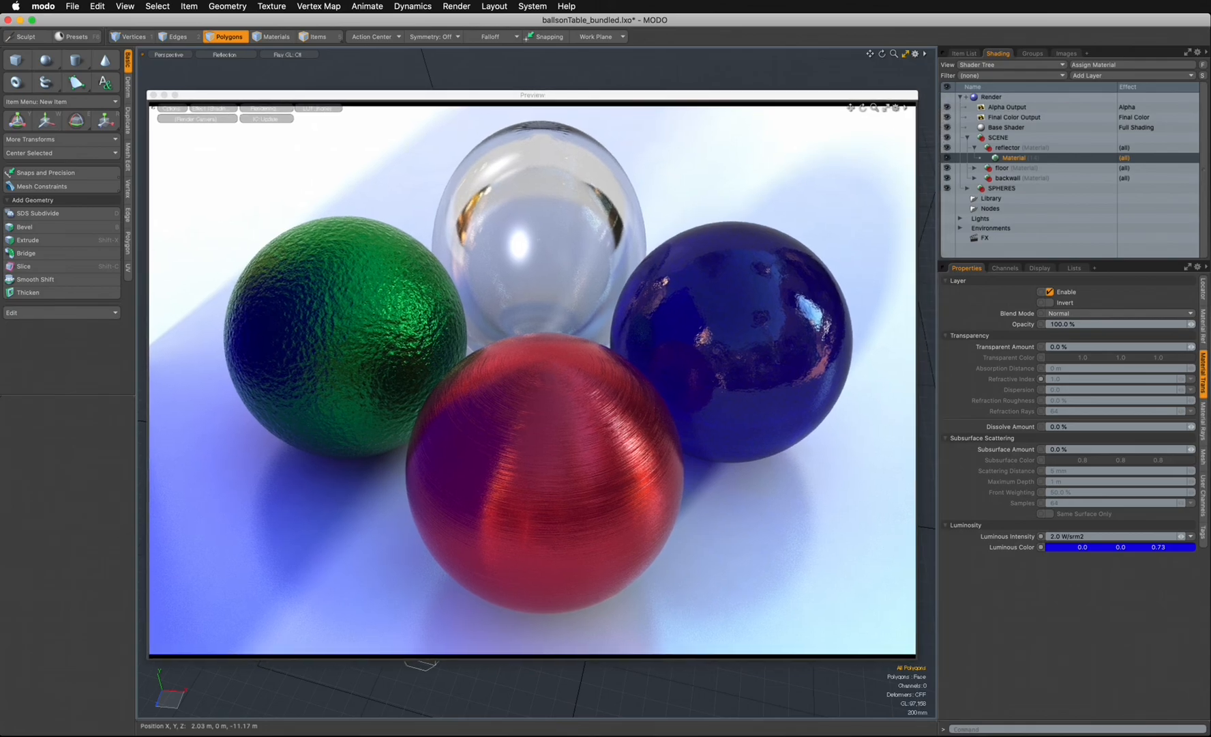